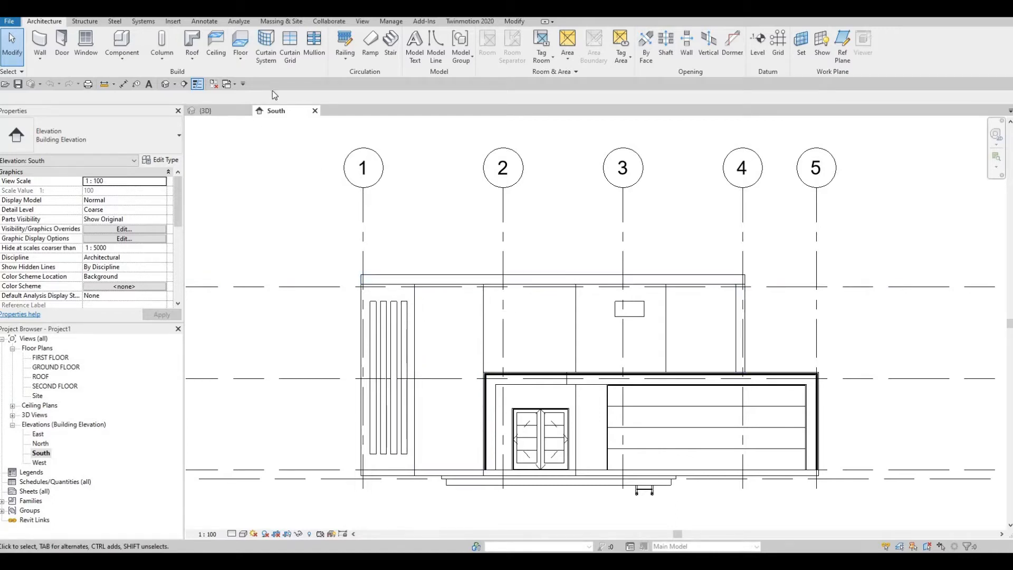
- Add six horizontal curtain grid lines at 500 mm spacing, starting from the top of the curtain wall between grids 1 and 2
{"action": "left_click", "coordinate": [289, 56]}
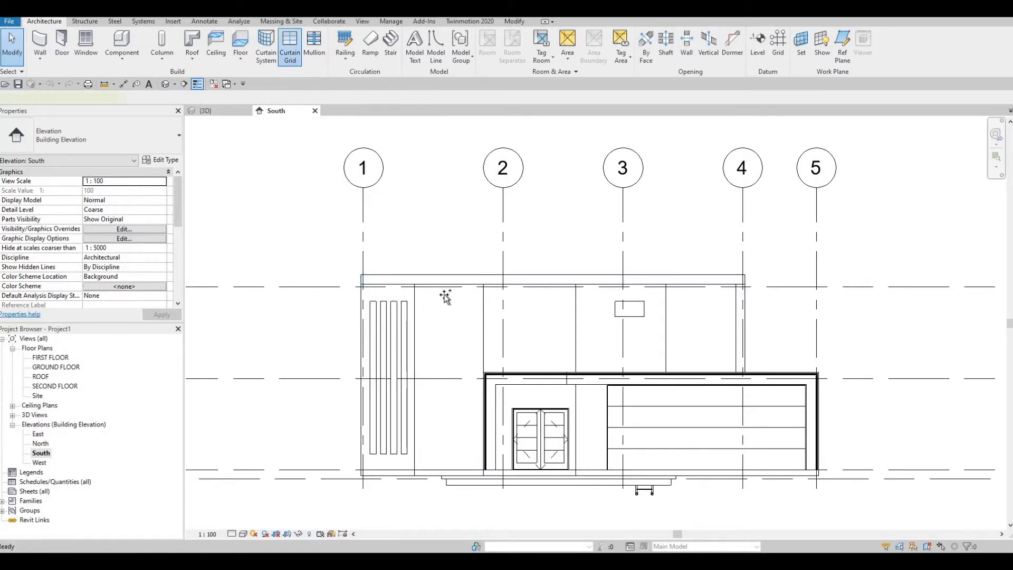
{"action": "scroll", "coordinate": [470, 328], "scroll_direction": "up", "scroll_amount": 1}
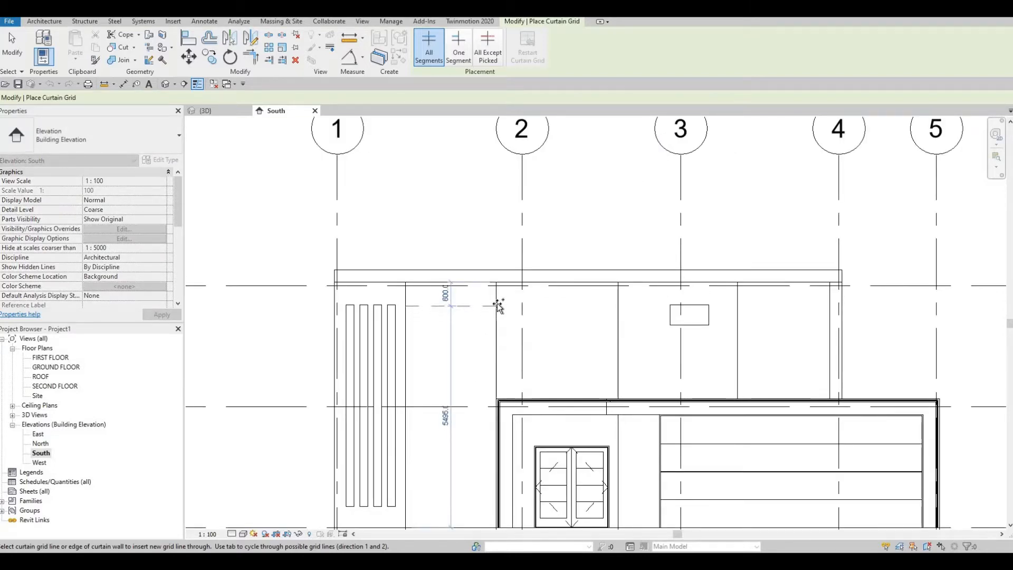
{"action": "left_click", "coordinate": [498, 302]}
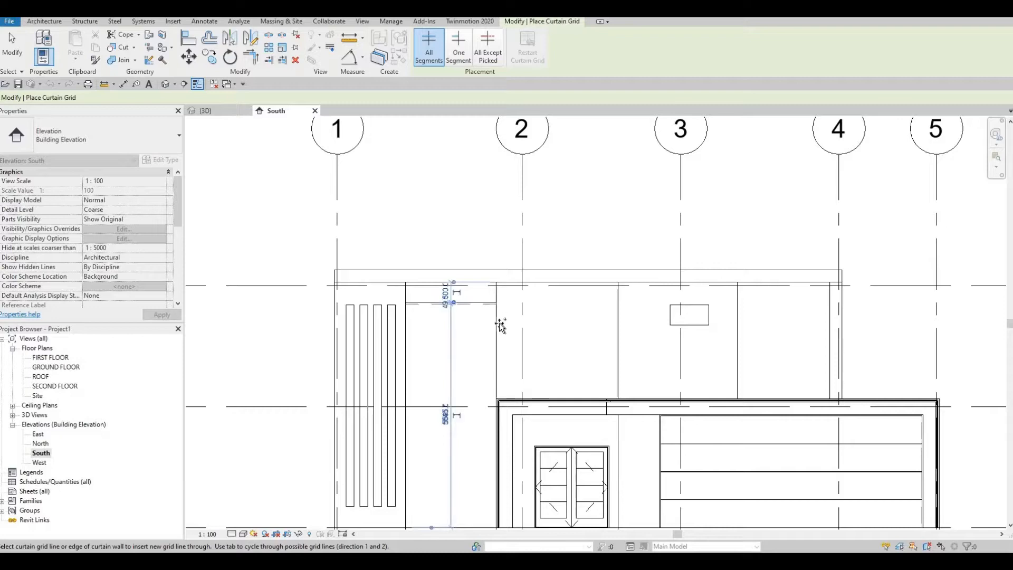
{"action": "left_click", "coordinate": [499, 323]}
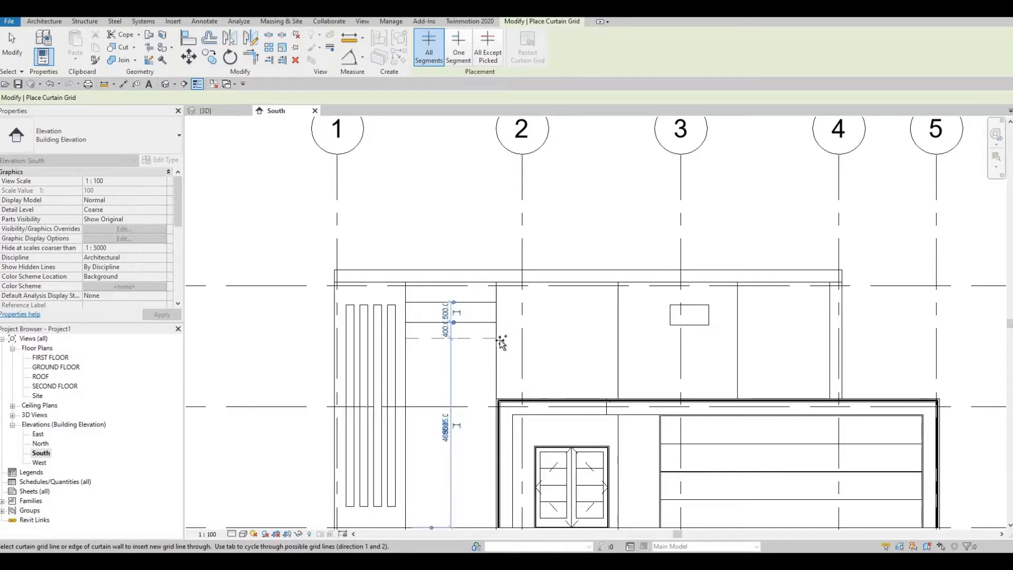
{"action": "left_click", "coordinate": [501, 343]}
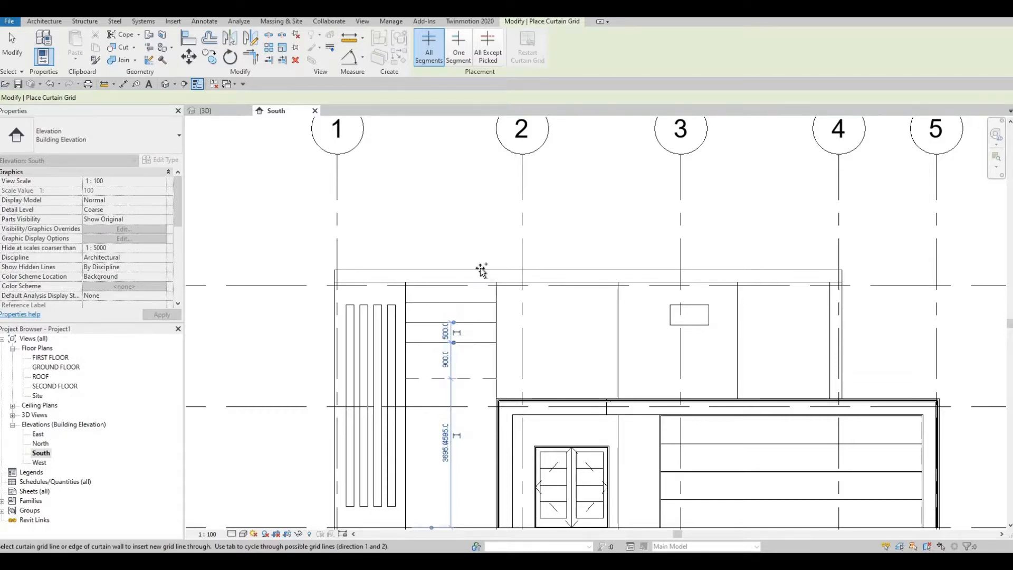
{"action": "scroll", "coordinate": [486, 301], "scroll_direction": "up", "scroll_amount": 3}
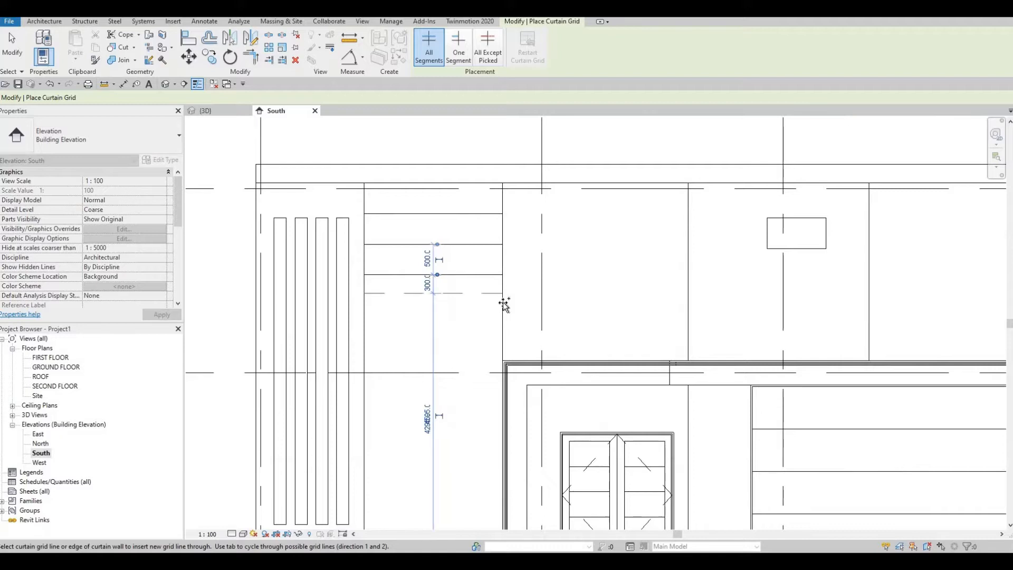
{"action": "left_click", "coordinate": [505, 306]}
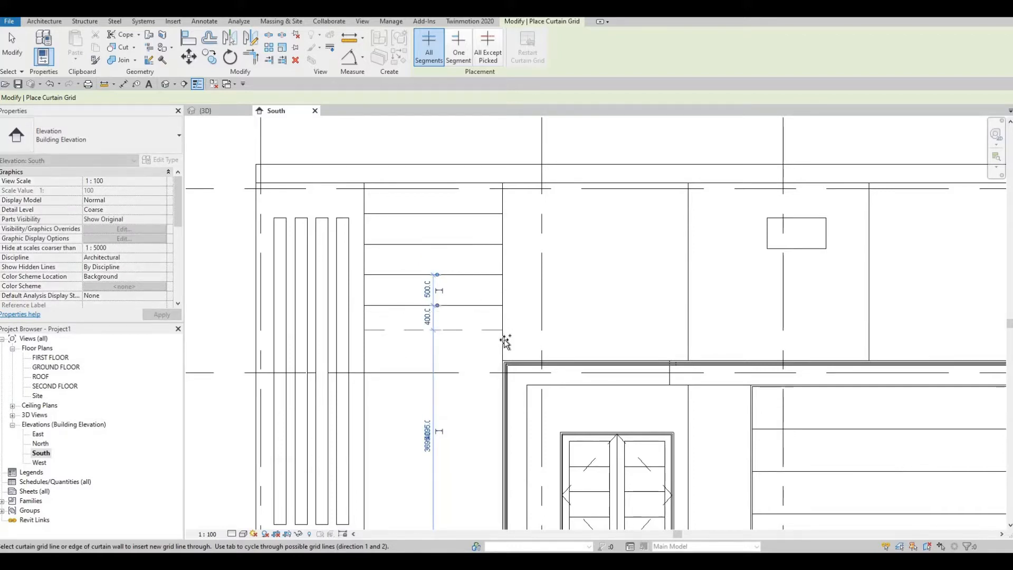
{"action": "left_click", "coordinate": [502, 341]}
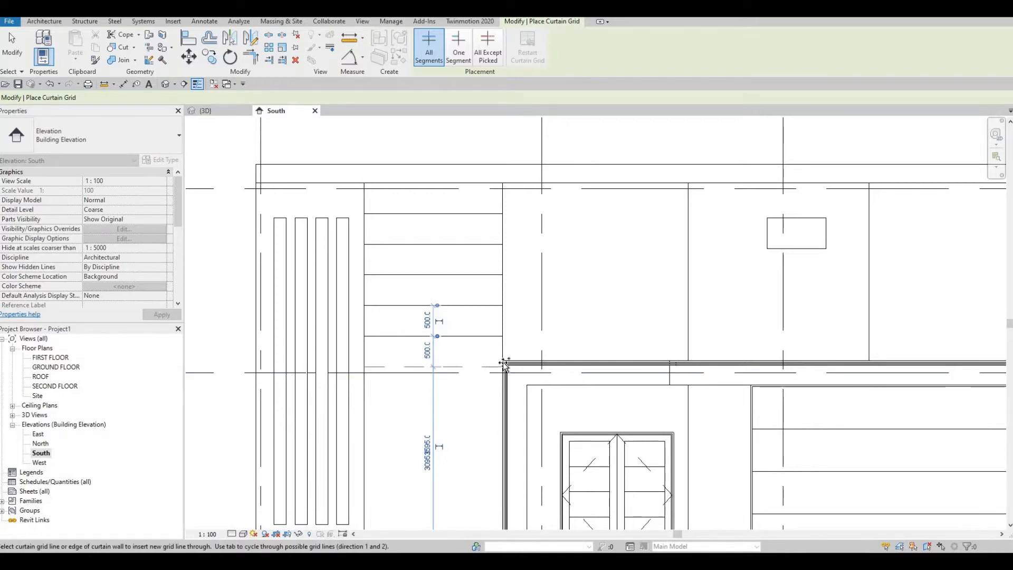
{"action": "scroll", "coordinate": [504, 363], "scroll_direction": "up", "scroll_amount": 2}
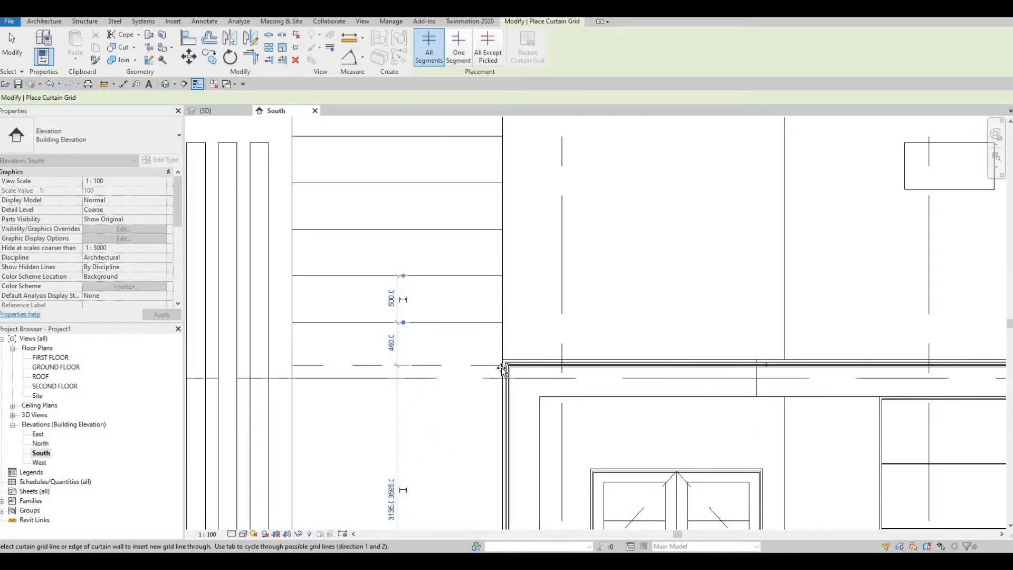
{"action": "left_click", "coordinate": [502, 368]}
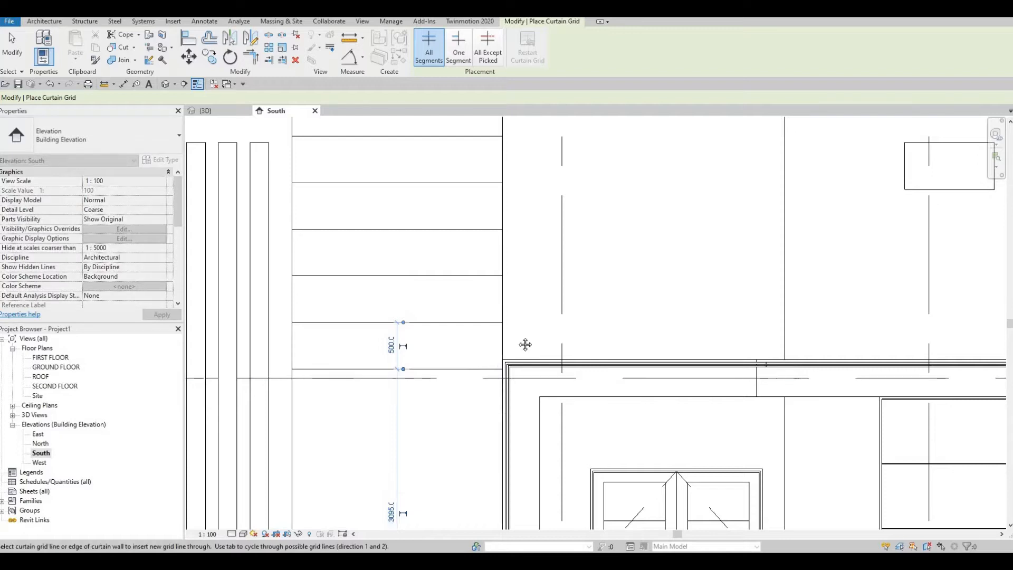
- Continue down the same curtain wall with three horizontal grid lines at 500 mm spacing and a fourth about 440 mm below them
{"action": "middle_click_drag", "start_coordinate": [525, 344], "coordinate": [528, 281]}
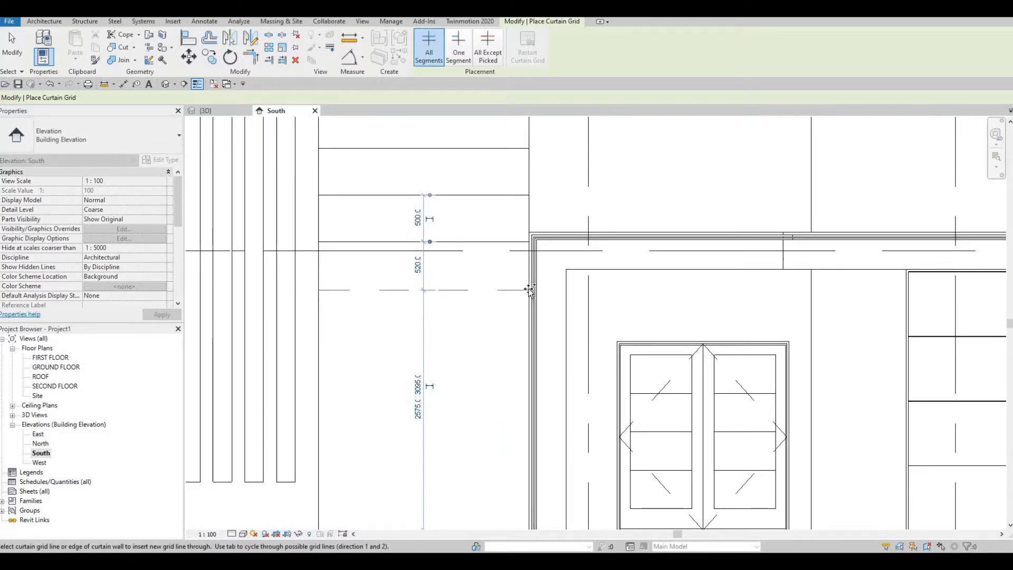
{"action": "left_click", "coordinate": [529, 291]}
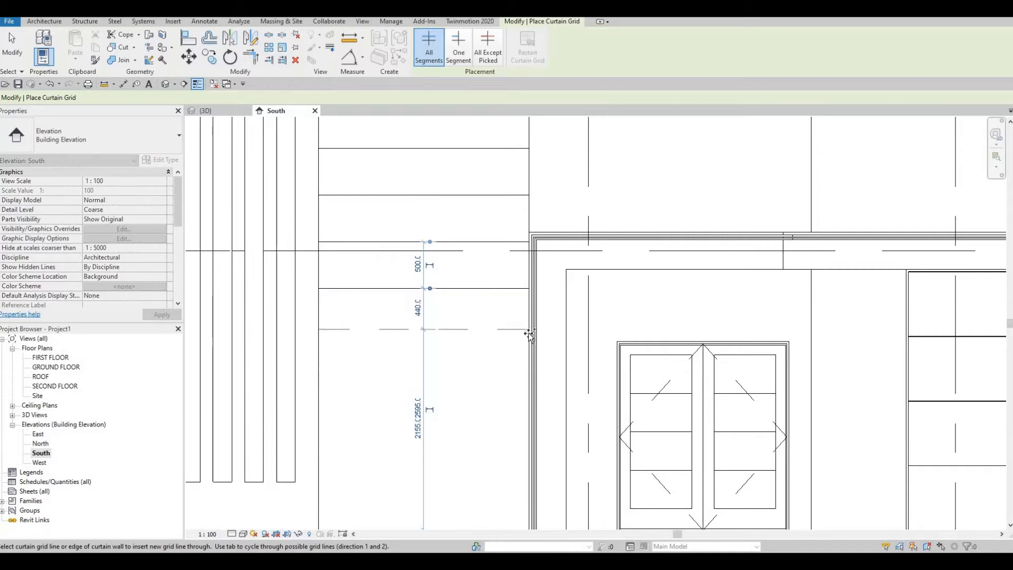
{"action": "left_click", "coordinate": [530, 338]}
{"action": "middle_click_drag", "start_coordinate": [534, 314], "coordinate": [532, 244]}
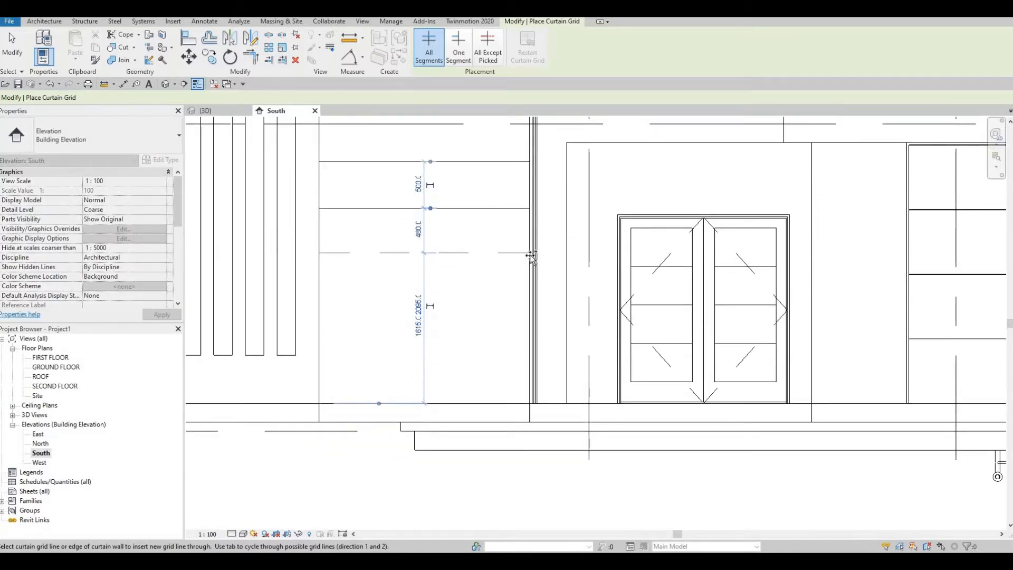
{"action": "left_click", "coordinate": [530, 258]}
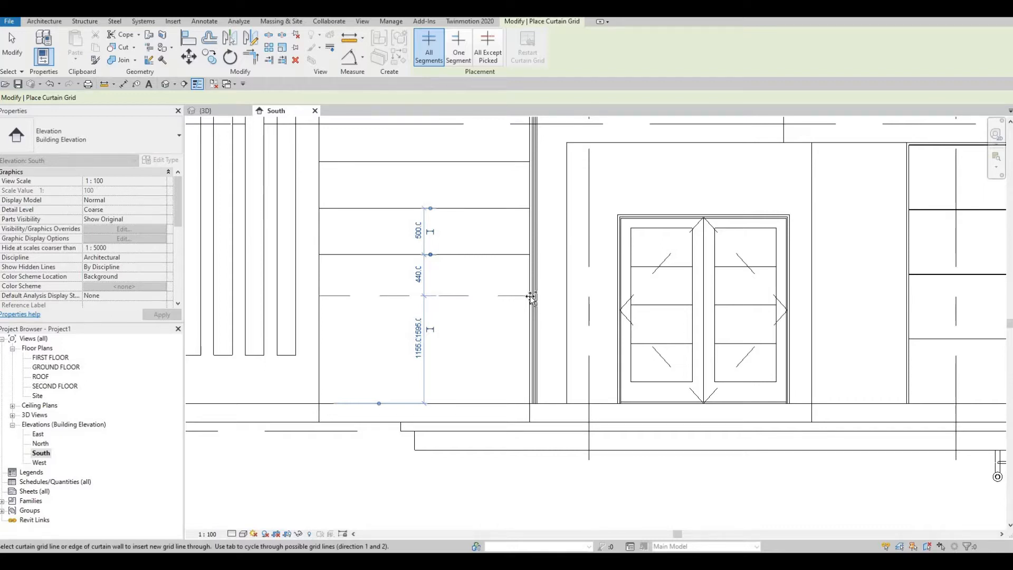
{"action": "left_click", "coordinate": [428, 297]}
{"action": "scroll", "coordinate": [430, 301], "scroll_direction": "up", "scroll_amount": 1}
{"action": "key", "text": "Escape"}
{"action": "key", "text": "Escape"}
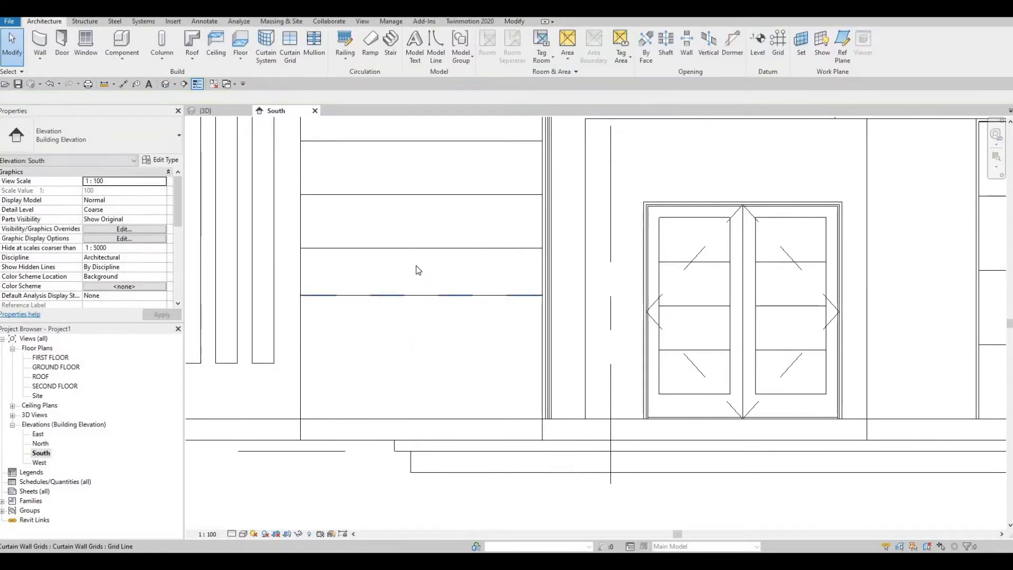
- Set the distance from the lowest curtain grid line to the one above it to 500 mm
{"action": "left_click", "coordinate": [422, 295]}
{"action": "left_click", "coordinate": [417, 272]}
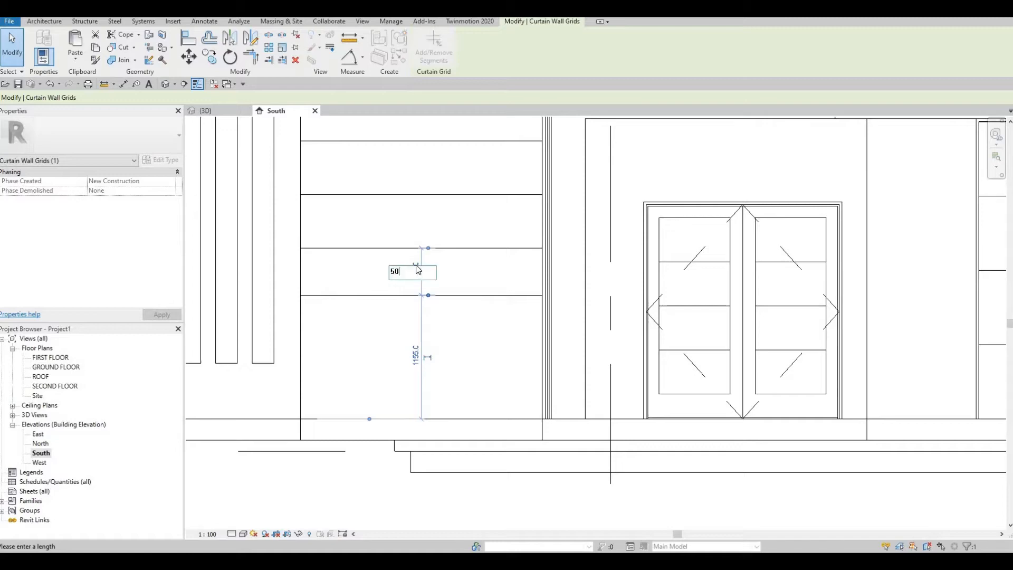
{"action": "key", "text": "Return"}
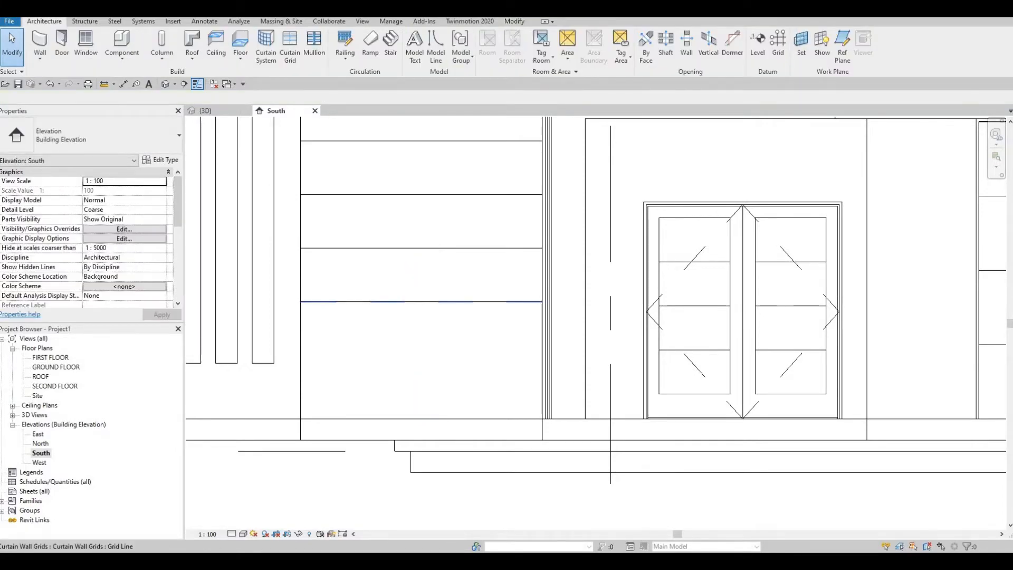
{"action": "key", "text": "Escape"}
- Add a horizontal curtain grid line at the midpoint of the remaining bottom panel of the curtain wall
{"action": "key", "text": "c"}
{"action": "key", "text": "g"}
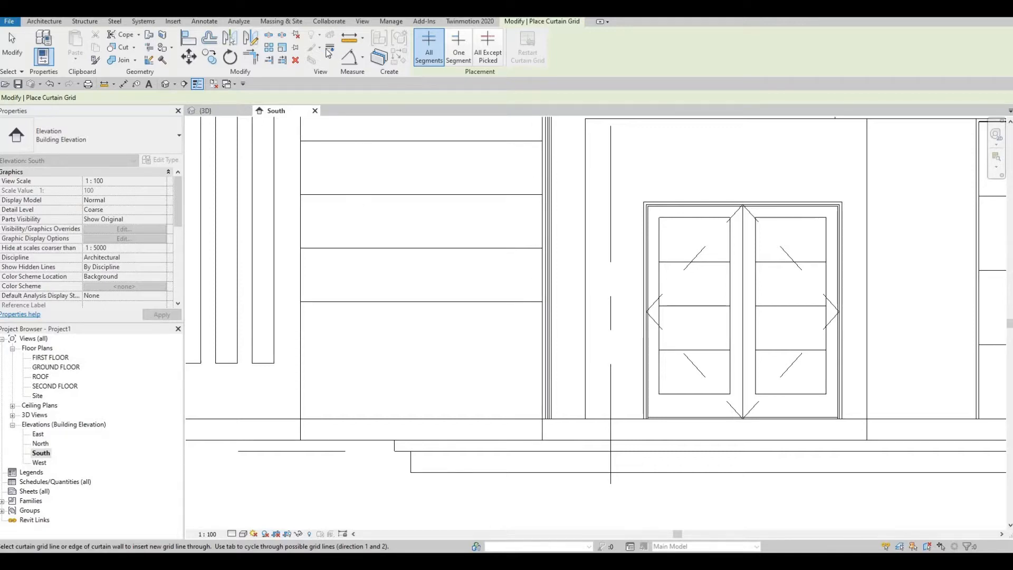
{"action": "key", "text": "Escape"}
{"action": "key", "text": "c"}
{"action": "key", "text": "g"}
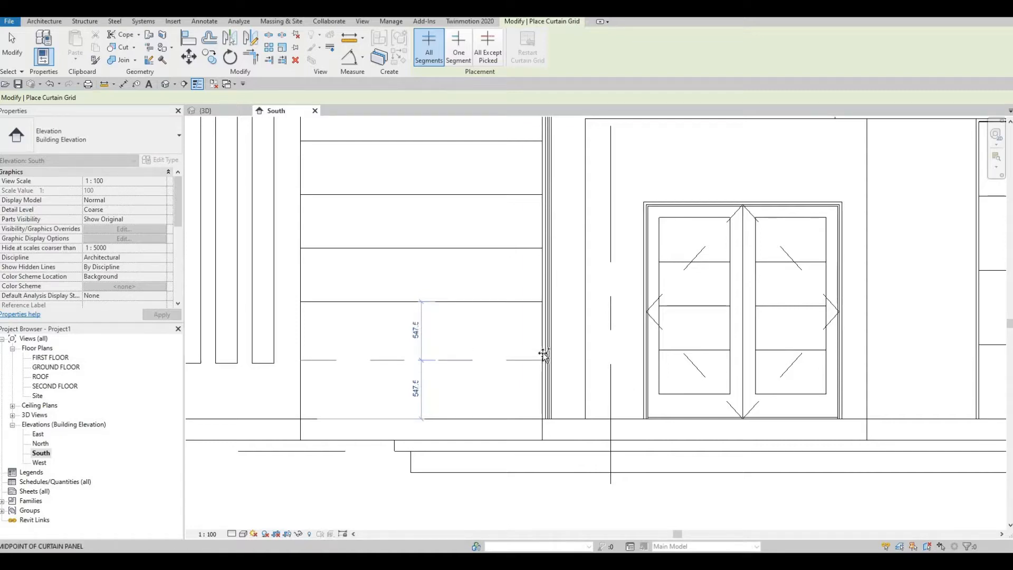
{"action": "scroll", "coordinate": [543, 352], "scroll_direction": "up", "scroll_amount": 2}
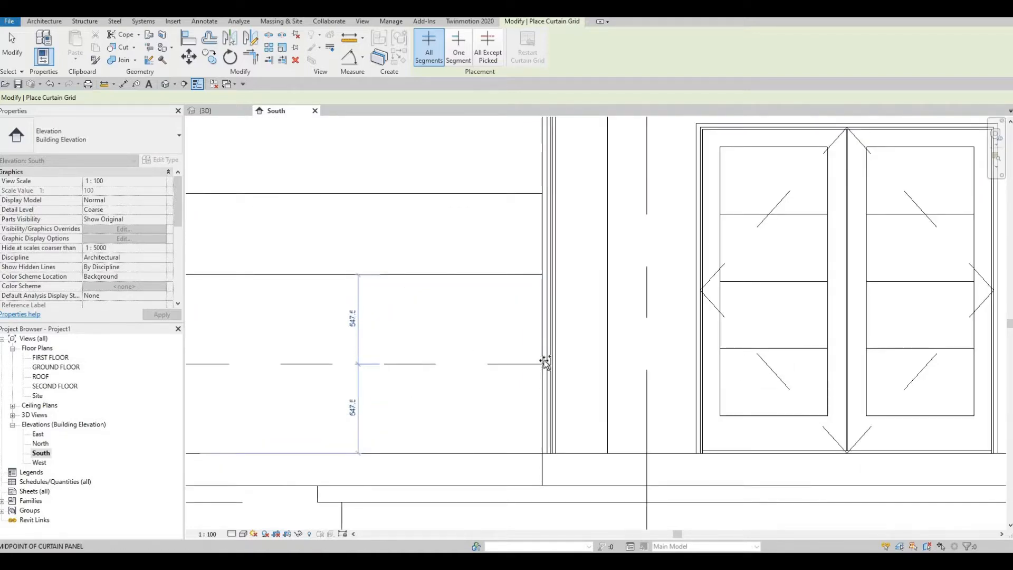
{"action": "left_click", "coordinate": [528, 364]}
{"action": "scroll", "coordinate": [448, 349], "scroll_direction": "down", "scroll_amount": 2}
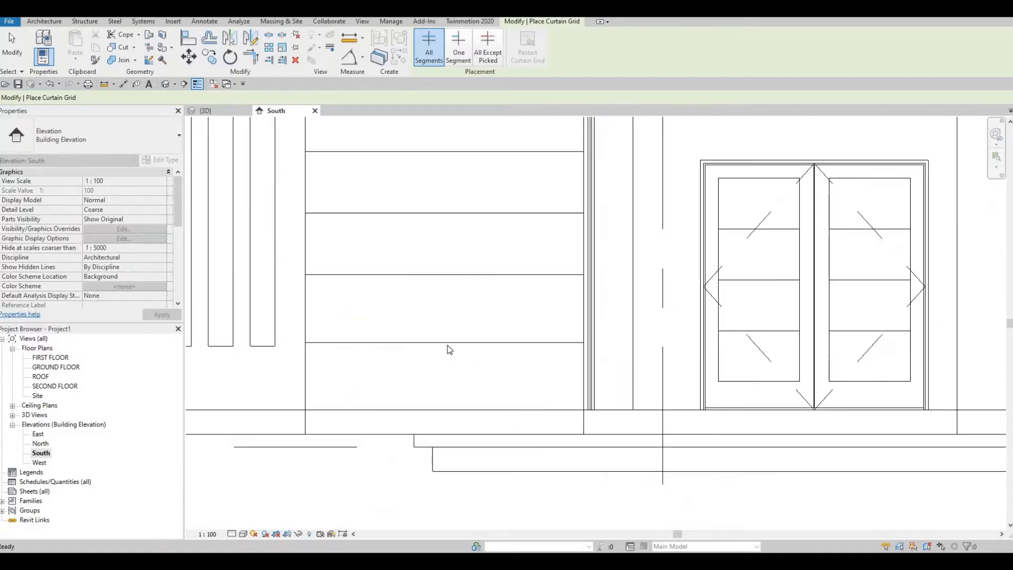
{"action": "key", "text": "Escape"}
- Select the lowest curtain grid line and examine its spacing to the line above and to the wall base
{"action": "left_click", "coordinate": [453, 342]}
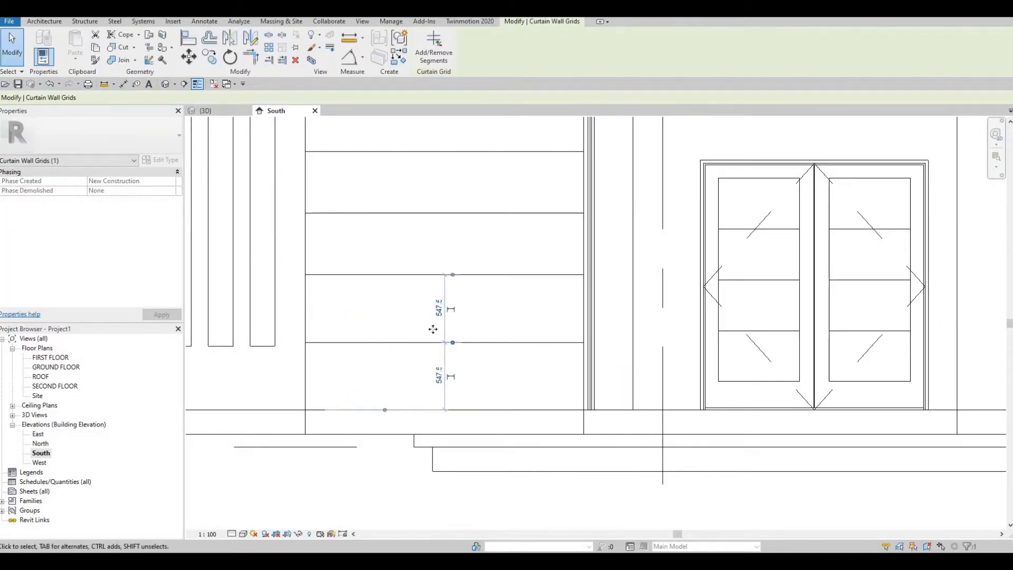
{"action": "scroll", "coordinate": [440, 328], "scroll_direction": "up", "scroll_amount": 1}
{"action": "scroll", "coordinate": [441, 309], "scroll_direction": "up", "scroll_amount": 1}
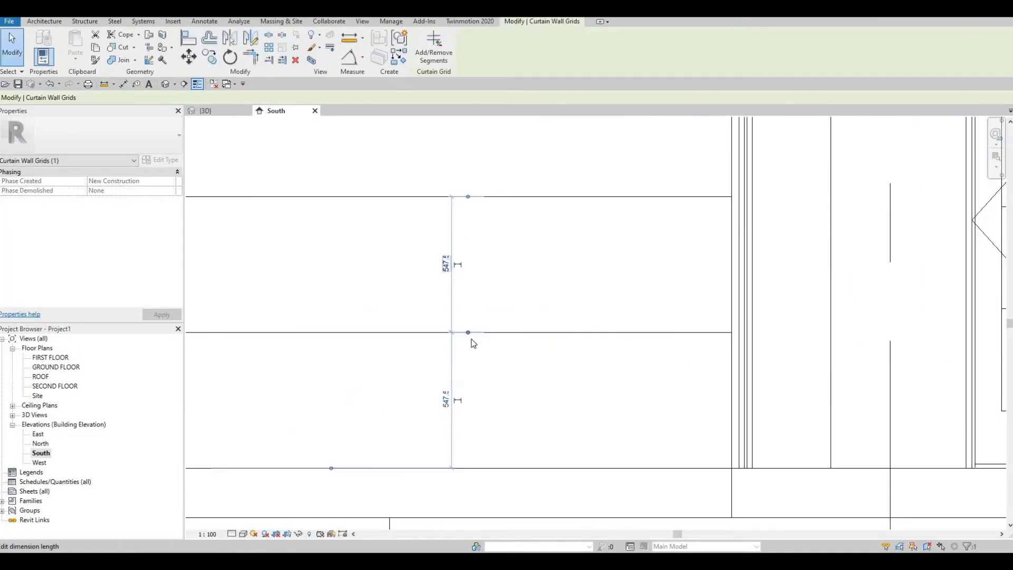
{"action": "scroll", "coordinate": [470, 335], "scroll_direction": "down", "scroll_amount": 2}
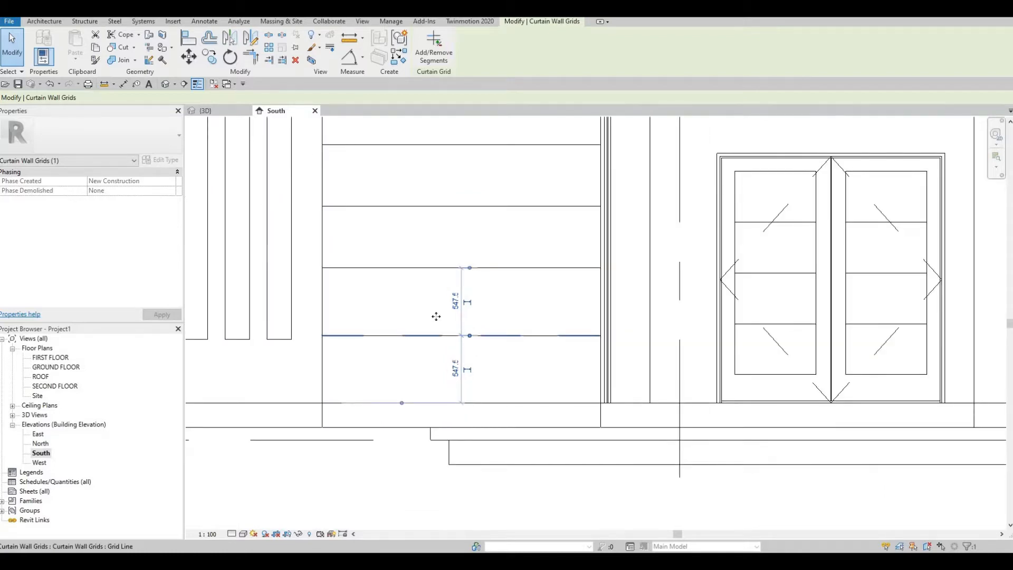
{"action": "scroll", "coordinate": [467, 296], "scroll_direction": "down", "scroll_amount": 1}
{"action": "middle_click_drag", "start_coordinate": [436, 317], "coordinate": [508, 321]}
{"action": "scroll", "coordinate": [511, 324], "scroll_direction": "up", "scroll_amount": 4}
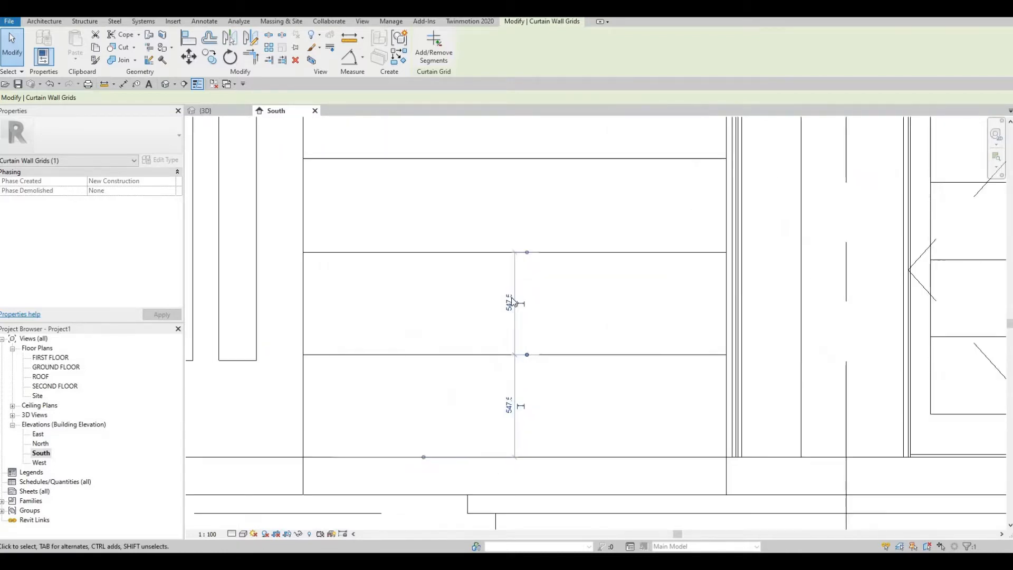
{"action": "middle_click_drag", "start_coordinate": [529, 469], "coordinate": [530, 402]}
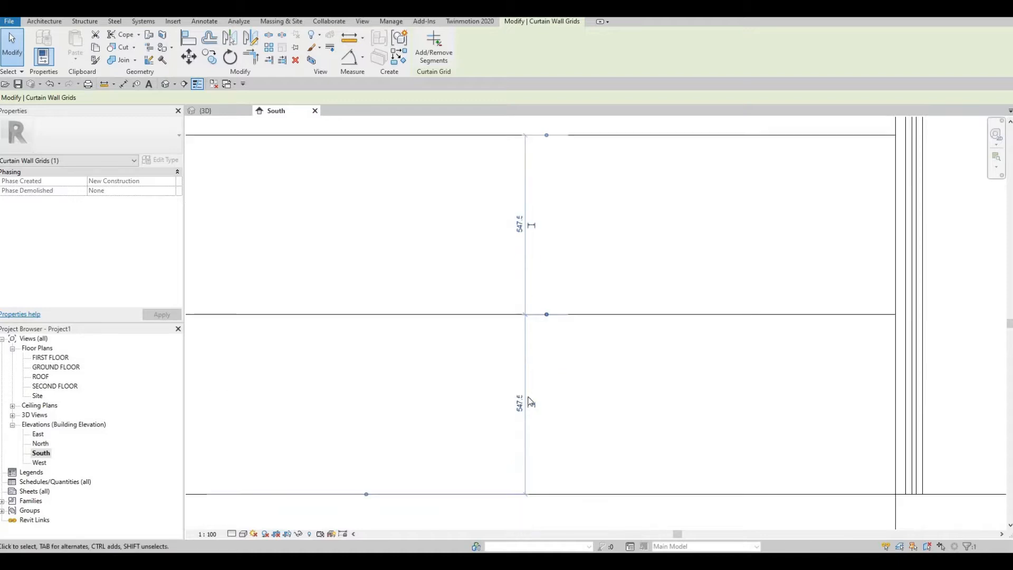
{"action": "middle_click_drag", "start_coordinate": [541, 352], "coordinate": [500, 335]}
{"action": "scroll", "coordinate": [587, 306], "scroll_direction": "down", "scroll_amount": 2}
{"action": "scroll", "coordinate": [565, 328], "scroll_direction": "down", "scroll_amount": 2}
{"action": "left_click", "coordinate": [538, 339]}
{"action": "scroll", "coordinate": [502, 340], "scroll_direction": "down", "scroll_amount": 2}
{"action": "middle_click_drag", "start_coordinate": [410, 279], "coordinate": [460, 314]}
{"action": "scroll", "coordinate": [460, 313], "scroll_direction": "down", "scroll_amount": 1}
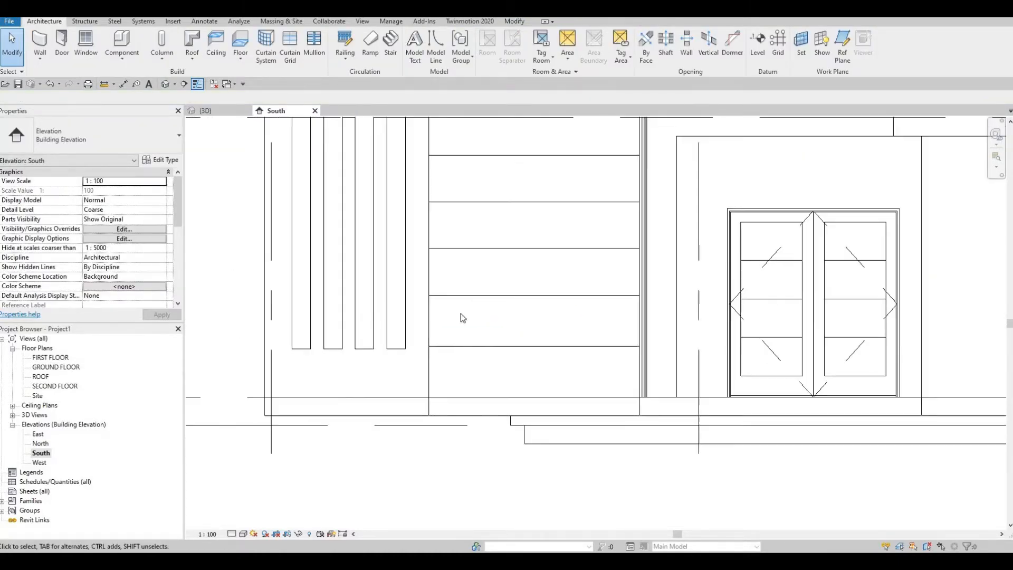
{"action": "scroll", "coordinate": [431, 235], "scroll_direction": "down", "scroll_amount": 1}
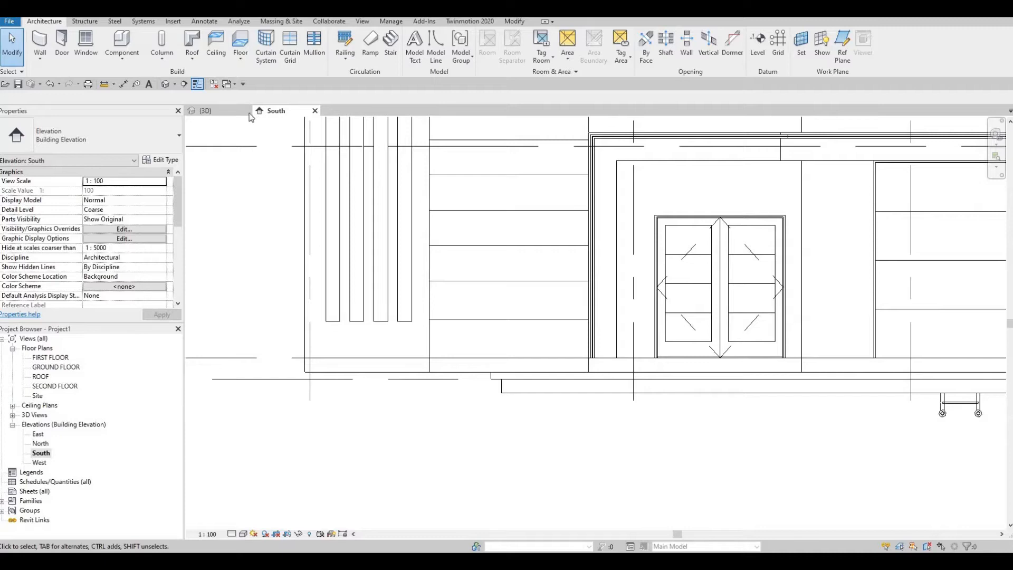
- In the 3D view, add three horizontal curtain grid lines 500 mm apart on the adjacent corner curtain wall, starting 500 mm below its top edge
{"action": "left_click", "coordinate": [166, 84]}
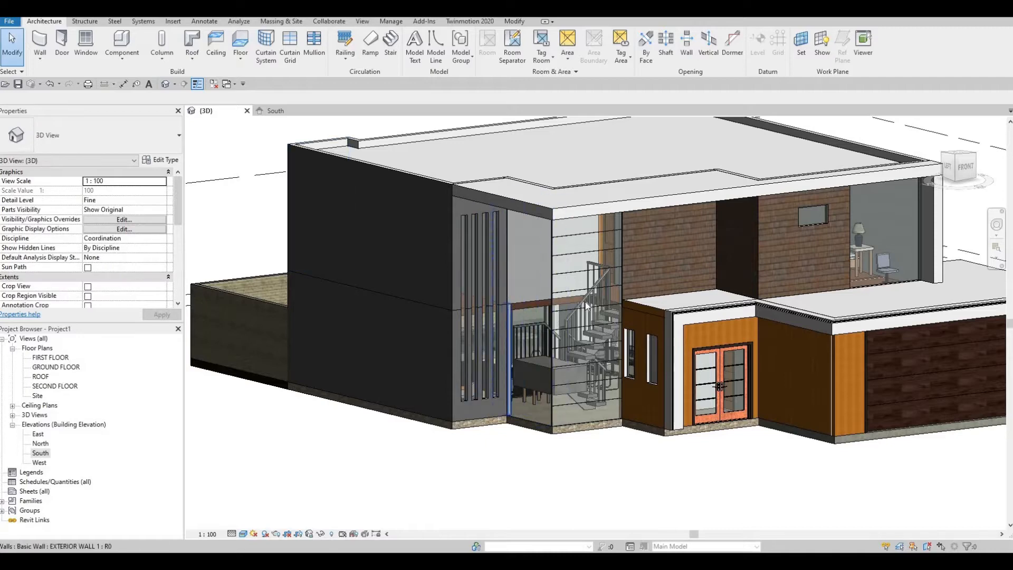
{"action": "middle_click_drag", "start_coordinate": [584, 302], "coordinate": [369, 163], "text": "shift"}
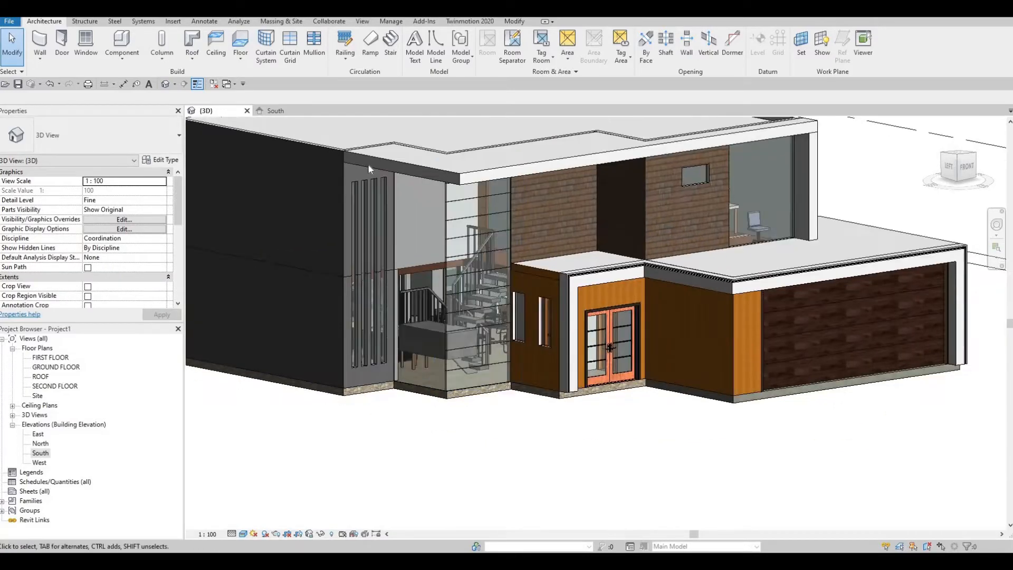
{"action": "scroll", "coordinate": [409, 185], "scroll_direction": "up", "scroll_amount": 4}
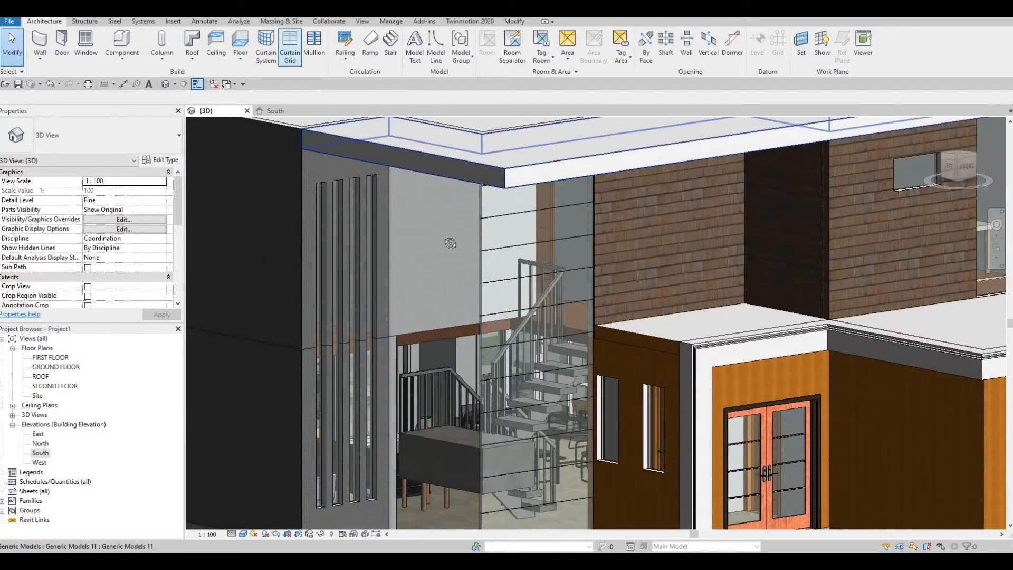
{"action": "mouse_move", "coordinate": [446, 229]}
{"action": "middle_mouse_down", "text": "shift"}
{"action": "mouse_move", "coordinate": [452, 172]}
{"action": "mouse_move", "coordinate": [452, 246]}
{"action": "middle_mouse_up", "text": "shift"}
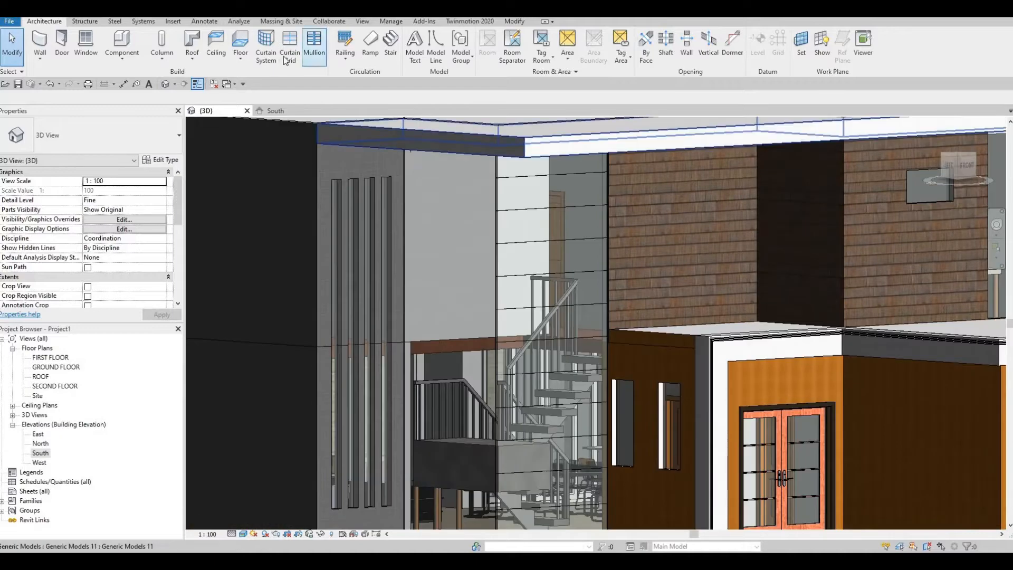
{"action": "left_click", "coordinate": [290, 55]}
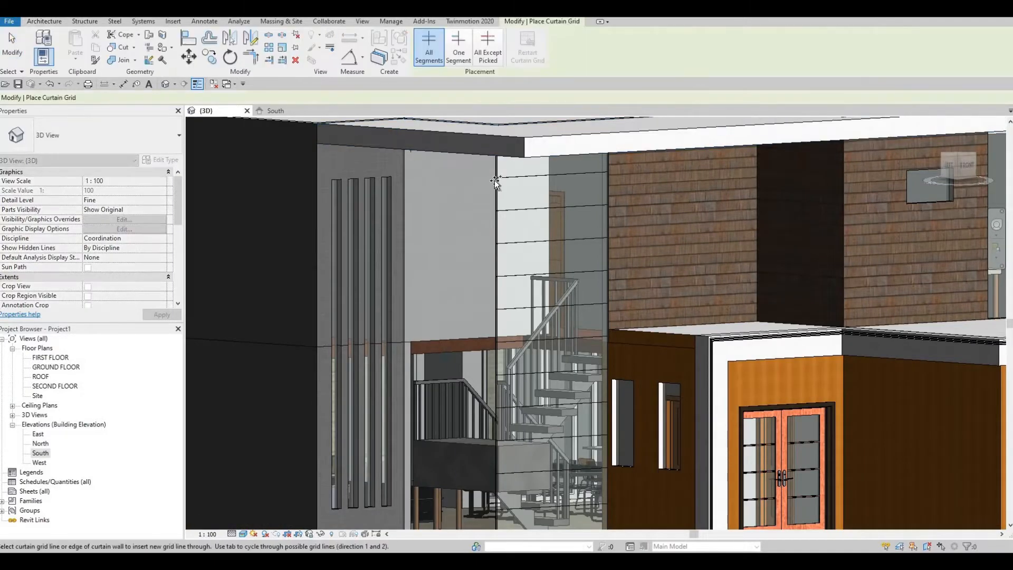
{"action": "scroll", "coordinate": [491, 184], "scroll_direction": "up", "scroll_amount": 2}
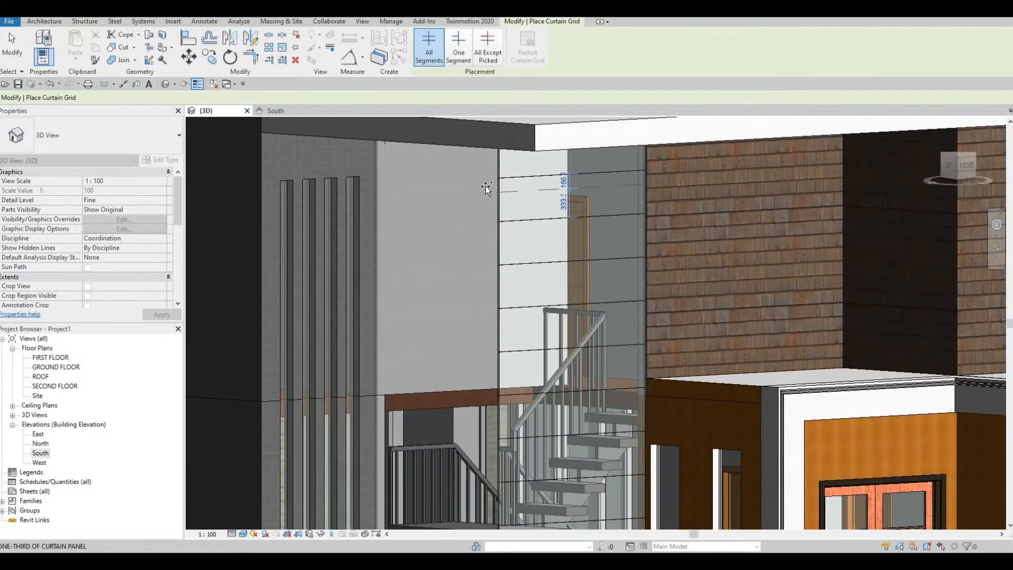
{"action": "left_click", "coordinate": [376, 170]}
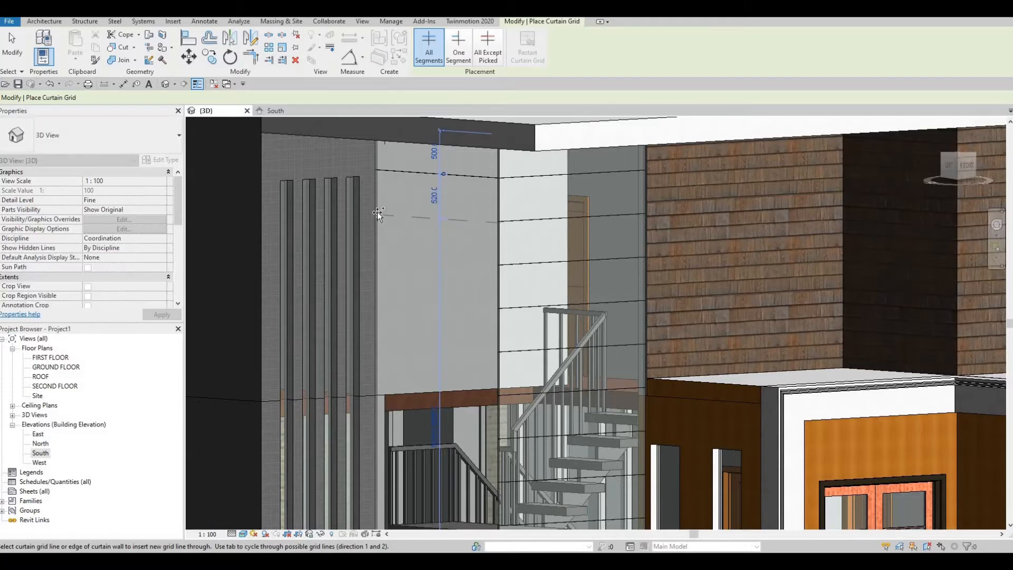
{"action": "left_click", "coordinate": [381, 244]}
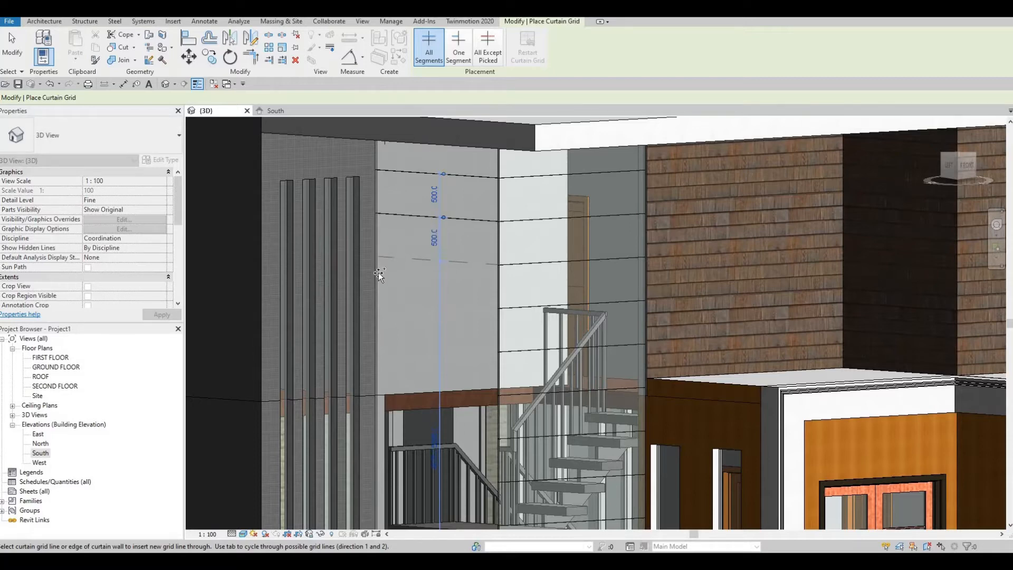
{"action": "left_click", "coordinate": [379, 257]}
- Continue down the same corner curtain wall with three more horizontal curtain grid lines at 500 mm spacing, down to just above the stair railing
{"action": "middle_click_drag", "start_coordinate": [378, 306], "coordinate": [378, 214]}
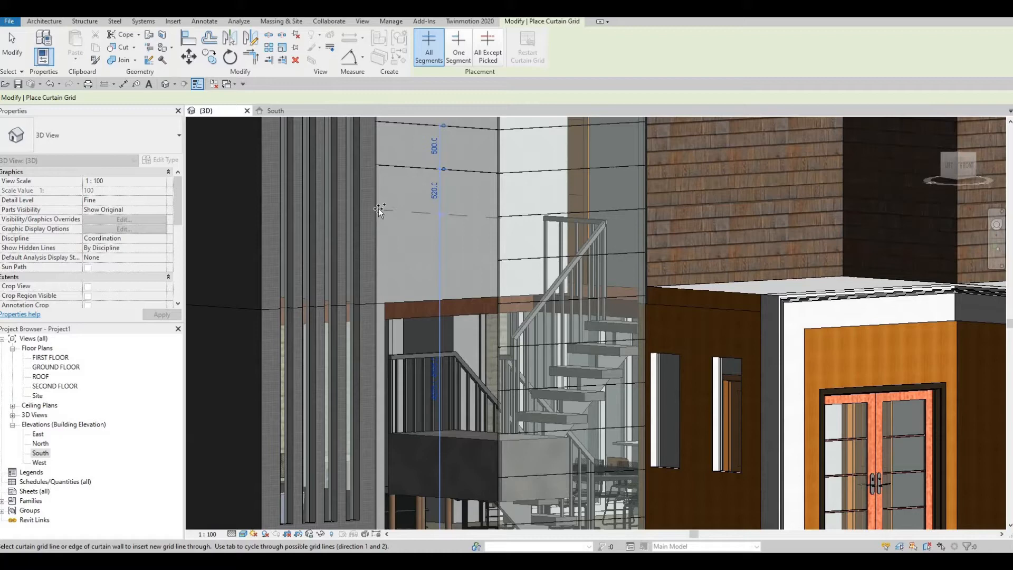
{"action": "left_click", "coordinate": [378, 208]}
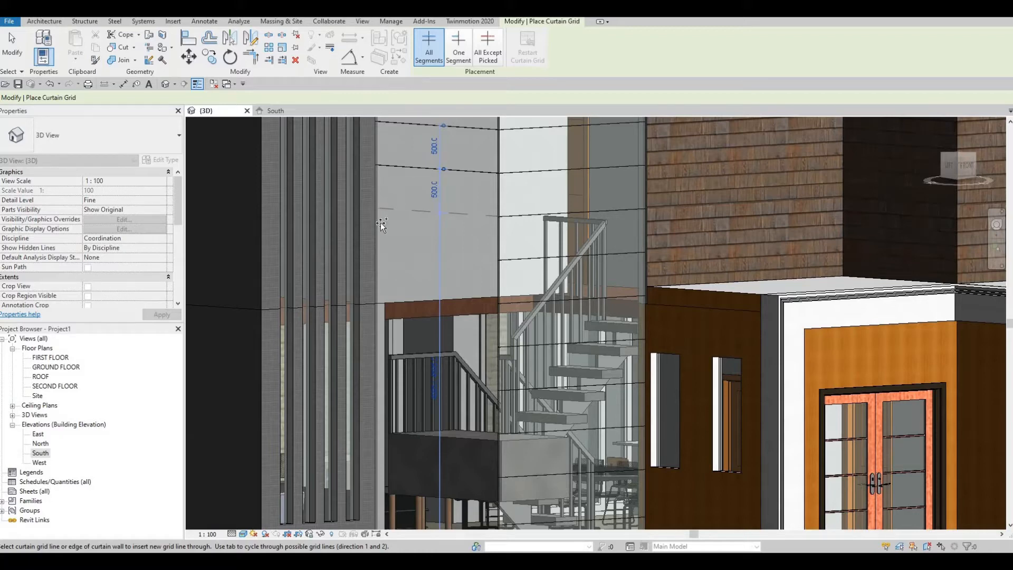
{"action": "left_click", "coordinate": [381, 256]}
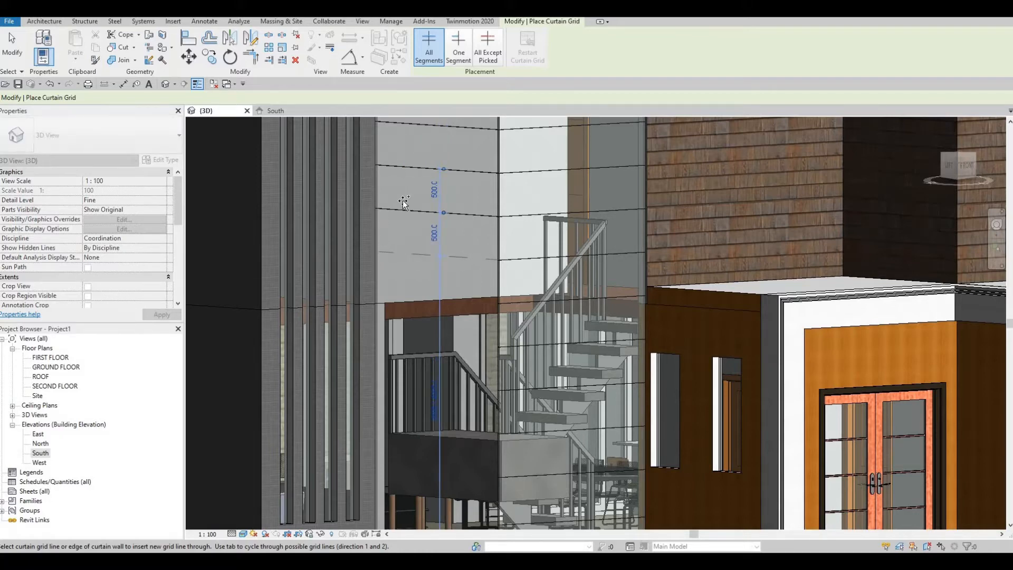
{"action": "middle_click_drag", "start_coordinate": [382, 300], "coordinate": [401, 179]}
{"action": "scroll", "coordinate": [390, 183], "scroll_direction": "up", "scroll_amount": 2}
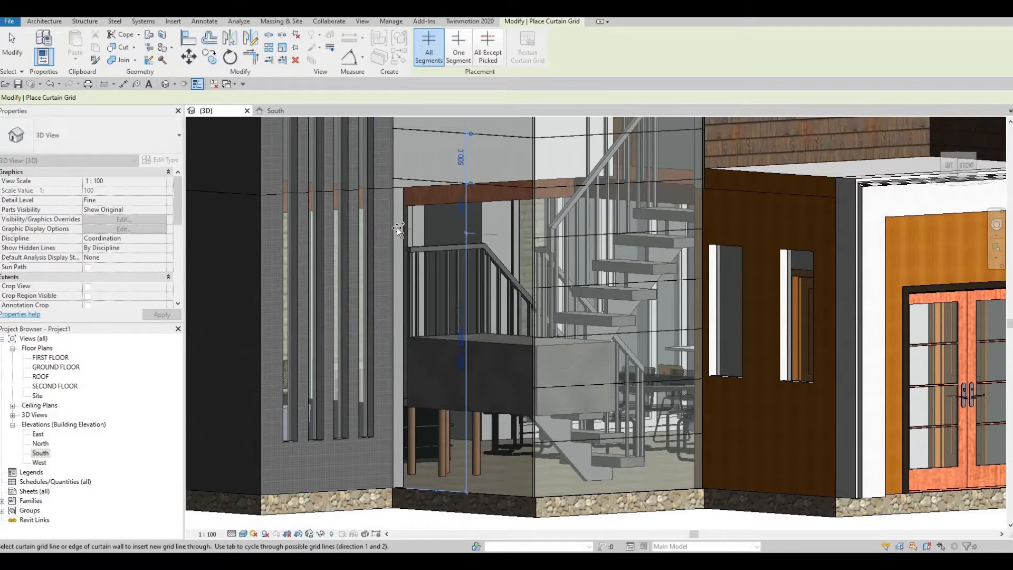
{"action": "scroll", "coordinate": [397, 227], "scroll_direction": "up", "scroll_amount": 3}
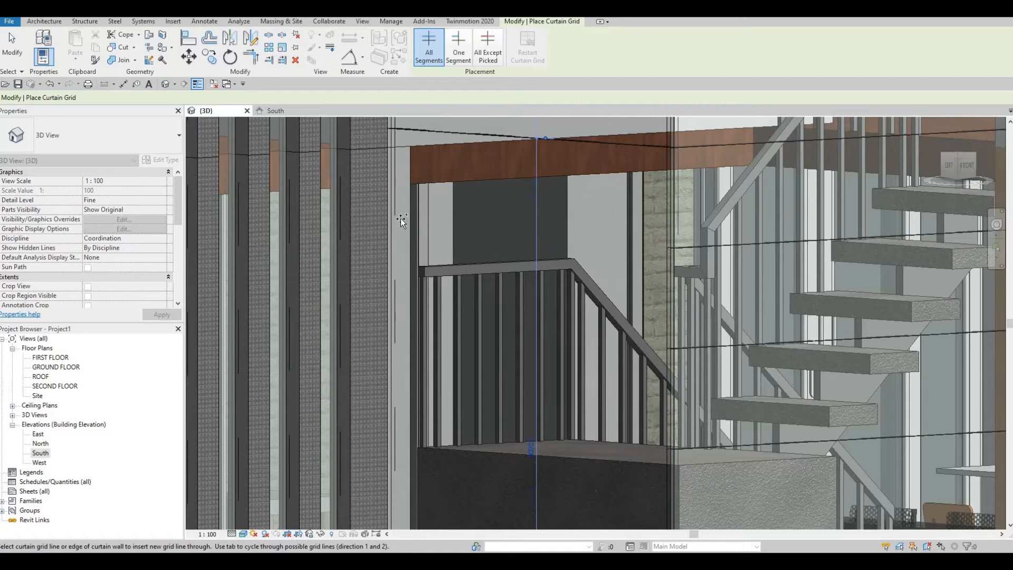
{"action": "left_click", "coordinate": [394, 227]}
- Switch the 3D view's visual style to Hidden Line and check the newest curtain grid line
{"action": "left_click", "coordinate": [243, 534]}
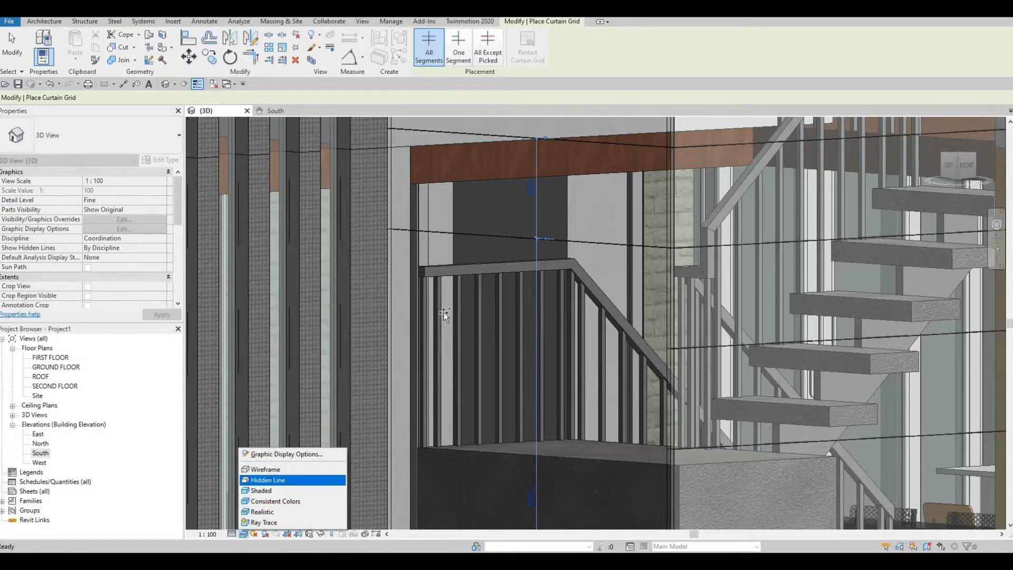
{"action": "left_click", "coordinate": [280, 501]}
{"action": "scroll", "coordinate": [492, 233], "scroll_direction": "down", "scroll_amount": 2}
{"action": "key", "text": "Escape"}
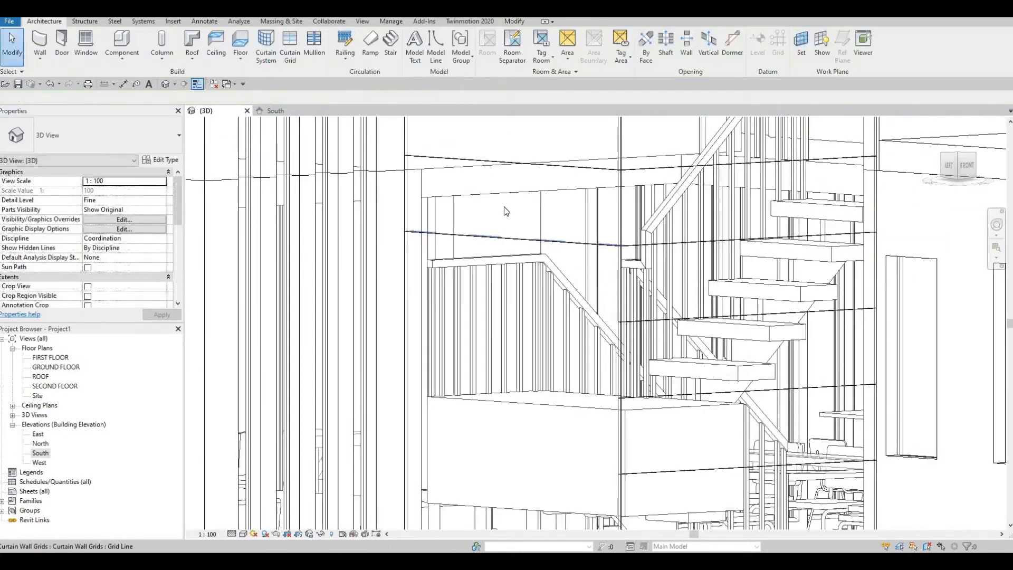
{"action": "left_click", "coordinate": [507, 236]}
{"action": "key", "text": "Escape"}
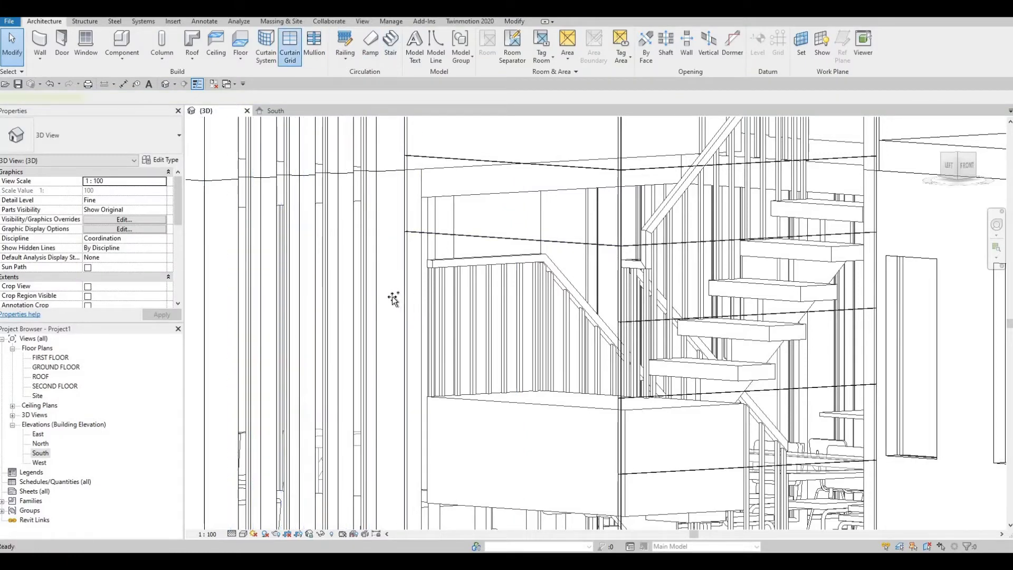
- Add two more horizontal curtain grid lines at 500 mm spacing below the newest one and a third about 480 mm below them
{"action": "key", "text": "c"}
{"action": "key", "text": "g"}
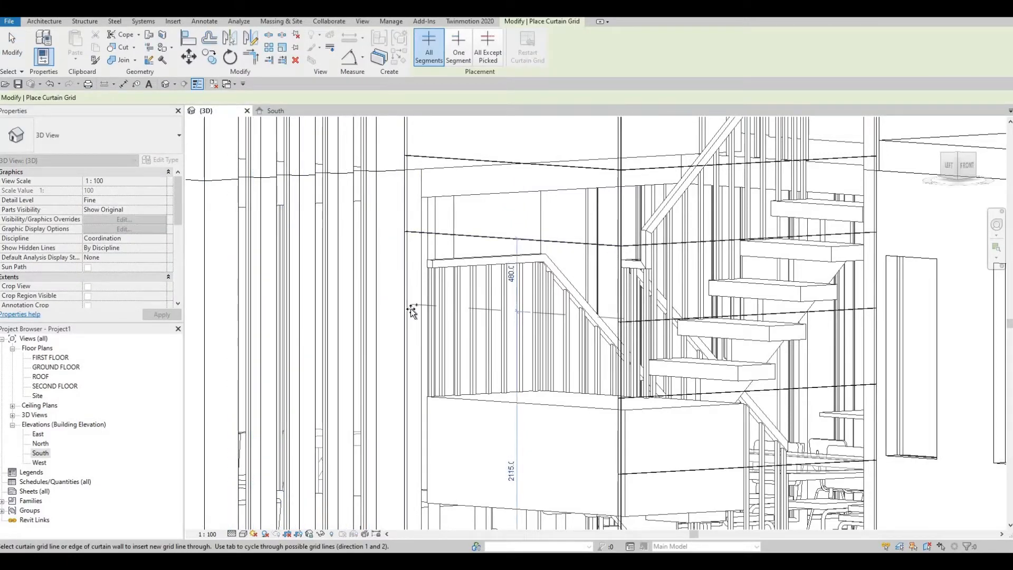
{"action": "left_click", "coordinate": [417, 332]}
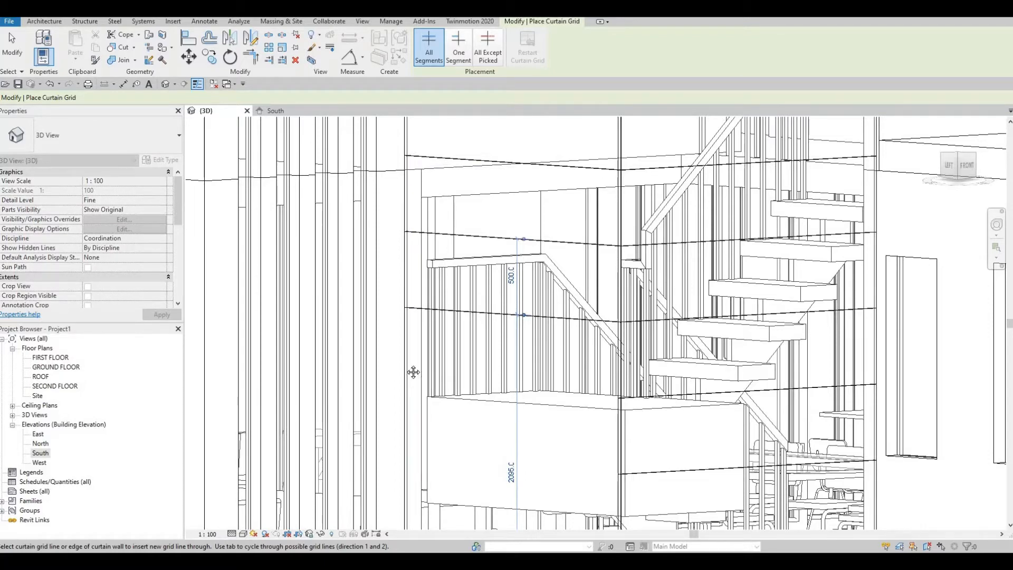
{"action": "middle_click_drag", "start_coordinate": [411, 405], "coordinate": [367, 302]}
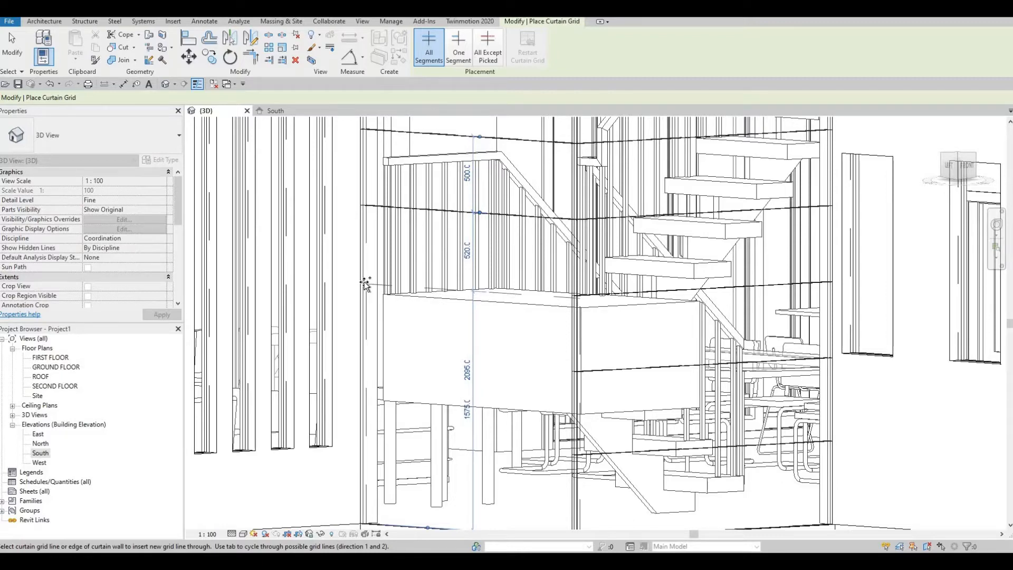
{"action": "left_click", "coordinate": [366, 284]}
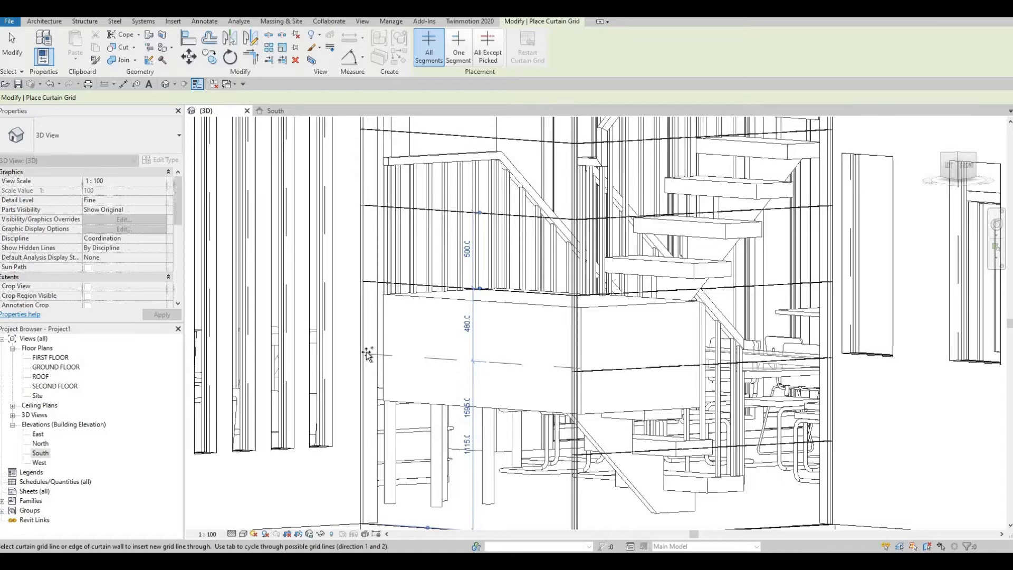
{"action": "scroll", "coordinate": [369, 355], "scroll_direction": "up", "scroll_amount": 2}
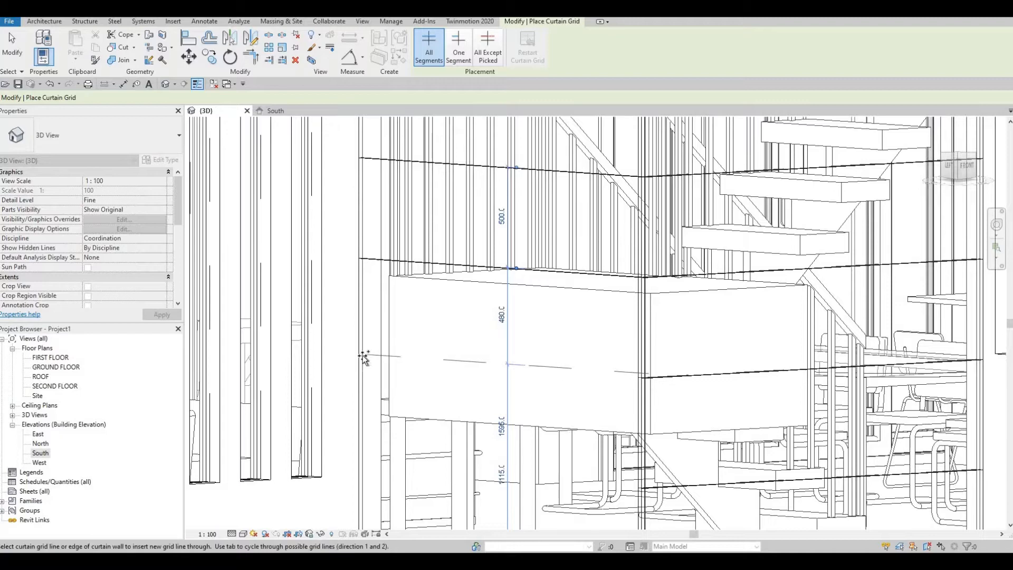
{"action": "left_click", "coordinate": [396, 361]}
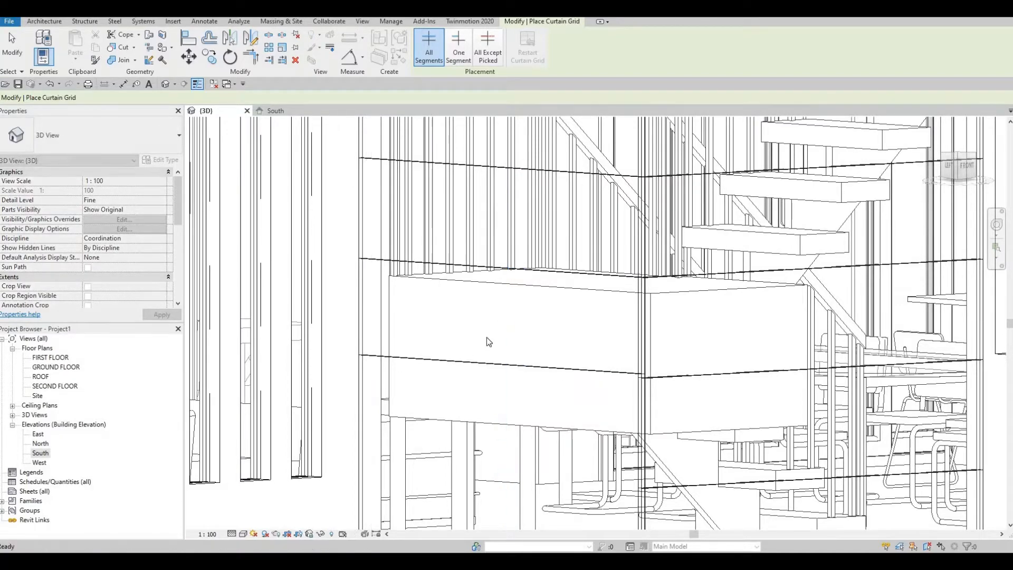
- Set the distance between the lowest curtain grid line and the line above it to 500 mm
{"action": "key", "text": "Escape"}
{"action": "left_click", "coordinate": [500, 317]}
{"action": "type", "text": "5"}
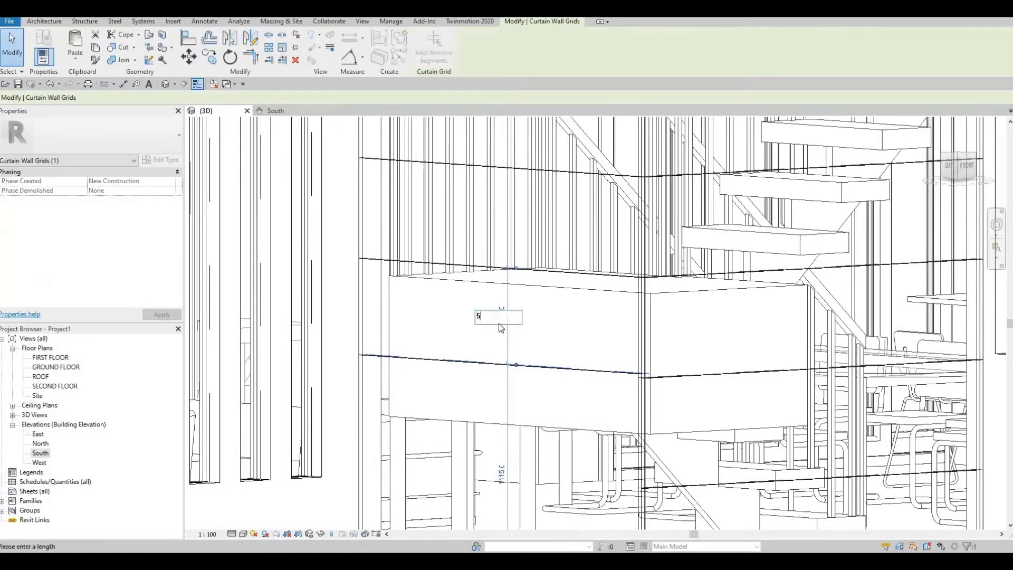
{"action": "type", "text": "00"}
{"action": "key", "text": "Return"}
{"action": "key", "text": "Escape"}
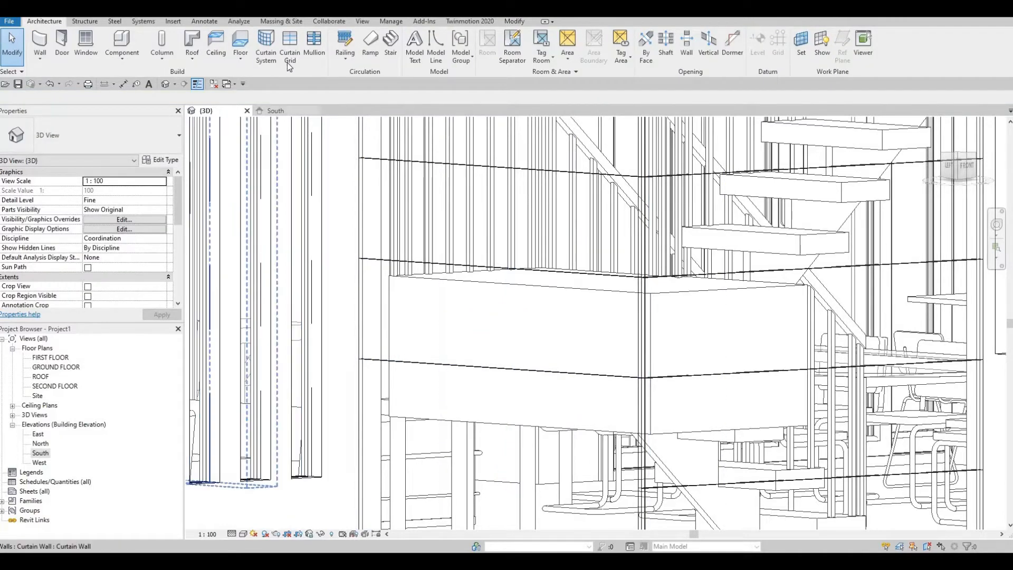
- Split the remaining bottom panel of the corner curtain wall at its midpoint with a horizontal curtain grid line
{"action": "left_click", "coordinate": [289, 62]}
{"action": "middle_click_drag", "start_coordinate": [374, 477], "coordinate": [341, 343]}
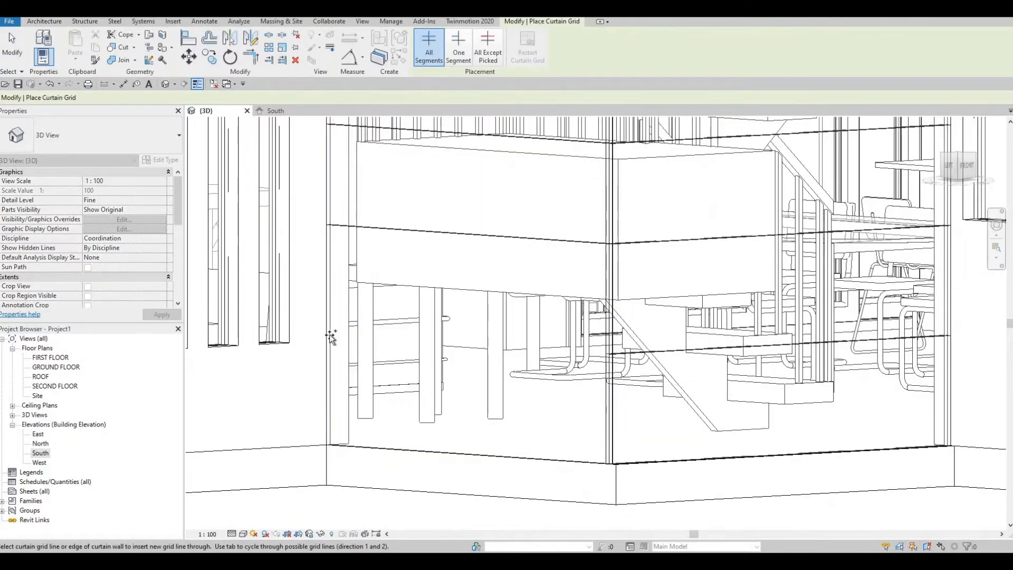
{"action": "left_click", "coordinate": [514, 338]}
{"action": "scroll", "coordinate": [501, 360], "scroll_direction": "down", "scroll_amount": 2}
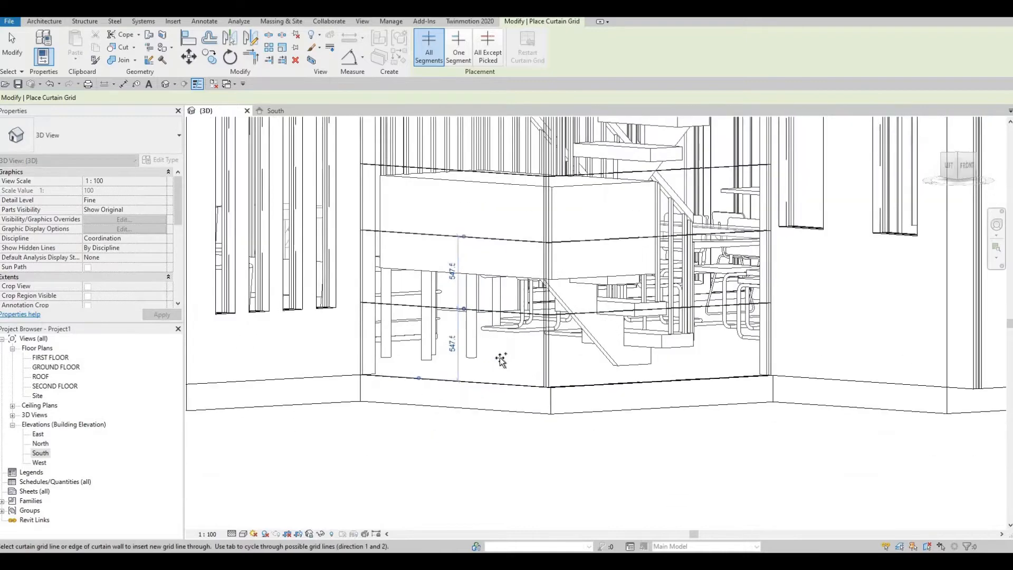
{"action": "scroll", "coordinate": [501, 360], "scroll_direction": "down", "scroll_amount": 3}
- Divide the upper-floor front corner window into thirds with two vertical grid lines, the first 765 mm from the edge, and add a horizontal line at mid-height
{"action": "middle_click_drag", "start_coordinate": [503, 364], "coordinate": [607, 406], "text": "shift"}
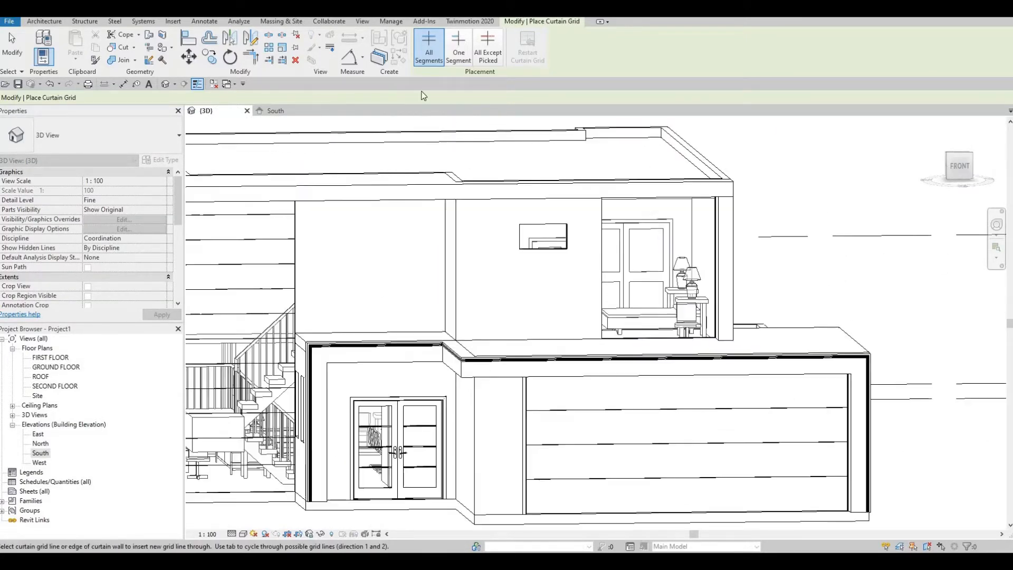
{"action": "left_click", "coordinate": [44, 21]}
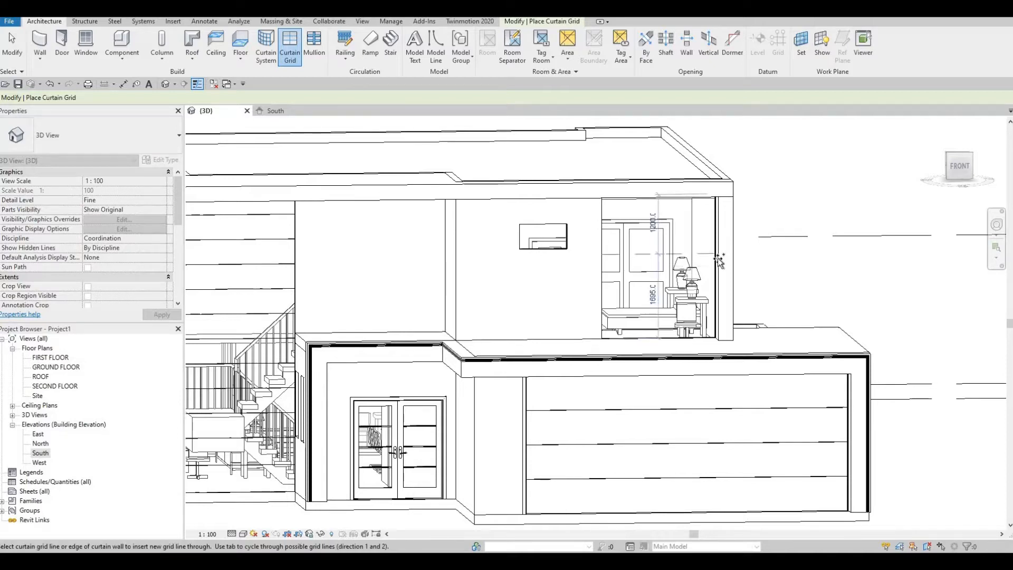
{"action": "left_click", "coordinate": [638, 207]}
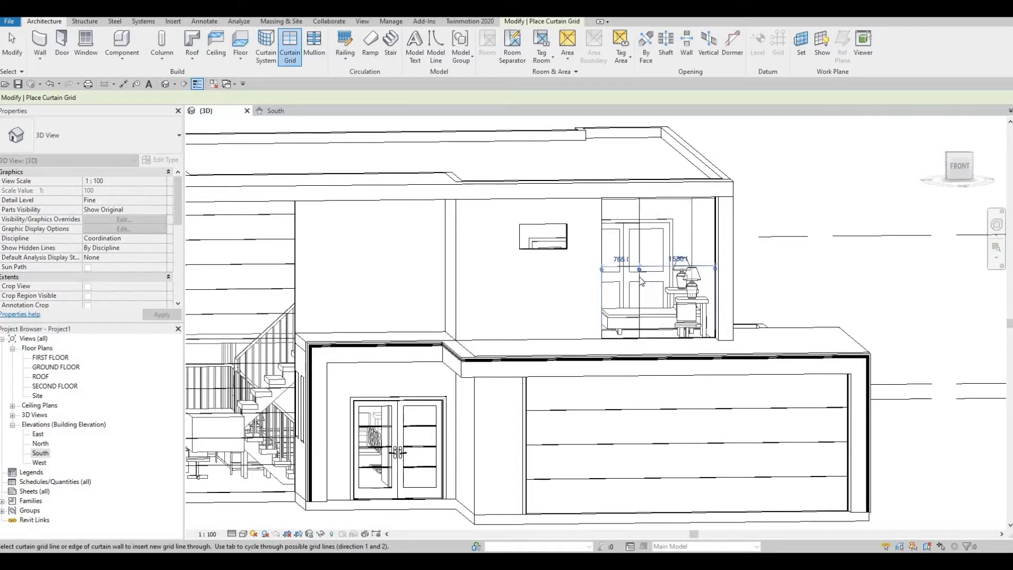
{"action": "middle_click_drag", "start_coordinate": [641, 281], "coordinate": [679, 209], "text": "shift"}
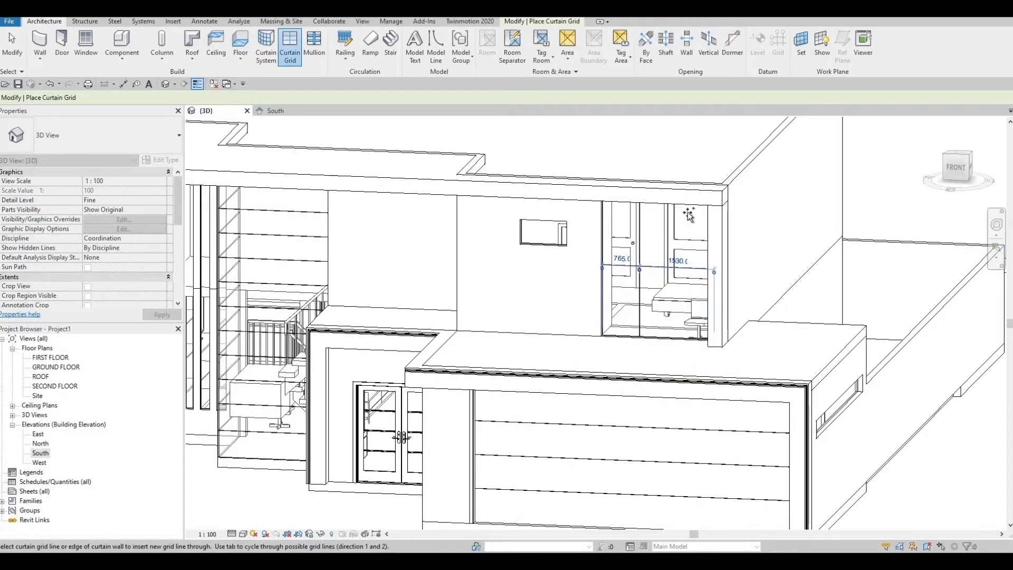
{"action": "left_click", "coordinate": [674, 340]}
{"action": "left_click", "coordinate": [638, 270]}
- Divide the long, low window on the garage's side wall into four 1200 mm panels with three vertical curtain grid lines
{"action": "middle_click_drag", "start_coordinate": [720, 271], "coordinate": [480, 350], "text": "shift"}
{"action": "scroll", "coordinate": [576, 360], "scroll_direction": "up", "scroll_amount": 5}
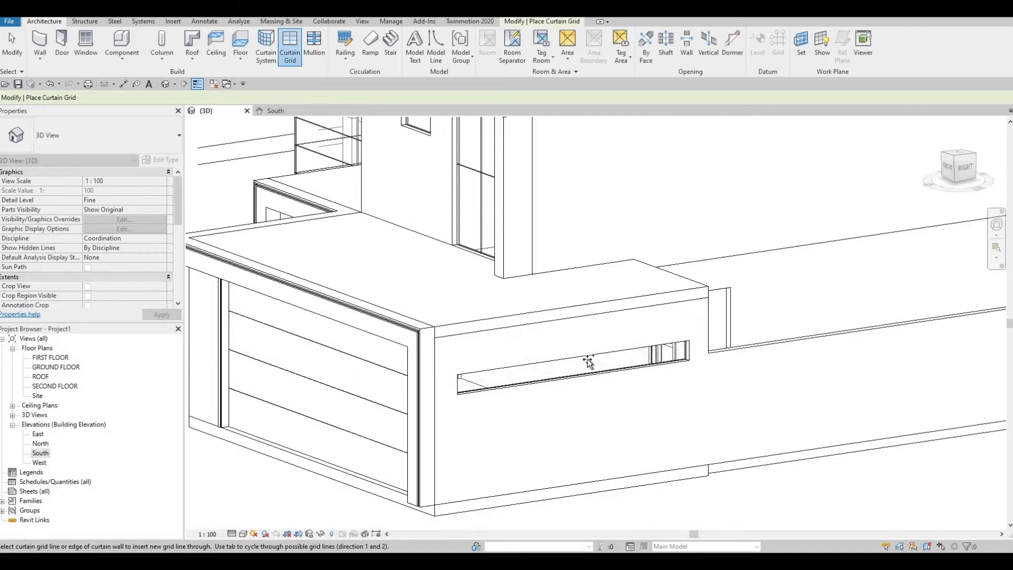
{"action": "scroll", "coordinate": [588, 361], "scroll_direction": "up", "scroll_amount": 2}
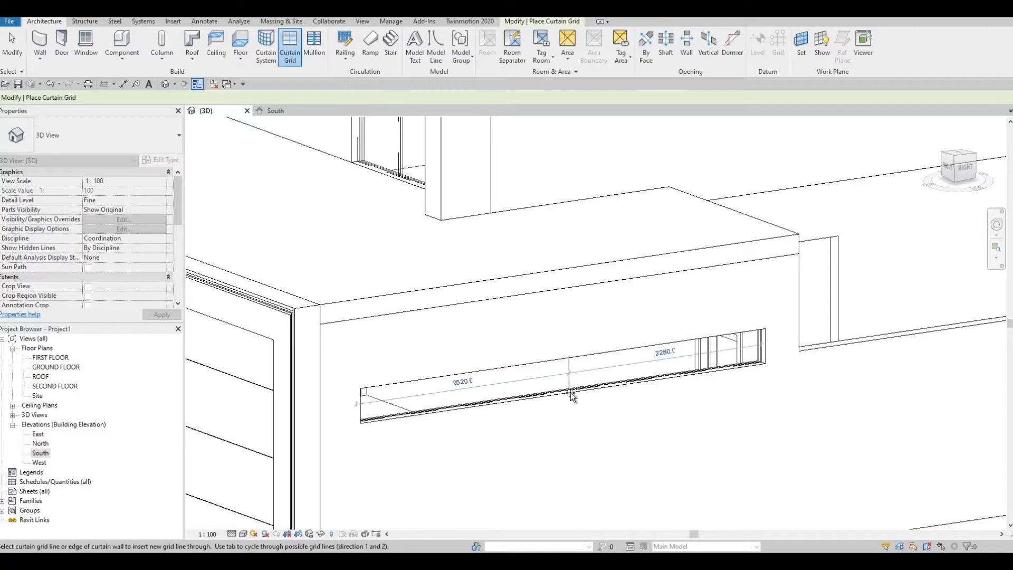
{"action": "middle_click_drag", "start_coordinate": [508, 418], "coordinate": [515, 406], "text": "shift"}
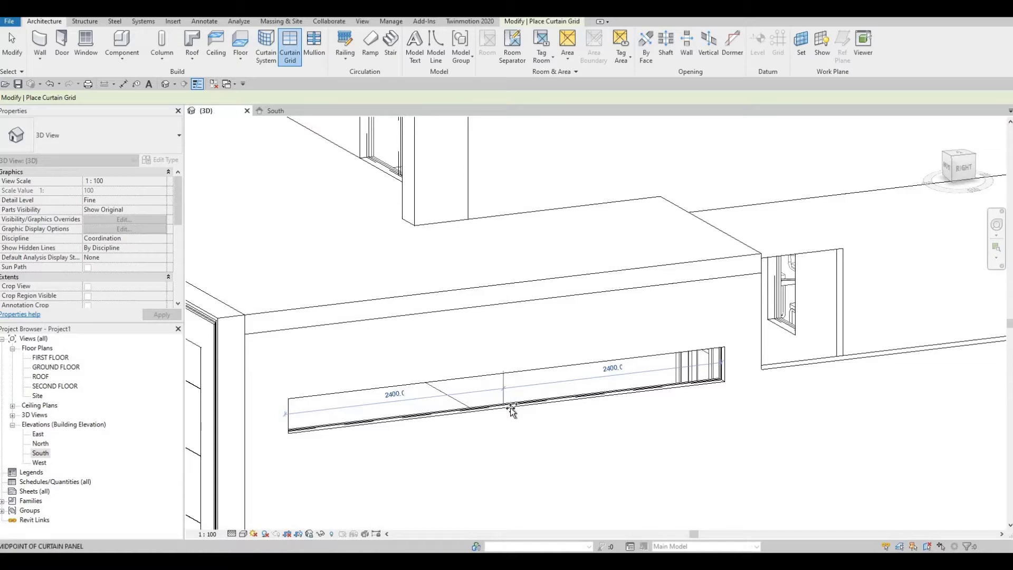
{"action": "left_click", "coordinate": [511, 410]}
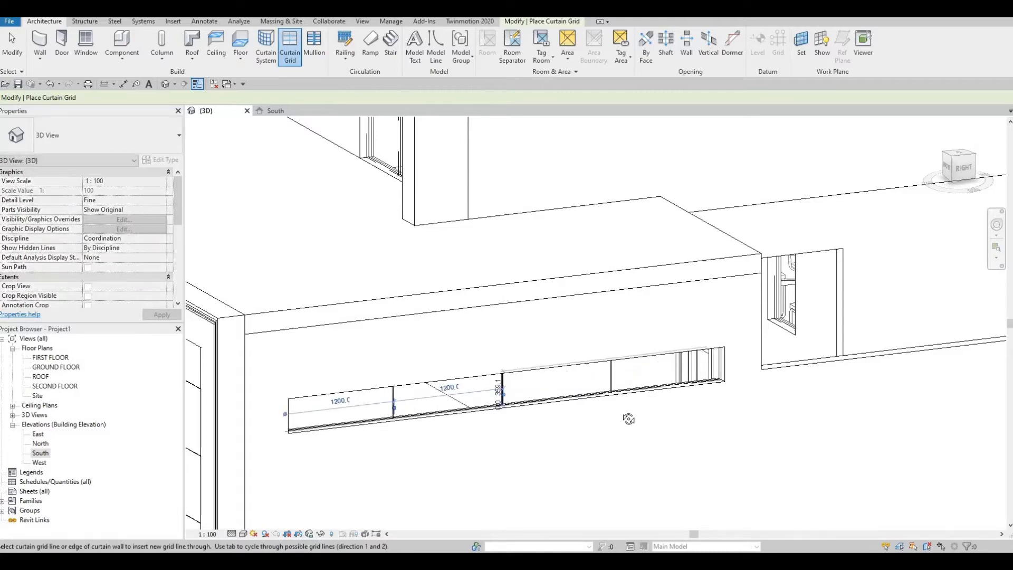
- Add vertical grid lines to the rear upper-floor windows: halves of 770 mm, thirds of 1000 mm, and halves of 1190 mm
{"action": "middle_click_drag", "start_coordinate": [624, 416], "coordinate": [451, 346], "text": "shift"}
{"action": "scroll", "coordinate": [432, 192], "scroll_direction": "up", "scroll_amount": 2}
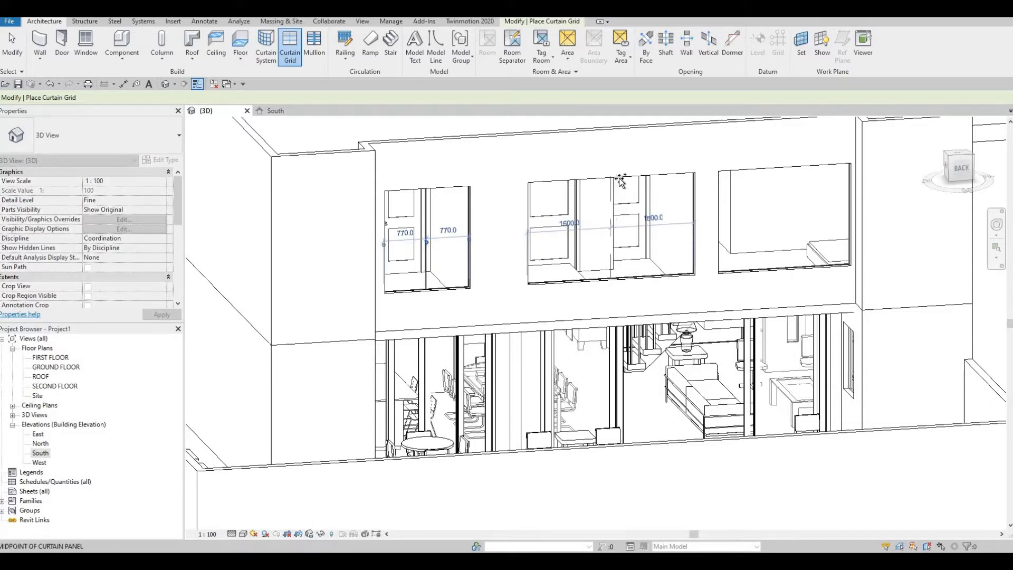
{"action": "left_click", "coordinate": [582, 182]}
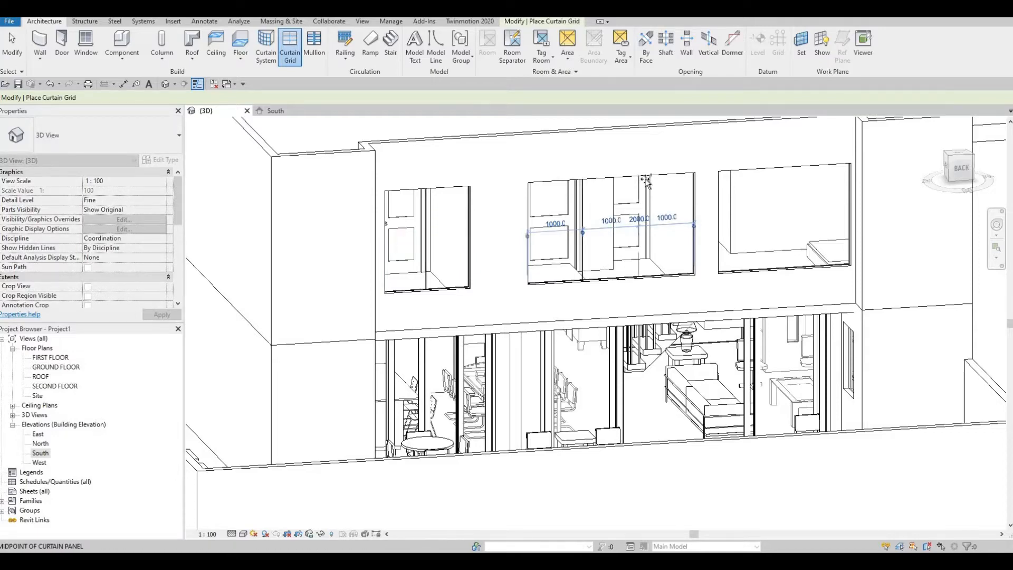
{"action": "left_click", "coordinate": [636, 204]}
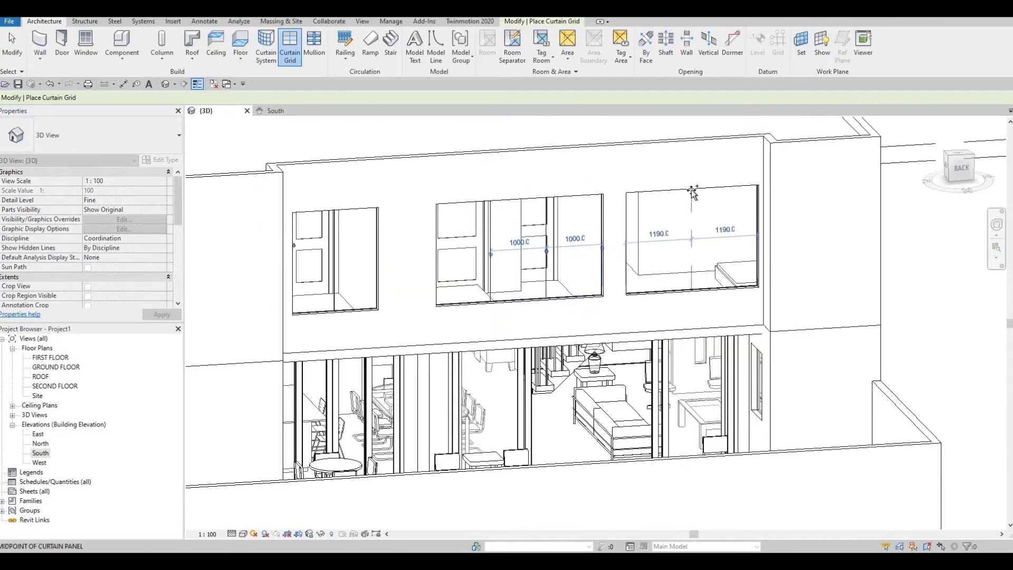
{"action": "left_click", "coordinate": [694, 201]}
- Start placing mullions on all grid lines with the Rectangular Mullion 50mm x 65mm type
{"action": "middle_click_drag", "start_coordinate": [695, 200], "coordinate": [350, 206], "text": "shift"}
{"action": "scroll", "coordinate": [359, 250], "scroll_direction": "down", "scroll_amount": 1}
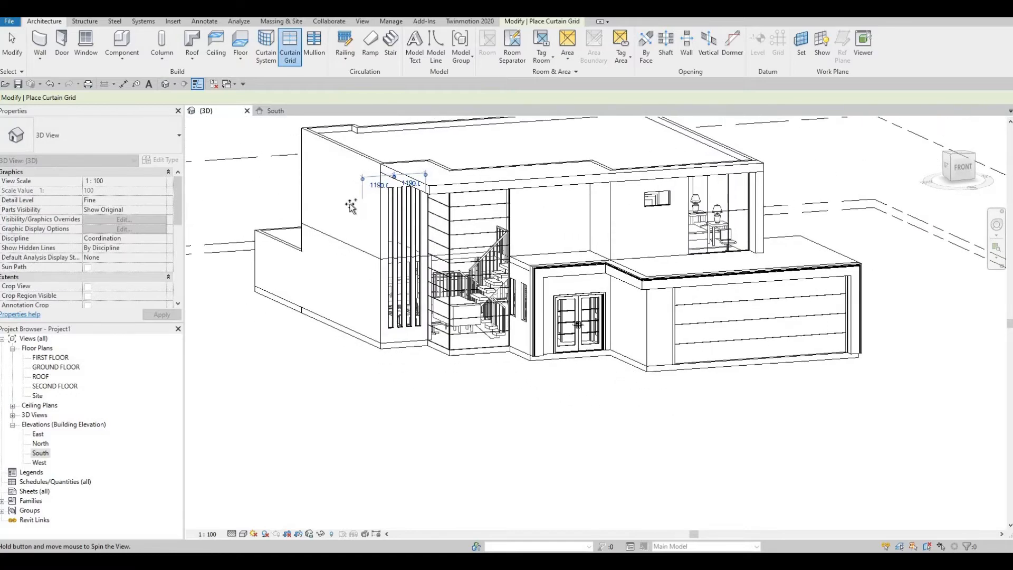
{"action": "scroll", "coordinate": [351, 202], "scroll_direction": "down", "scroll_amount": 1}
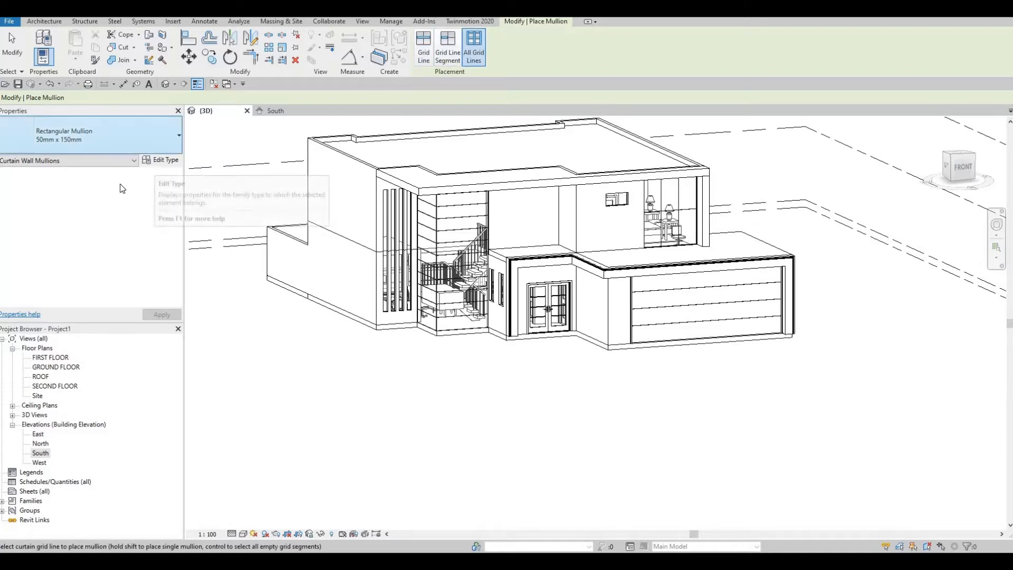
{"action": "left_click", "coordinate": [121, 136]}
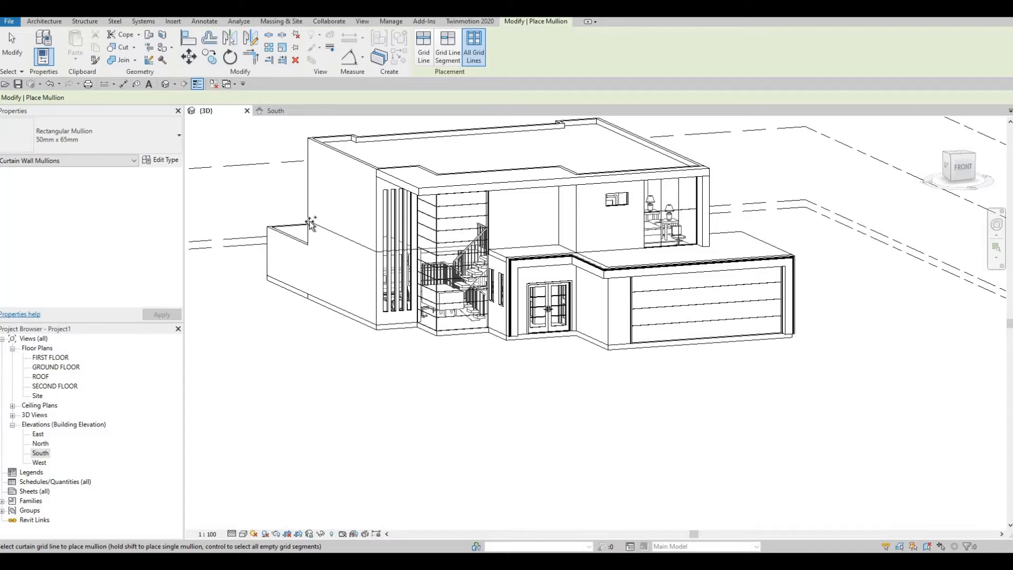
- Place 50 x 65 mm mullions on all grid lines of the upper-floor front corner window
{"action": "scroll", "coordinate": [417, 185], "scroll_direction": "up", "scroll_amount": 5}
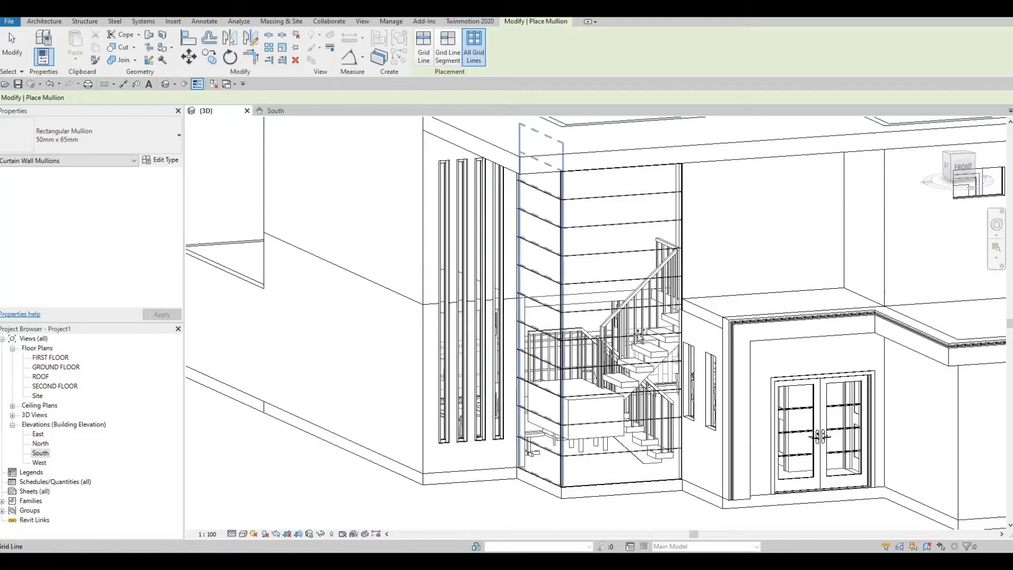
{"action": "middle_click_drag", "start_coordinate": [506, 179], "coordinate": [720, 313], "text": "shift"}
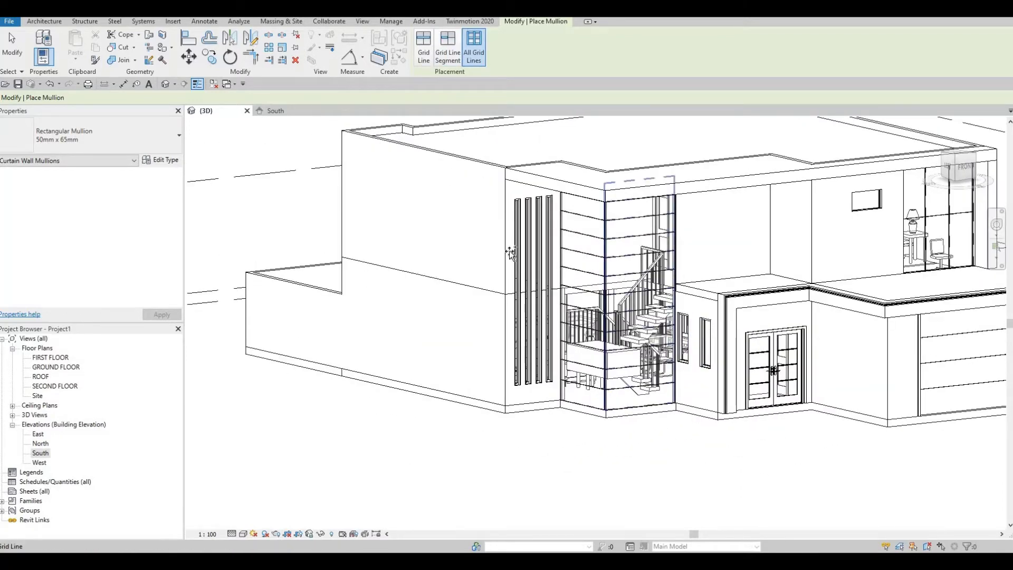
{"action": "middle_click_drag", "start_coordinate": [677, 211], "coordinate": [368, 208]}
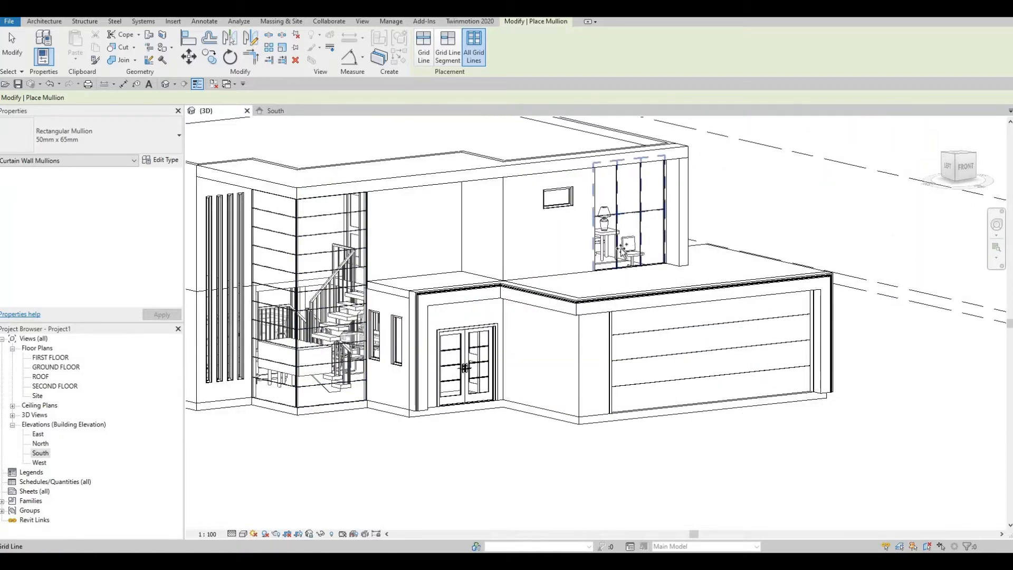
{"action": "middle_click_drag", "start_coordinate": [386, 323], "coordinate": [397, 315], "text": "shift"}
{"action": "middle_click_drag", "start_coordinate": [399, 314], "coordinate": [774, 163]}
- Place mullions on all grid lines of the long, low window in the garage's side wall
{"action": "scroll", "coordinate": [454, 290], "scroll_direction": "up", "scroll_amount": 1}
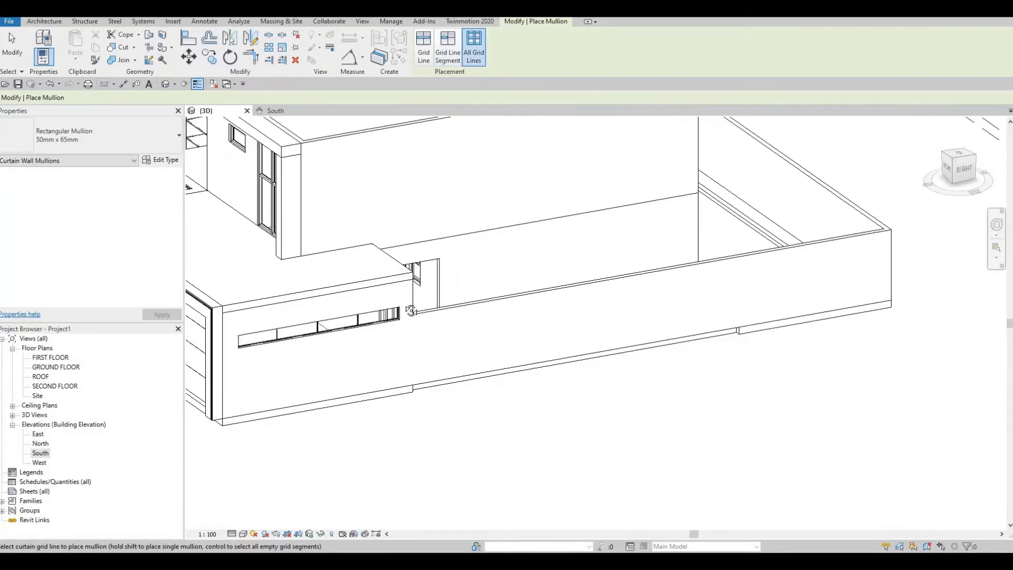
{"action": "middle_click_drag", "start_coordinate": [304, 319], "coordinate": [568, 400]}
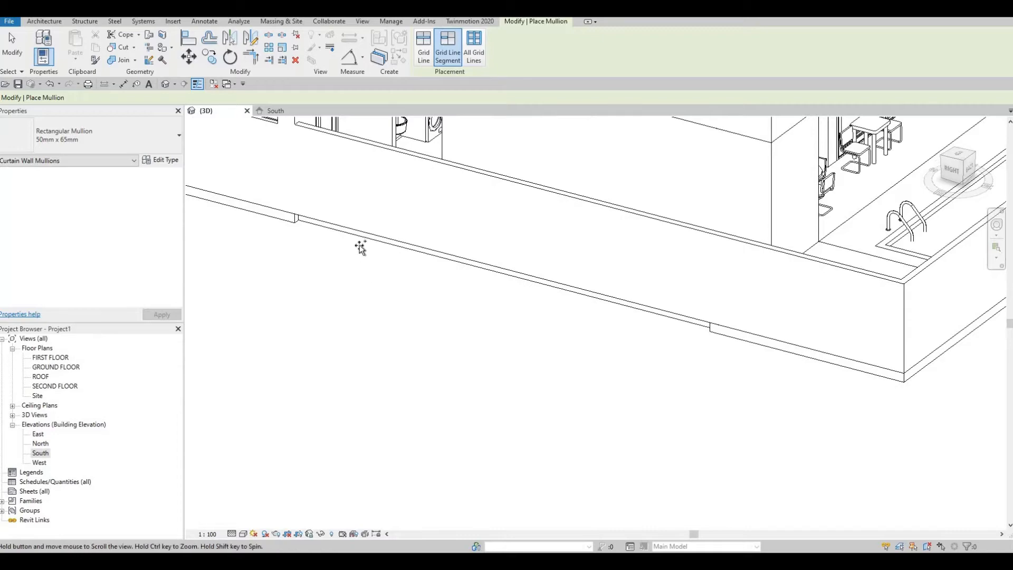
{"action": "middle_click_drag", "start_coordinate": [359, 248], "coordinate": [489, 404]}
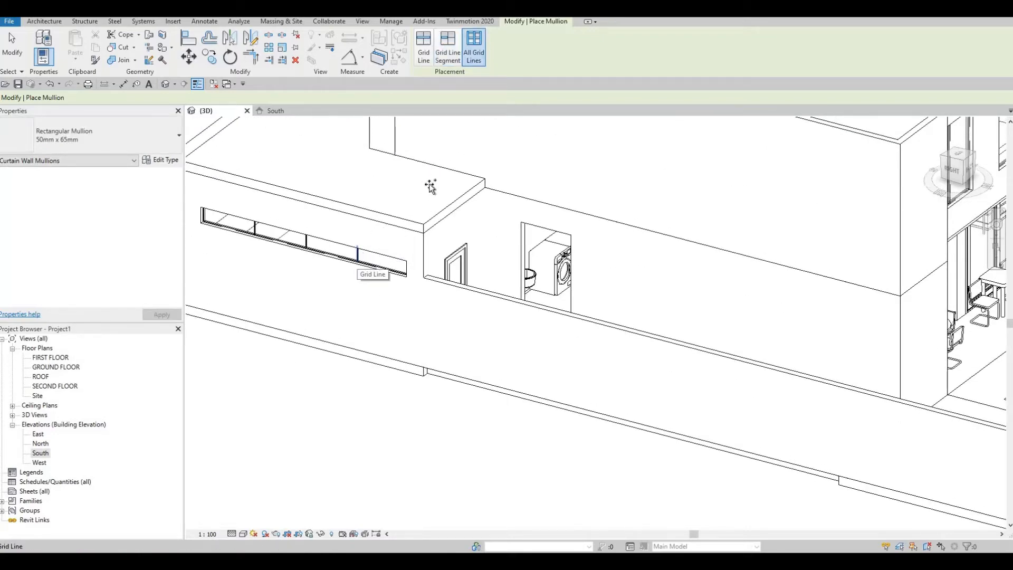
{"action": "middle_click_drag", "start_coordinate": [430, 186], "coordinate": [420, 291], "text": "shift"}
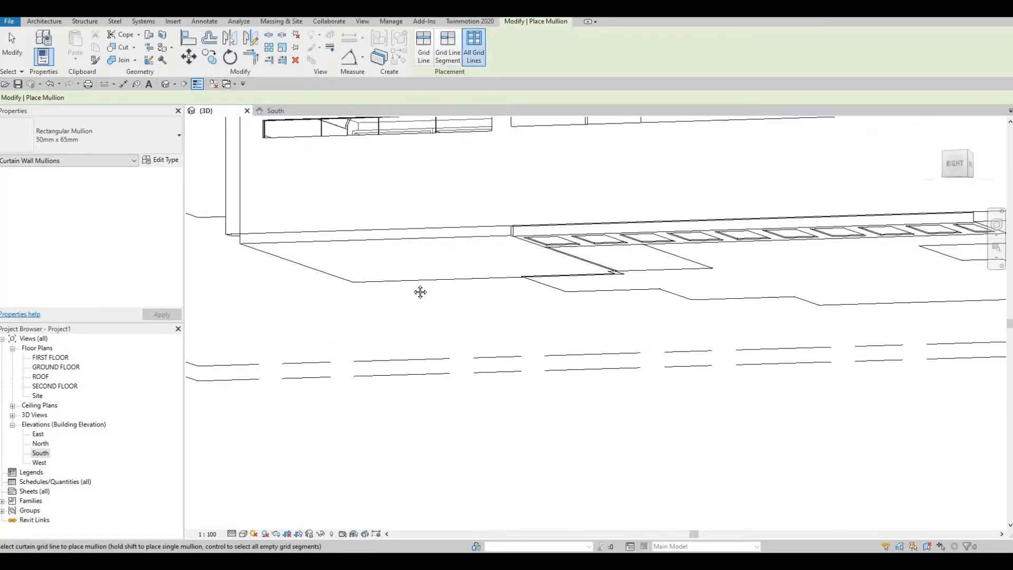
{"action": "middle_click_drag", "start_coordinate": [419, 207], "coordinate": [406, 281]}
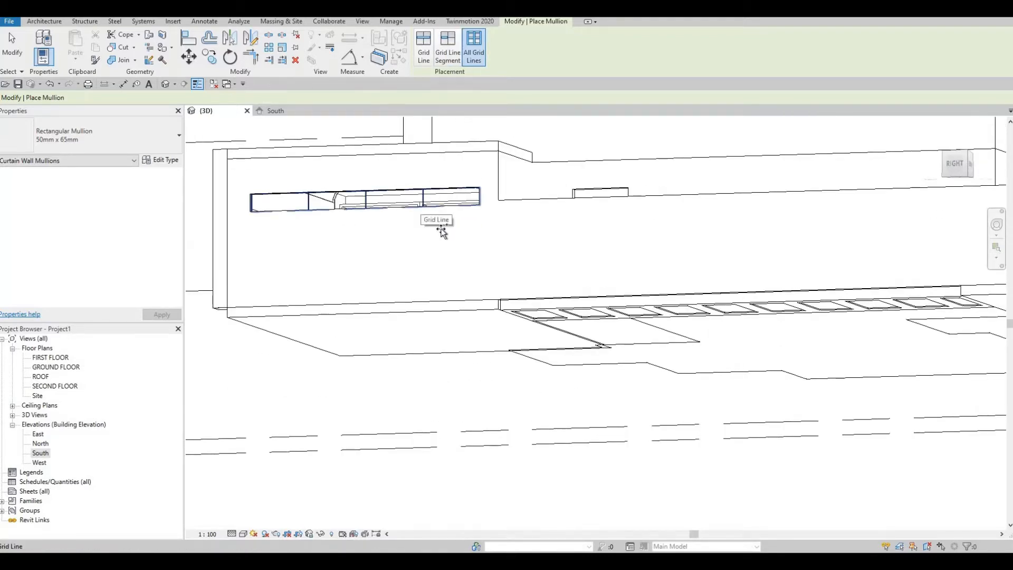
{"action": "middle_click_drag", "start_coordinate": [542, 343], "coordinate": [606, 375], "text": "shift"}
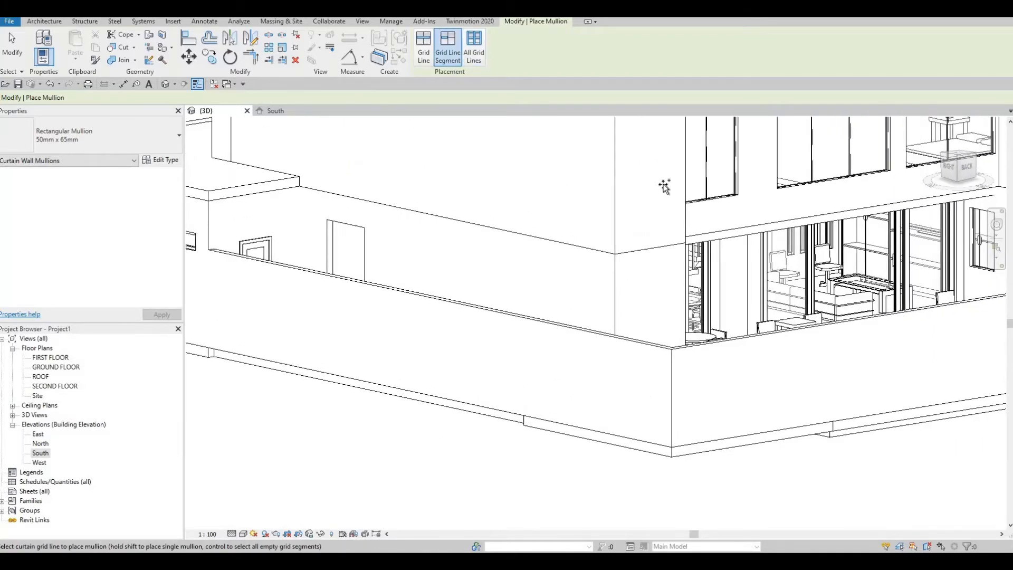
- Place mullions on all grid lines of the three upper-floor windows on the rear facade
{"action": "middle_click_drag", "start_coordinate": [665, 186], "coordinate": [661, 154], "text": "shift"}
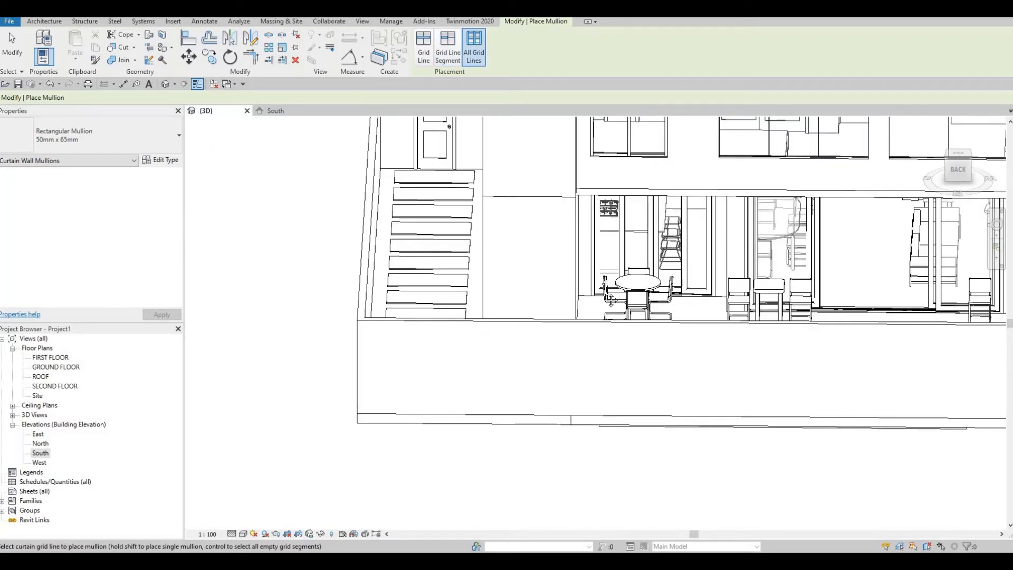
{"action": "middle_click_drag", "start_coordinate": [611, 300], "coordinate": [659, 250], "text": "shift"}
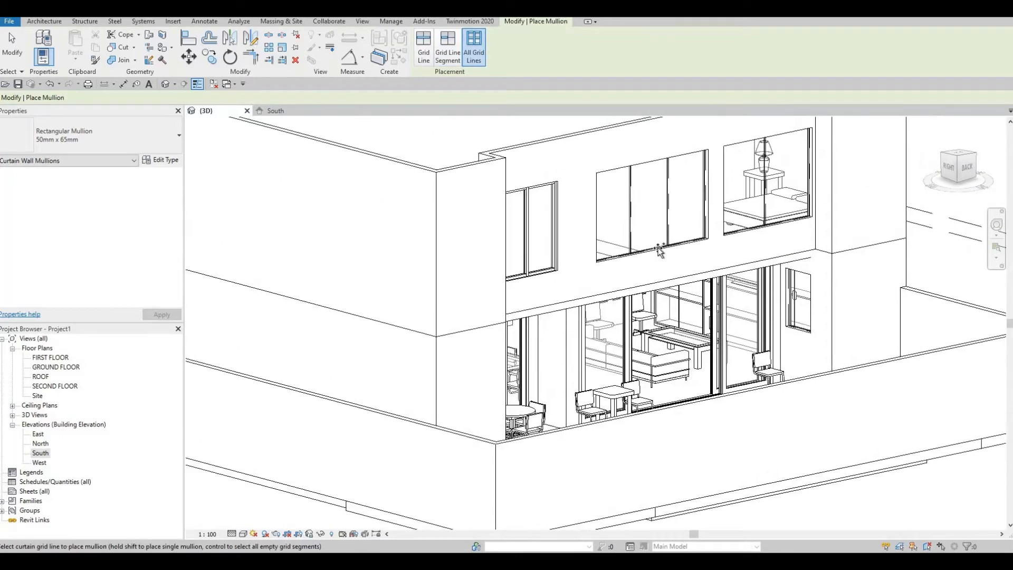
{"action": "left_click", "coordinate": [763, 226]}
{"action": "middle_click_drag", "start_coordinate": [793, 321], "coordinate": [799, 335], "text": "shift"}
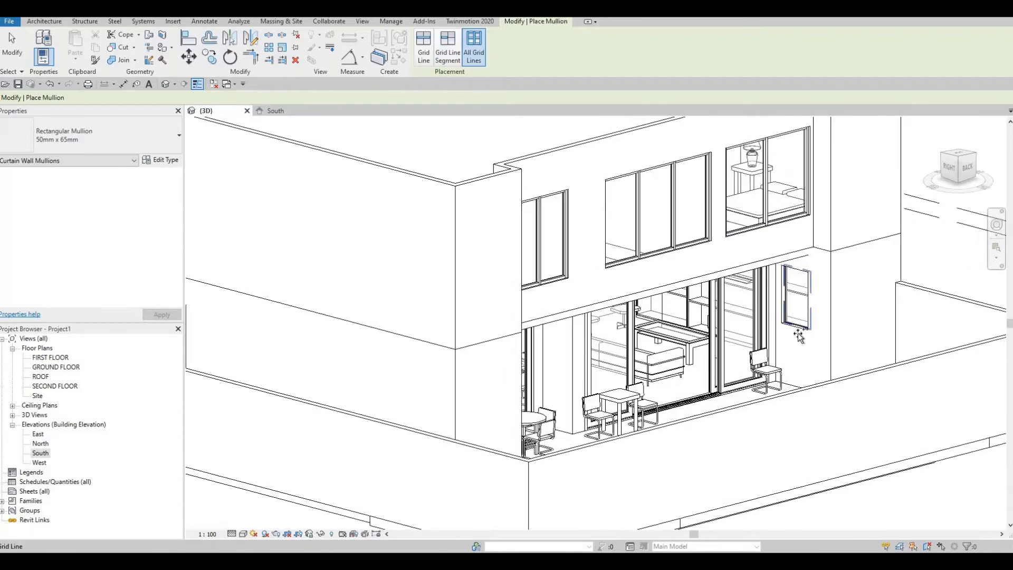
- Place mullions on all grid lines of both stairwell corner curtain walls and end mullion placement
{"action": "middle_click_drag", "start_coordinate": [632, 388], "coordinate": [356, 287], "text": "shift"}
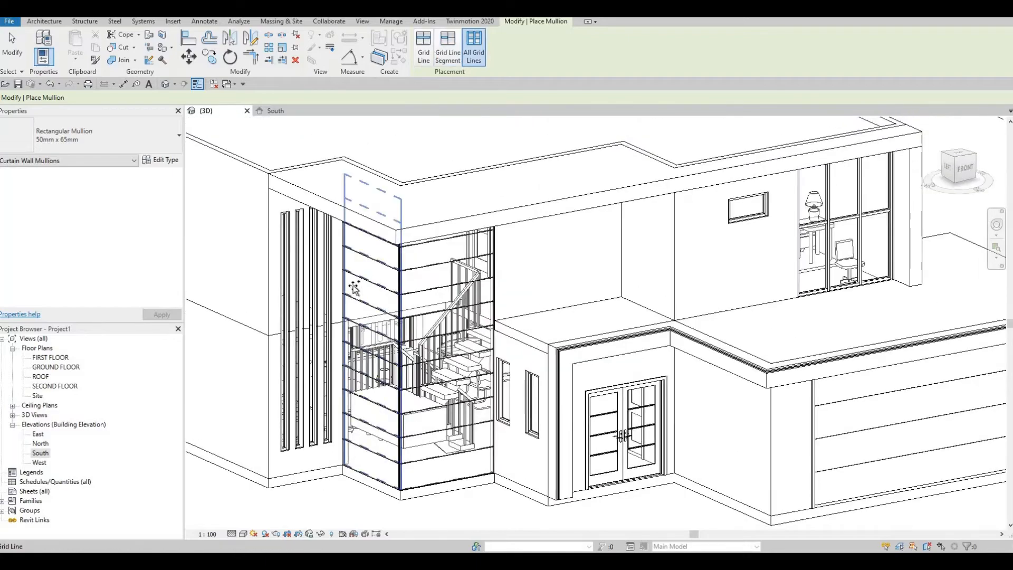
{"action": "middle_click_drag", "start_coordinate": [376, 372], "coordinate": [381, 307]}
{"action": "middle_click_drag", "start_coordinate": [445, 313], "coordinate": [481, 269], "text": "shift"}
{"action": "scroll", "coordinate": [479, 268], "scroll_direction": "up", "scroll_amount": 1}
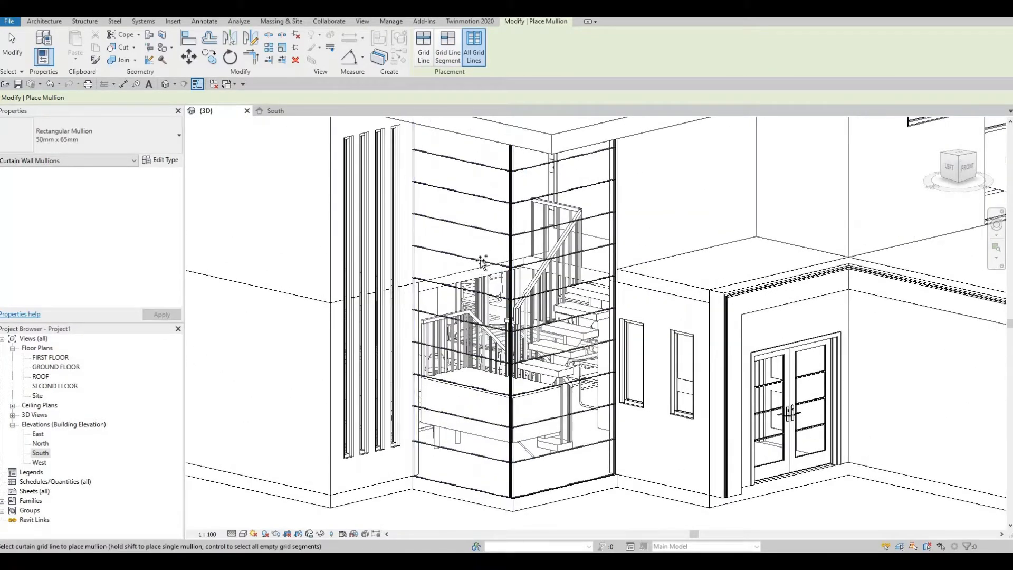
{"action": "left_click", "coordinate": [481, 261]}
{"action": "left_click", "coordinate": [577, 251]}
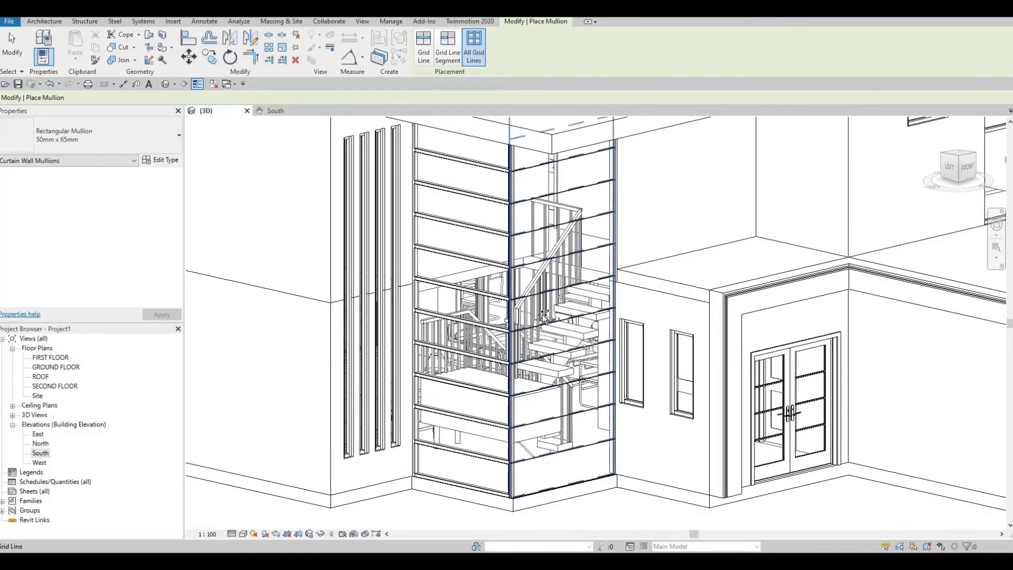
{"action": "key", "text": "Escape"}
- Delete one of the two overlapping vertical corner mullions in the topmost panel row of the stairwell curtain walls
{"action": "middle_click_drag", "start_coordinate": [546, 280], "coordinate": [532, 359], "text": "shift"}
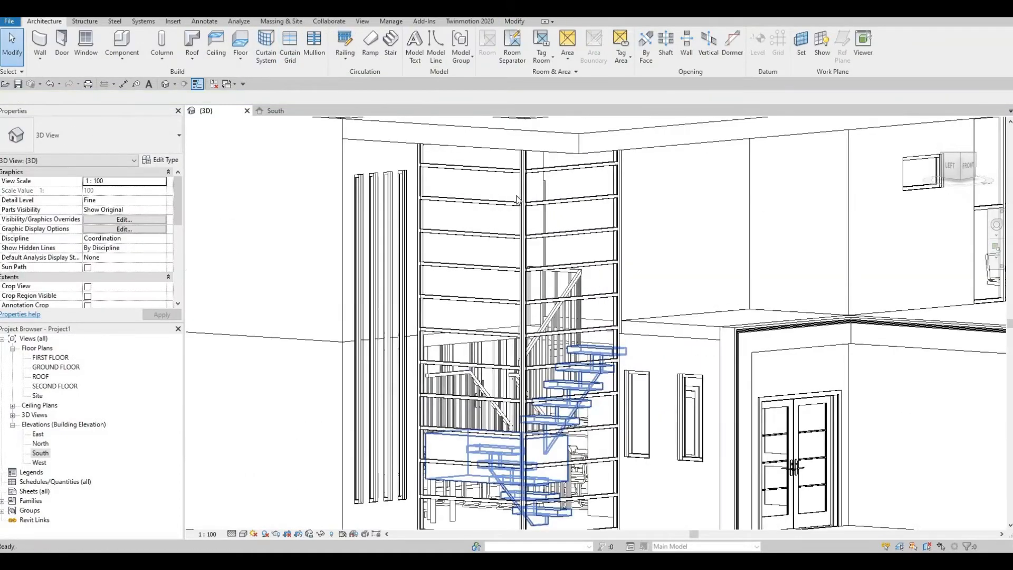
{"action": "scroll", "coordinate": [426, 258], "scroll_direction": "up", "scroll_amount": 2}
{"action": "scroll", "coordinate": [554, 140], "scroll_direction": "up", "scroll_amount": 1}
{"action": "middle_click_drag", "start_coordinate": [556, 136], "coordinate": [461, 259]}
{"action": "scroll", "coordinate": [460, 259], "scroll_direction": "up", "scroll_amount": 1}
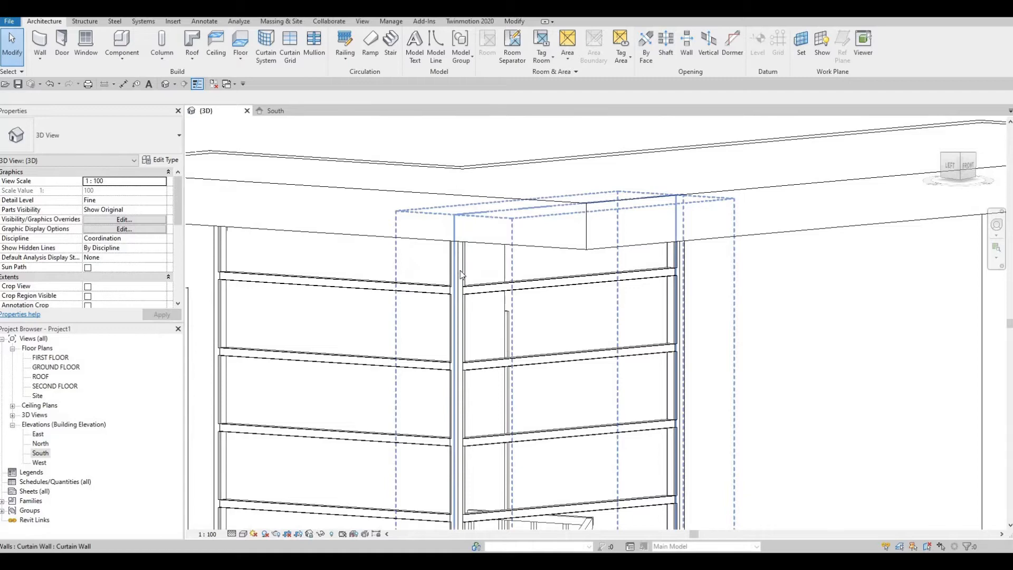
{"action": "key", "text": "Tab"}
{"action": "key", "text": "Tab"}
{"action": "left_click", "coordinate": [454, 261]}
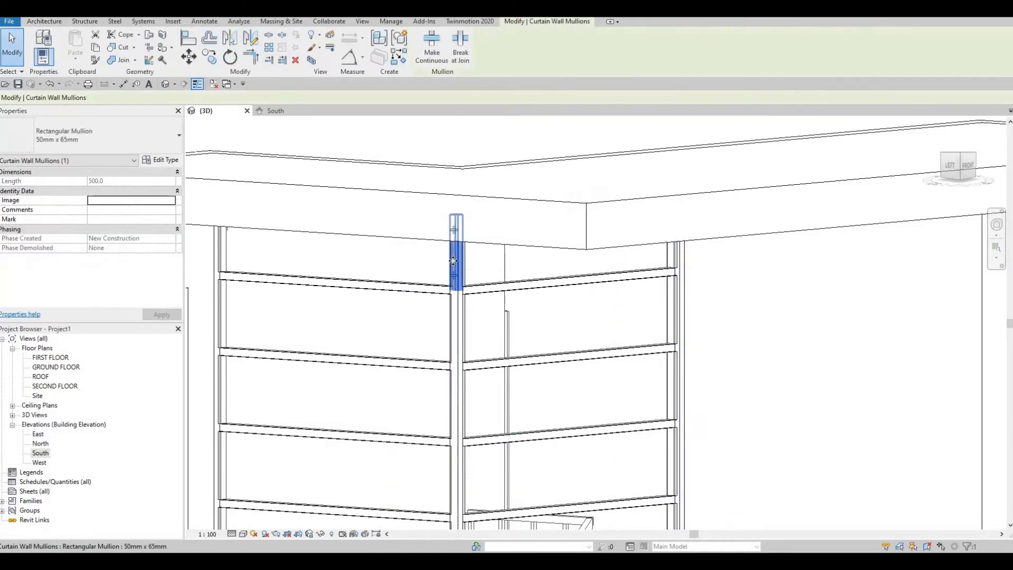
{"action": "key", "text": "Escape"}
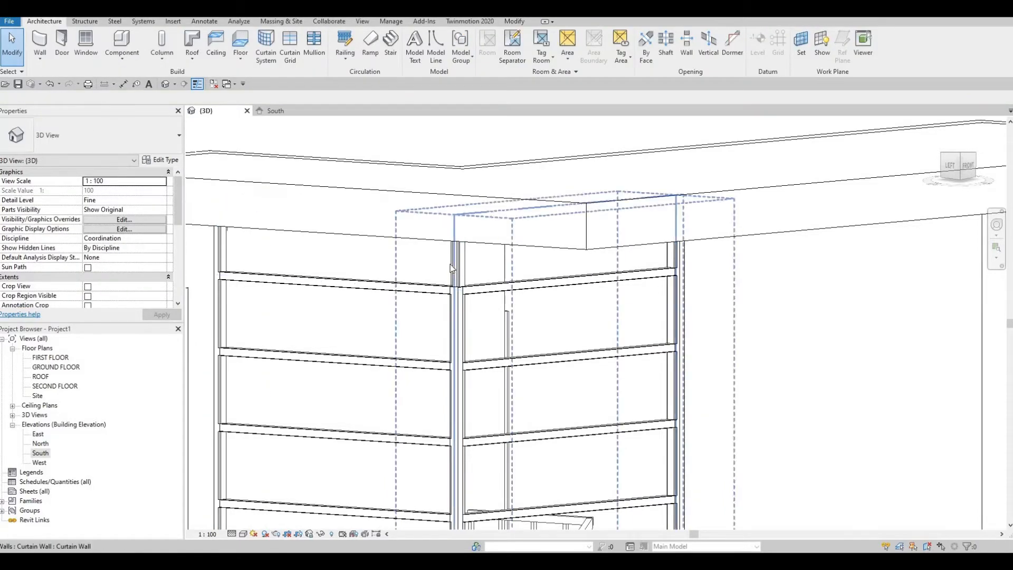
- Delete the other vertical corner mullion in the topmost panel row so the glass corner is frameless
{"action": "scroll", "coordinate": [459, 297], "scroll_direction": "up", "scroll_amount": 1}
{"action": "scroll", "coordinate": [457, 247], "scroll_direction": "up", "scroll_amount": 1}
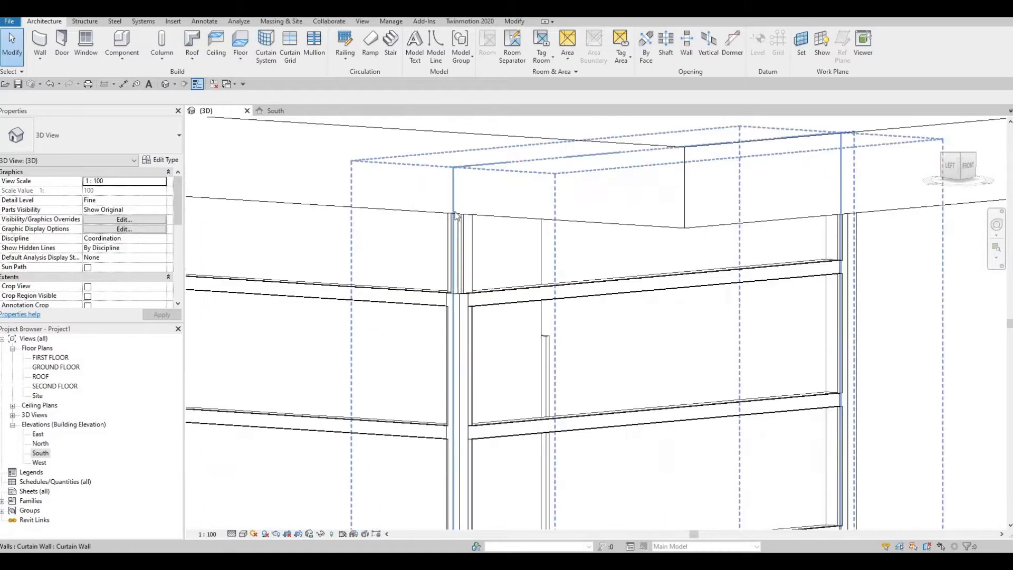
{"action": "middle_click_drag", "start_coordinate": [456, 248], "coordinate": [451, 198]}
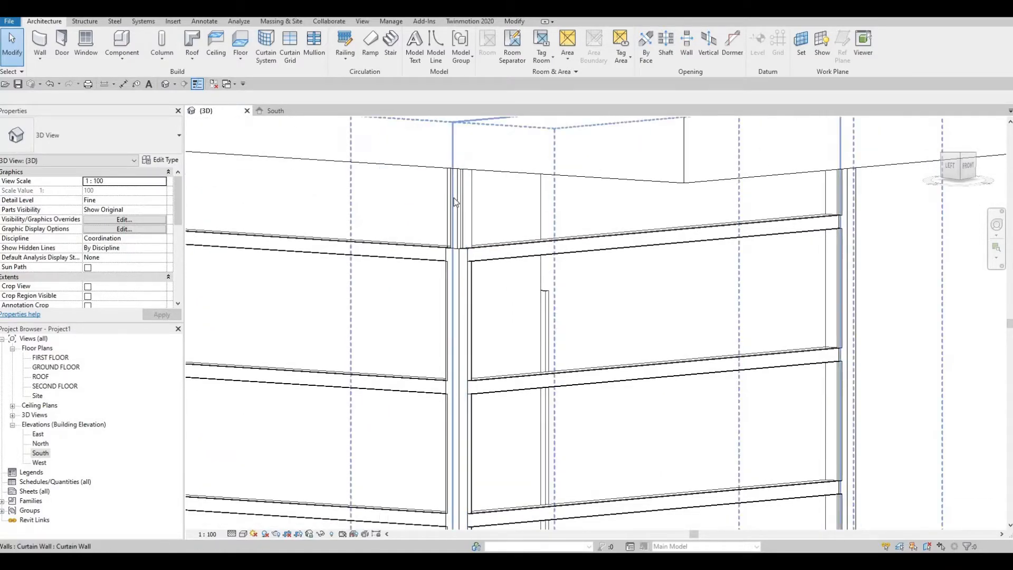
{"action": "left_click", "coordinate": [464, 247]}
{"action": "key", "text": "Escape"}
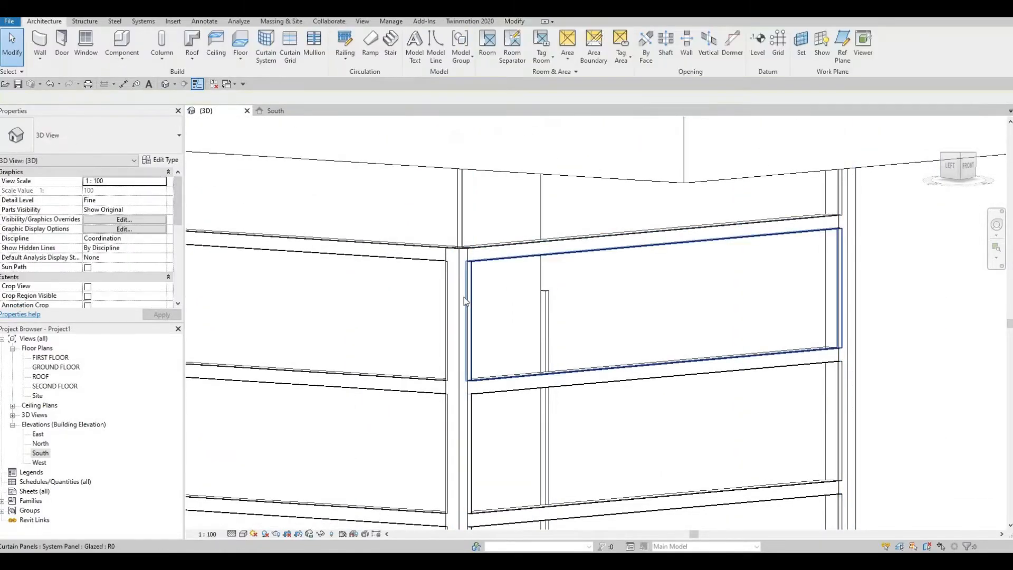
- Delete both overlapping vertical corner mullions in the second panel row from the top
{"action": "left_click", "coordinate": [467, 296]}
{"action": "key", "text": "Escape"}
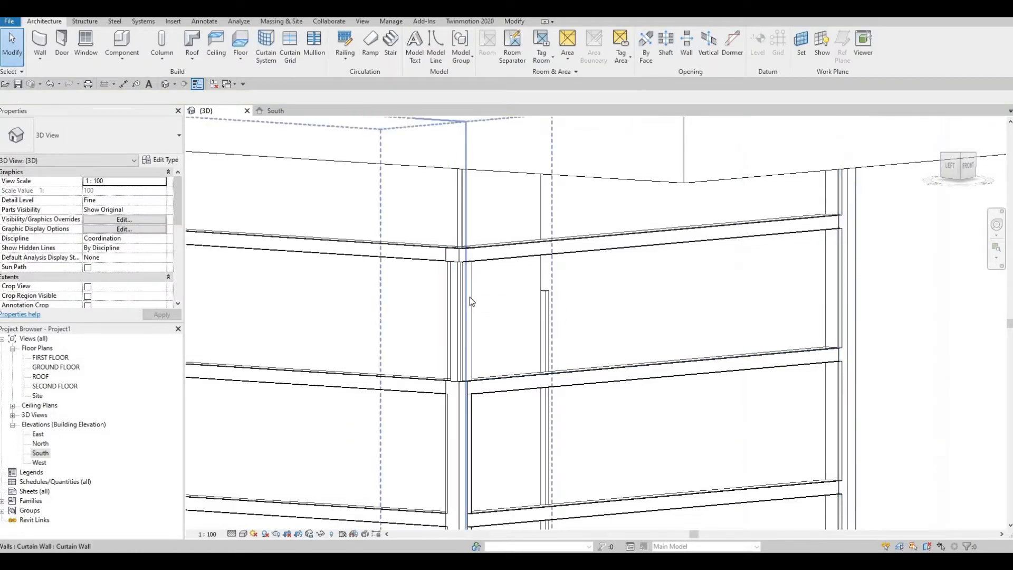
{"action": "left_click", "coordinate": [467, 301]}
{"action": "key", "text": "Delete"}
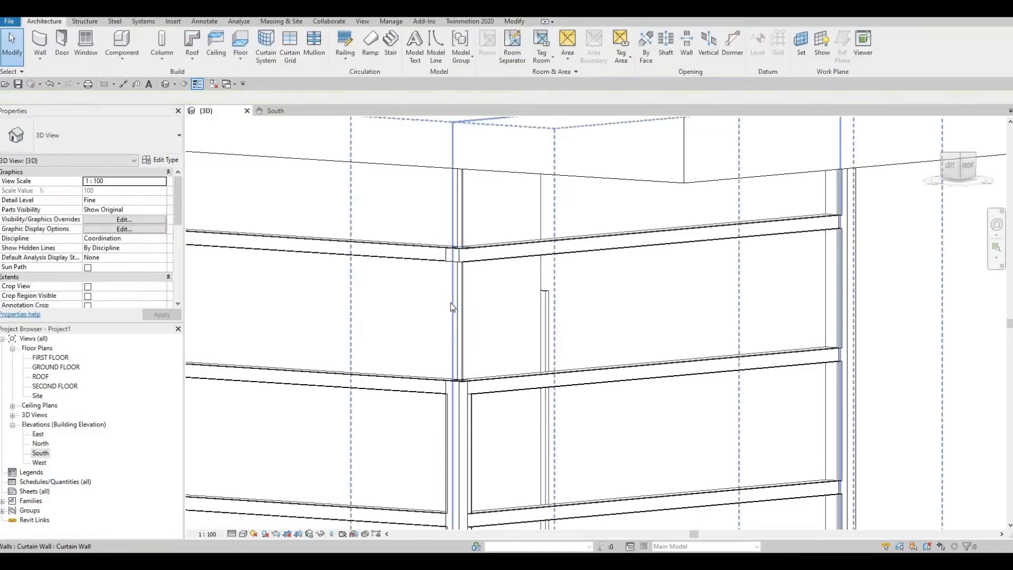
- Delete both overlapping vertical corner mullions in the third panel row from the top
{"action": "middle_click_drag", "start_coordinate": [458, 417], "coordinate": [449, 298]}
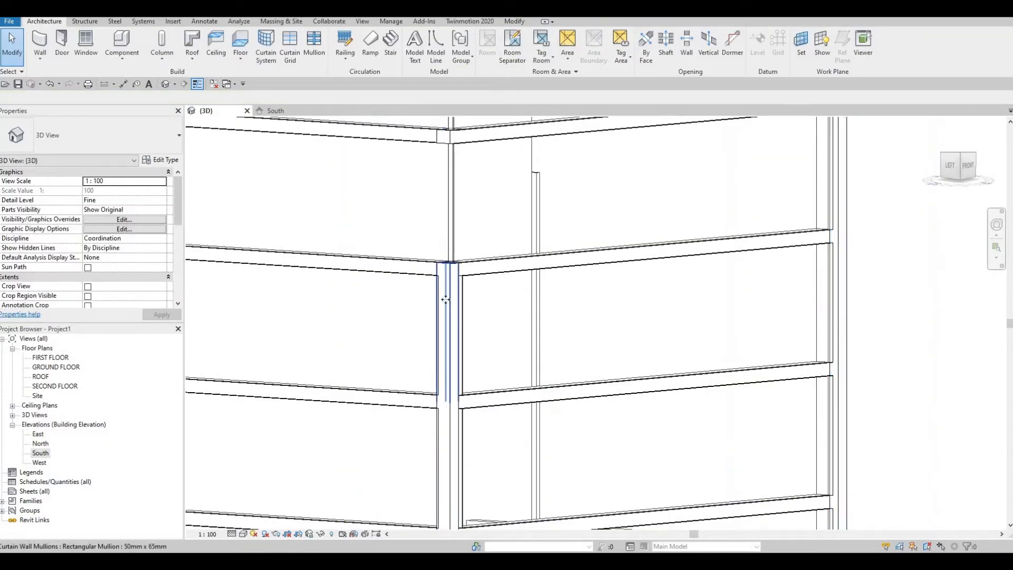
{"action": "left_click", "coordinate": [446, 298]}
{"action": "key", "text": "Delete"}
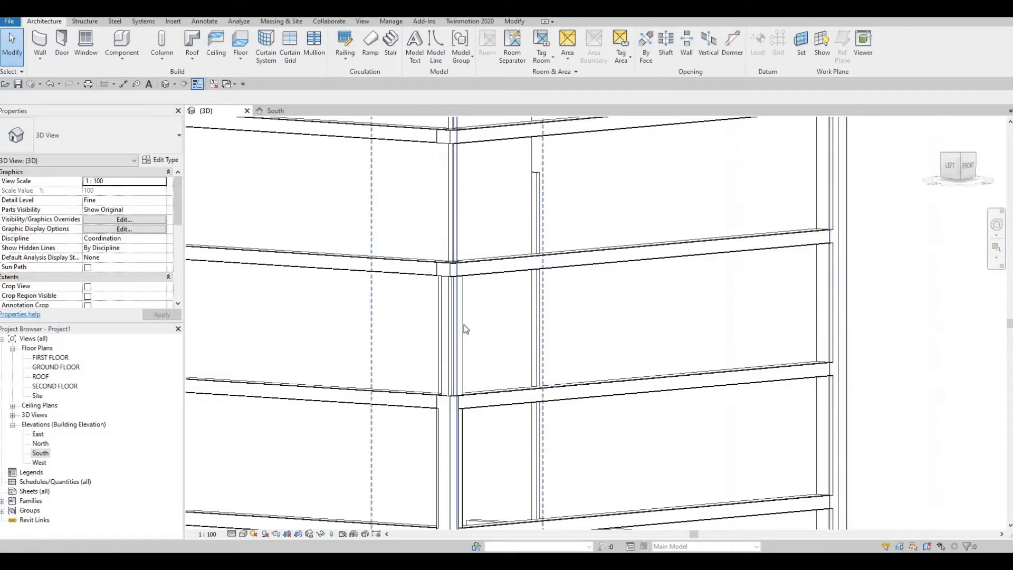
{"action": "left_click", "coordinate": [450, 364]}
{"action": "key", "text": "Escape"}
- Delete both overlapping vertical corner mullions in the fourth panel row from the top
{"action": "scroll", "coordinate": [456, 280], "scroll_direction": "down", "scroll_amount": 3}
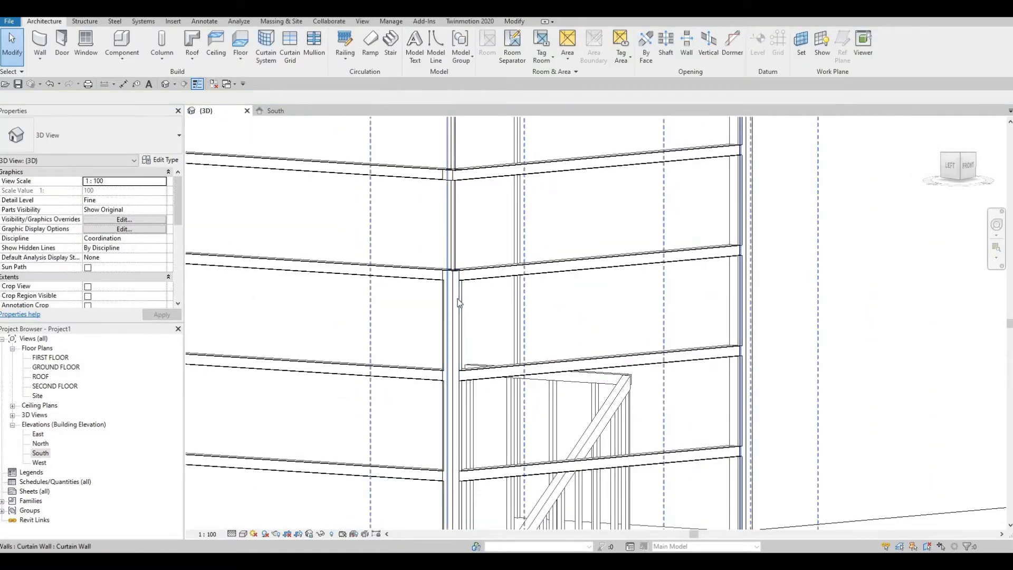
{"action": "left_click", "coordinate": [450, 328]}
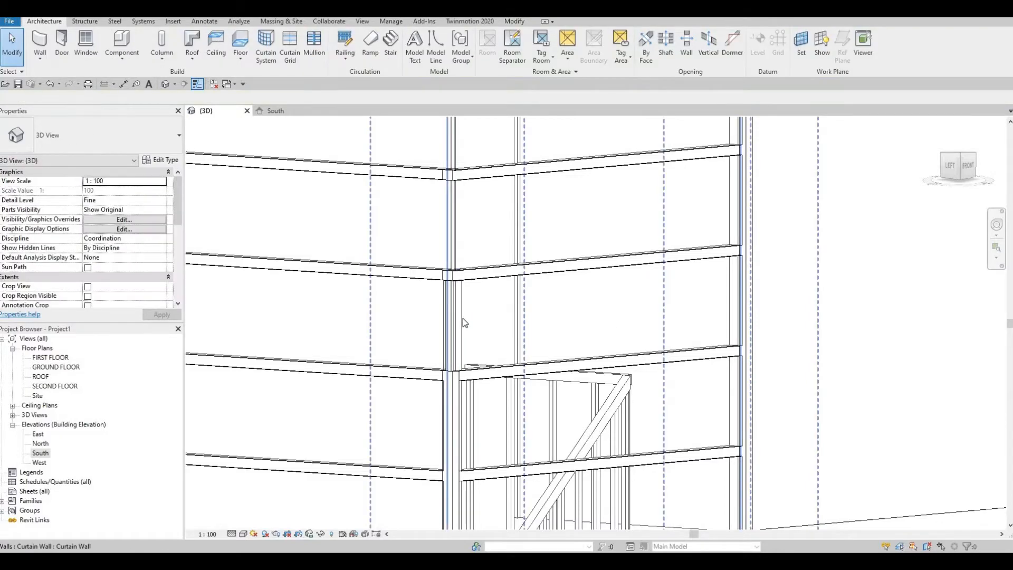
{"action": "left_click", "coordinate": [464, 320]}
{"action": "key", "text": "Delete"}
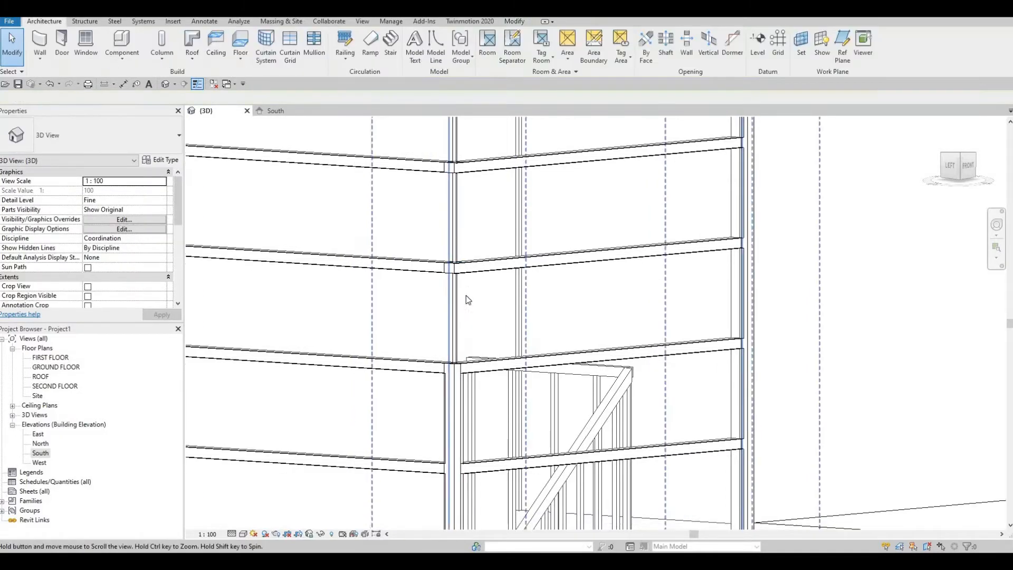
- Delete both overlapping vertical corner mullions in the fifth panel row from the top
{"action": "middle_click_drag", "start_coordinate": [454, 396], "coordinate": [467, 295]}
{"action": "key", "text": "Tab"}
{"action": "key", "text": "Tab"}
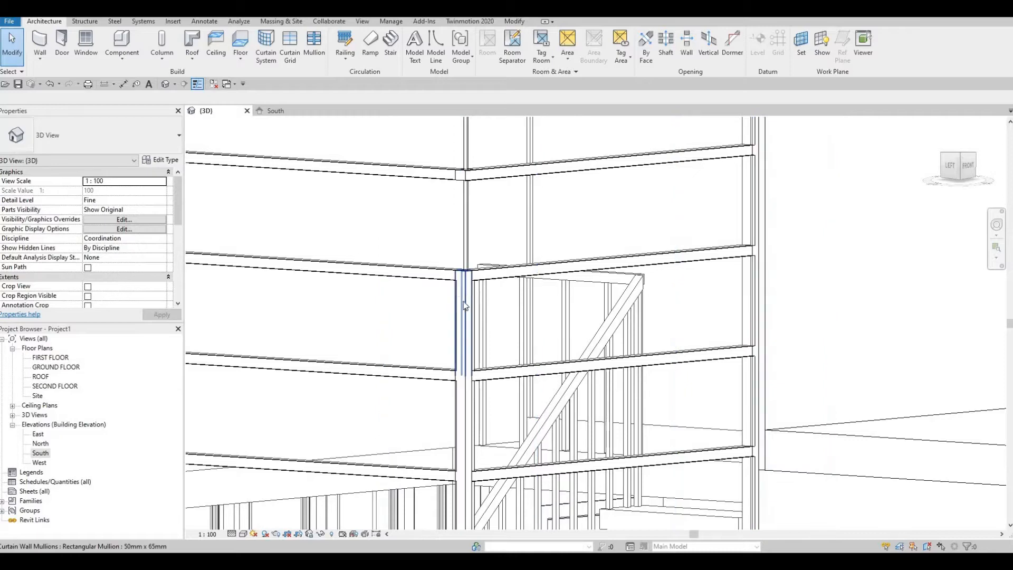
{"action": "left_click", "coordinate": [464, 317]}
{"action": "key", "text": "Escape"}
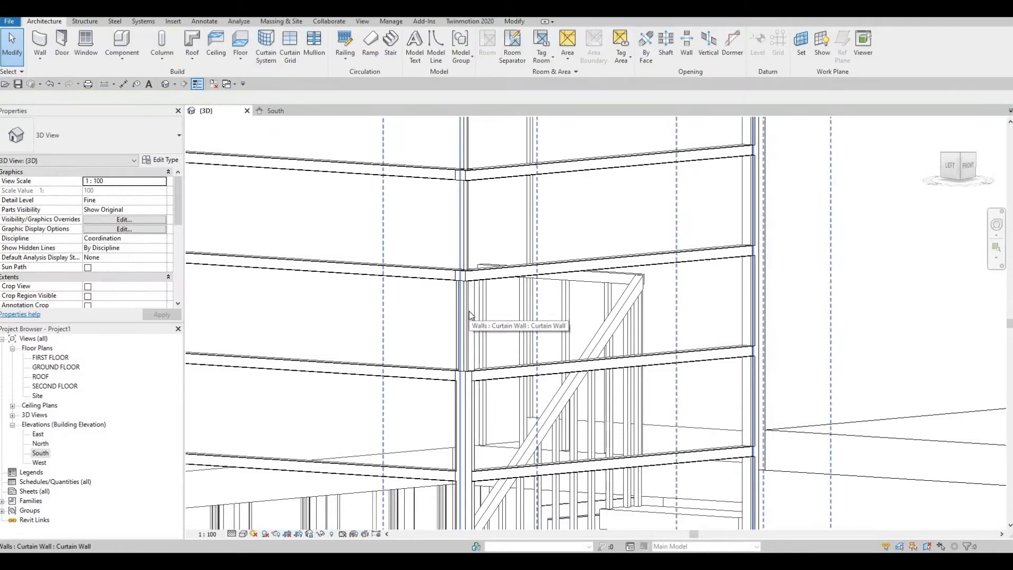
{"action": "left_click", "coordinate": [465, 308]}
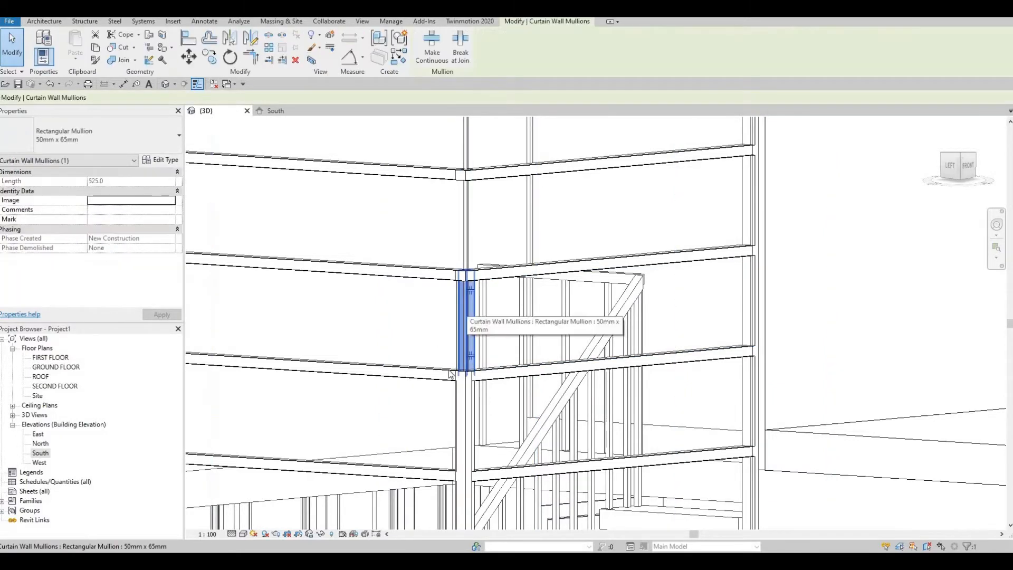
{"action": "key", "text": "Escape"}
- Delete both overlapping vertical corner mullions in the sixth panel row from the top
{"action": "middle_click_drag", "start_coordinate": [465, 307], "coordinate": [473, 289]}
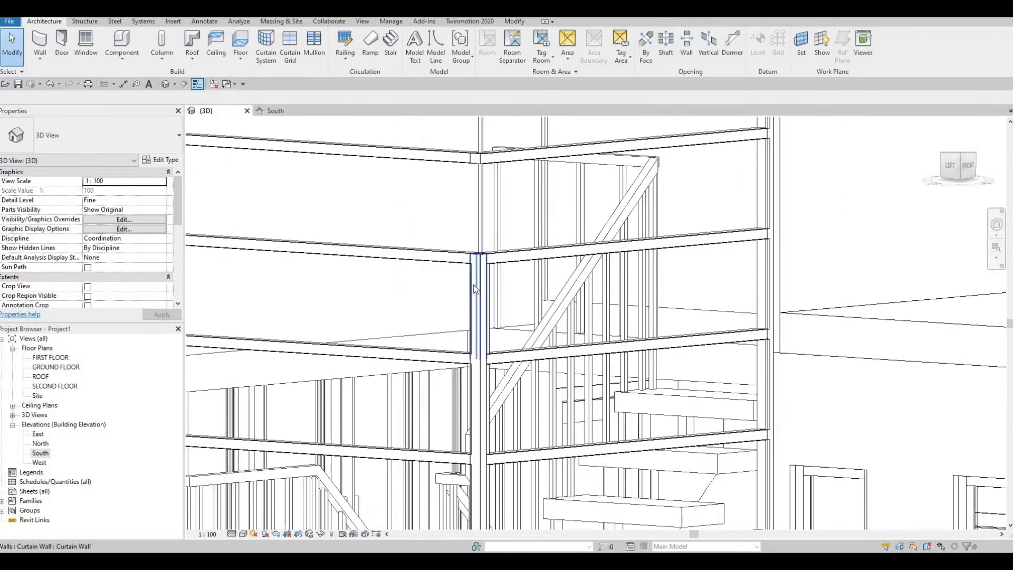
{"action": "left_click", "coordinate": [473, 285]}
{"action": "key", "text": "Escape"}
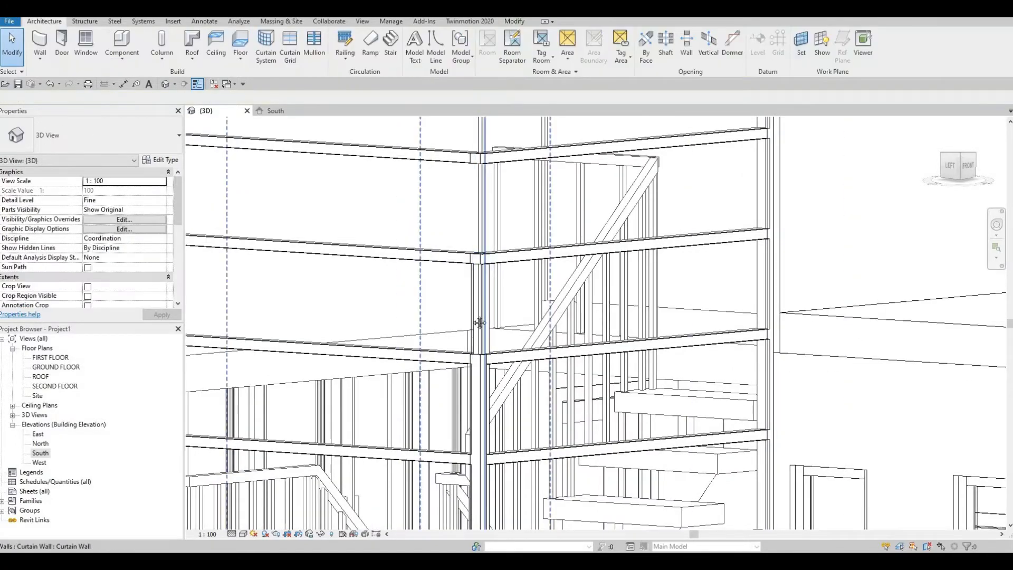
{"action": "middle_click_drag", "start_coordinate": [484, 287], "coordinate": [492, 218]}
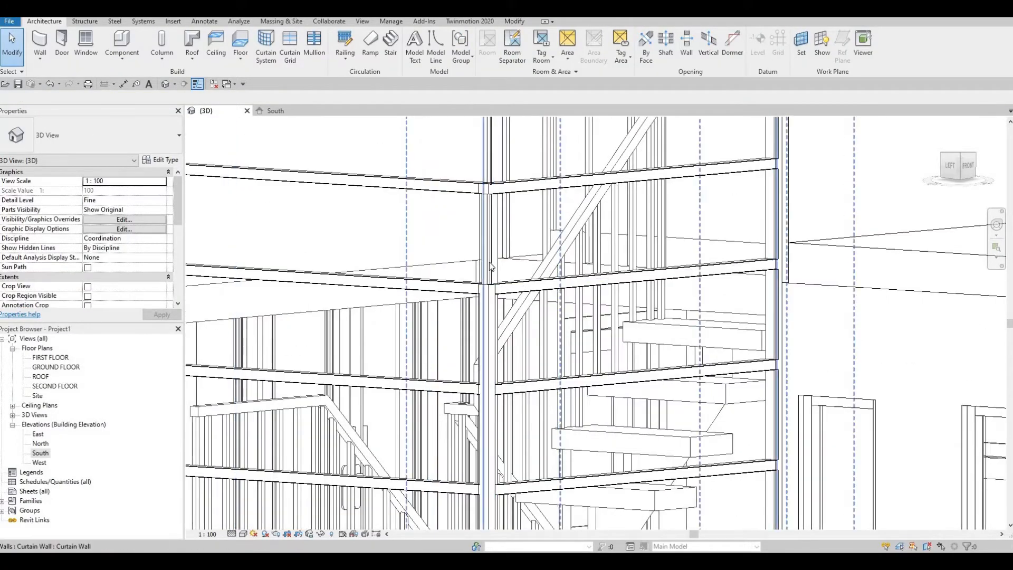
{"action": "key", "text": "Tab"}
{"action": "key", "text": "Tab"}
{"action": "key", "text": "Tab"}
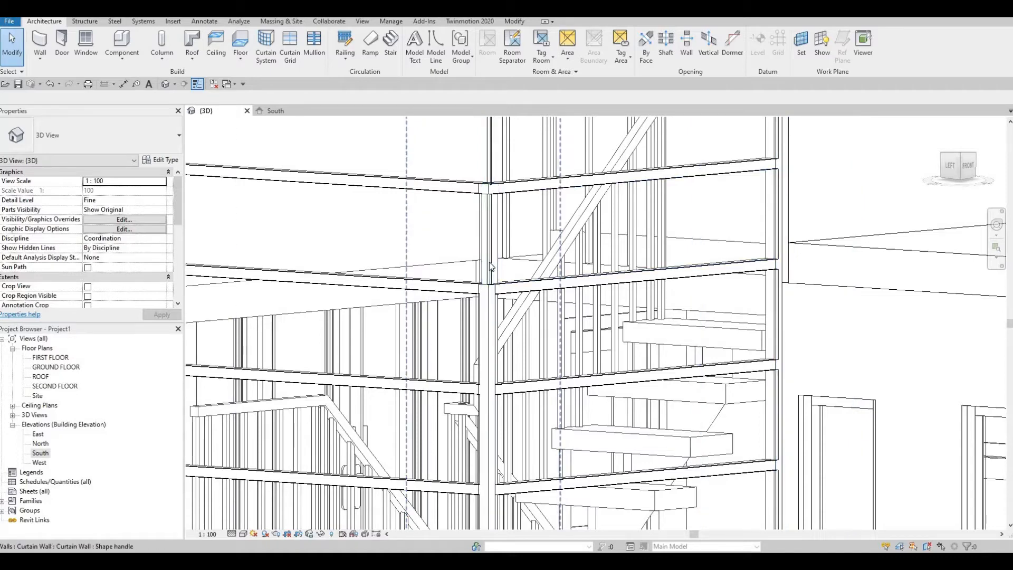
{"action": "key", "text": "Tab"}
{"action": "key", "text": "Tab"}
{"action": "left_click", "coordinate": [489, 264]}
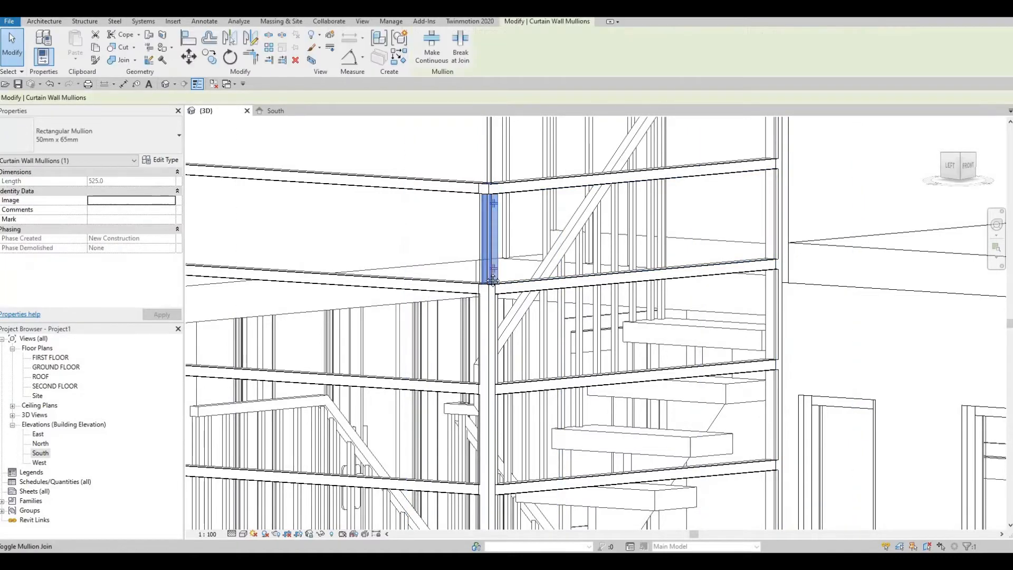
{"action": "key", "text": "Escape"}
- Delete both overlapping vertical corner mullions in the seventh panel row from the top
{"action": "middle_click_drag", "start_coordinate": [486, 288], "coordinate": [490, 270]}
{"action": "left_click", "coordinate": [485, 284]}
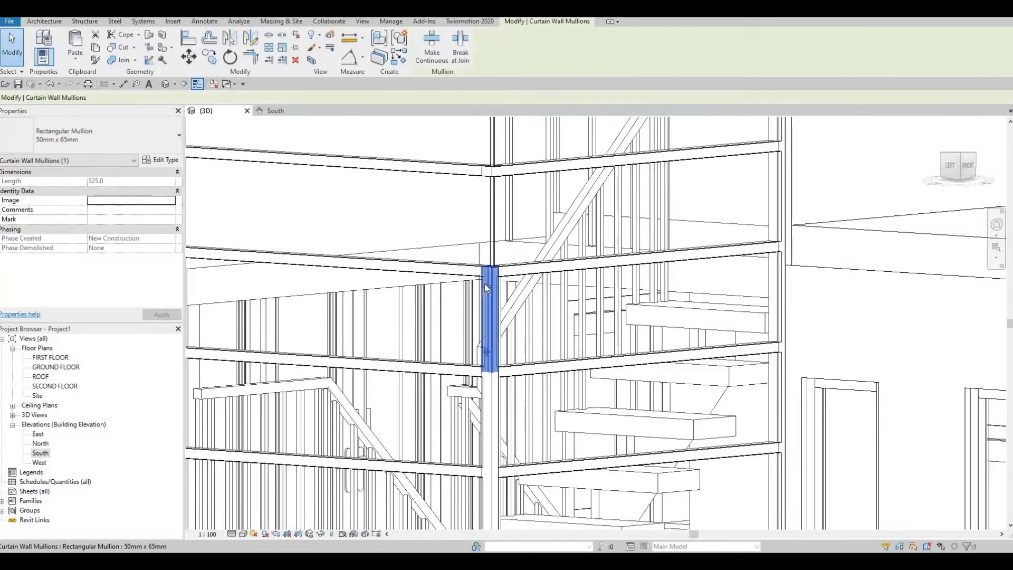
{"action": "key", "text": "Escape"}
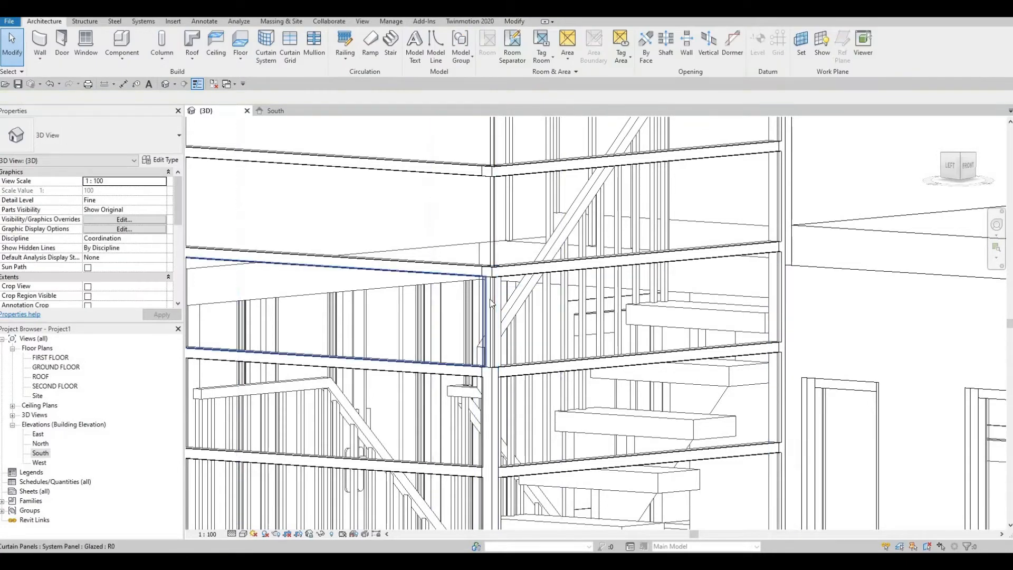
{"action": "left_click", "coordinate": [490, 299]}
{"action": "key", "text": "Escape"}
- Delete both overlapping vertical corner mullions in the eighth panel row from the top
{"action": "middle_click_drag", "start_coordinate": [492, 390], "coordinate": [486, 335]}
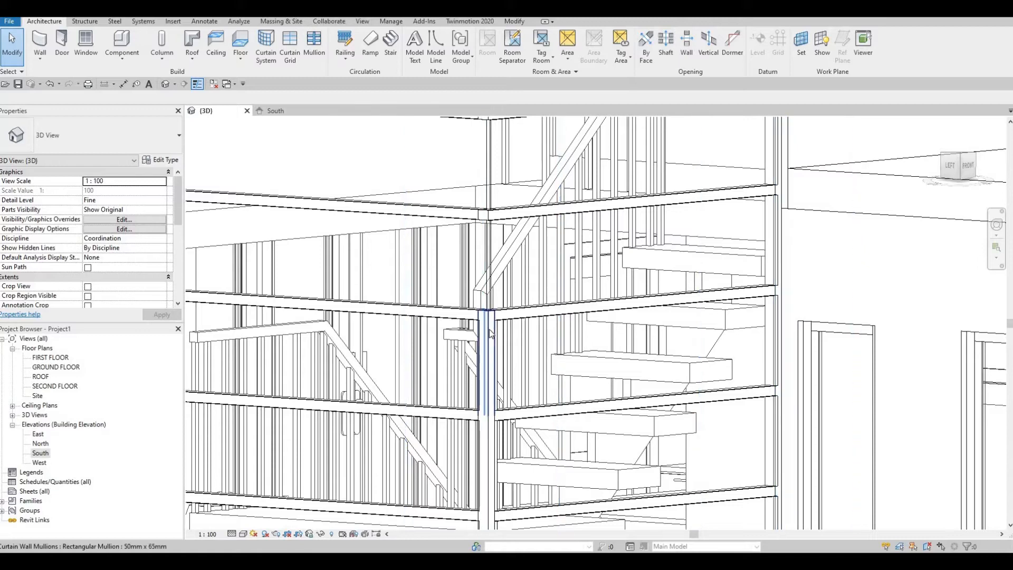
{"action": "left_click", "coordinate": [478, 350]}
{"action": "key", "text": "Escape"}
{"action": "middle_click_drag", "start_coordinate": [494, 364], "coordinate": [515, 257]}
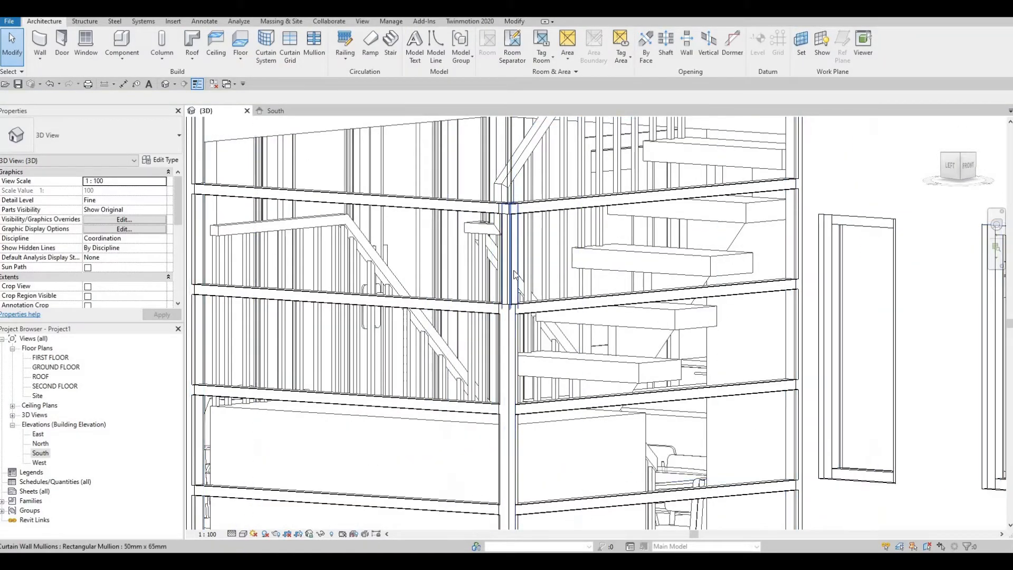
{"action": "left_click", "coordinate": [509, 285]}
{"action": "key", "text": "Escape"}
- Delete both overlapping vertical corner mullions in the ninth panel row from the top
{"action": "middle_click_drag", "start_coordinate": [503, 333], "coordinate": [511, 298]}
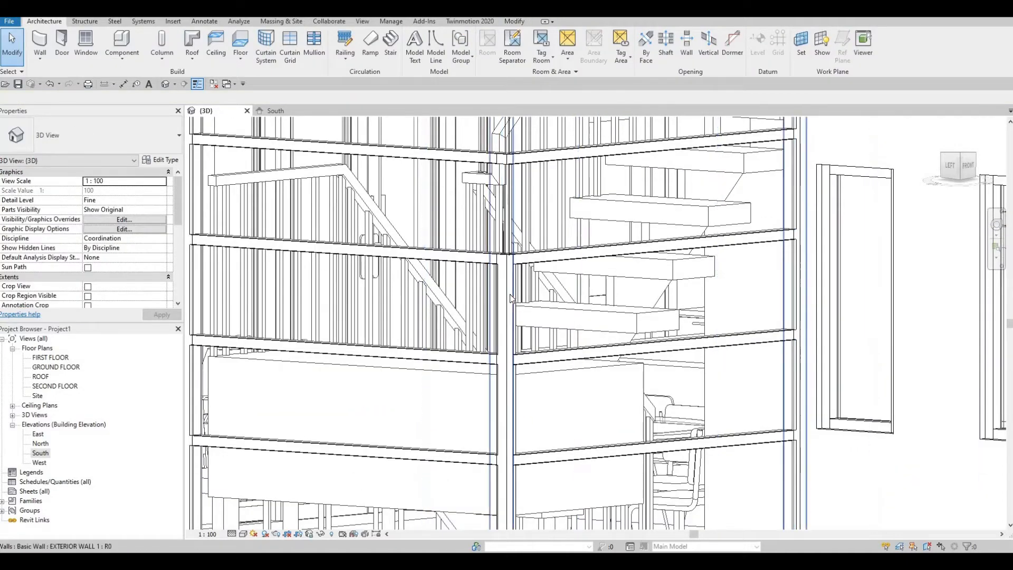
{"action": "key", "text": "Tab"}
{"action": "key", "text": "Tab"}
{"action": "key", "text": "Tab"}
{"action": "key", "text": "Tab"}
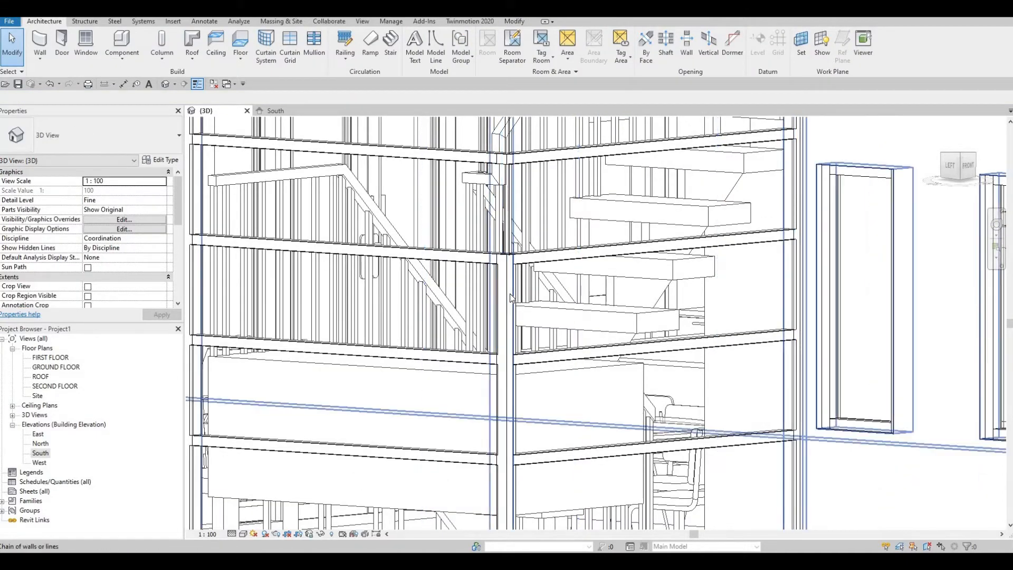
{"action": "key", "text": "Tab"}
{"action": "left_click", "coordinate": [510, 294]}
{"action": "key", "text": "Delete"}
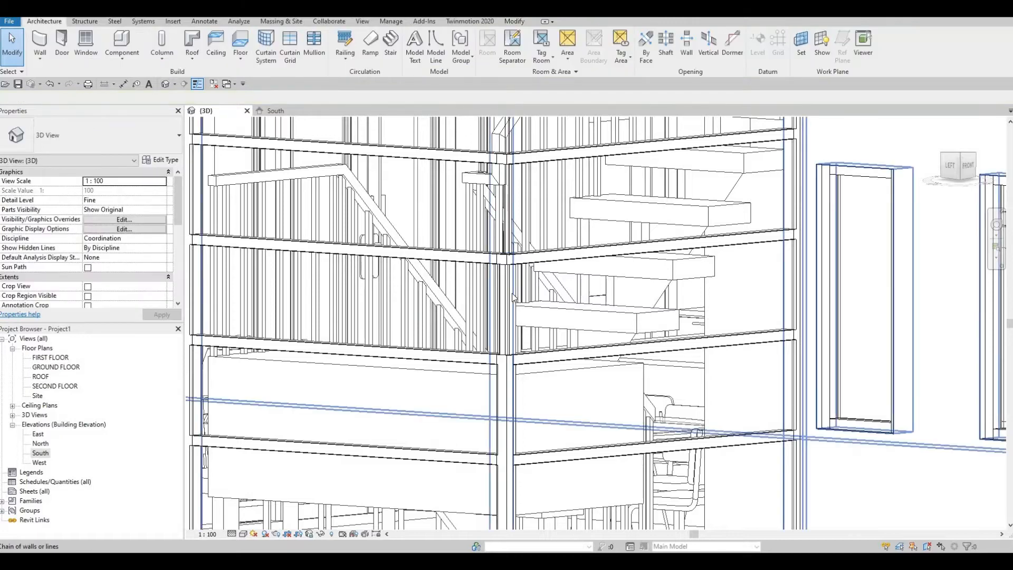
{"action": "key", "text": "Tab"}
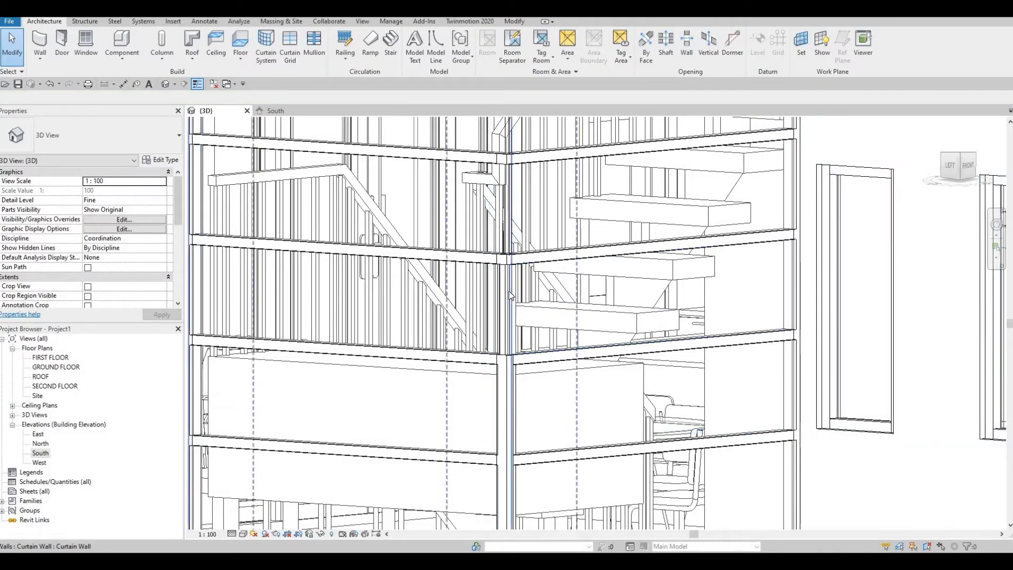
{"action": "left_click", "coordinate": [508, 296]}
{"action": "key", "text": "Delete"}
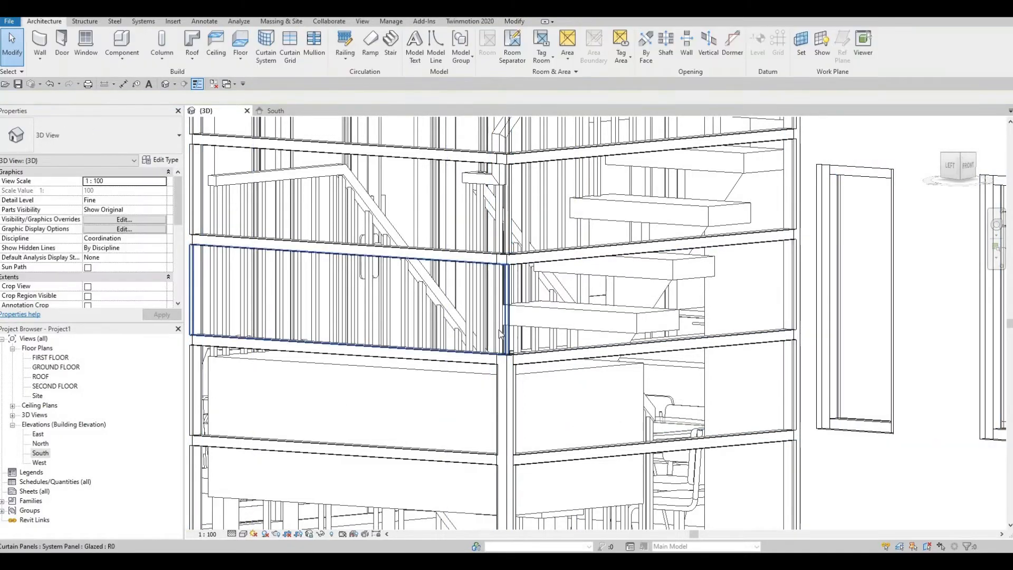
- Delete both overlapping vertical corner mullions in the third panel row from the bottom
{"action": "middle_click_drag", "start_coordinate": [513, 295], "coordinate": [511, 264]}
{"action": "middle_click_drag", "start_coordinate": [564, 197], "coordinate": [632, 243]}
{"action": "middle_click_drag", "start_coordinate": [632, 243], "coordinate": [418, 255], "text": "shift"}
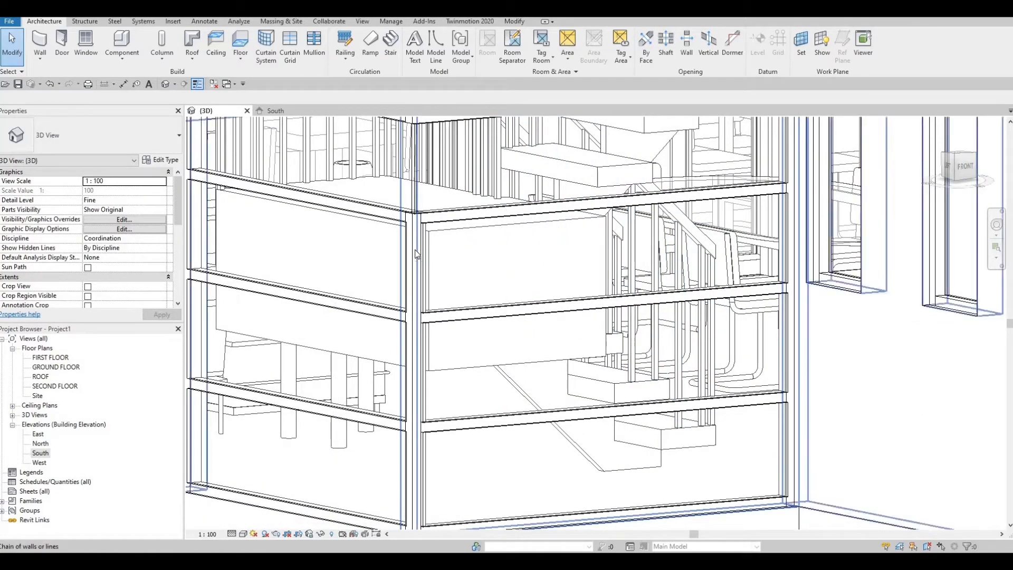
{"action": "left_click", "coordinate": [416, 253]}
{"action": "key", "text": "Delete"}
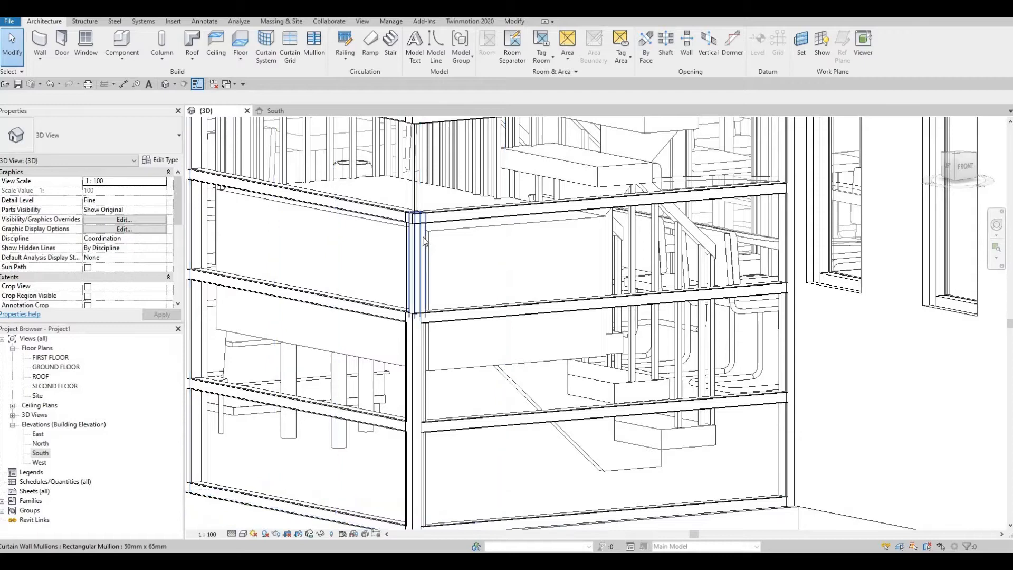
{"action": "left_click", "coordinate": [417, 274]}
{"action": "key", "text": "Escape"}
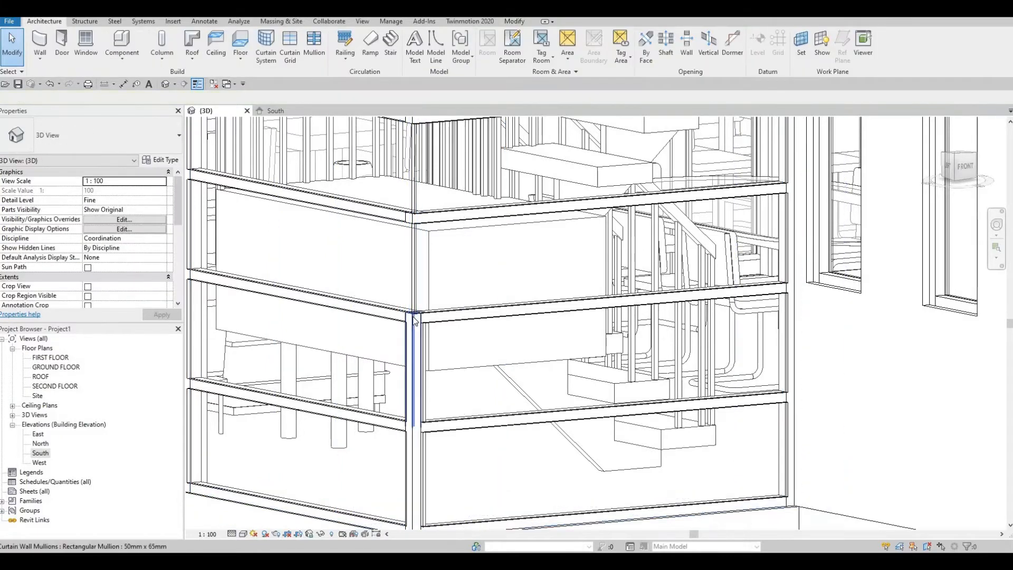
- Delete both overlapping vertical corner mullions in the second panel row from the bottom
{"action": "left_click", "coordinate": [417, 378]}
{"action": "key", "text": "Escape"}
{"action": "middle_click_drag", "start_coordinate": [424, 364], "coordinate": [427, 219]}
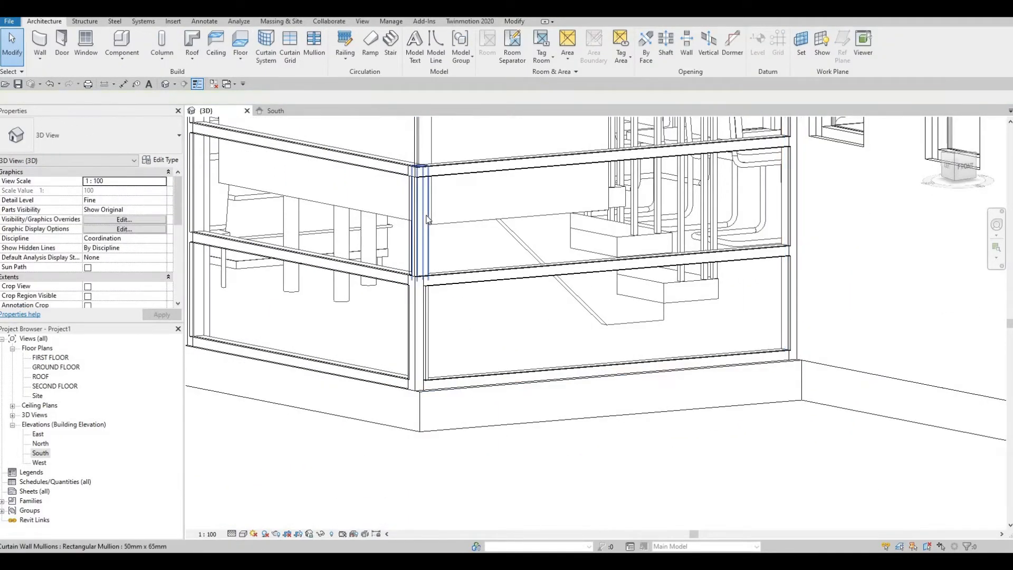
{"action": "left_click", "coordinate": [417, 274]}
{"action": "key", "text": "Escape"}
- Delete both overlapping vertical corner mullions in the lowest panel row, just above the stone base
{"action": "middle_click_drag", "start_coordinate": [420, 308], "coordinate": [431, 246]}
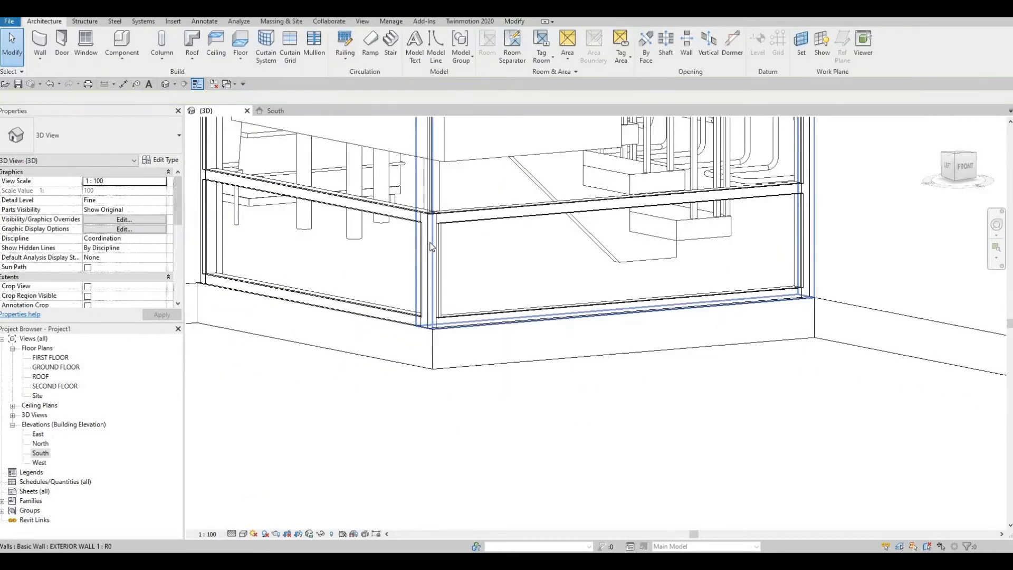
{"action": "left_click", "coordinate": [431, 248]}
{"action": "left_click", "coordinate": [430, 262]}
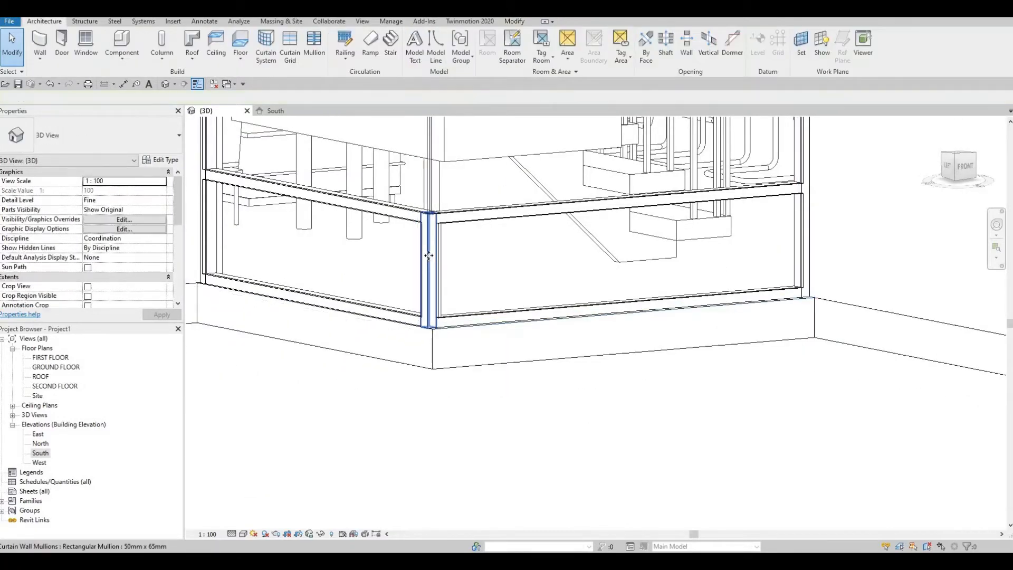
{"action": "key", "text": "Escape"}
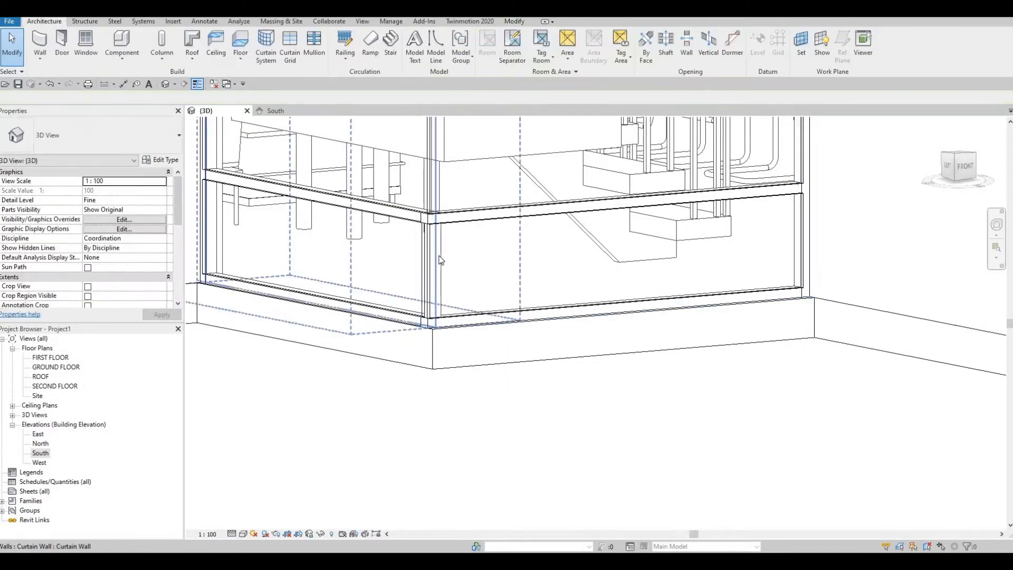
{"action": "left_click", "coordinate": [436, 258]}
{"action": "key", "text": "Escape"}
- Set the 3D view's visual style to realistic display with material textures, with the whole stairwell glazing in view
{"action": "scroll", "coordinate": [434, 262], "scroll_direction": "down", "scroll_amount": 4}
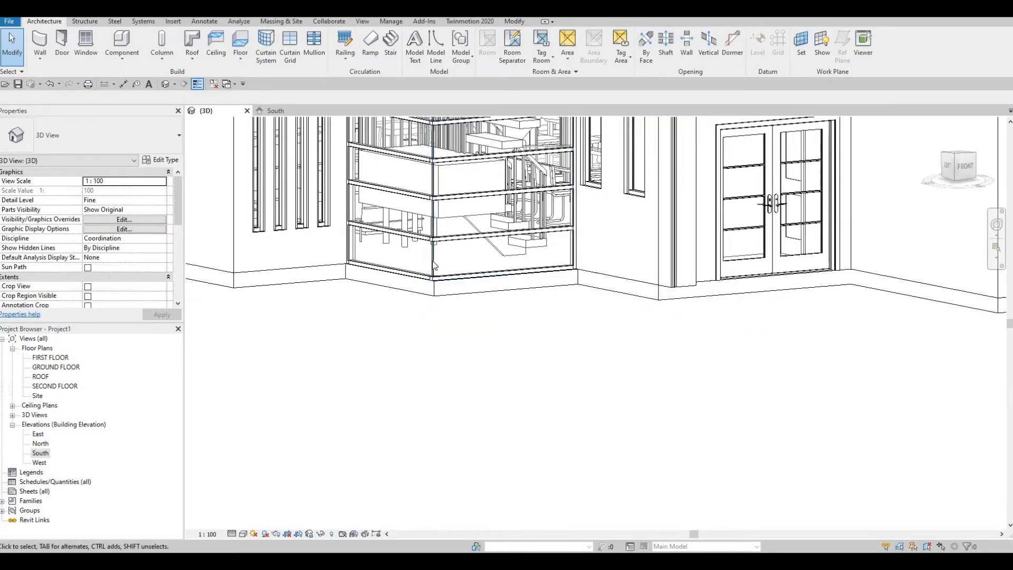
{"action": "middle_click_drag", "start_coordinate": [434, 264], "coordinate": [554, 353], "text": "shift"}
{"action": "middle_click_drag", "start_coordinate": [464, 211], "coordinate": [564, 338]}
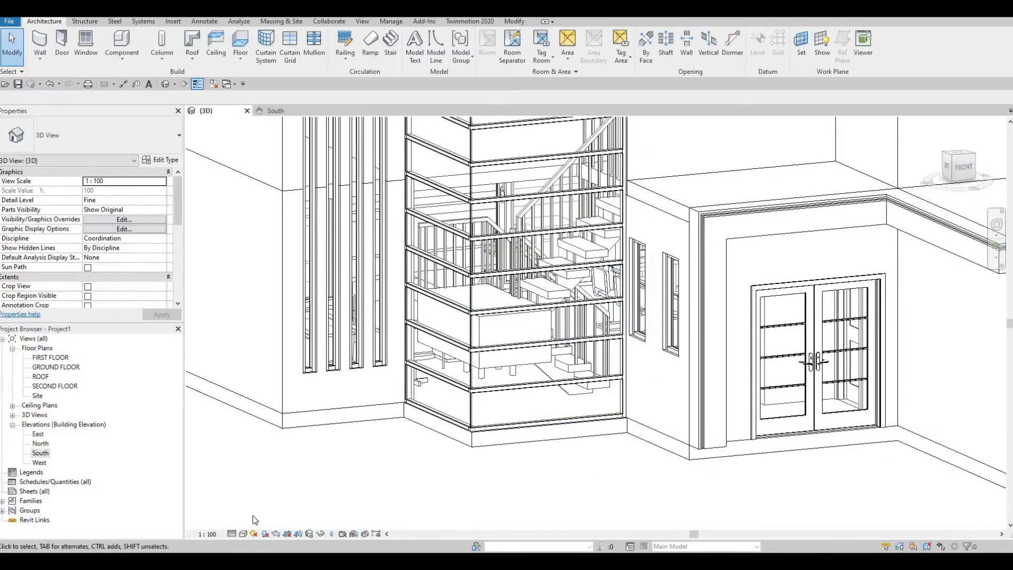
{"action": "left_click", "coordinate": [244, 533]}
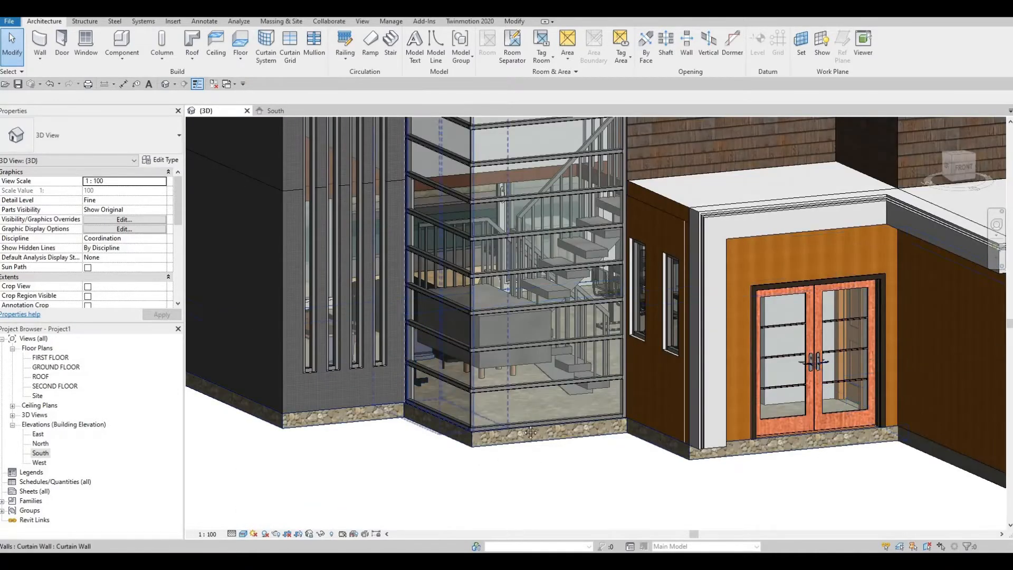
- Examine the stairwell's frameless glass corner and the joints of its horizontal mullions from several angles, close up and from afar
{"action": "middle_click_drag", "start_coordinate": [531, 432], "coordinate": [683, 177], "text": "shift"}
{"action": "scroll", "coordinate": [682, 177], "scroll_direction": "up", "scroll_amount": 4}
{"action": "scroll", "coordinate": [674, 204], "scroll_direction": "up", "scroll_amount": 4}
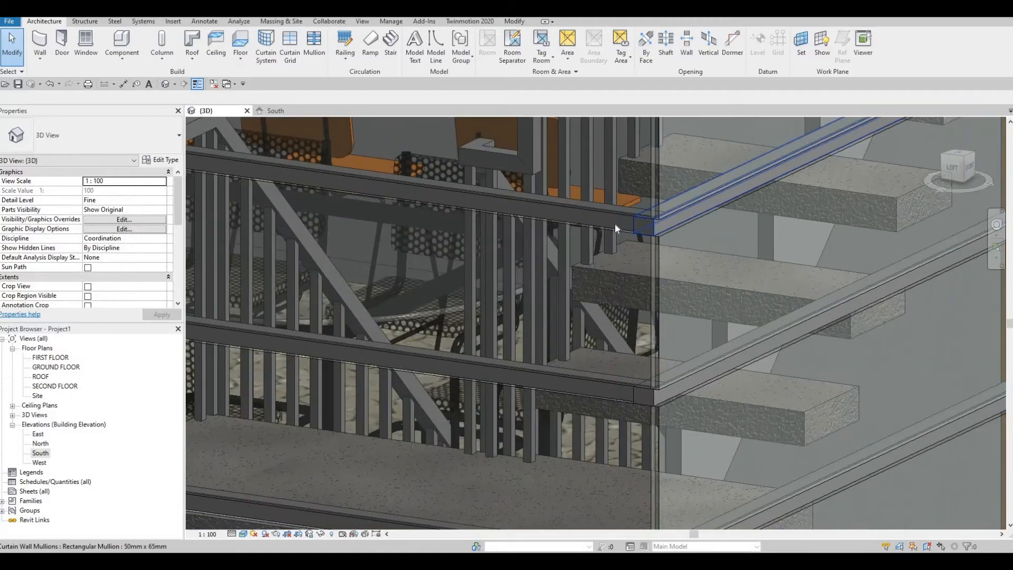
{"action": "scroll", "coordinate": [625, 229], "scroll_direction": "down", "scroll_amount": 3}
{"action": "scroll", "coordinate": [594, 316], "scroll_direction": "down", "scroll_amount": 4}
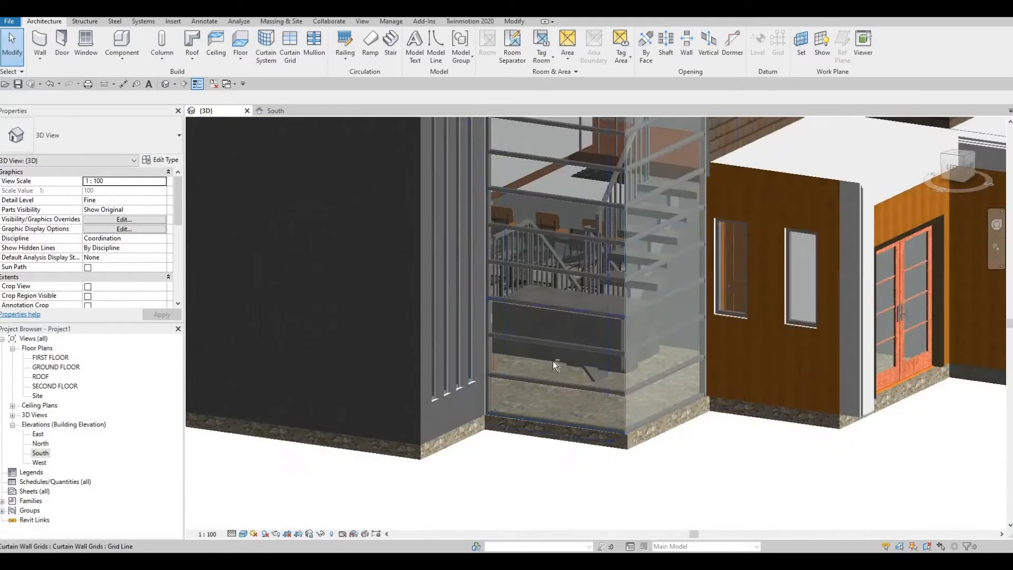
{"action": "middle_click_drag", "start_coordinate": [544, 248], "coordinate": [504, 280], "text": "shift"}
{"action": "scroll", "coordinate": [502, 268], "scroll_direction": "up", "scroll_amount": 8}
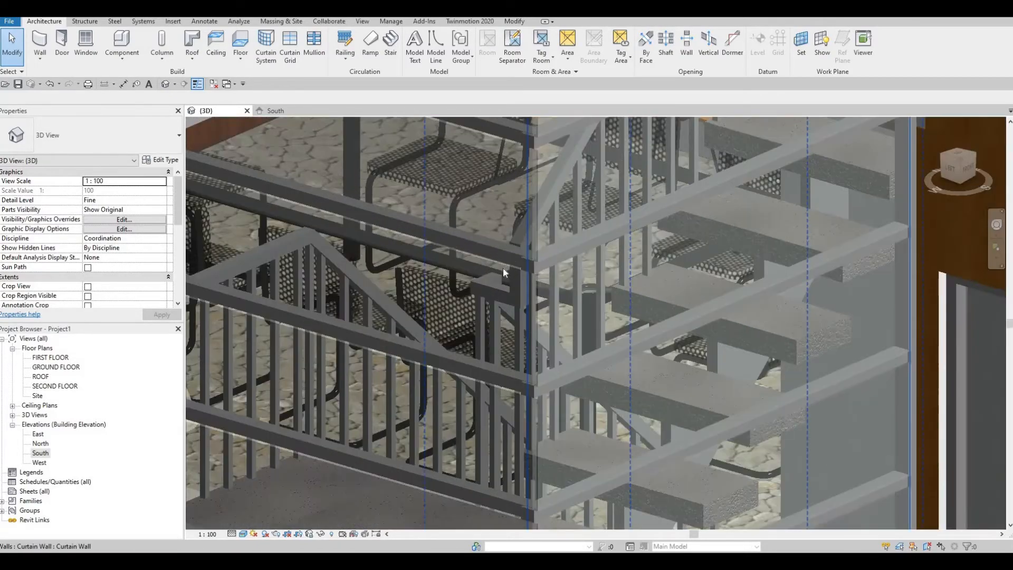
{"action": "scroll", "coordinate": [502, 271], "scroll_direction": "down", "scroll_amount": 9}
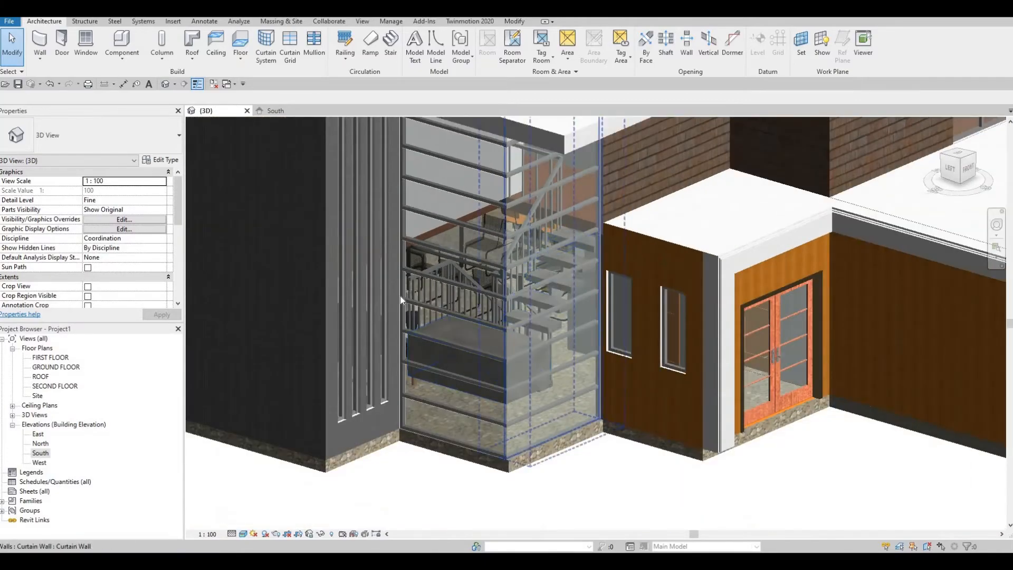
- Examine the house's exterior all around, from the entrance and garage front to the rear terrace windows and side wall
{"action": "middle_click_drag", "start_coordinate": [506, 269], "coordinate": [416, 165], "text": "shift"}
{"action": "middle_click_drag", "start_coordinate": [450, 412], "coordinate": [454, 372]}
{"action": "scroll", "coordinate": [454, 369], "scroll_direction": "down", "scroll_amount": 1}
{"action": "middle_click_drag", "start_coordinate": [475, 317], "coordinate": [491, 254]}
{"action": "middle_click_drag", "start_coordinate": [519, 234], "coordinate": [376, 250]}
{"action": "scroll", "coordinate": [374, 252], "scroll_direction": "down", "scroll_amount": 3}
{"action": "middle_click_drag", "start_coordinate": [390, 150], "coordinate": [423, 211], "text": "shift"}
{"action": "scroll", "coordinate": [429, 209], "scroll_direction": "up", "scroll_amount": 2}
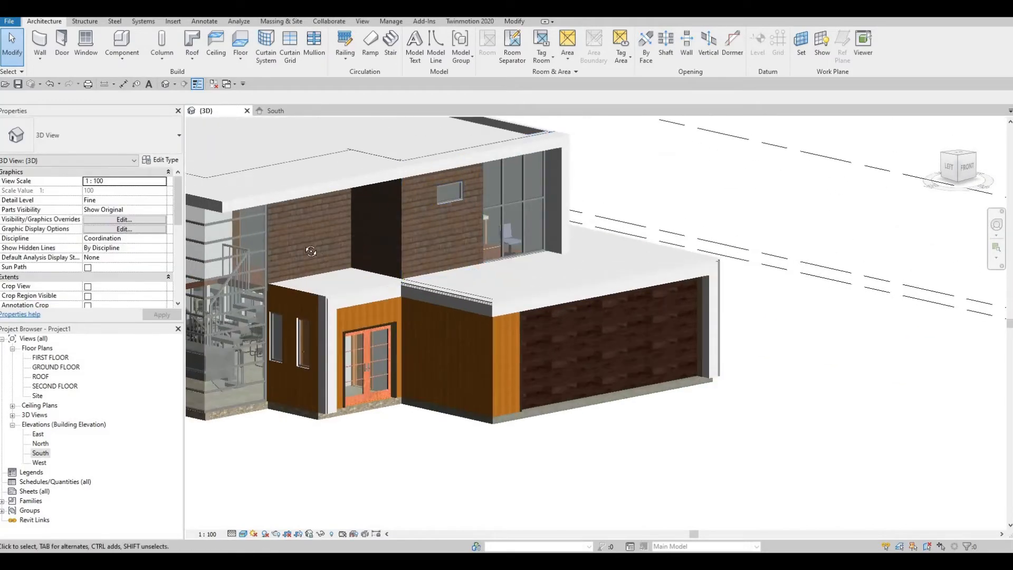
{"action": "middle_click_drag", "start_coordinate": [501, 239], "coordinate": [295, 316], "text": "shift"}
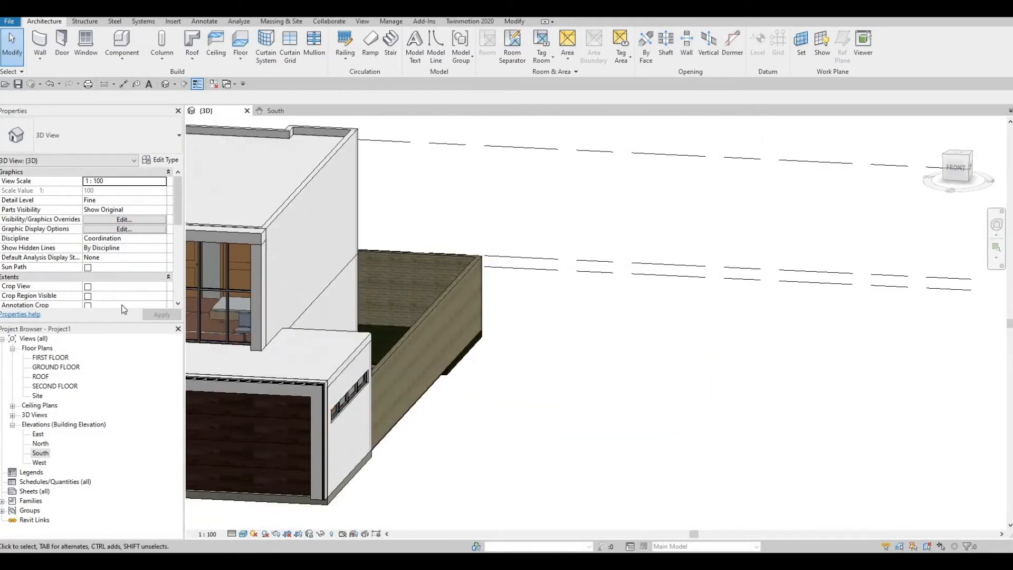
{"action": "middle_click_drag", "start_coordinate": [337, 232], "coordinate": [211, 254], "text": "shift"}
{"action": "middle_click_drag", "start_coordinate": [730, 246], "coordinate": [570, 264]}
{"action": "middle_click_drag", "start_coordinate": [570, 264], "coordinate": [470, 255], "text": "shift"}
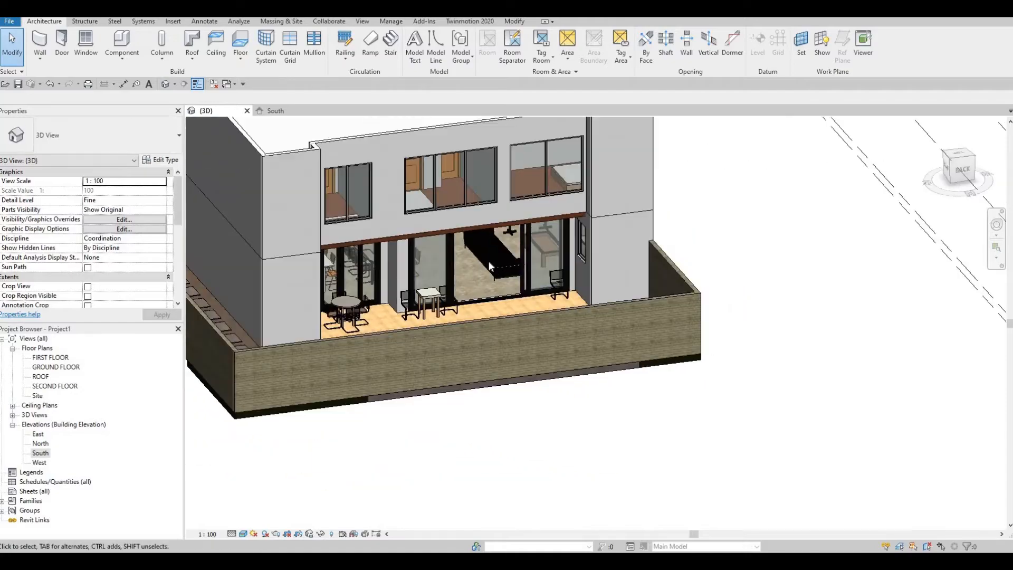
{"action": "scroll", "coordinate": [486, 255], "scroll_direction": "up", "scroll_amount": 2}
{"action": "middle_click_drag", "start_coordinate": [565, 219], "coordinate": [648, 255], "text": "shift"}
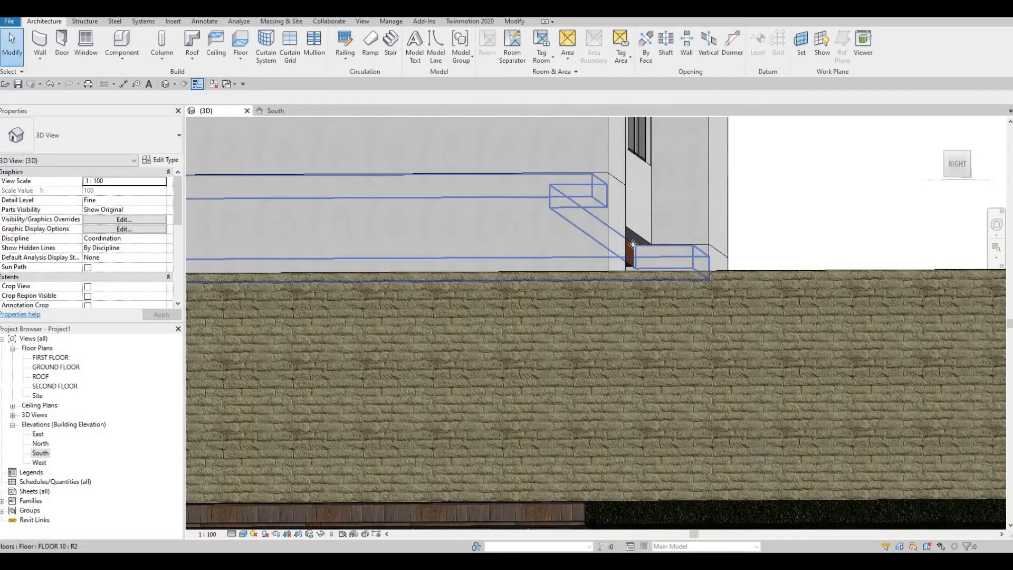
- Open the boundary sketch of the second-floor slab above the rear terrace for editing in plan
{"action": "left_click", "coordinate": [649, 248]}
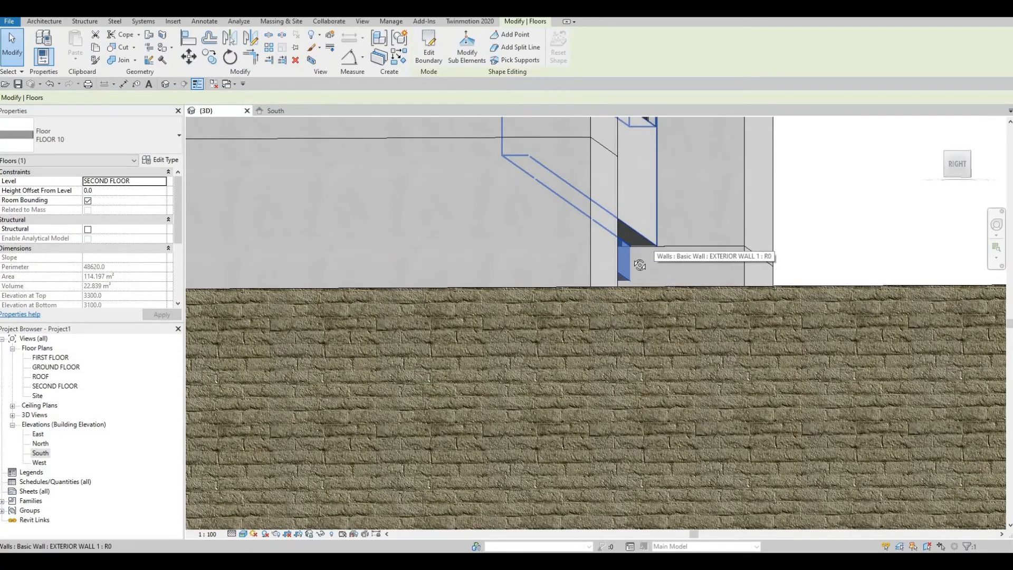
{"action": "middle_click_drag", "start_coordinate": [652, 244], "coordinate": [550, 216], "text": "shift"}
{"action": "key", "text": "Escape"}
{"action": "middle_click_drag", "start_coordinate": [691, 218], "coordinate": [554, 220], "text": "shift"}
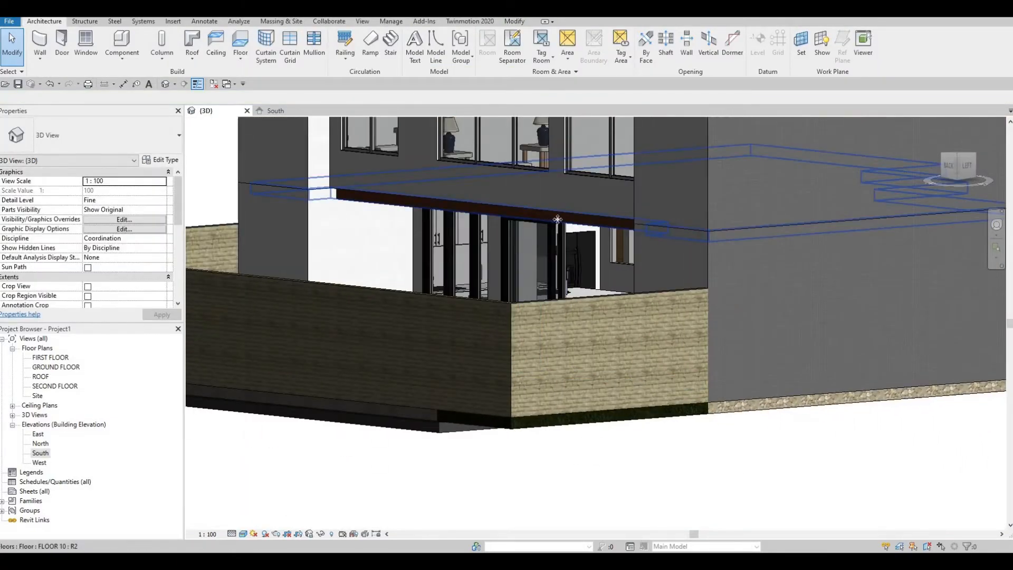
{"action": "left_click", "coordinate": [554, 220]}
{"action": "left_click", "coordinate": [424, 51]}
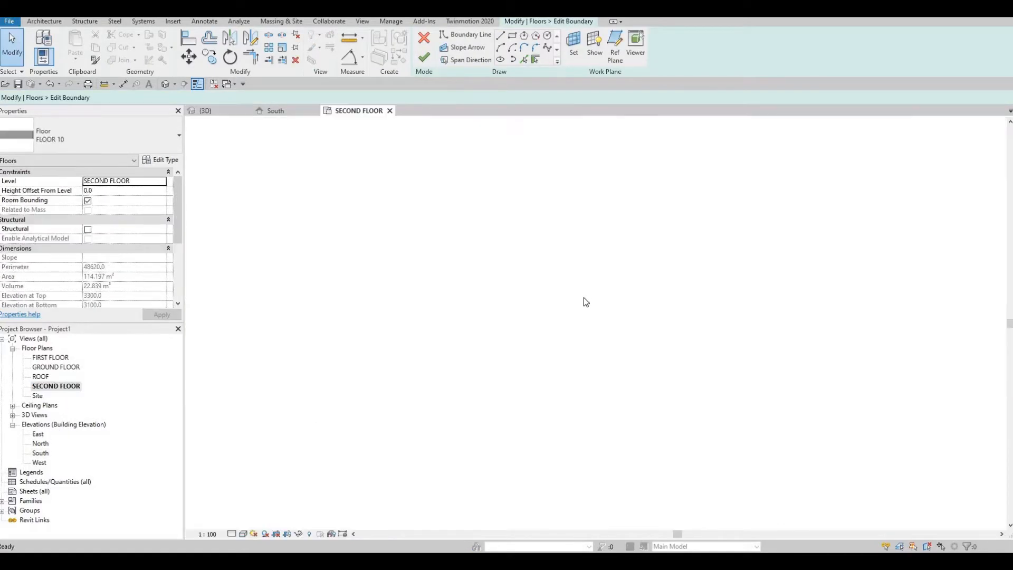
- Align the slab's rear boundary line with the outer face of the windowed exterior wall and finish the sketch
{"action": "scroll", "coordinate": [632, 301], "scroll_direction": "up", "scroll_amount": 5}
{"action": "scroll", "coordinate": [629, 302], "scroll_direction": "up", "scroll_amount": 3}
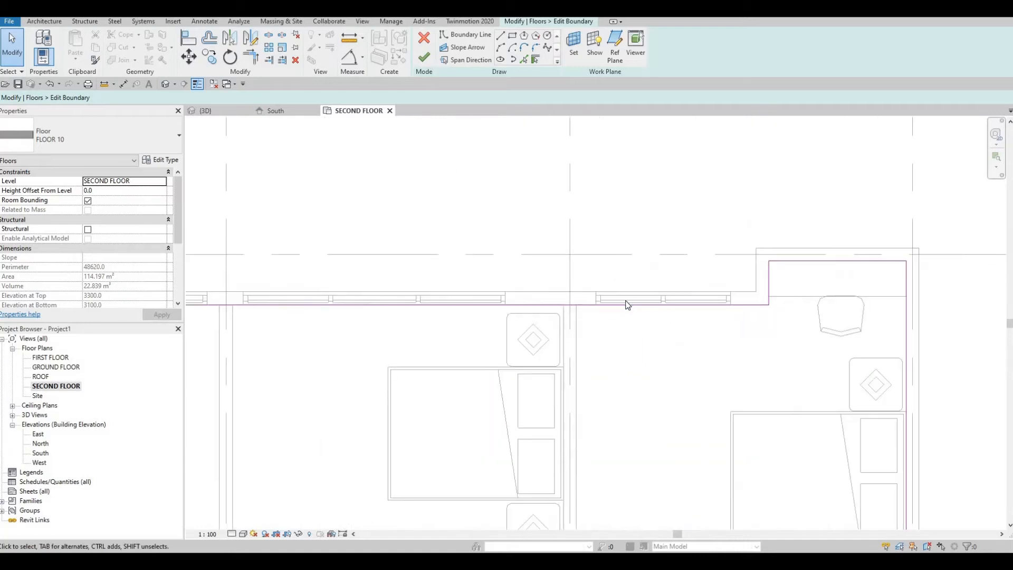
{"action": "key", "text": "l"}
{"action": "left_click", "coordinate": [739, 291]}
{"action": "left_click", "coordinate": [736, 304]}
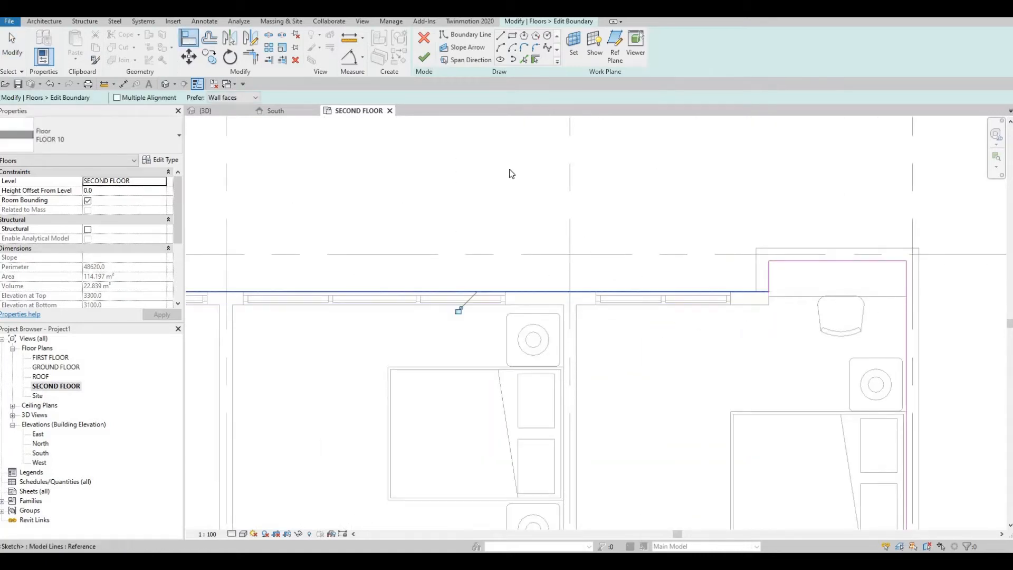
{"action": "key", "text": "Escape"}
{"action": "left_click", "coordinate": [424, 57]}
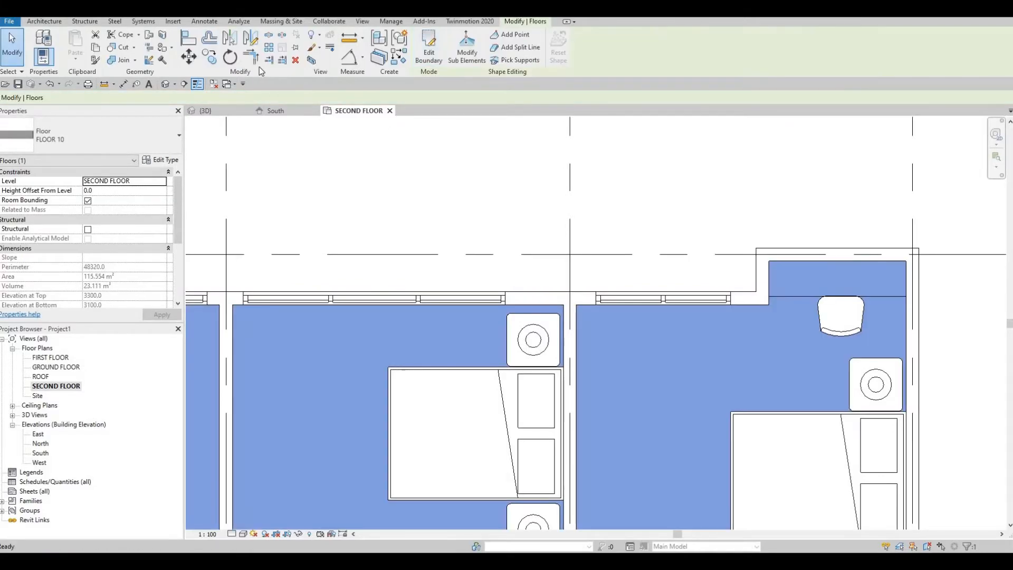
{"action": "key", "text": "Escape"}
- Paint the second-floor slab's exposed brown faces over the rear terrace with Gypsum Wall Board in the 3D view
{"action": "left_click", "coordinate": [166, 84]}
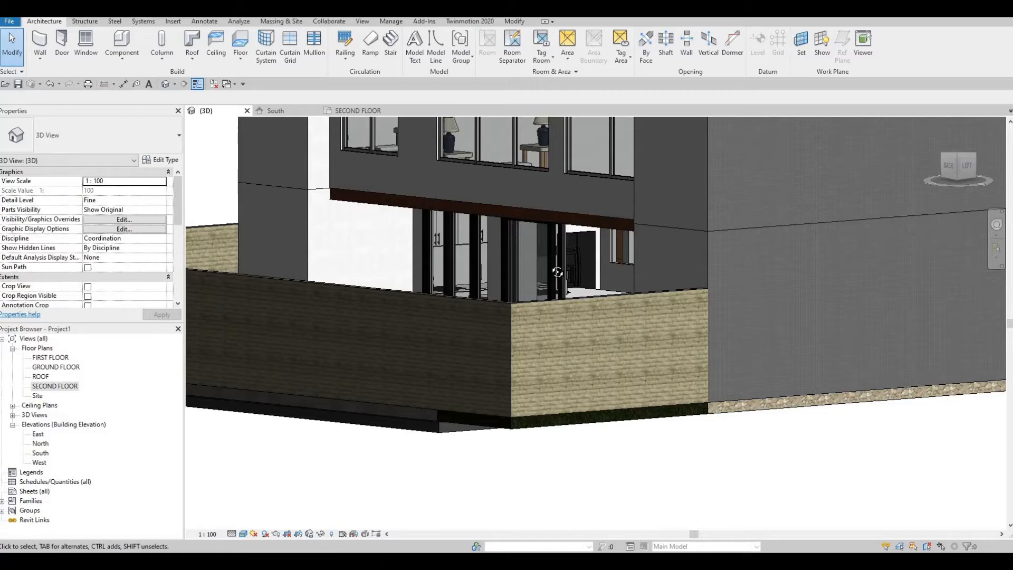
{"action": "middle_click_drag", "start_coordinate": [557, 272], "coordinate": [461, 172], "text": "shift"}
{"action": "scroll", "coordinate": [461, 172], "scroll_direction": "up", "scroll_amount": 2}
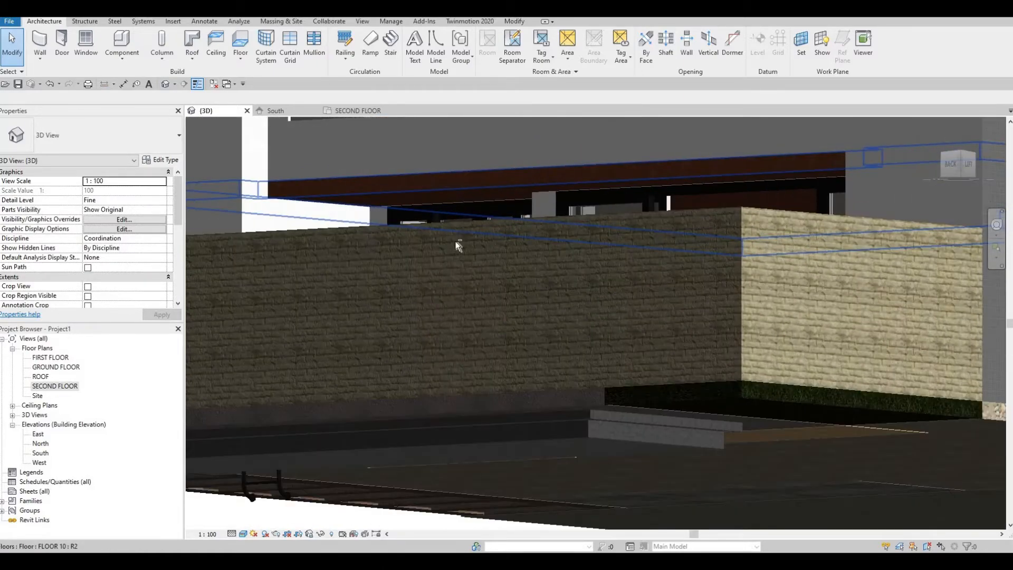
{"action": "middle_click_drag", "start_coordinate": [455, 242], "coordinate": [455, 264], "text": "shift"}
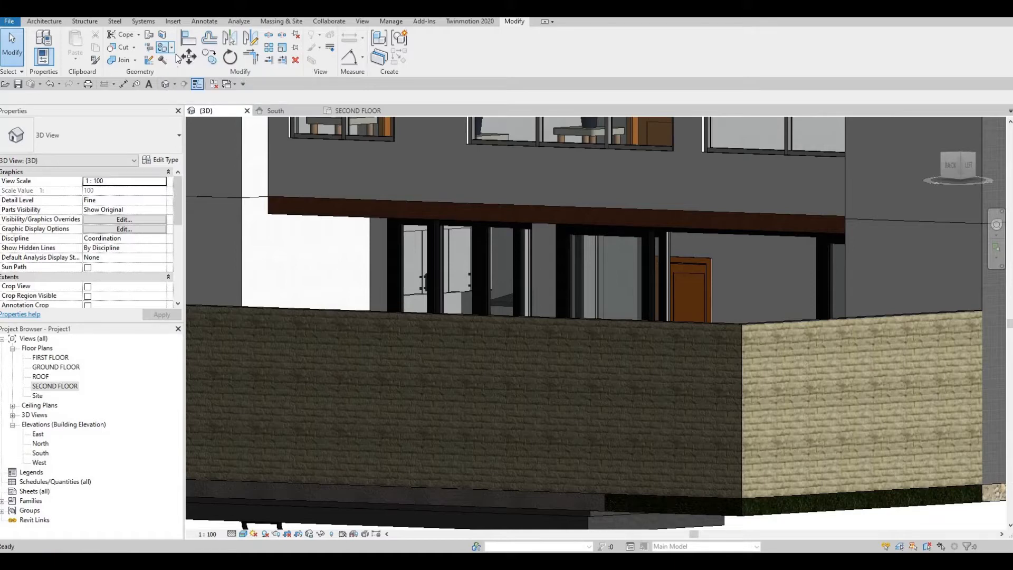
{"action": "left_click", "coordinate": [163, 47]}
{"action": "scroll", "coordinate": [262, 326], "scroll_direction": "up", "scroll_amount": 1}
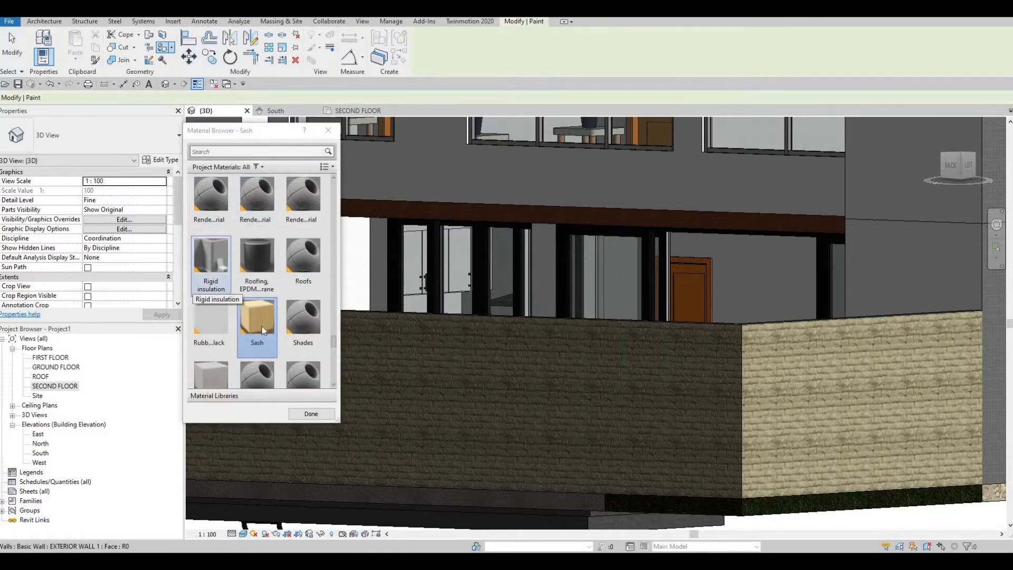
{"action": "scroll", "coordinate": [262, 326], "scroll_direction": "down", "scroll_amount": 3}
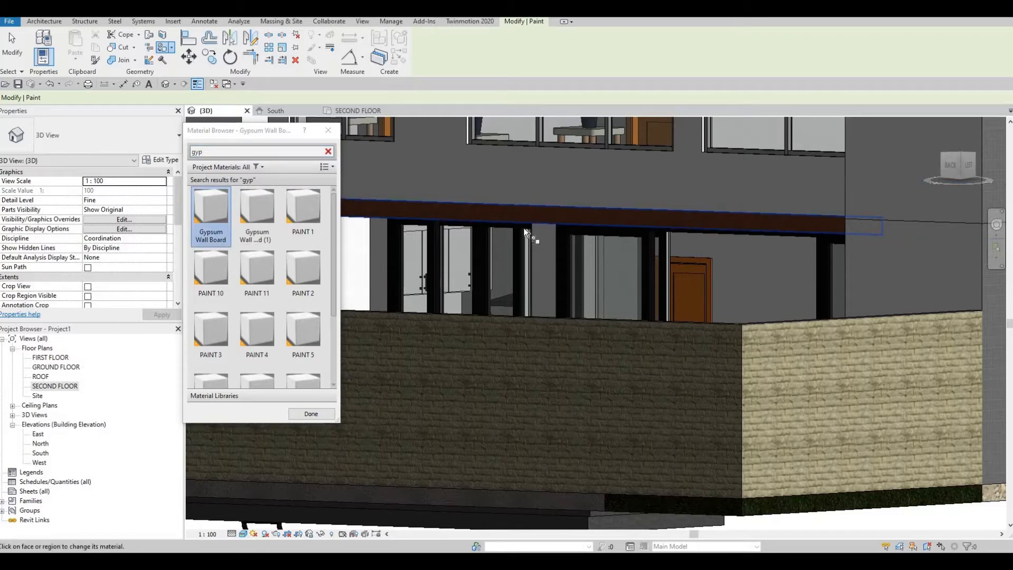
{"action": "middle_click_drag", "start_coordinate": [508, 217], "coordinate": [508, 188], "text": "shift"}
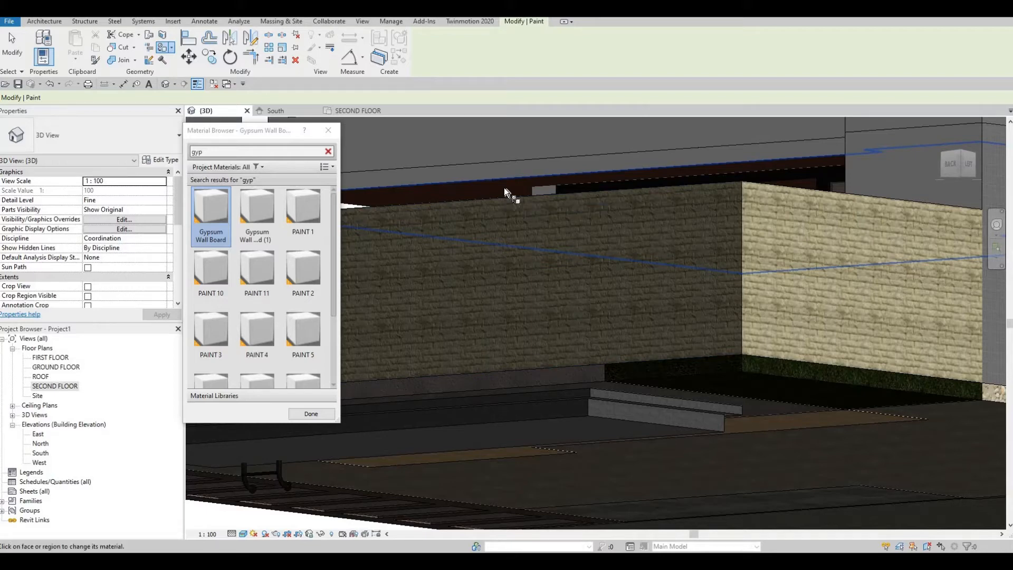
{"action": "left_click", "coordinate": [504, 188]}
- Paint the top face of the house's main flat roof with the Porcelain, Navy Blue material
{"action": "middle_click_drag", "start_coordinate": [565, 282], "coordinate": [596, 197], "text": "shift"}
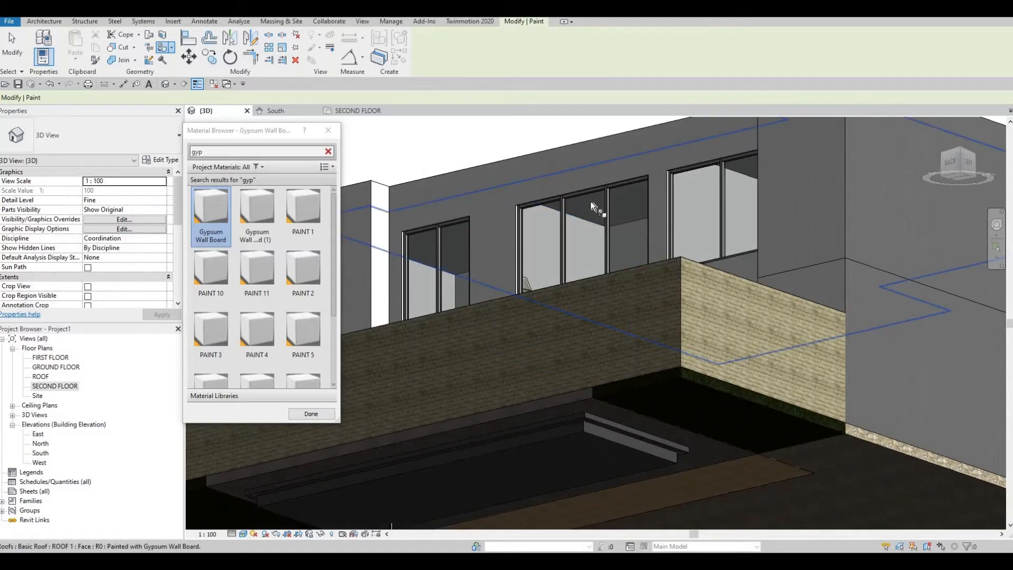
{"action": "middle_click_drag", "start_coordinate": [631, 390], "coordinate": [580, 363], "text": "shift"}
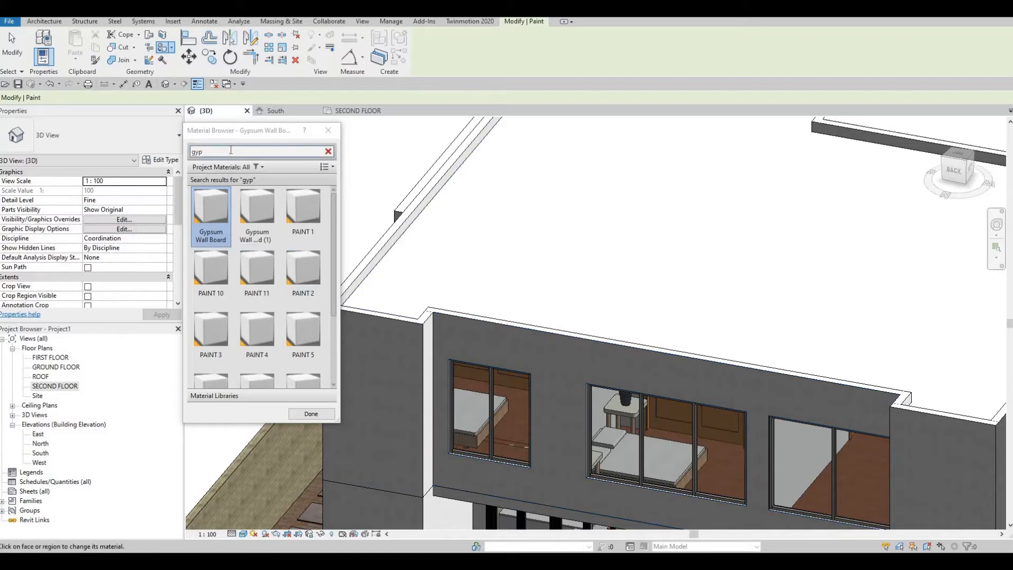
{"action": "double_click", "coordinate": [230, 151]}
{"action": "key", "text": "BackSpace"}
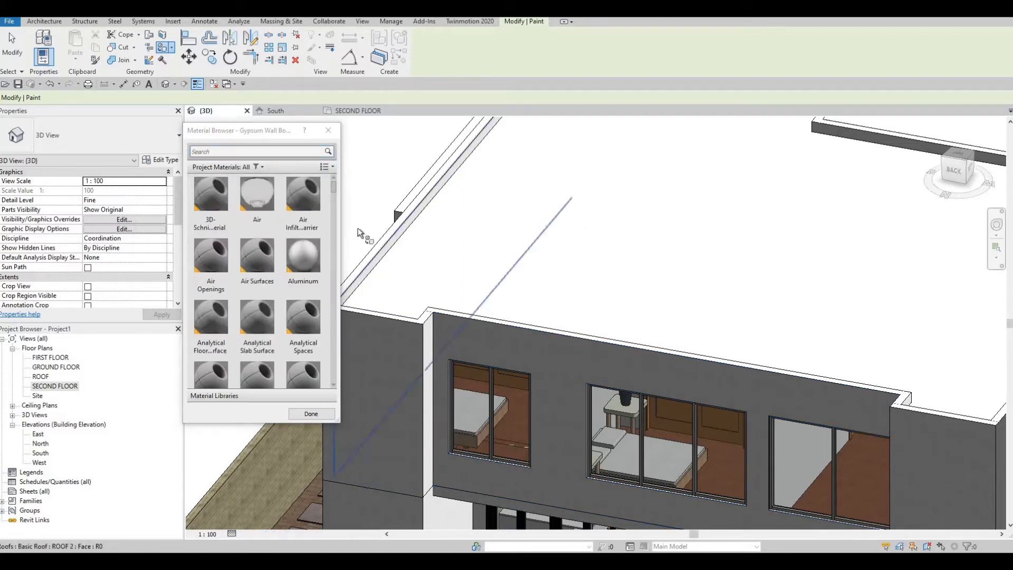
{"action": "scroll", "coordinate": [275, 297], "scroll_direction": "down", "scroll_amount": 10}
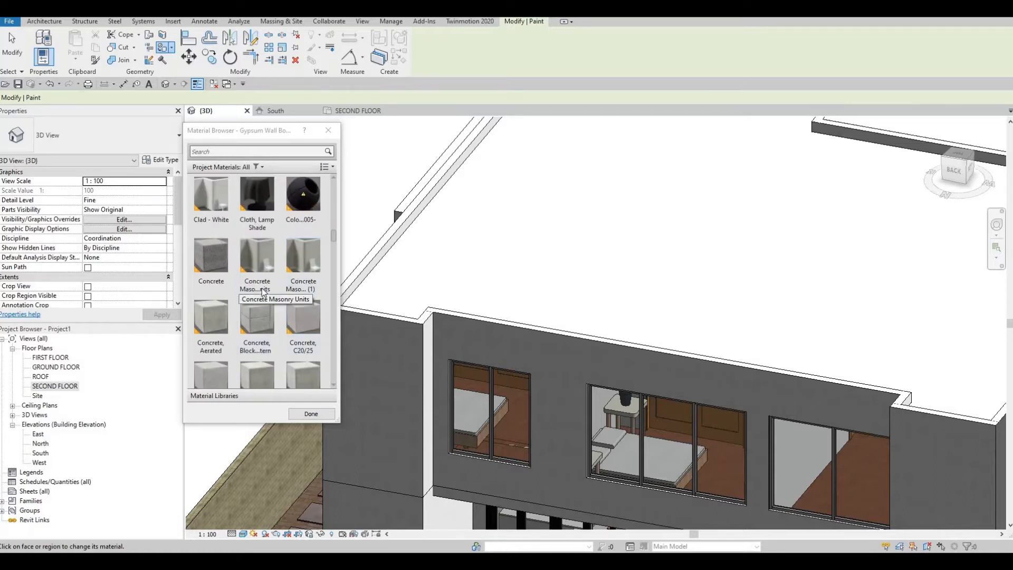
{"action": "scroll", "coordinate": [274, 306], "scroll_direction": "down", "scroll_amount": 2}
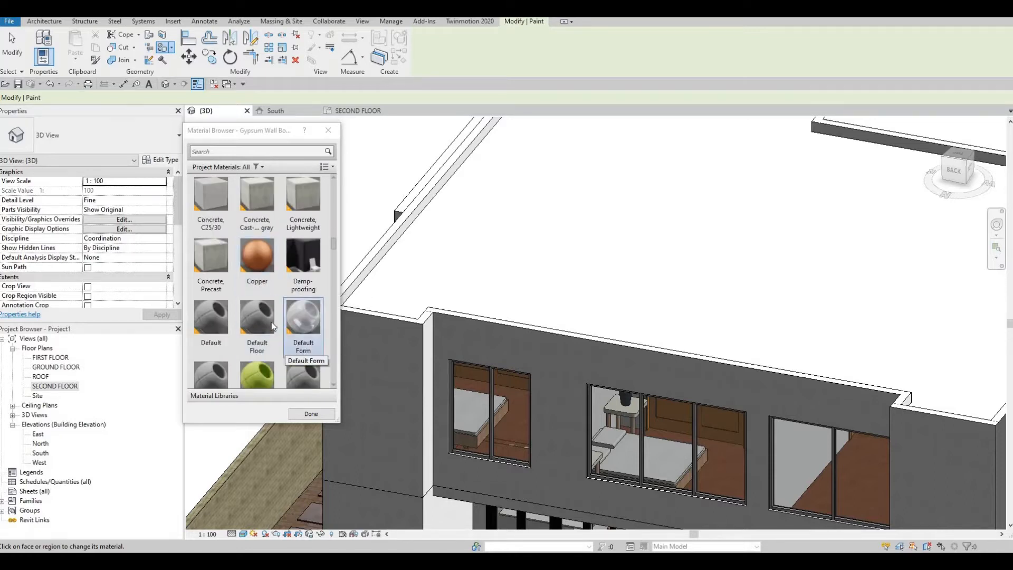
{"action": "scroll", "coordinate": [270, 326], "scroll_direction": "down", "scroll_amount": 4}
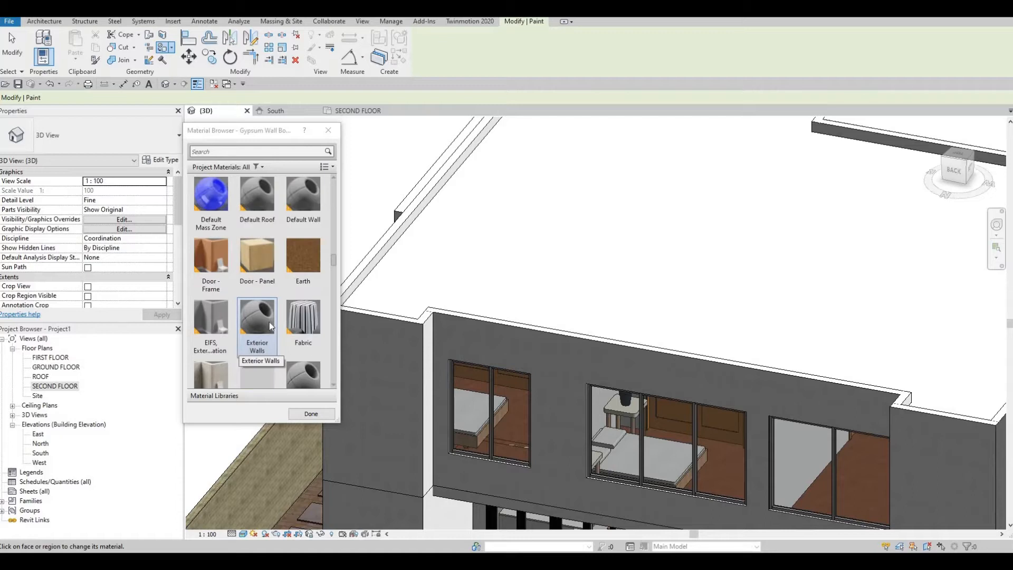
{"action": "scroll", "coordinate": [274, 320], "scroll_direction": "down", "scroll_amount": 8}
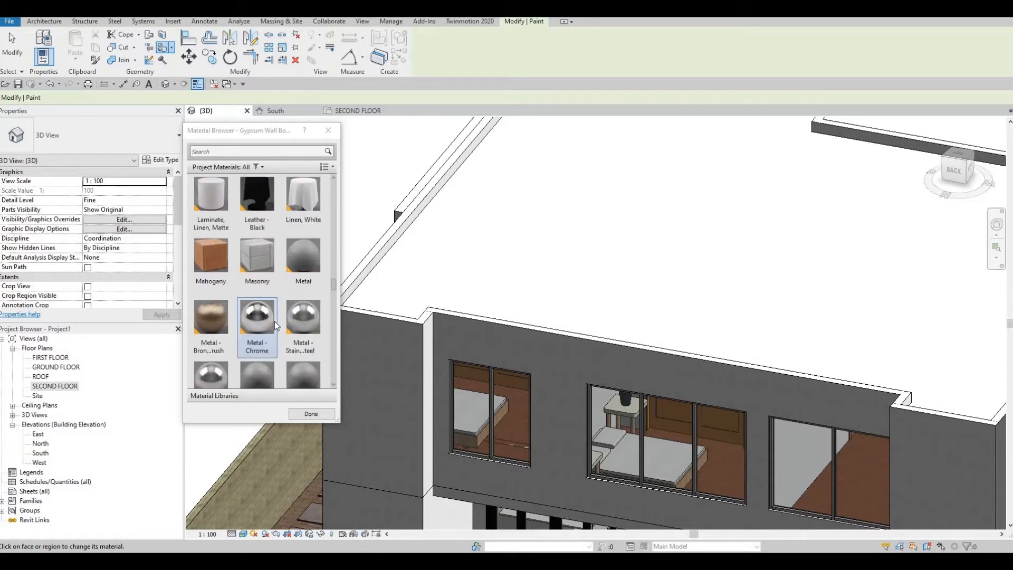
{"action": "scroll", "coordinate": [281, 322], "scroll_direction": "down", "scroll_amount": 3}
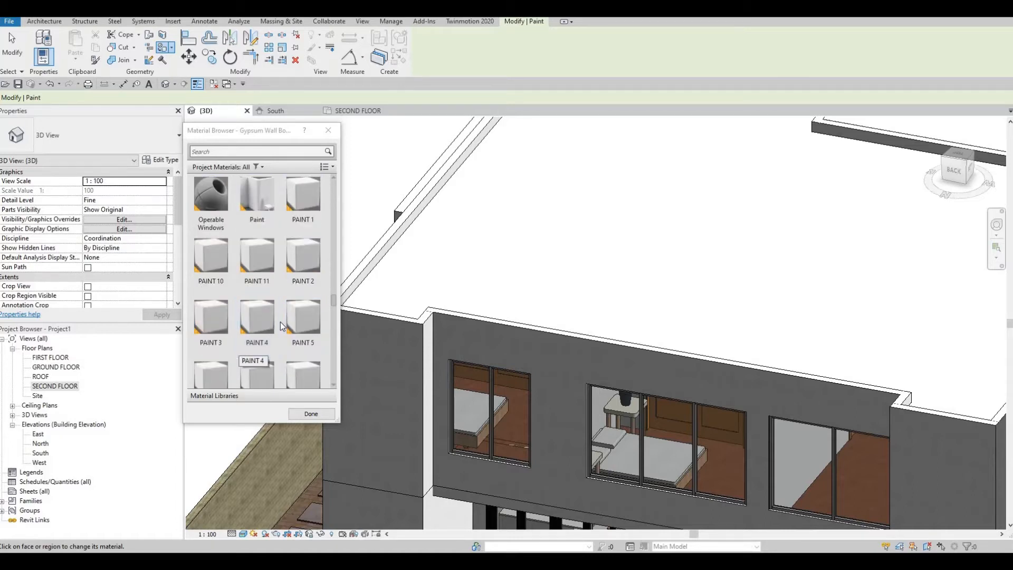
{"action": "scroll", "coordinate": [288, 321], "scroll_direction": "down", "scroll_amount": 3}
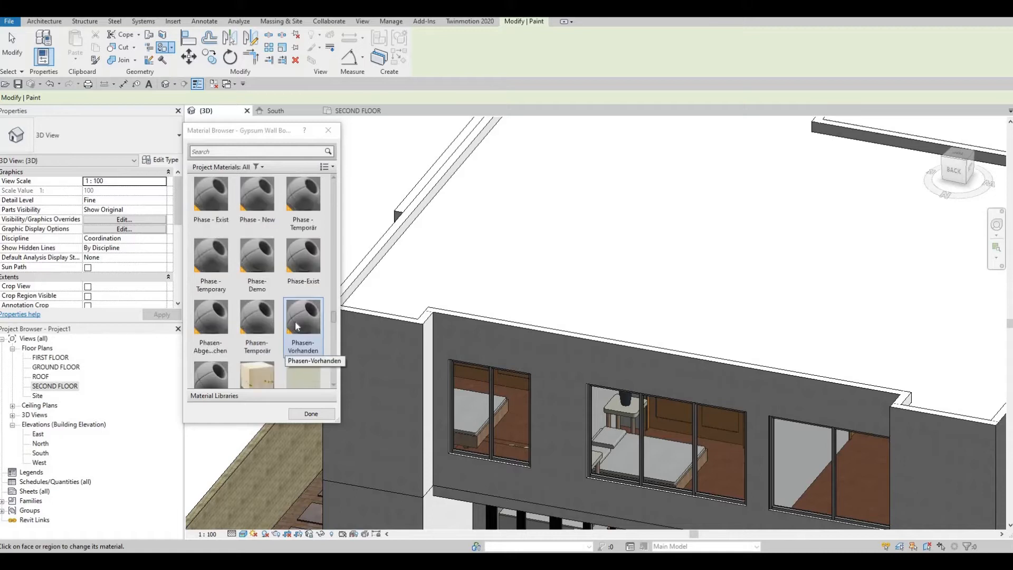
{"action": "left_click", "coordinate": [296, 321]}
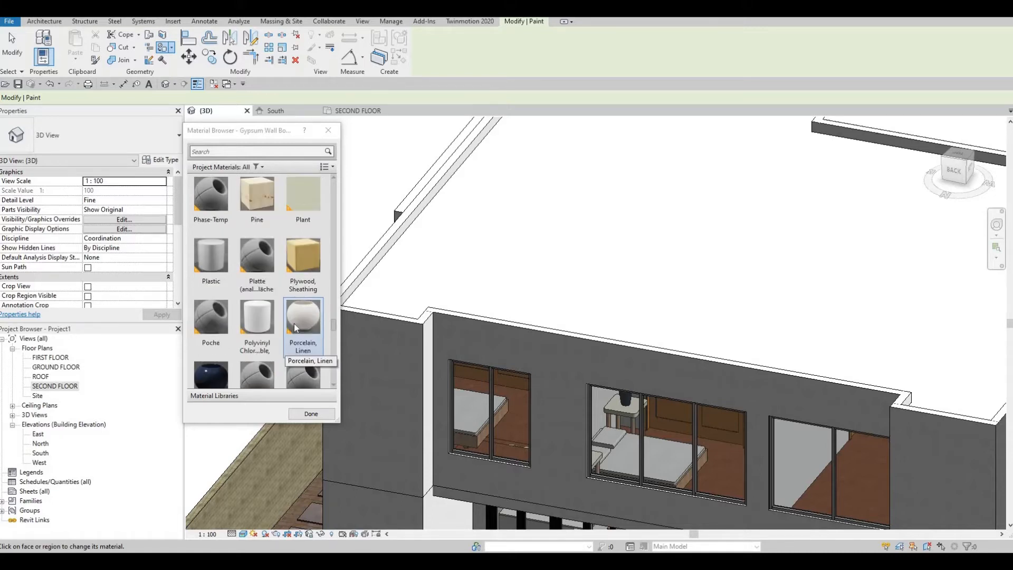
{"action": "scroll", "coordinate": [295, 327], "scroll_direction": "down", "scroll_amount": 3}
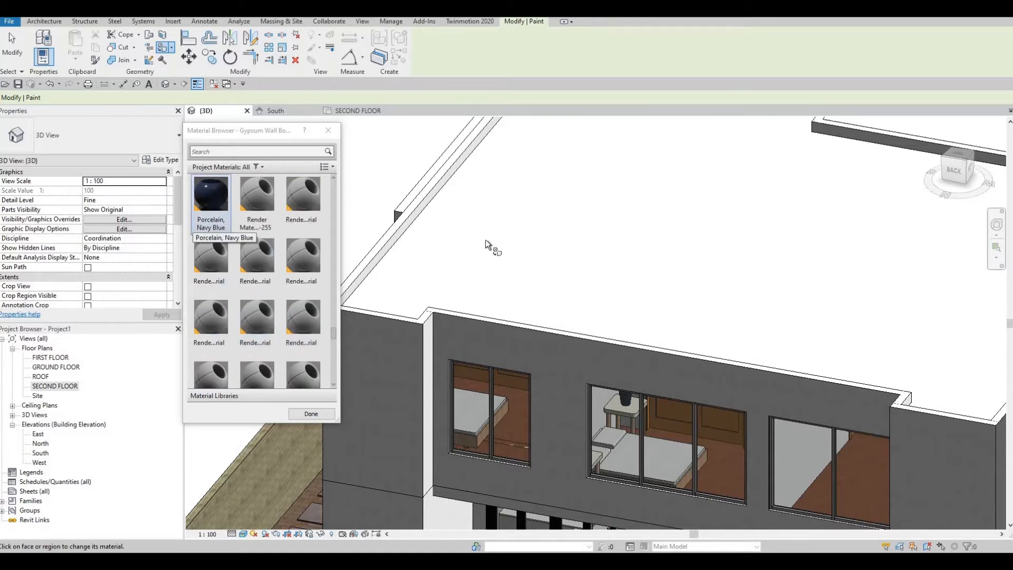
{"action": "left_click", "coordinate": [478, 304]}
{"action": "key", "text": "Escape"}
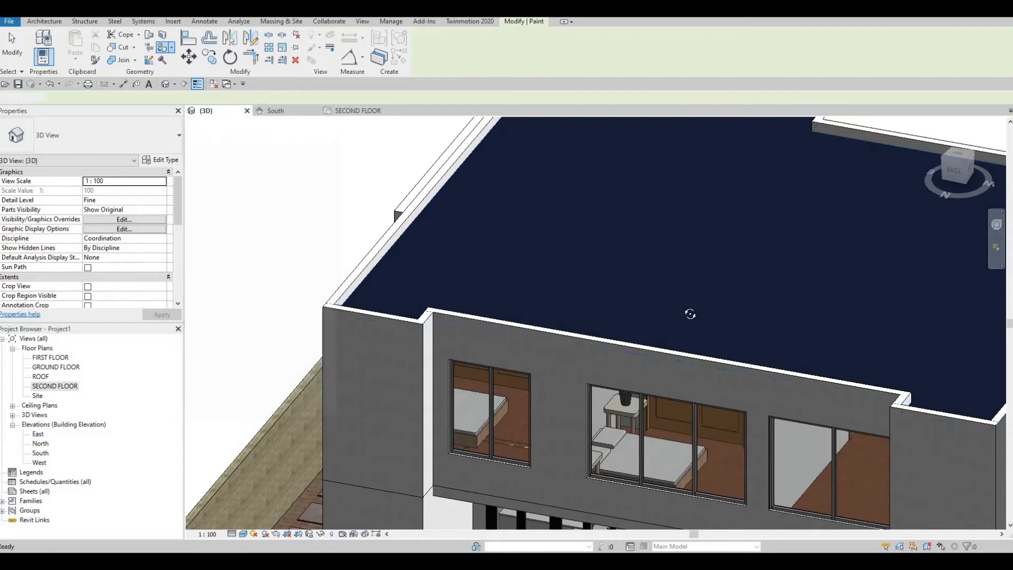
- Paint the wood-textured side edge of the entrance roof, above the two narrow windows, with Gypsum Wall Board
{"action": "middle_click_drag", "start_coordinate": [690, 314], "coordinate": [740, 355], "text": "shift"}
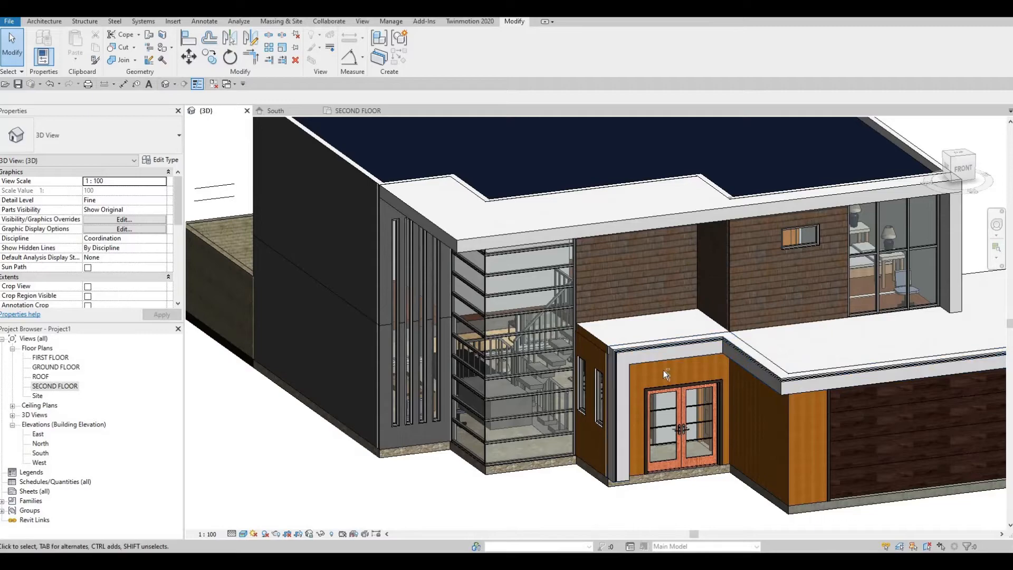
{"action": "middle_click_drag", "start_coordinate": [664, 369], "coordinate": [854, 290], "text": "shift"}
{"action": "scroll", "coordinate": [791, 281], "scroll_direction": "up", "scroll_amount": 2}
{"action": "middle_click_drag", "start_coordinate": [791, 284], "coordinate": [634, 324], "text": "shift"}
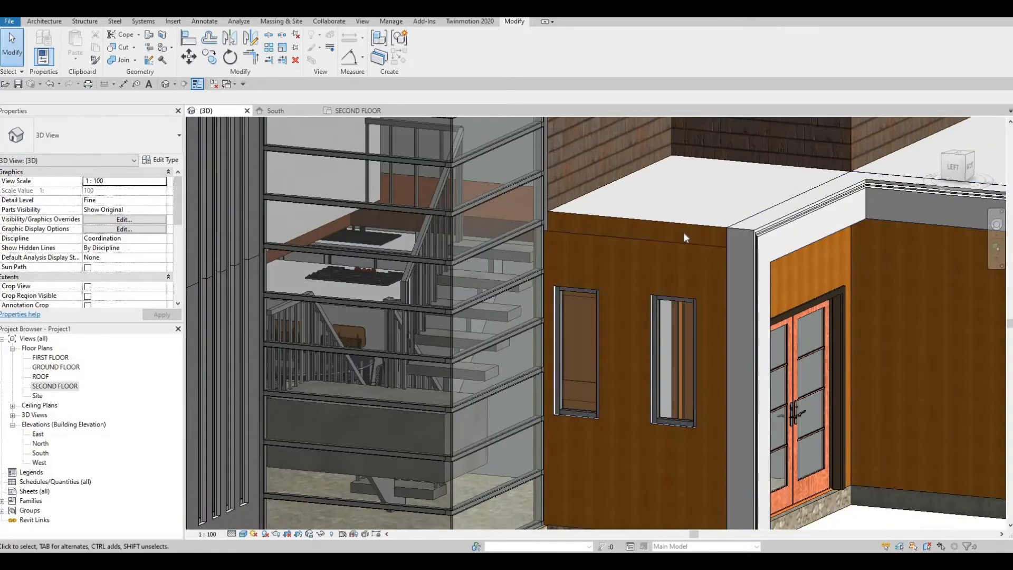
{"action": "middle_click_drag", "start_coordinate": [606, 216], "coordinate": [451, 191], "text": "shift"}
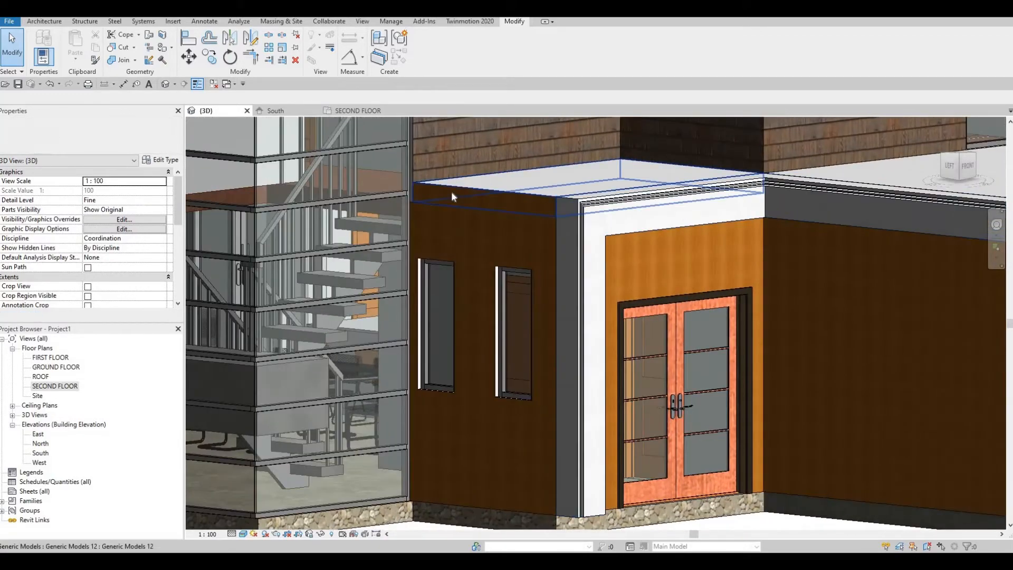
{"action": "middle_click_drag", "start_coordinate": [542, 256], "coordinate": [622, 300], "text": "shift"}
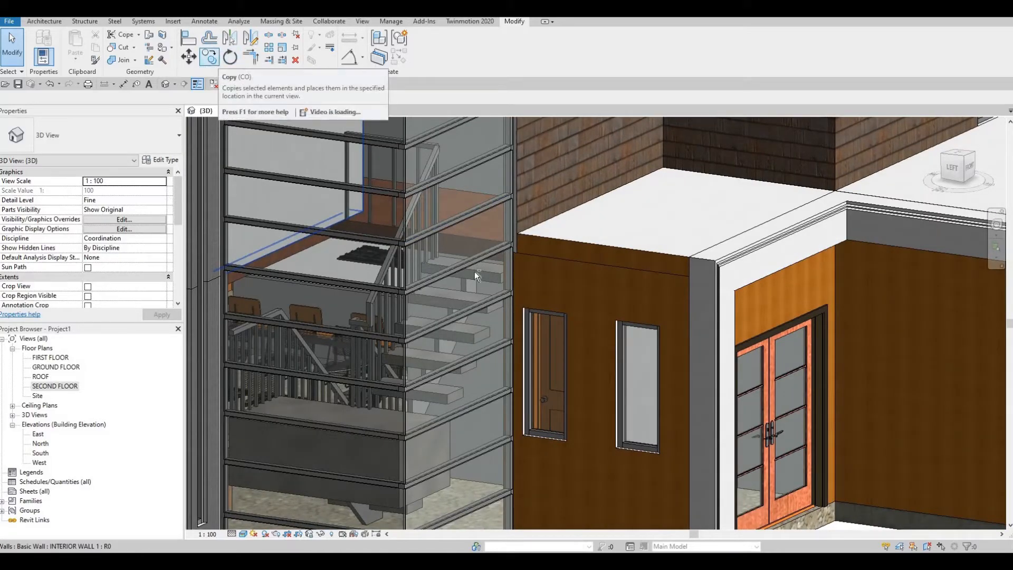
{"action": "middle_click_drag", "start_coordinate": [474, 271], "coordinate": [296, 132], "text": "shift"}
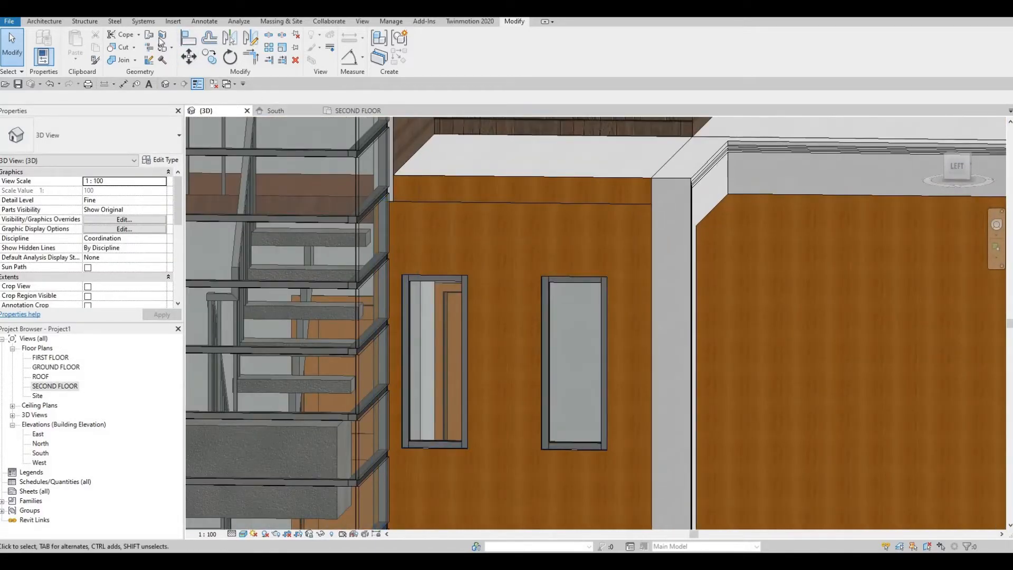
{"action": "key", "text": "p"}
{"action": "key", "text": "t"}
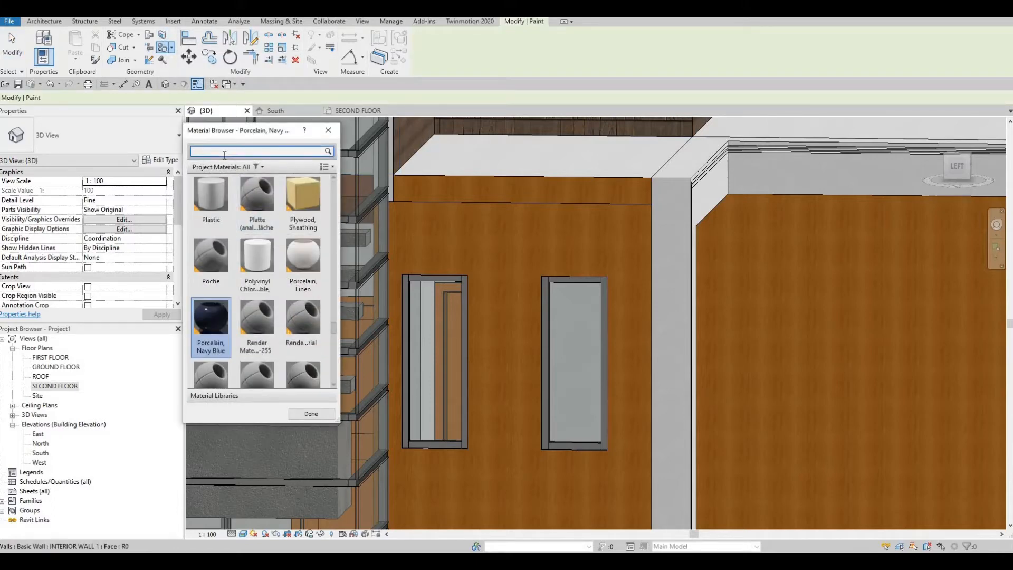
{"action": "type", "text": "gyp"}
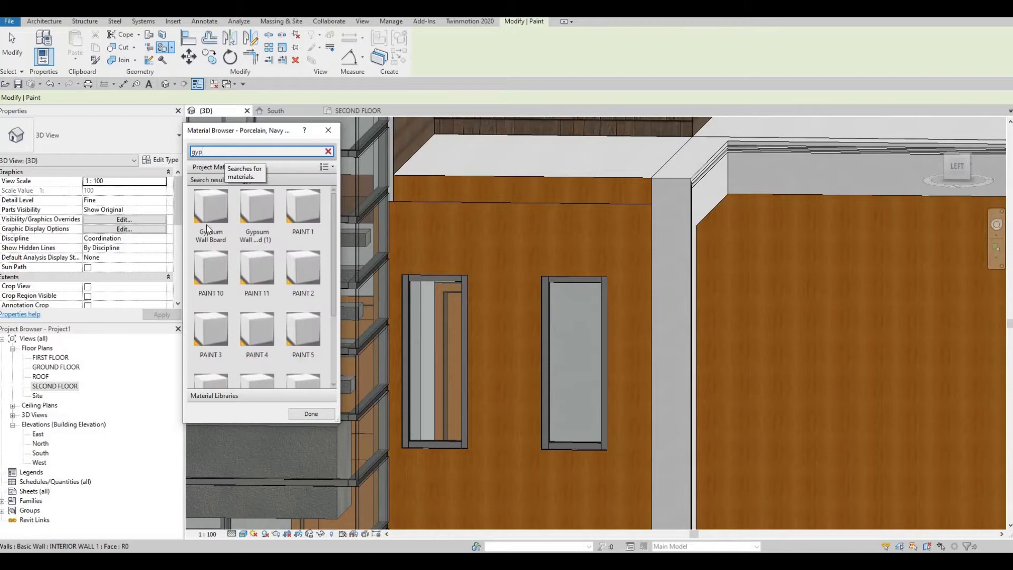
{"action": "left_click", "coordinate": [207, 224]}
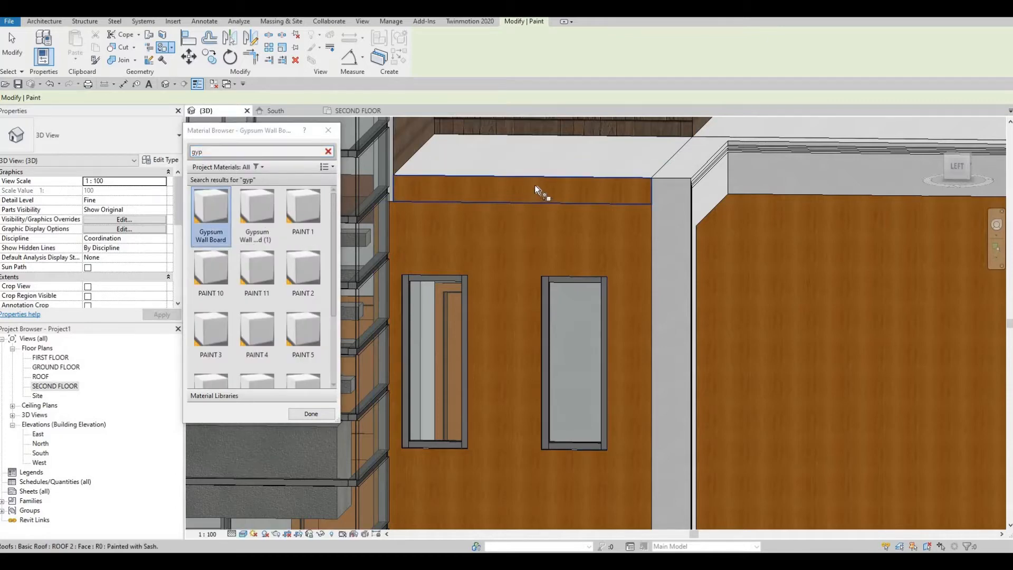
{"action": "left_click", "coordinate": [547, 191]}
{"action": "key", "text": "Escape"}
- Open the boundary sketch of the first-floor side slab with the row of rectangular openings in the FIRST FLOOR plan
{"action": "middle_click_drag", "start_coordinate": [503, 293], "coordinate": [514, 208], "text": "shift"}
{"action": "scroll", "coordinate": [515, 208], "scroll_direction": "down", "scroll_amount": 4}
{"action": "middle_click_drag", "start_coordinate": [491, 294], "coordinate": [765, 429], "text": "shift"}
{"action": "middle_click_drag", "start_coordinate": [692, 289], "coordinate": [711, 169], "text": "shift"}
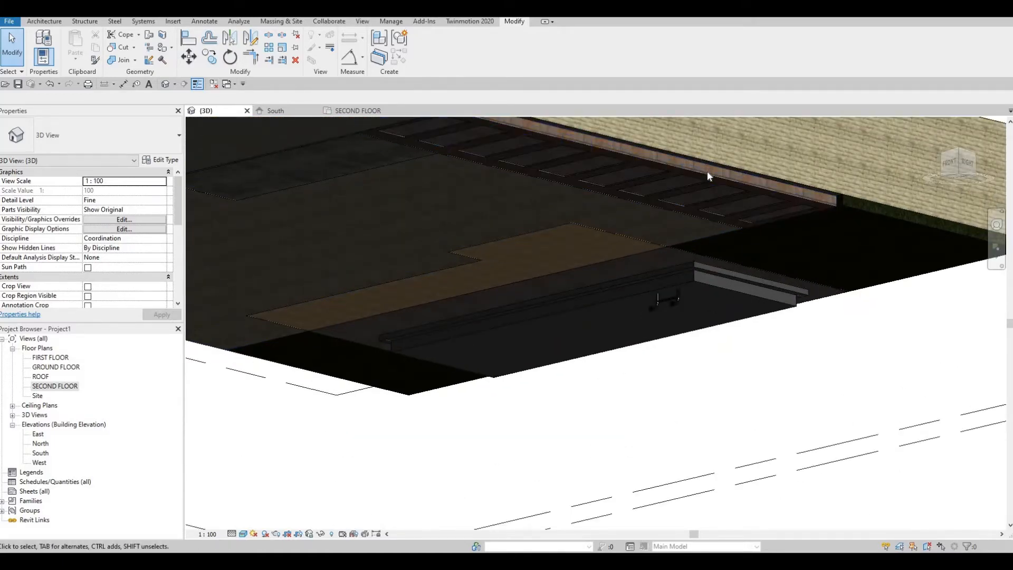
{"action": "left_click", "coordinate": [707, 170]}
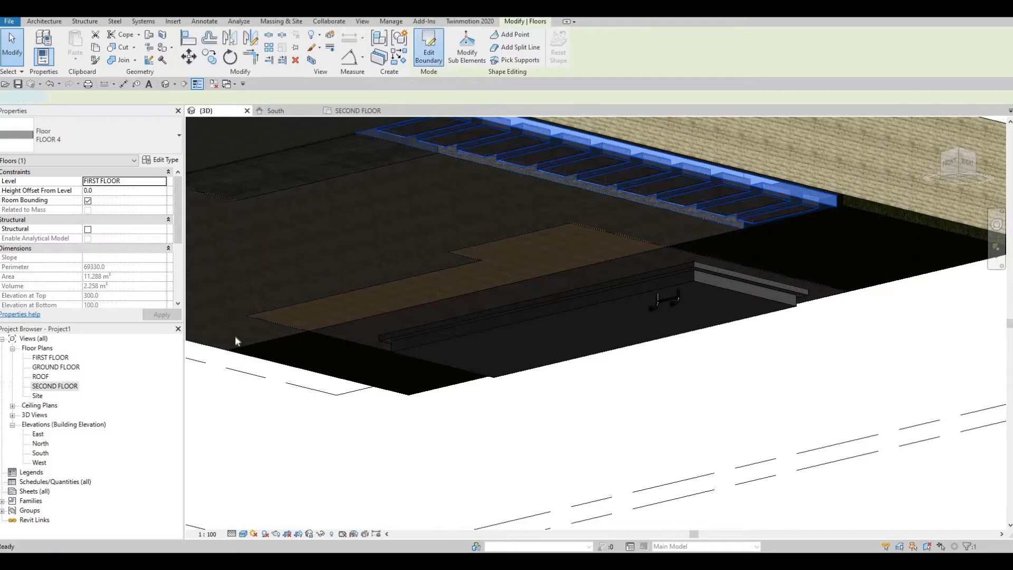
{"action": "double_click", "coordinate": [50, 358]}
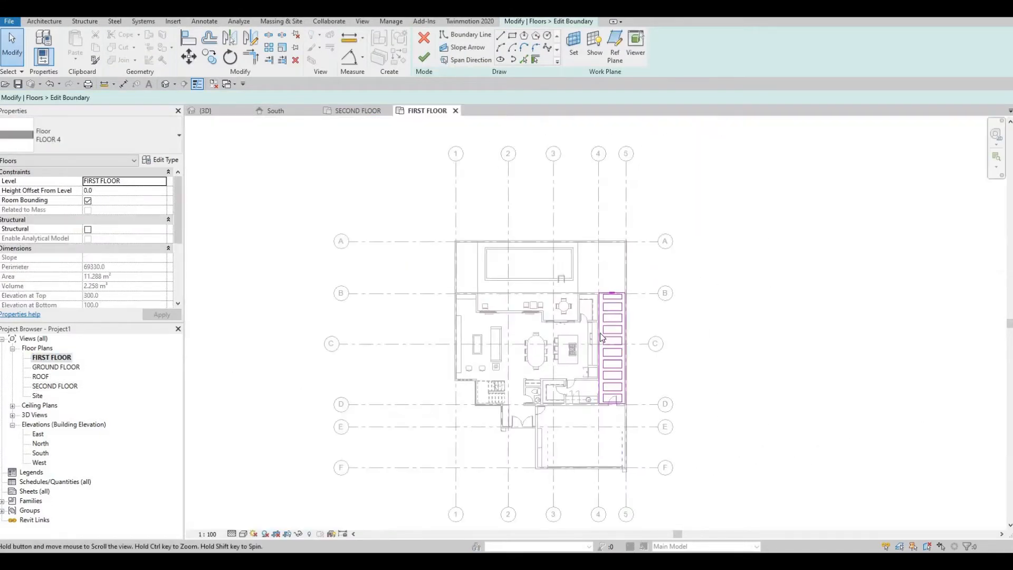
- Align the first-floor side slab's outer boundary line with the outer face of the exterior wall and finish the sketch
{"action": "scroll", "coordinate": [598, 341], "scroll_direction": "up", "scroll_amount": 2}
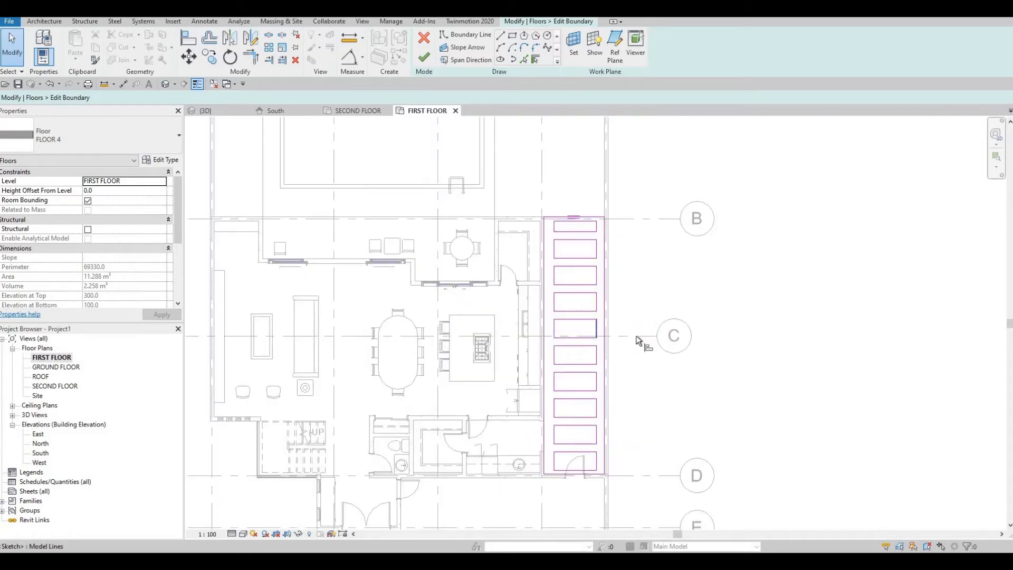
{"action": "key", "text": "a"}
{"action": "key", "text": "l"}
{"action": "scroll", "coordinate": [596, 233], "scroll_direction": "up", "scroll_amount": 3}
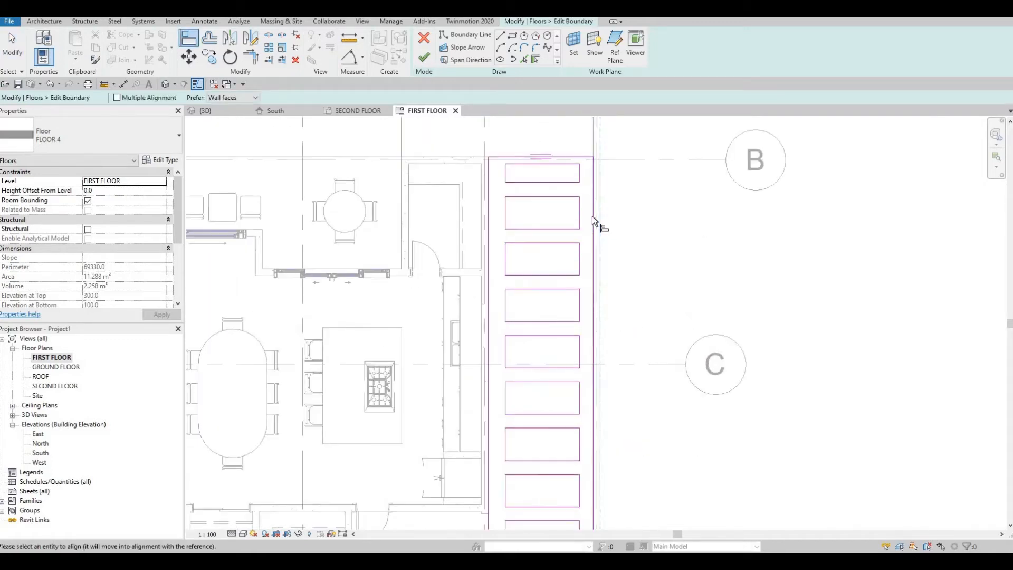
{"action": "left_click", "coordinate": [592, 217]}
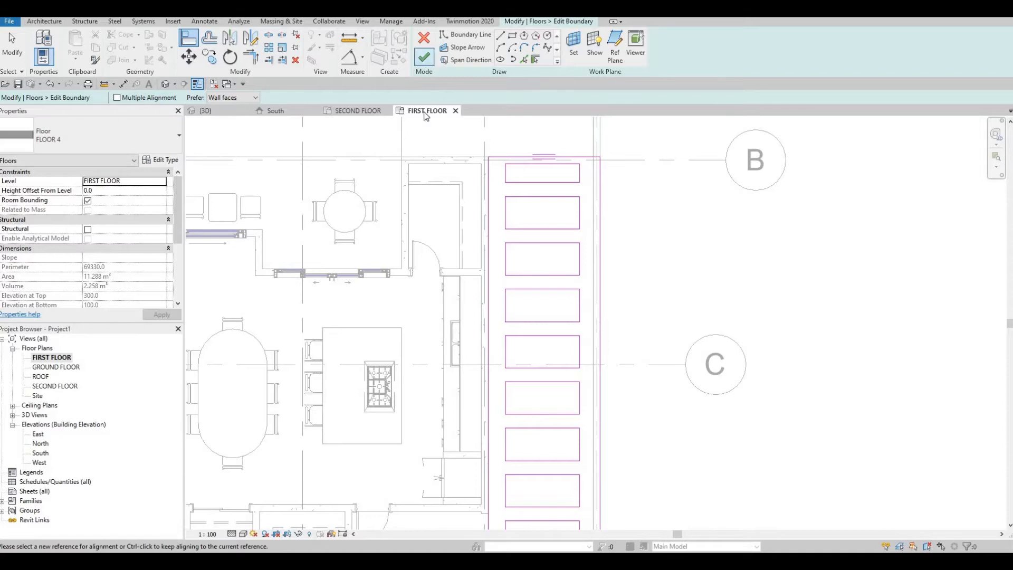
{"action": "left_click", "coordinate": [424, 57]}
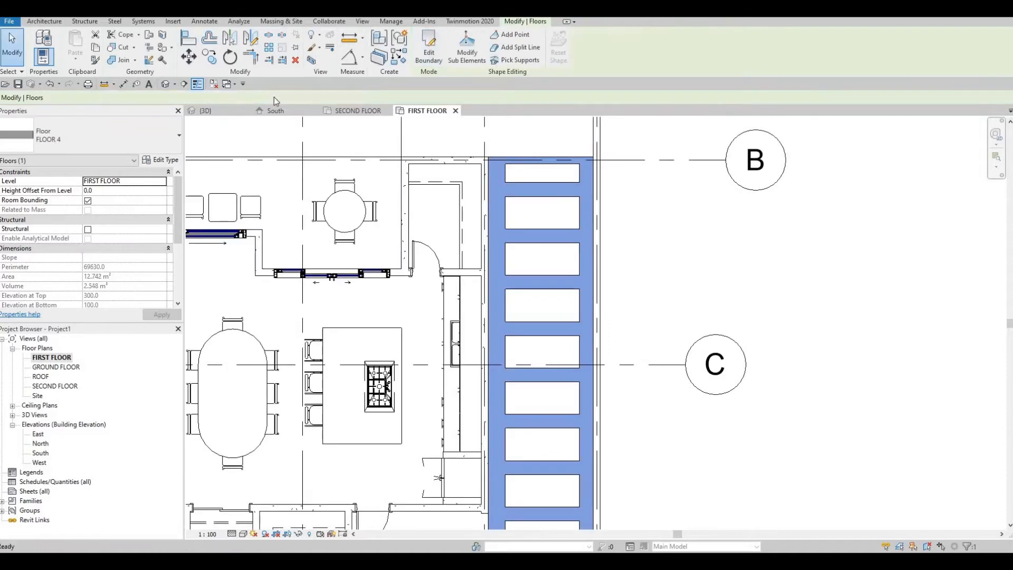
- Start a stair for the main entrance in the GROUND FLOOR plan, using the Precast Stair type
{"action": "left_click", "coordinate": [170, 85]}
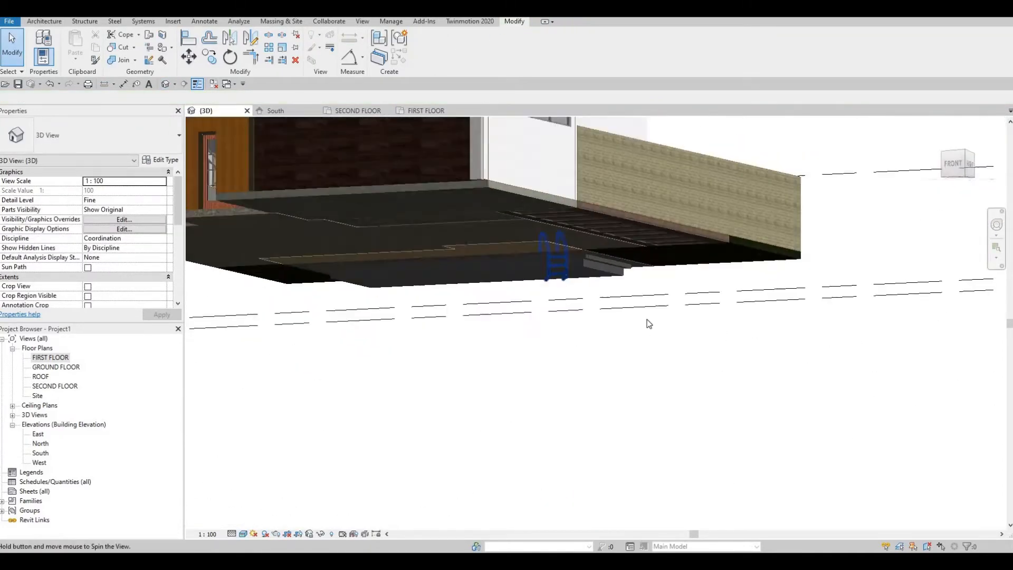
{"action": "middle_click_drag", "start_coordinate": [649, 323], "coordinate": [648, 322], "text": "shift"}
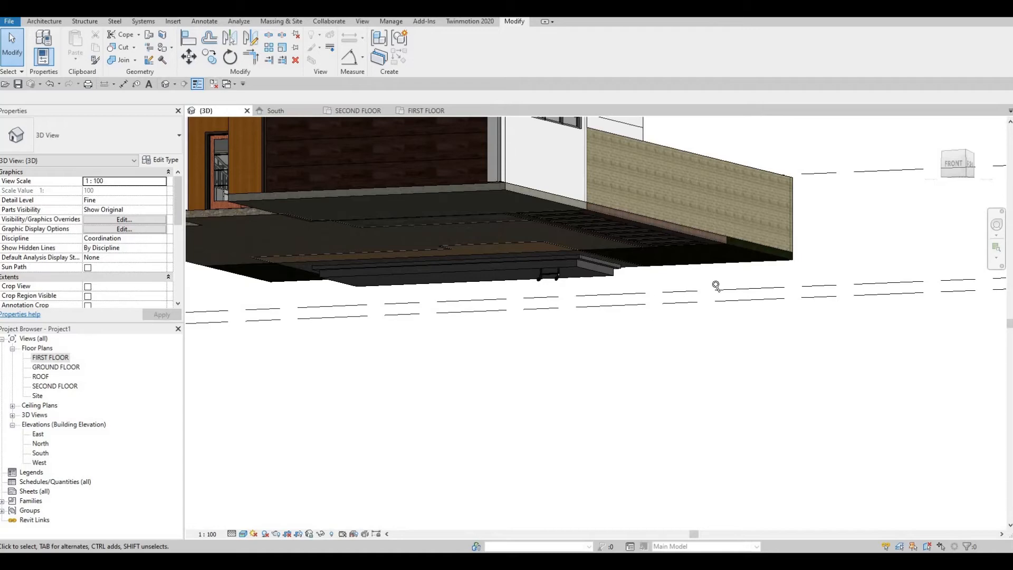
{"action": "middle_click_drag", "start_coordinate": [716, 286], "coordinate": [547, 327], "text": "shift"}
{"action": "scroll", "coordinate": [516, 308], "scroll_direction": "up", "scroll_amount": 3}
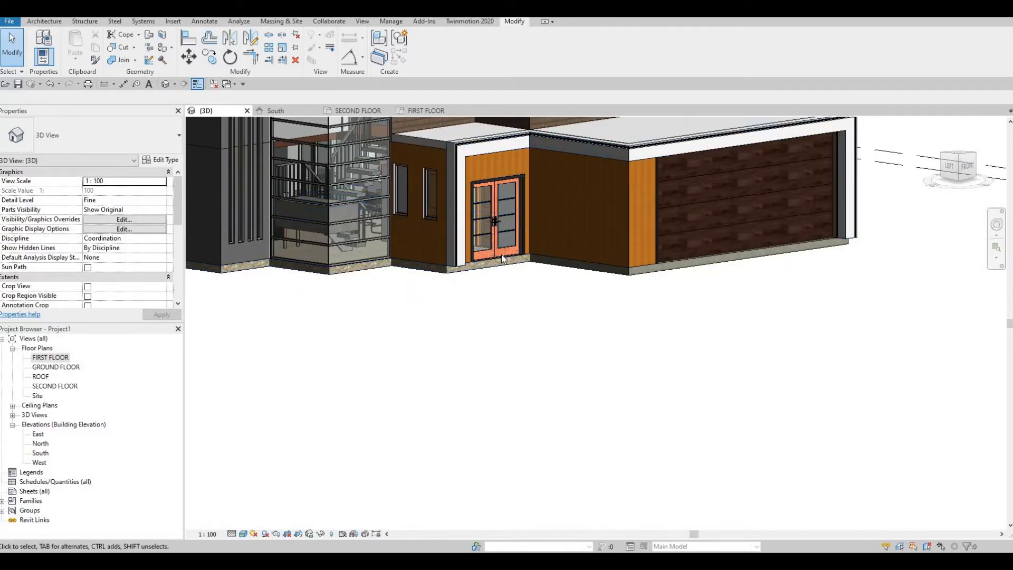
{"action": "scroll", "coordinate": [502, 268], "scroll_direction": "up", "scroll_amount": 3}
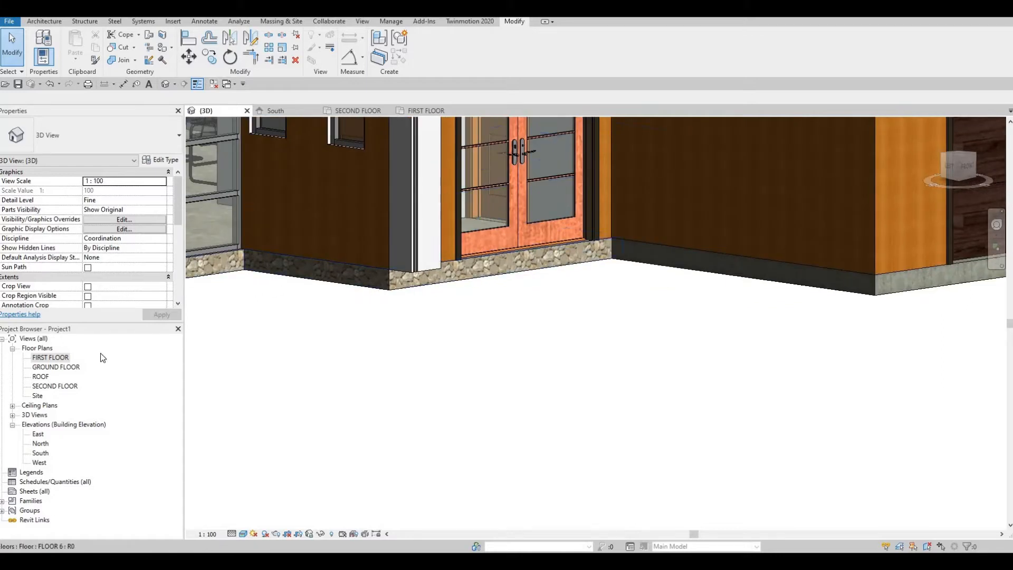
{"action": "double_click", "coordinate": [66, 369]}
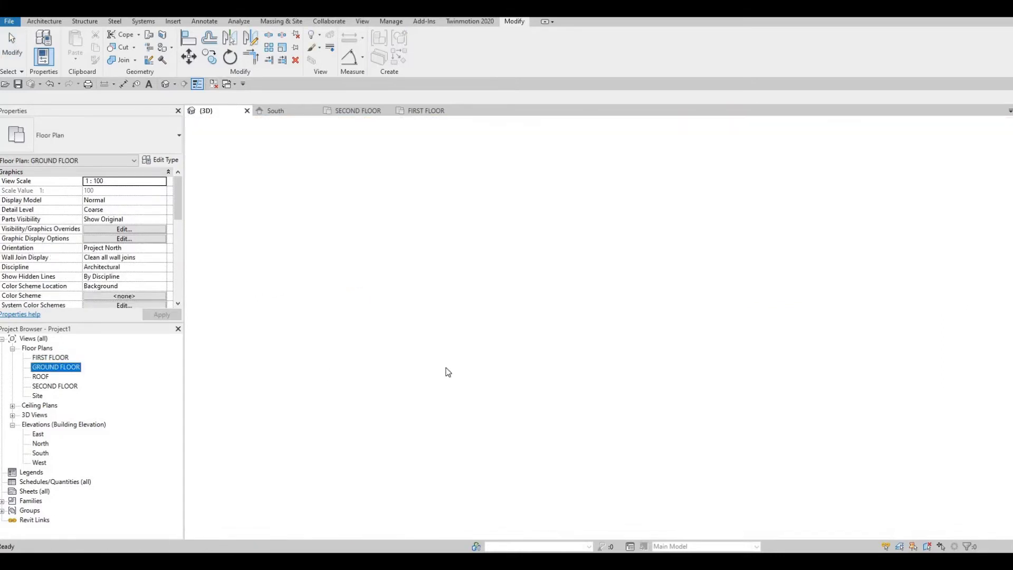
{"action": "scroll", "coordinate": [534, 379], "scroll_direction": "up", "scroll_amount": 6}
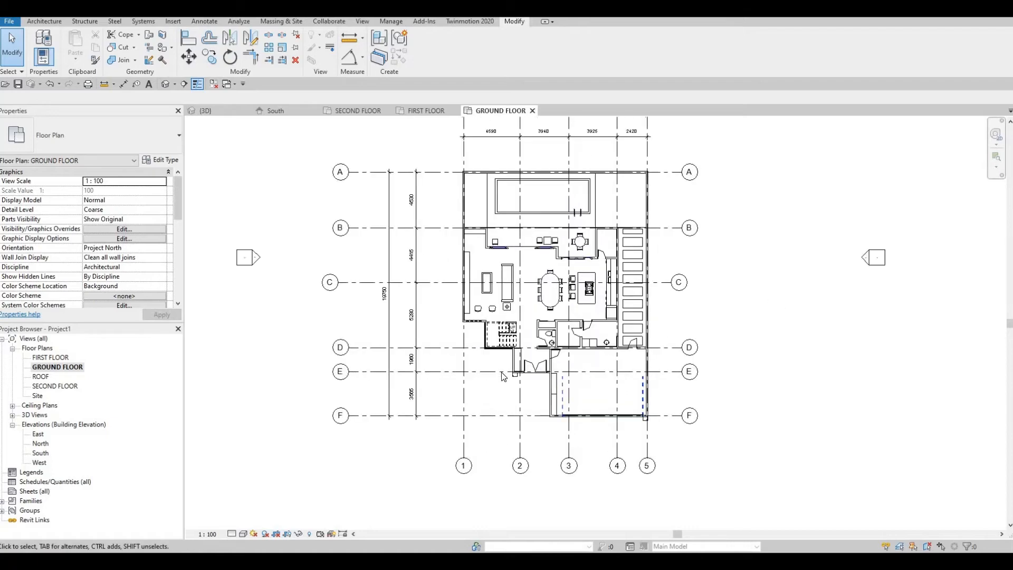
{"action": "left_click", "coordinate": [44, 23]}
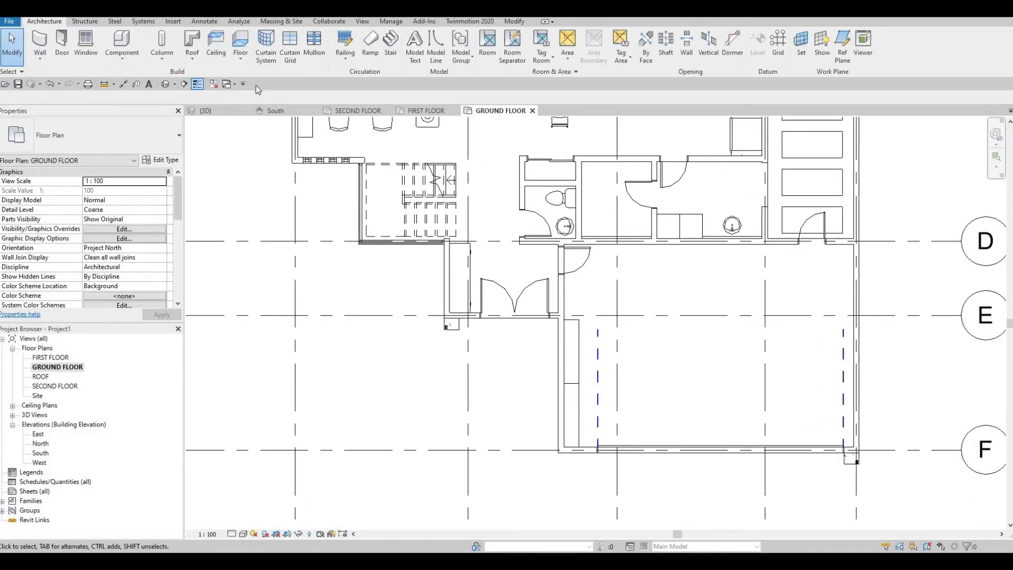
{"action": "left_click", "coordinate": [392, 57]}
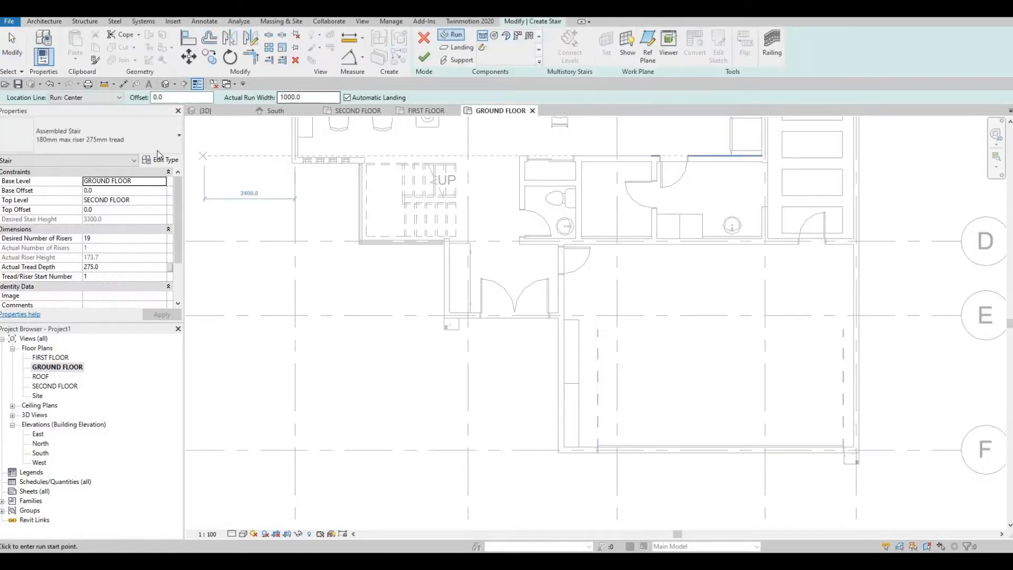
{"action": "left_click", "coordinate": [154, 141]}
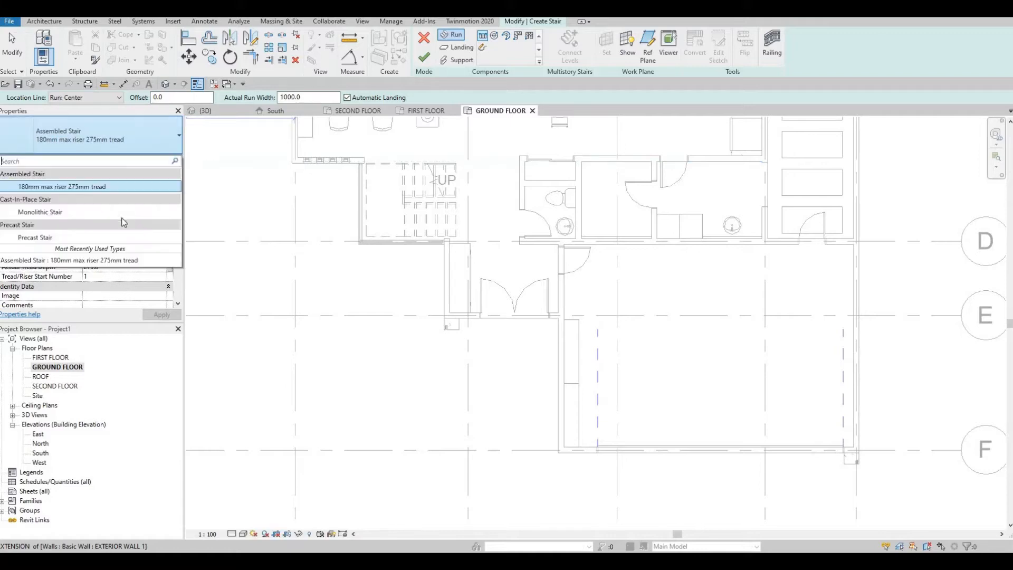
{"action": "left_click_drag", "start_coordinate": [83, 239], "coordinate": [84, 241]}
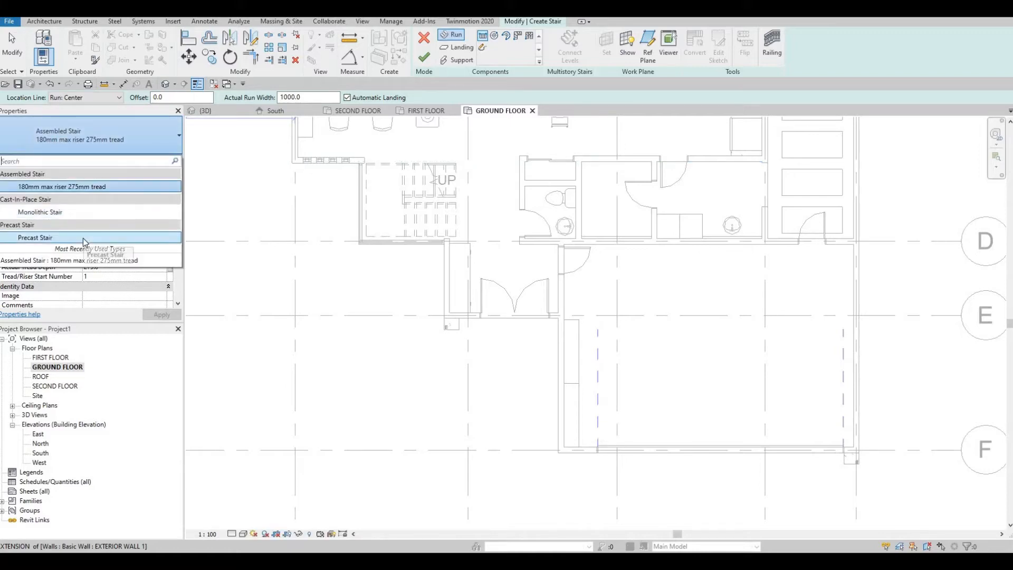
{"action": "left_click", "coordinate": [85, 240]}
- Set the new entrance stair's top level to FIRST FLOOR
{"action": "scroll", "coordinate": [437, 310], "scroll_direction": "up", "scroll_amount": 1}
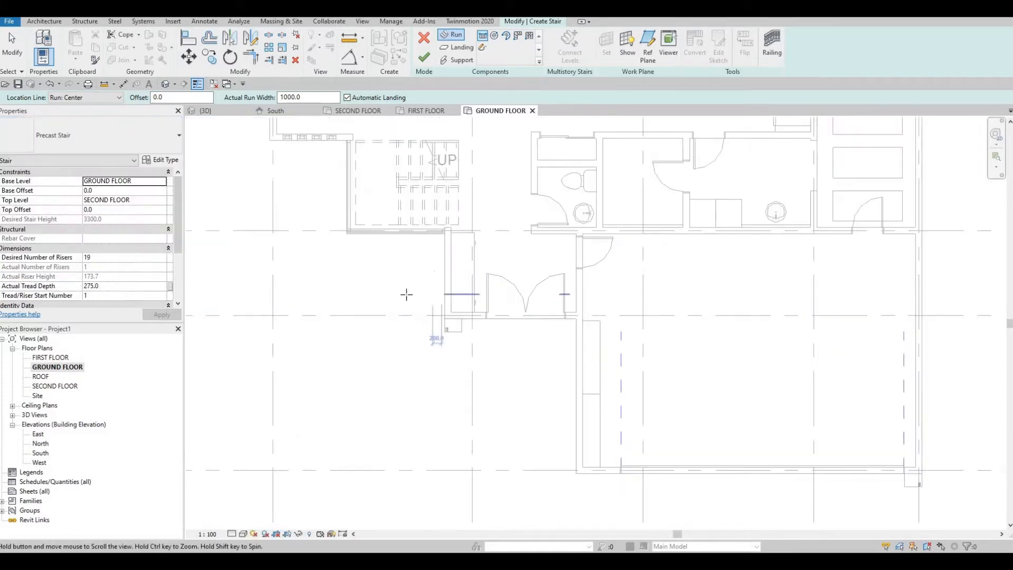
{"action": "scroll", "coordinate": [406, 294], "scroll_direction": "down", "scroll_amount": 1}
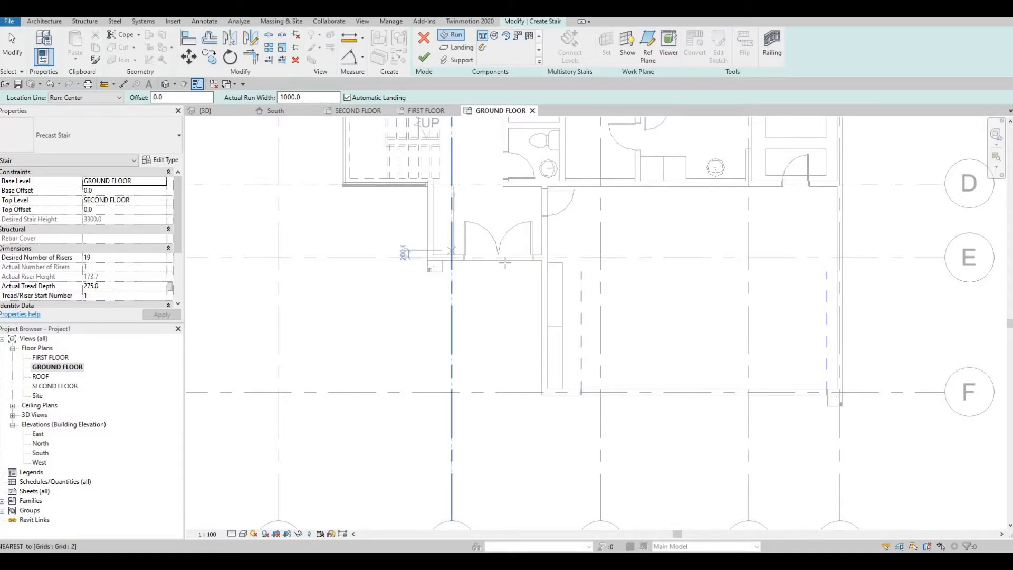
{"action": "scroll", "coordinate": [507, 257], "scroll_direction": "up", "scroll_amount": 1}
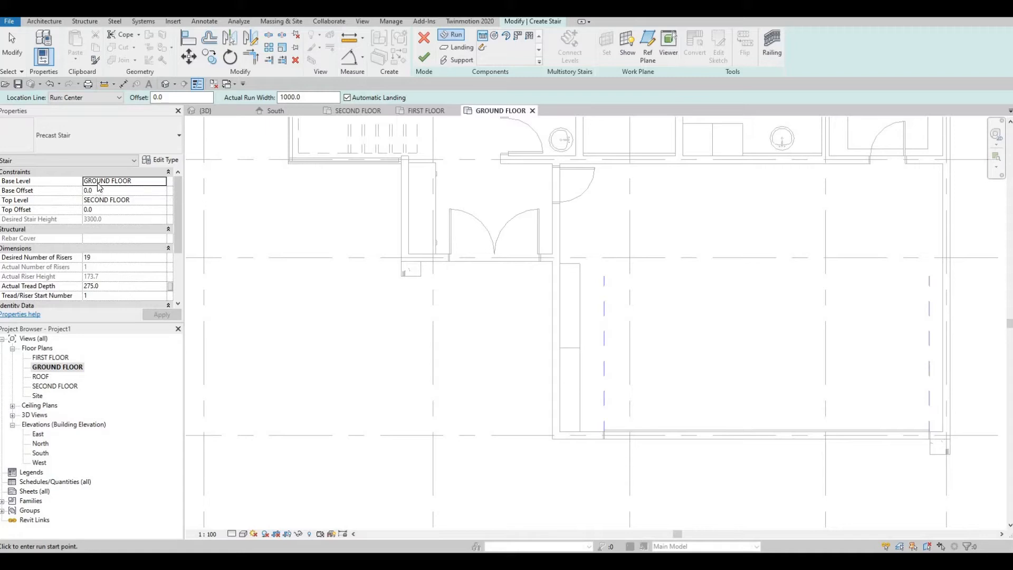
{"action": "left_click", "coordinate": [159, 201]}
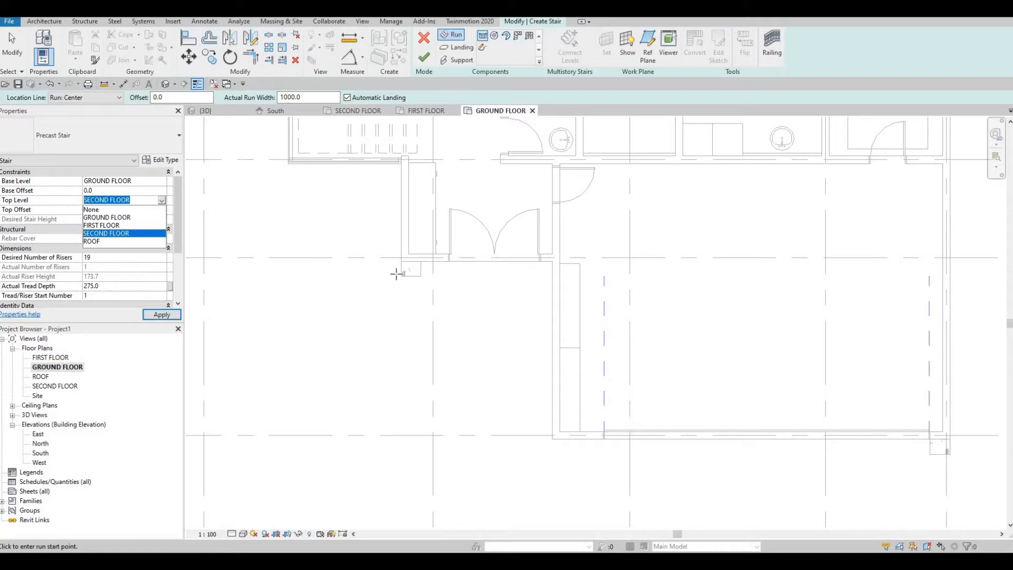
{"action": "key", "text": "Up"}
{"action": "key", "text": "Return"}
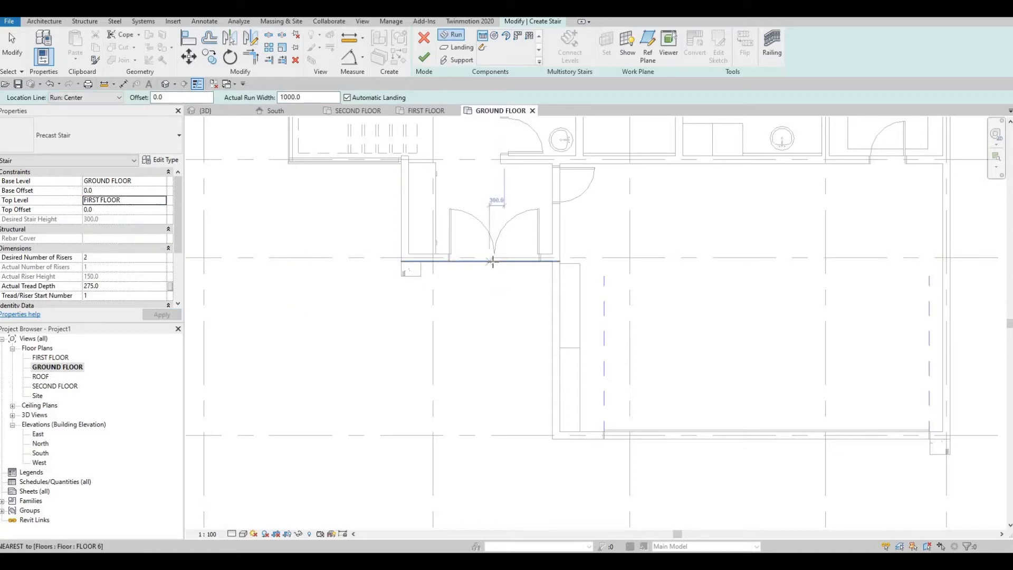
- Place a straight two-riser run, 1000 mm wide, outward from the middle of the entrance double door and finish the stair
{"action": "left_click", "coordinate": [493, 261]}
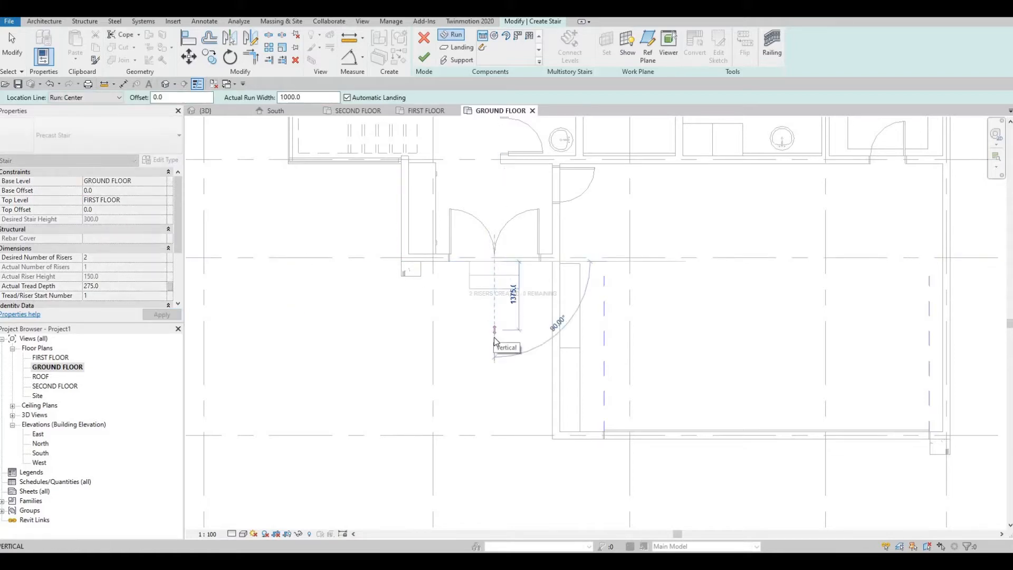
{"action": "left_click", "coordinate": [494, 341]}
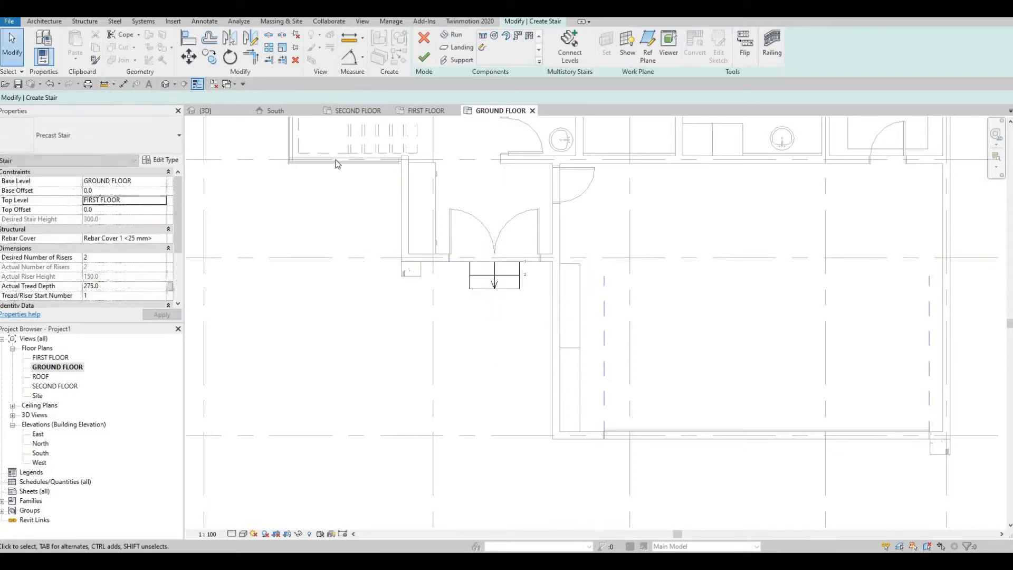
{"action": "left_click", "coordinate": [421, 61]}
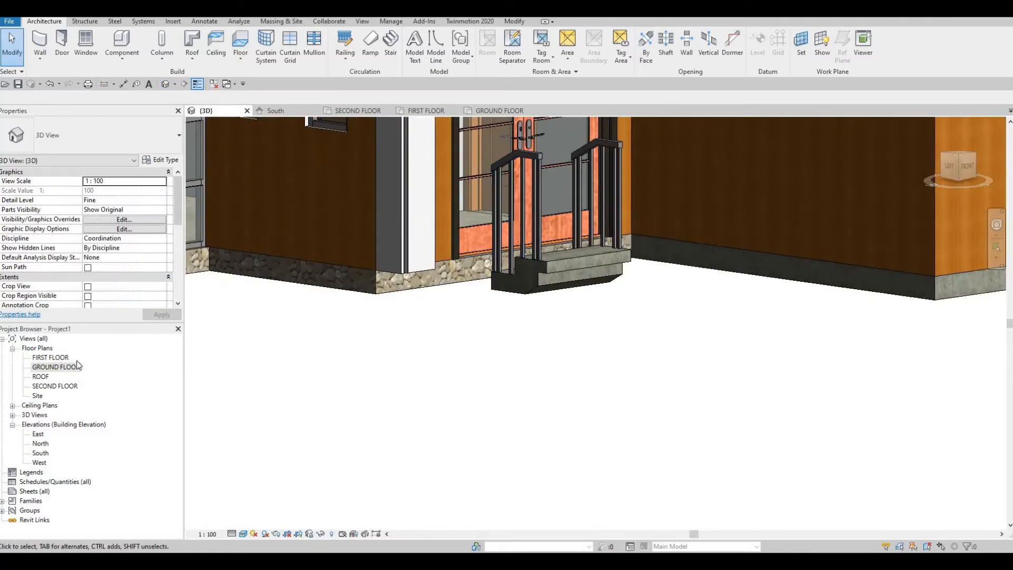
- Flip the entrance stair's direction in the GROUND FLOOR plan so it descends away from the double door
{"action": "double_click", "coordinate": [77, 362]}
{"action": "left_click", "coordinate": [496, 269]}
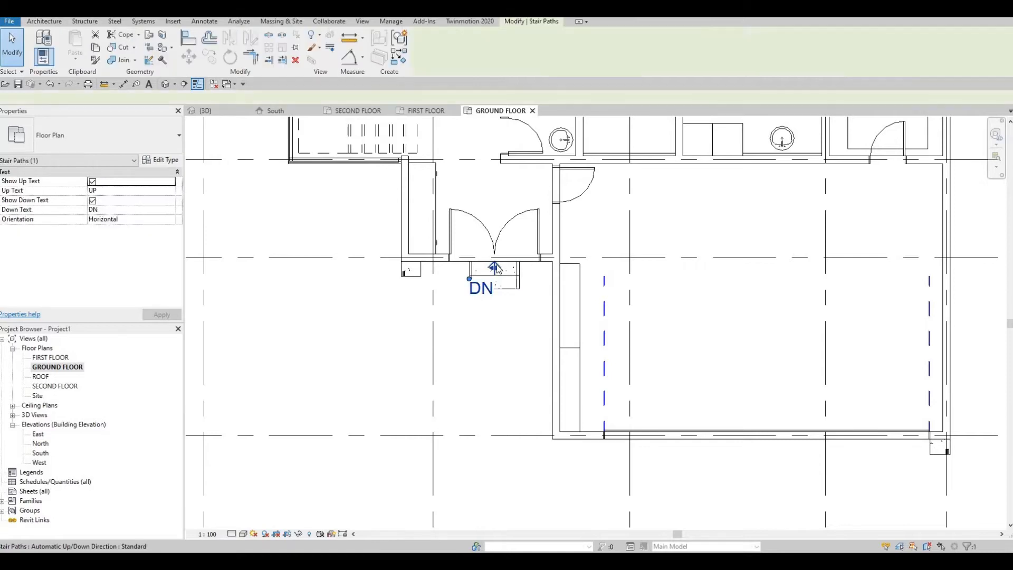
{"action": "scroll", "coordinate": [496, 269], "scroll_direction": "up", "scroll_amount": 2}
{"action": "key", "text": "Escape"}
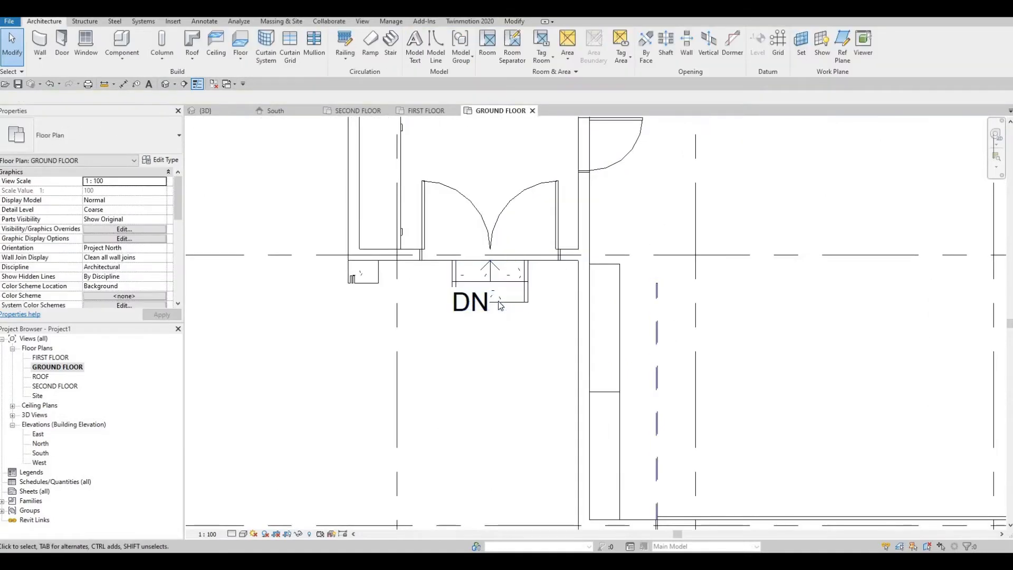
{"action": "left_click", "coordinate": [491, 273]}
{"action": "scroll", "coordinate": [492, 334], "scroll_direction": "up", "scroll_amount": 1}
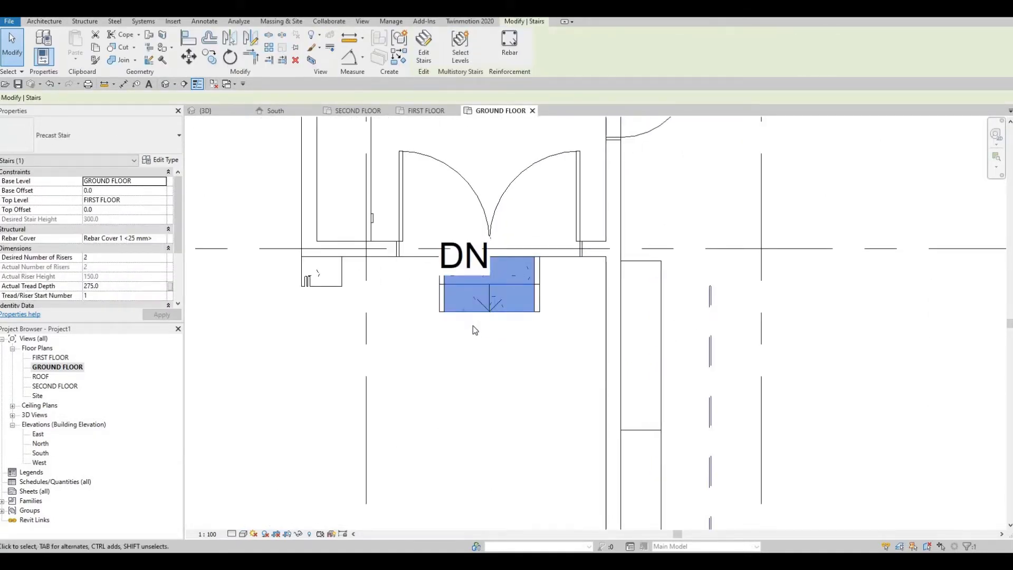
{"action": "key", "text": "Escape"}
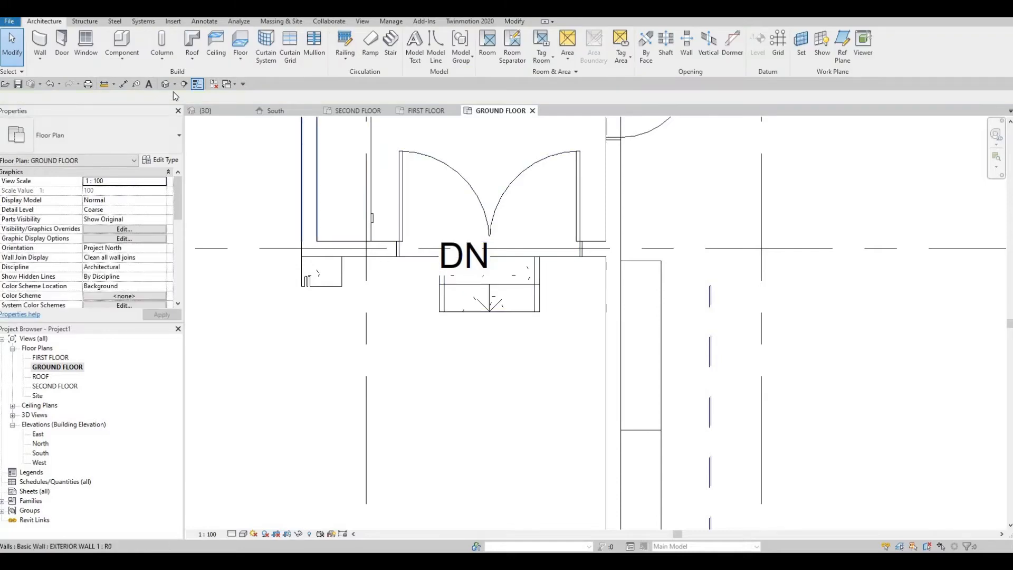
- Delete both railings from the entrance stair in the 3D view
{"action": "left_click", "coordinate": [165, 84]}
{"action": "scroll", "coordinate": [311, 331], "scroll_direction": "up", "scroll_amount": 4}
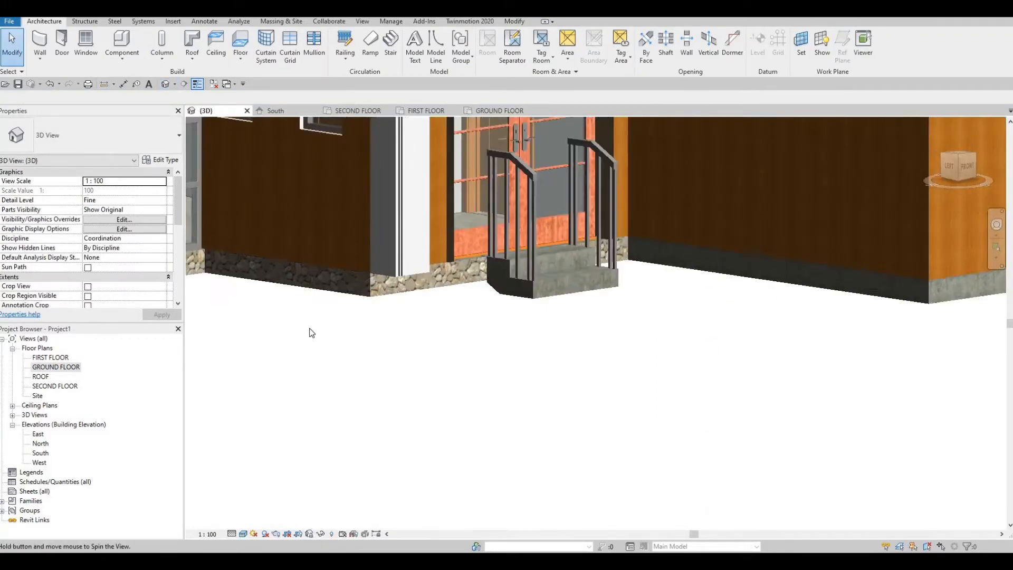
{"action": "scroll", "coordinate": [338, 301], "scroll_direction": "up", "scroll_amount": 5}
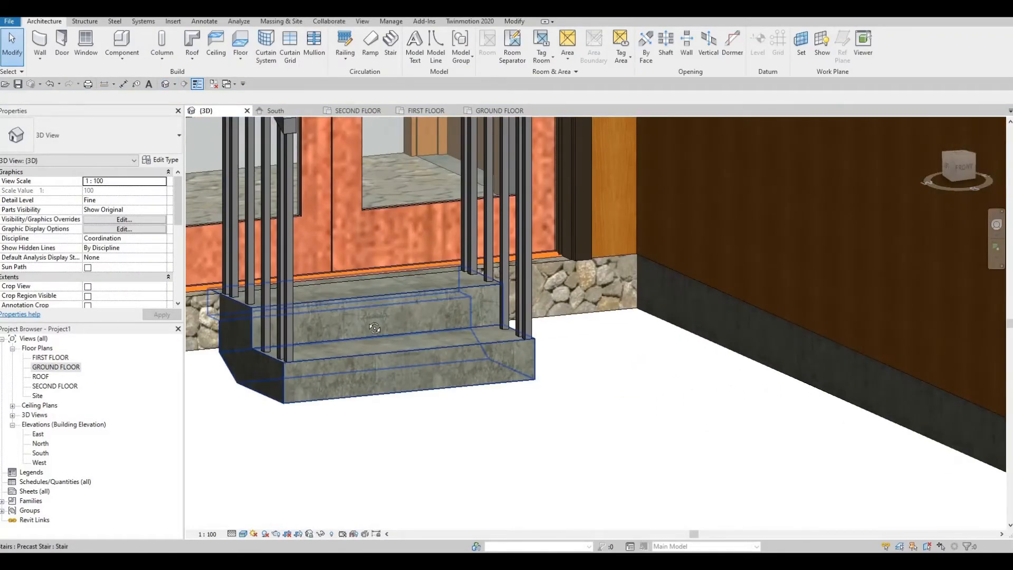
{"action": "middle_click_drag", "start_coordinate": [405, 325], "coordinate": [423, 339], "text": "shift"}
{"action": "middle_click_drag", "start_coordinate": [484, 328], "coordinate": [543, 310], "text": "shift"}
{"action": "scroll", "coordinate": [607, 278], "scroll_direction": "up", "scroll_amount": 1}
{"action": "scroll", "coordinate": [607, 272], "scroll_direction": "down", "scroll_amount": 4}
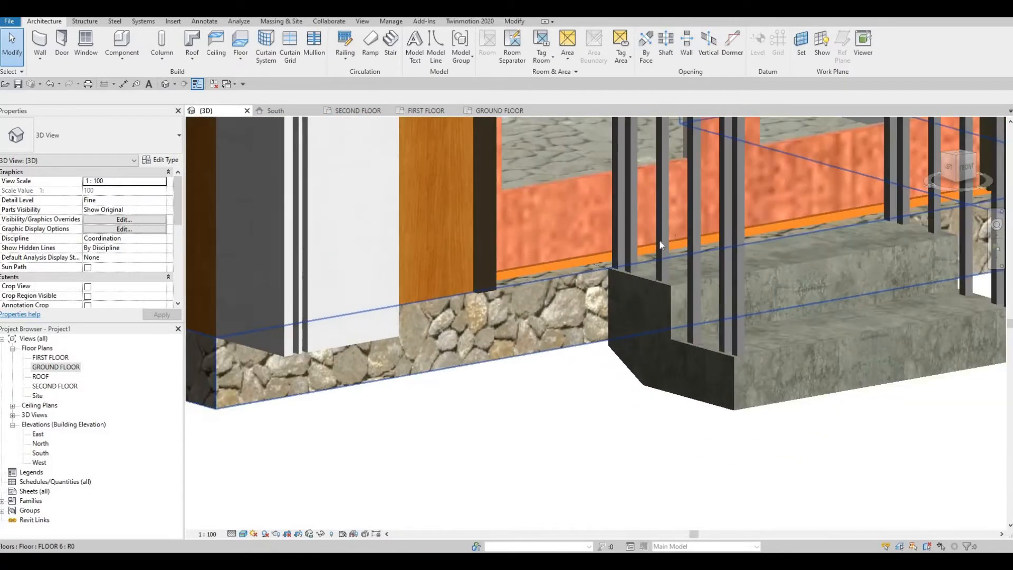
{"action": "left_click", "coordinate": [675, 223]}
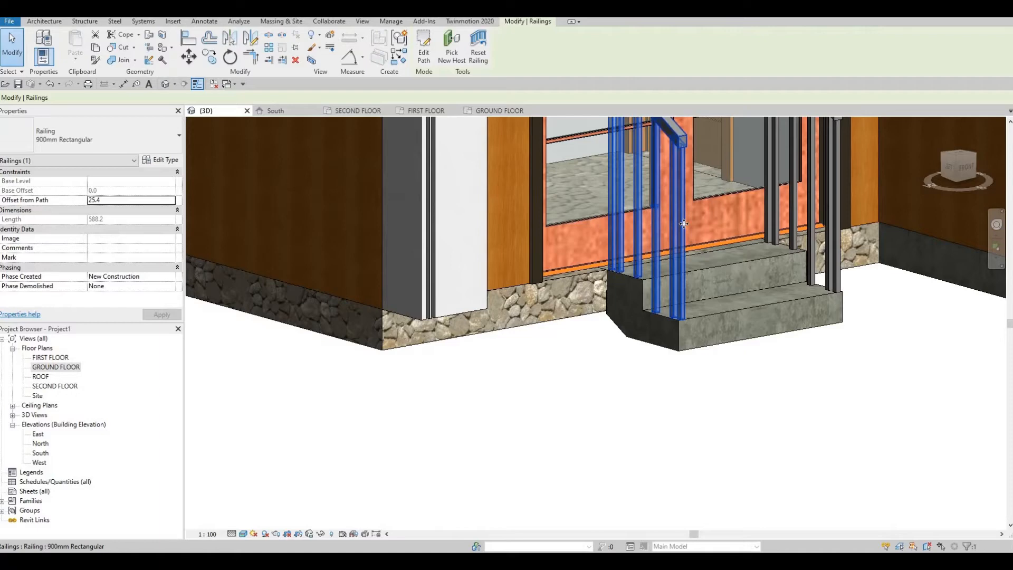
{"action": "key", "text": "Delete"}
{"action": "left_click", "coordinate": [818, 208]}
{"action": "key", "text": "Delete"}
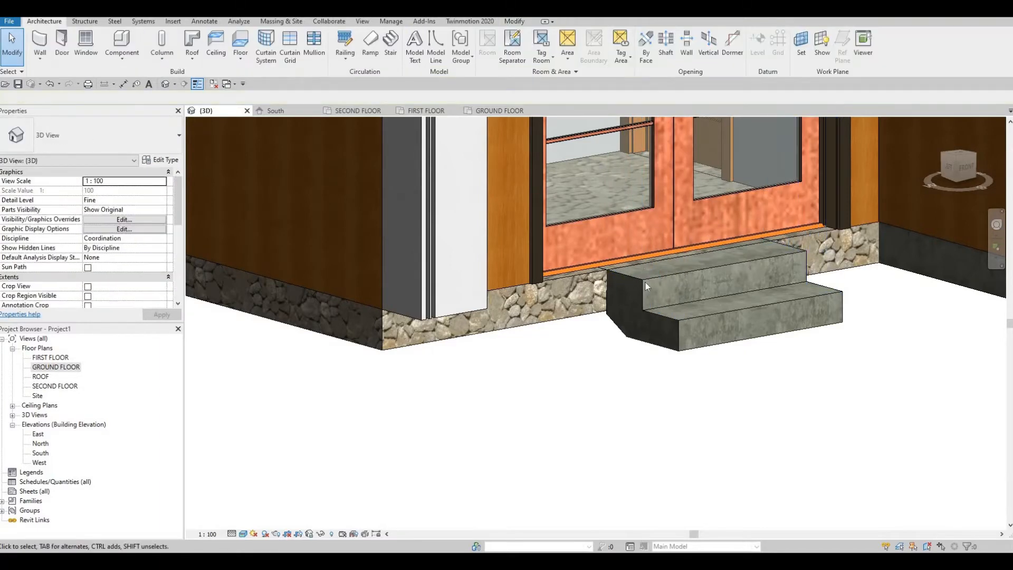
- Change the entrance stair's type to Cast-In-Place Monolithic Stair
{"action": "left_click", "coordinate": [645, 283]}
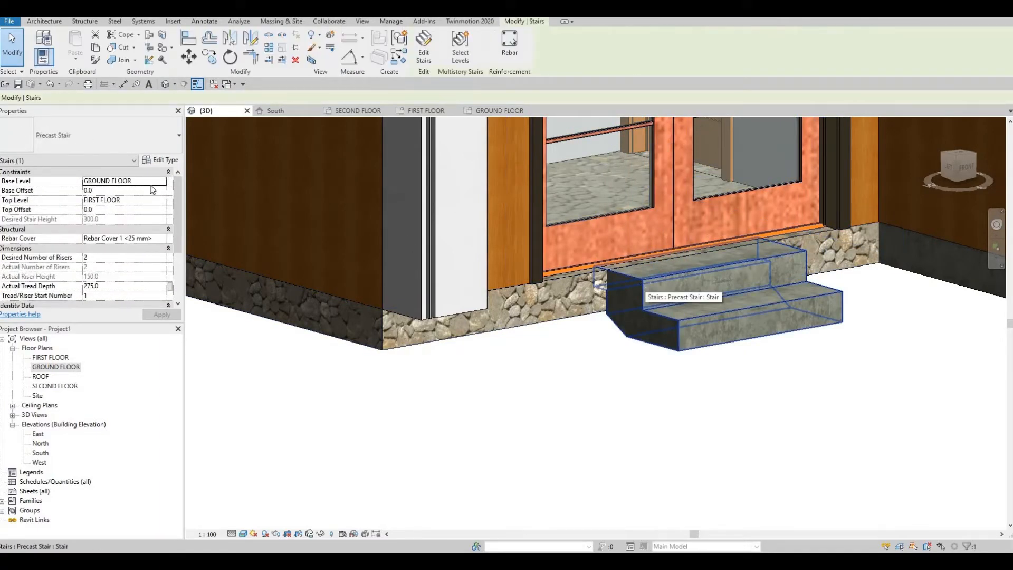
{"action": "left_click", "coordinate": [143, 147]}
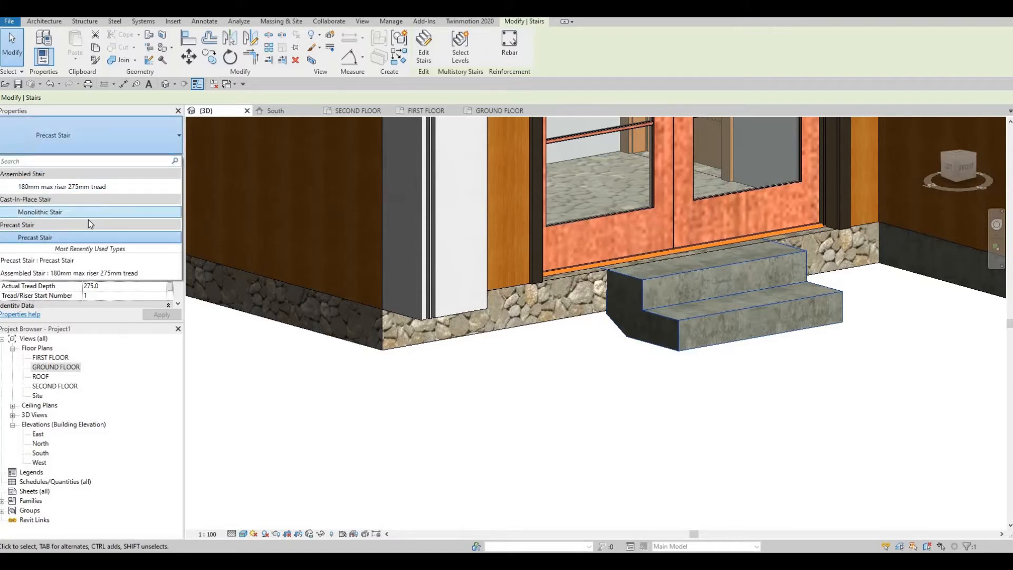
{"action": "left_click", "coordinate": [89, 216]}
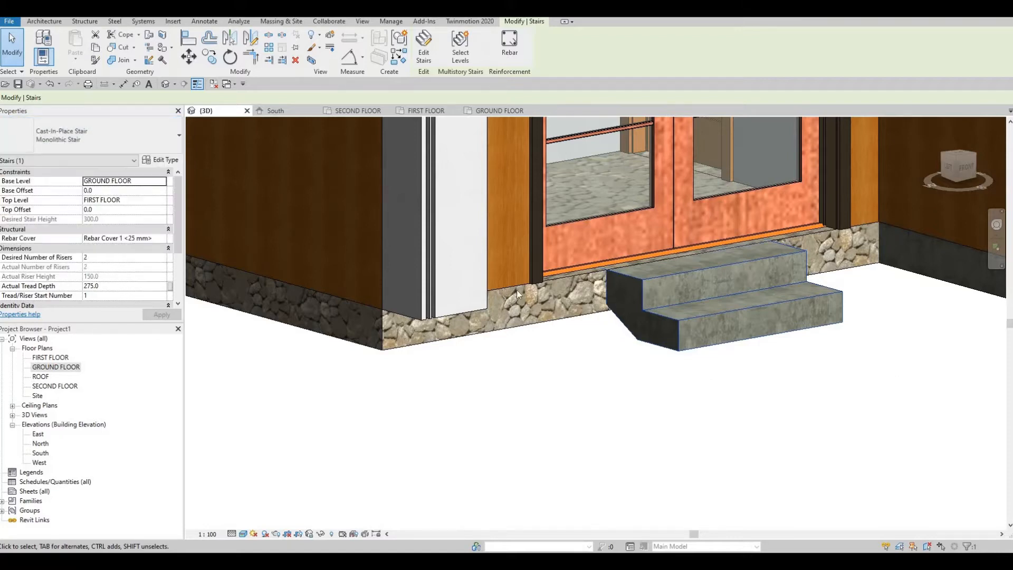
{"action": "key", "text": "Escape"}
{"action": "middle_click_drag", "start_coordinate": [568, 269], "coordinate": [487, 249]}
{"action": "middle_click_drag", "start_coordinate": [679, 291], "coordinate": [731, 297], "text": "shift"}
{"action": "middle_click_drag", "start_coordinate": [731, 296], "coordinate": [457, 229]}
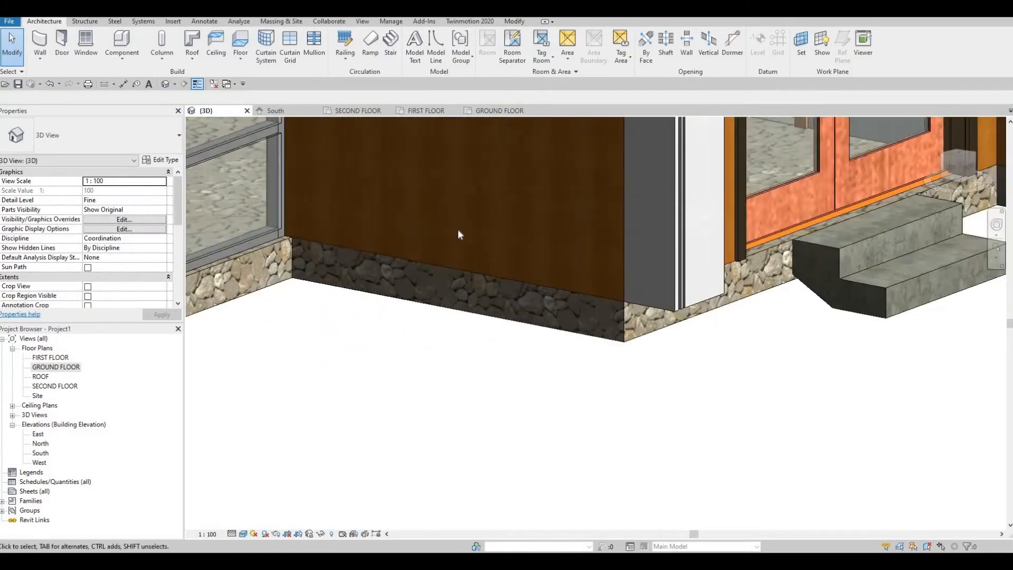
- Select the entrance stair in the 3D view and bring up its dimension properties
{"action": "middle_click_drag", "start_coordinate": [844, 241], "coordinate": [462, 227]}
{"action": "scroll", "coordinate": [462, 231], "scroll_direction": "up", "scroll_amount": 1}
{"action": "left_click", "coordinate": [463, 232]}
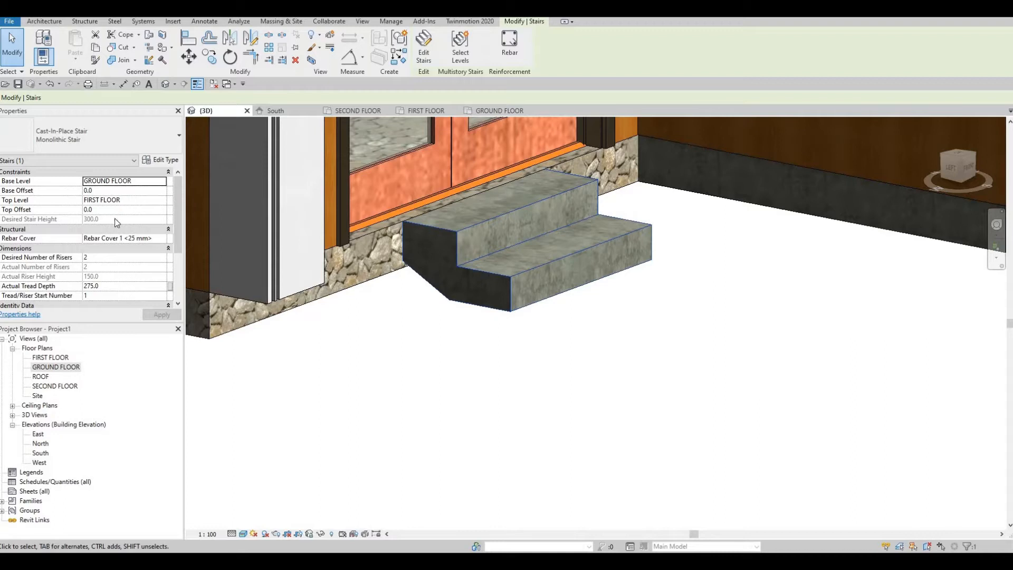
{"action": "scroll", "coordinate": [117, 222], "scroll_direction": "down", "scroll_amount": 2}
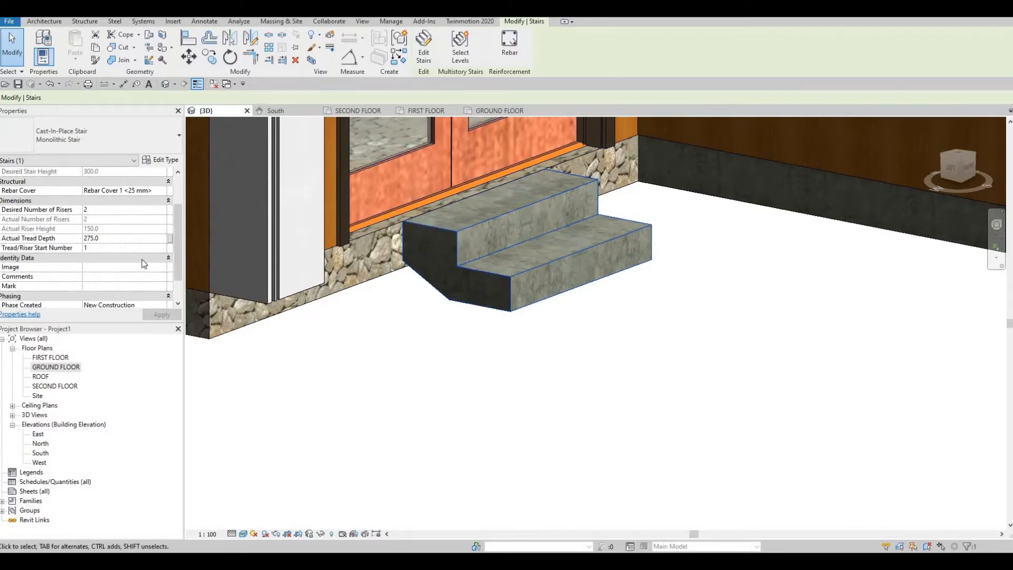
{"action": "scroll", "coordinate": [144, 263], "scroll_direction": "up", "scroll_amount": 2}
{"action": "scroll", "coordinate": [145, 260], "scroll_direction": "down", "scroll_amount": 3}
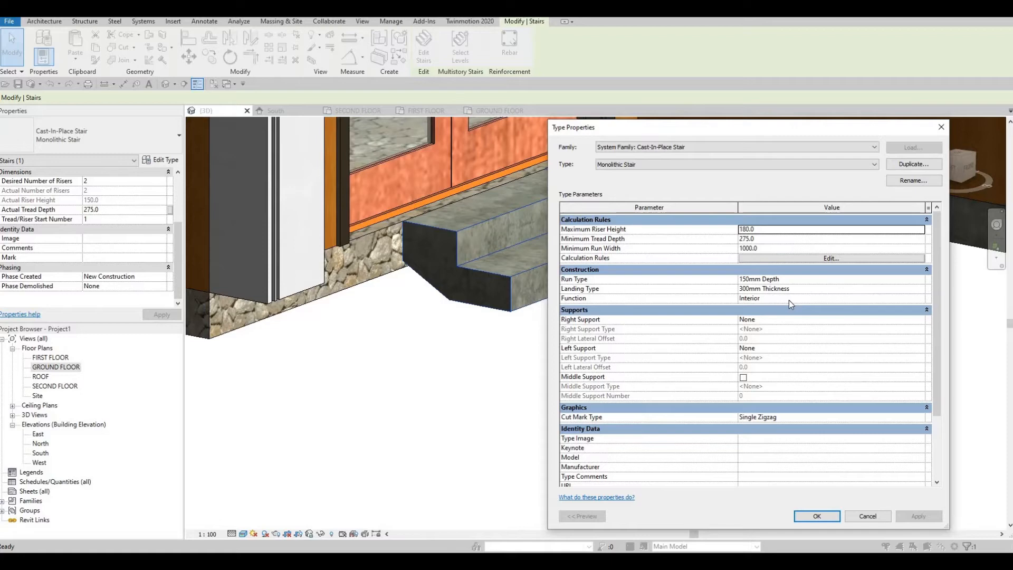
{"action": "left_click", "coordinate": [777, 240]}
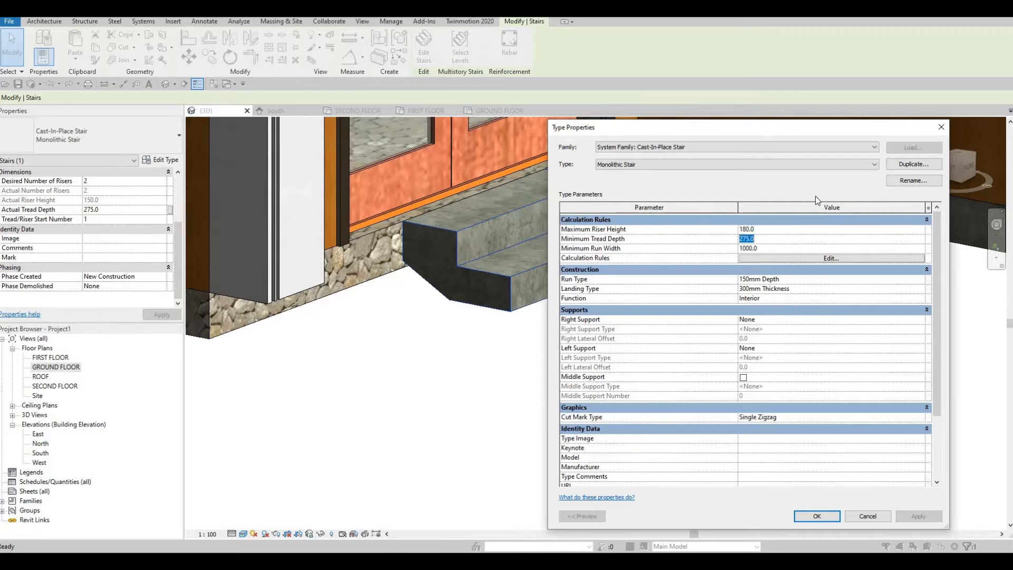
{"action": "key", "text": "Escape"}
{"action": "key", "text": "Escape"}
- Set the entrance stair's actual tread depth to 1000 mm
{"action": "scroll", "coordinate": [110, 233], "scroll_direction": "up", "scroll_amount": 1}
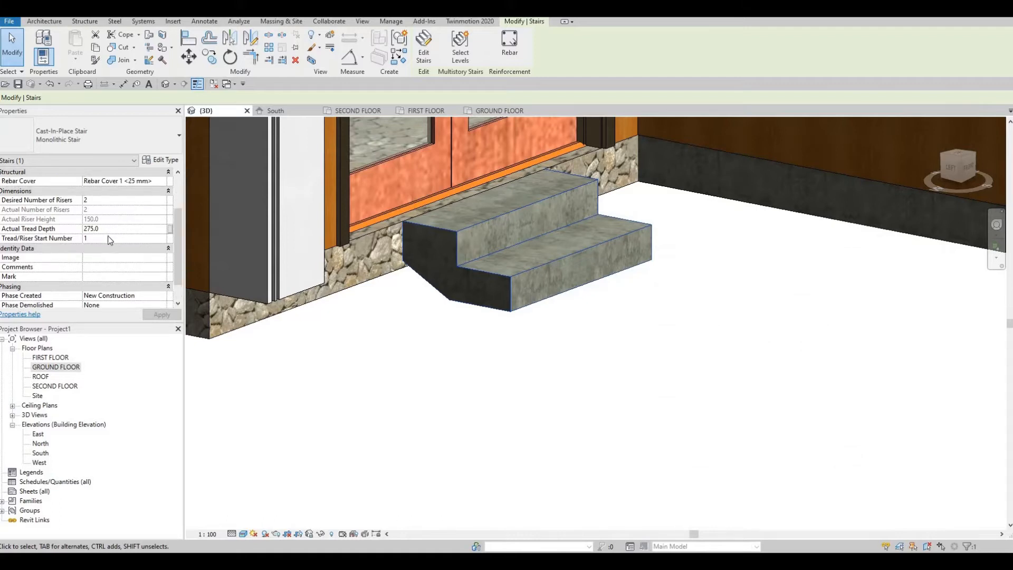
{"action": "scroll", "coordinate": [110, 248], "scroll_direction": "up", "scroll_amount": 3}
{"action": "scroll", "coordinate": [117, 249], "scroll_direction": "down", "scroll_amount": 2}
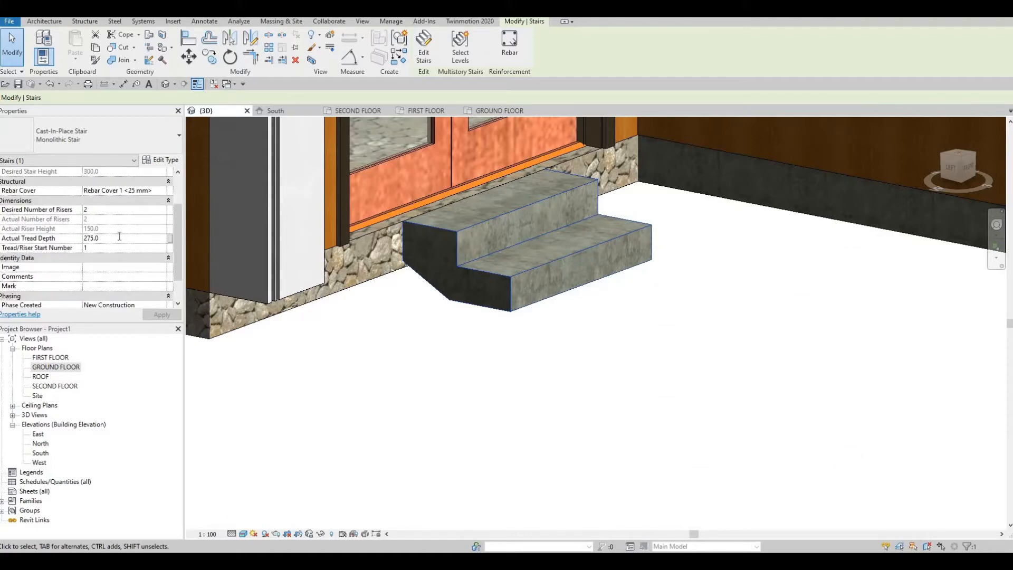
{"action": "left_click", "coordinate": [119, 236]}
{"action": "left_click", "coordinate": [158, 315]}
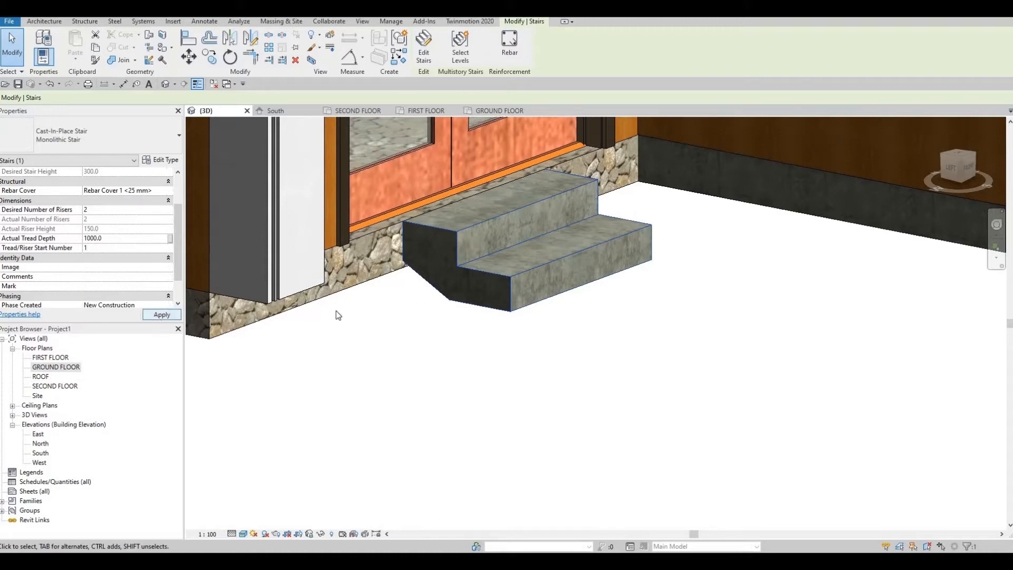
{"action": "key", "text": "Escape"}
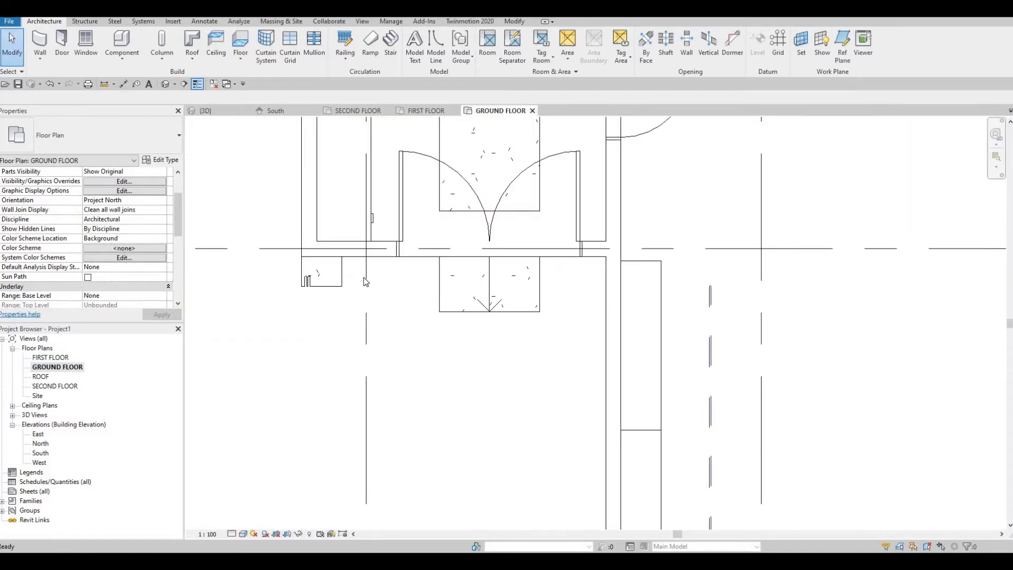
- Move the entrance stair outside in the GROUND FLOOR plan and align its inner edge with the outer face of the entrance wall
{"action": "middle_click_drag", "start_coordinate": [409, 331], "coordinate": [382, 277]}
{"action": "scroll", "coordinate": [382, 277], "scroll_direction": "down", "scroll_amount": 3}
{"action": "left_click_drag", "start_coordinate": [429, 265], "coordinate": [407, 348]}
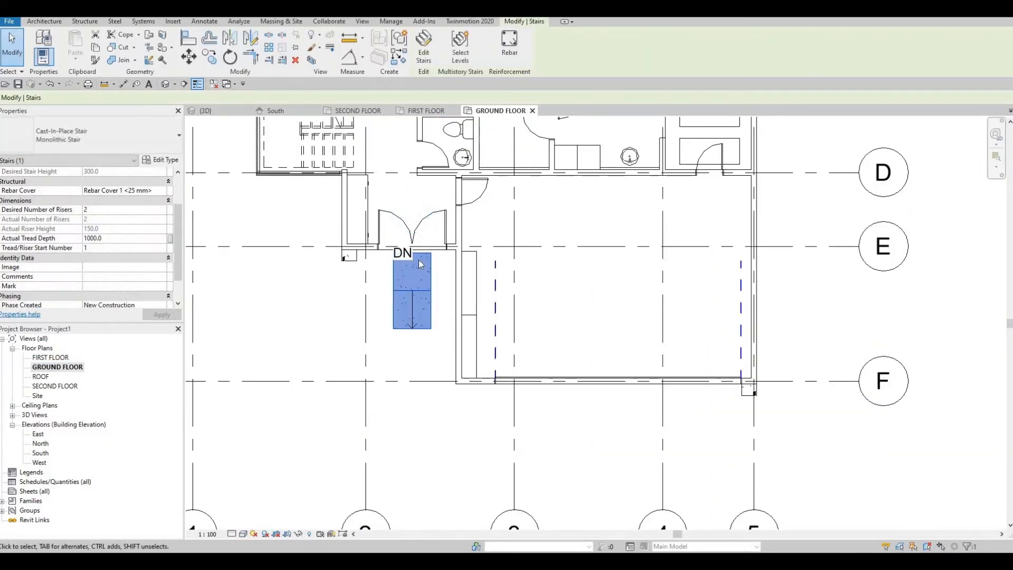
{"action": "scroll", "coordinate": [419, 256], "scroll_direction": "up", "scroll_amount": 4}
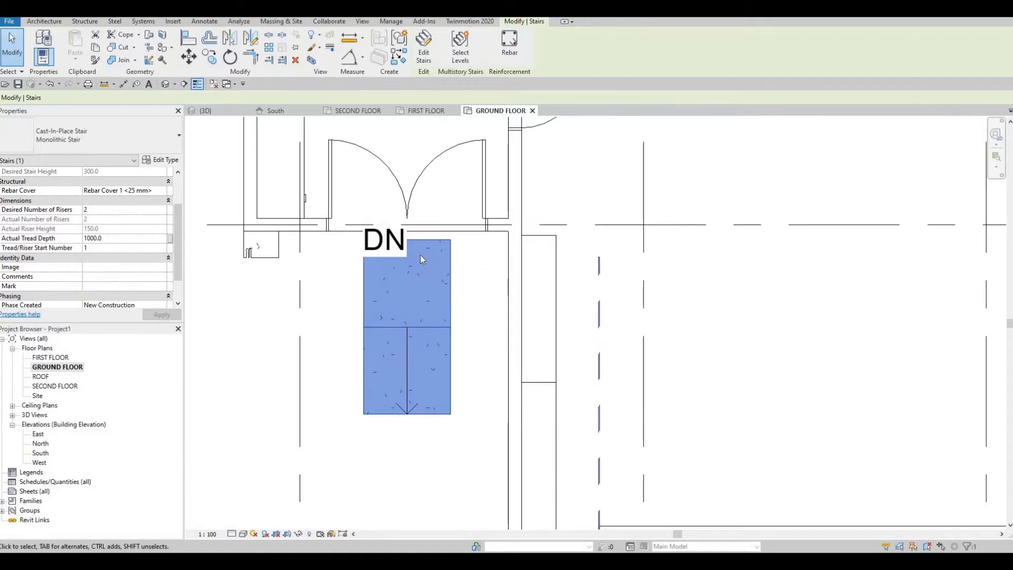
{"action": "key", "text": "a"}
{"action": "key", "text": "l"}
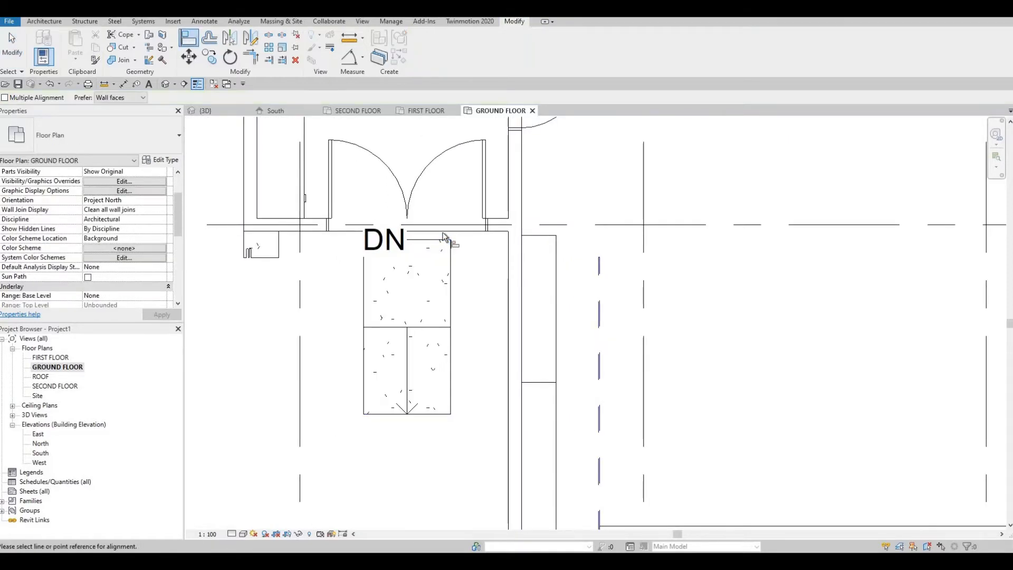
{"action": "left_click", "coordinate": [445, 232]}
{"action": "left_click", "coordinate": [441, 240]}
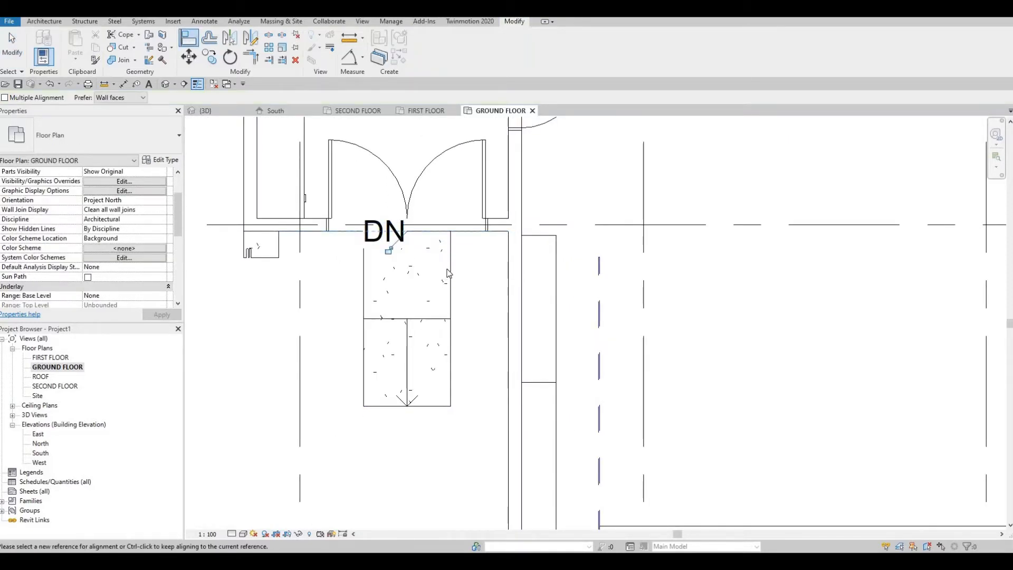
{"action": "key", "text": "Escape"}
{"action": "key", "text": "Escape"}
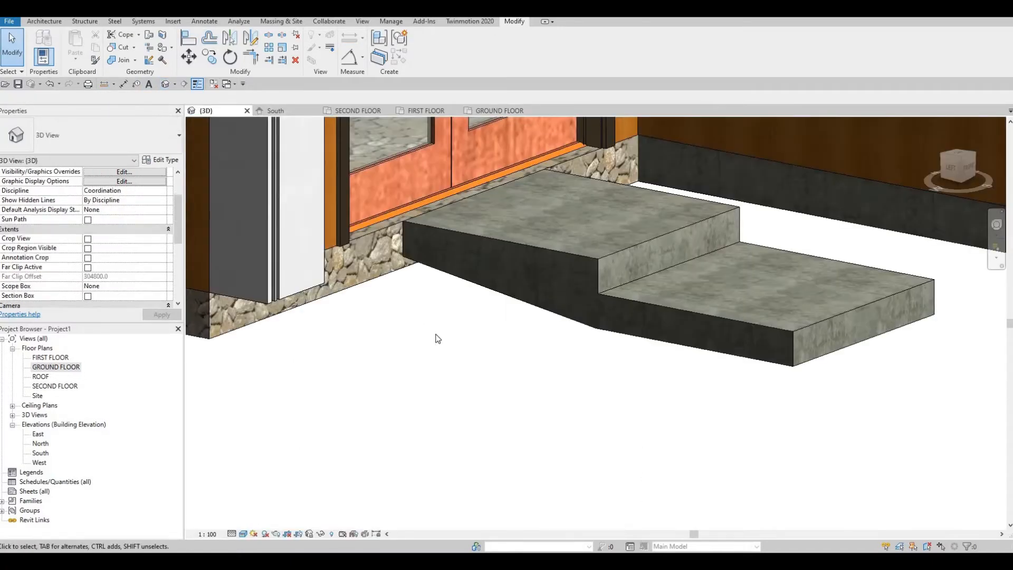
- Edit the entrance stair in the GROUND FLOOR plan and widen its run on both sides to about 2554 mm
{"action": "middle_click_drag", "start_coordinate": [436, 335], "coordinate": [601, 294]}
{"action": "scroll", "coordinate": [431, 325], "scroll_direction": "down", "scroll_amount": 2}
{"action": "middle_click_drag", "start_coordinate": [499, 300], "coordinate": [414, 275]}
{"action": "scroll", "coordinate": [414, 275], "scroll_direction": "down", "scroll_amount": 1}
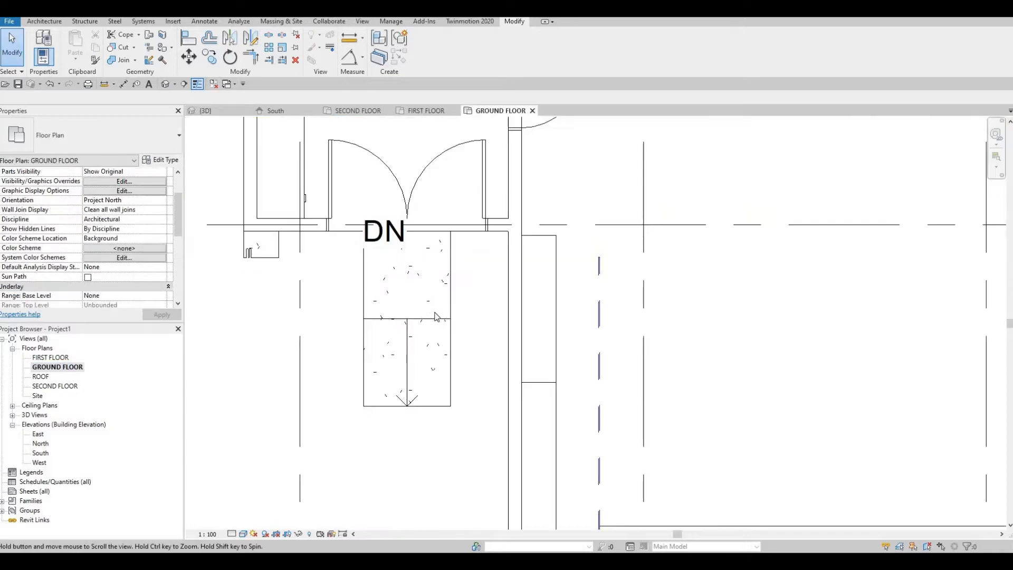
{"action": "left_click", "coordinate": [434, 317]}
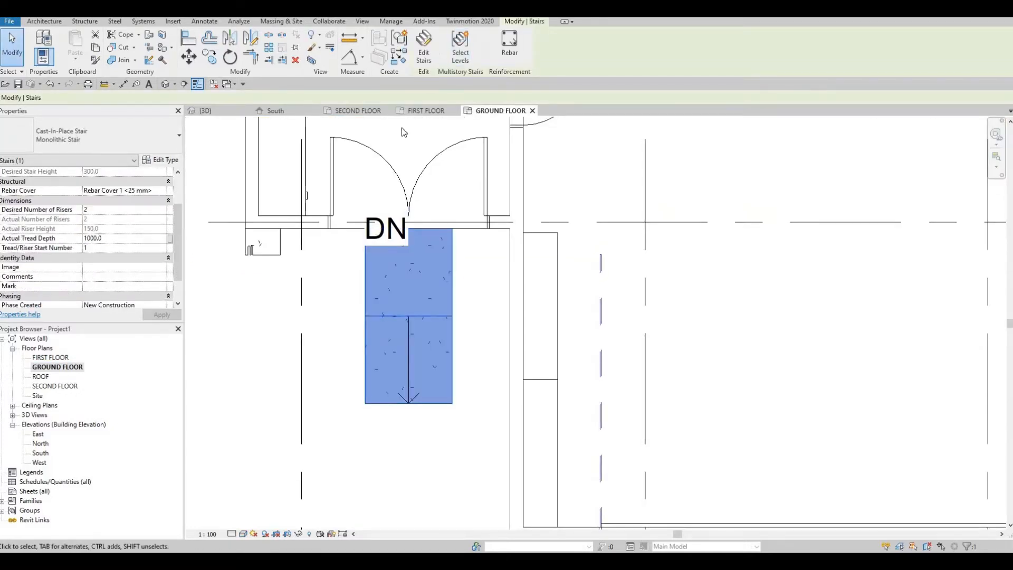
{"action": "left_click", "coordinate": [423, 45]}
{"action": "left_click", "coordinate": [452, 290]}
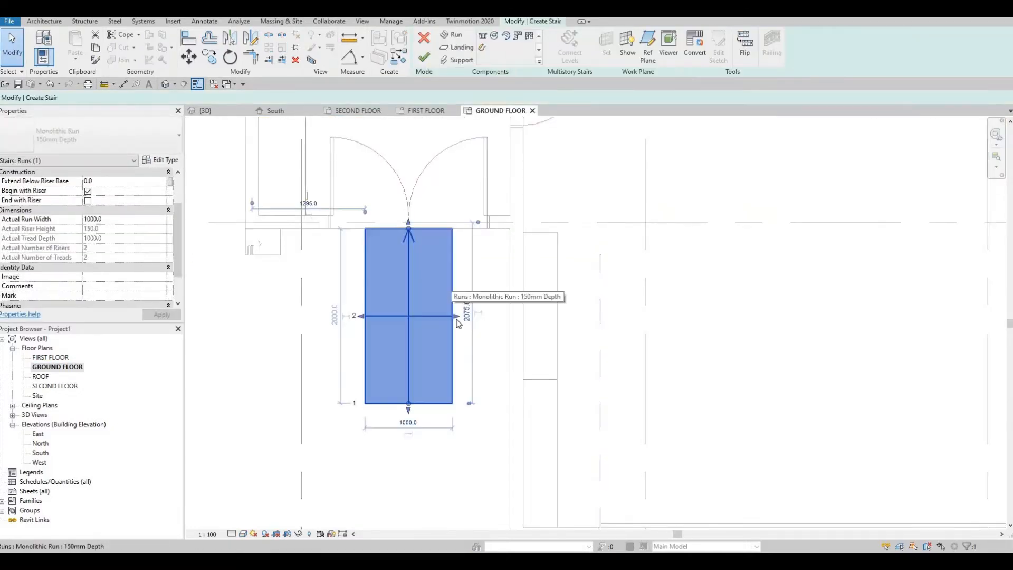
{"action": "left_click_drag", "start_coordinate": [475, 318], "coordinate": [510, 322]}
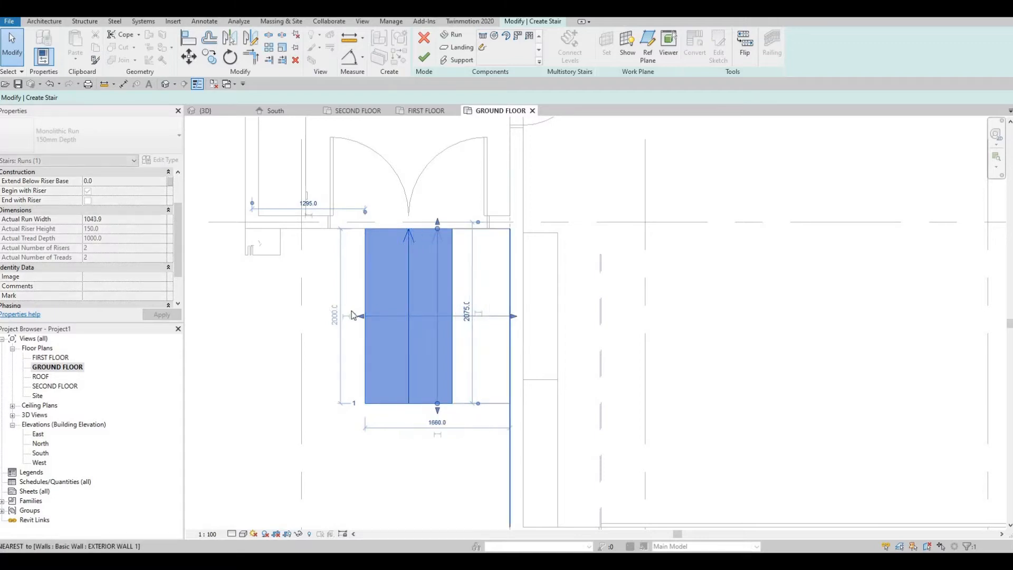
{"action": "left_click_drag", "start_coordinate": [348, 319], "coordinate": [285, 320]}
{"action": "scroll", "coordinate": [283, 251], "scroll_direction": "up", "scroll_amount": 2}
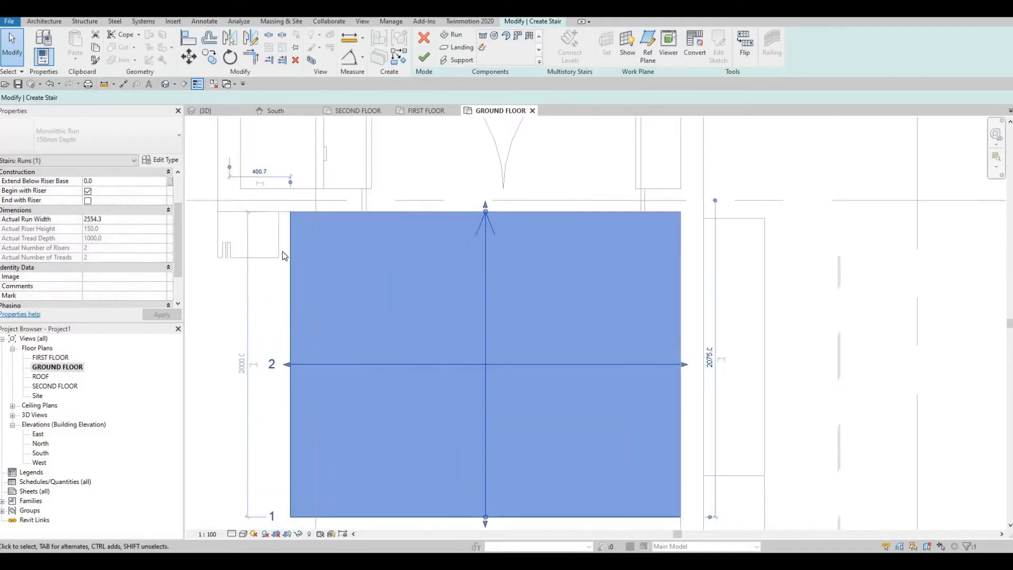
- Align the run's side edge with the adjacent face of the pier beside the door and finish the stair edit
{"action": "left_click", "coordinate": [285, 256]}
{"action": "key", "text": "a"}
{"action": "key", "text": "l"}
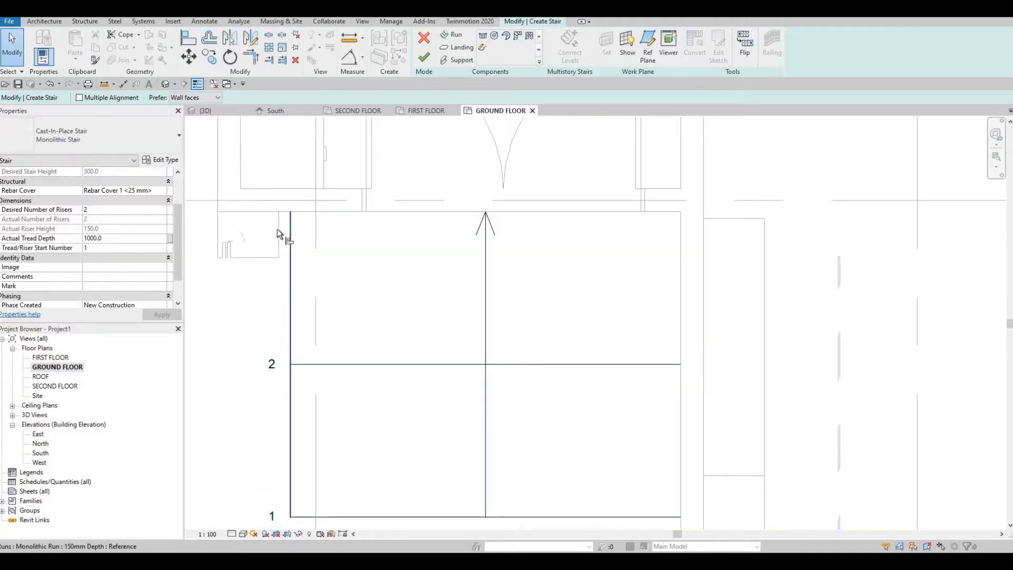
{"action": "left_click", "coordinate": [289, 227]}
{"action": "left_click", "coordinate": [290, 227]}
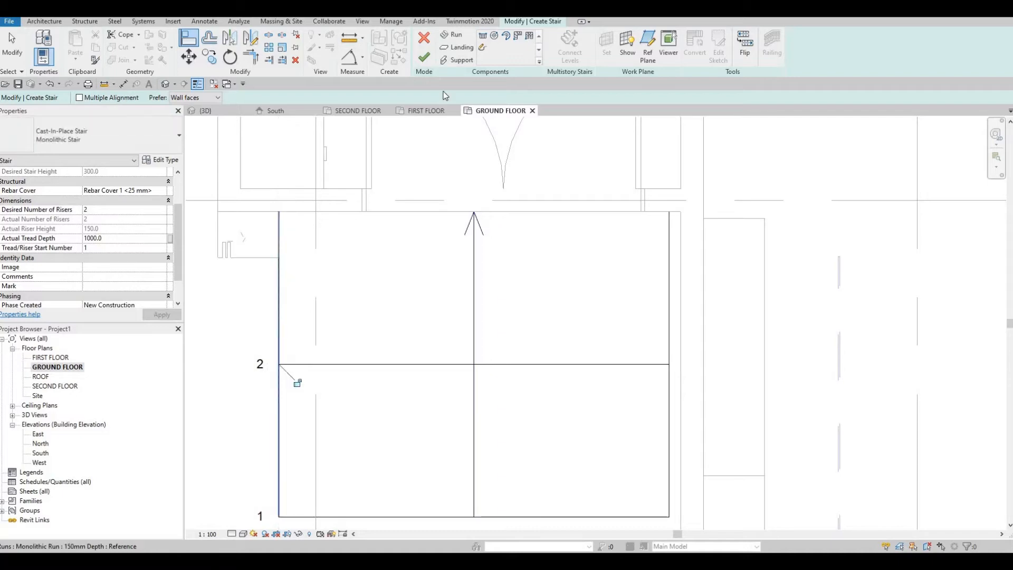
{"action": "left_click", "coordinate": [424, 57]}
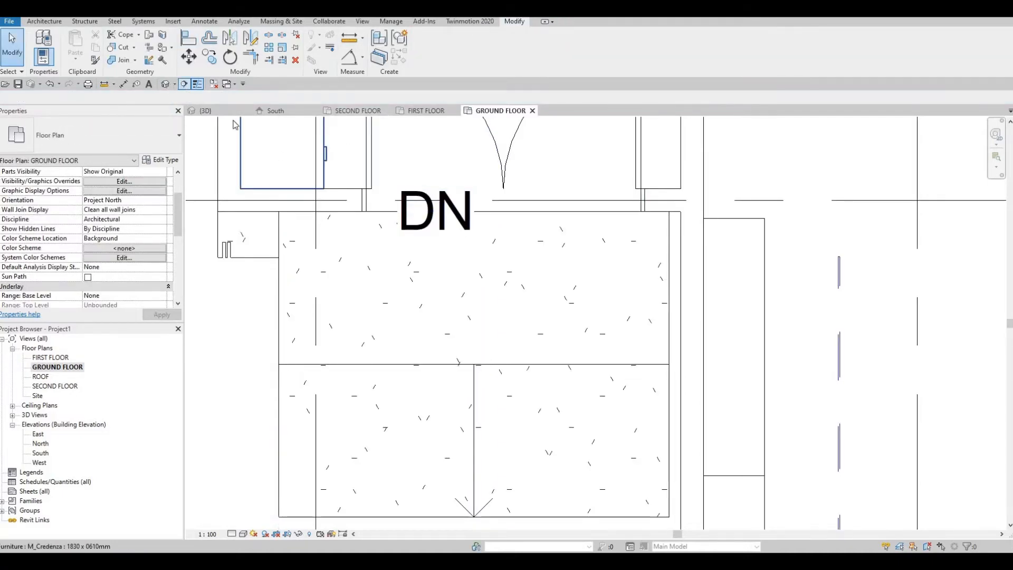
- Reopen the entrance stair for editing and stretch the run to the projecting exterior wall, making it 2630 mm wide
{"action": "middle_click_drag", "start_coordinate": [398, 274], "coordinate": [254, 237], "text": "shift"}
{"action": "scroll", "coordinate": [445, 241], "scroll_direction": "down", "scroll_amount": 3}
{"action": "scroll", "coordinate": [441, 242], "scroll_direction": "up", "scroll_amount": 2}
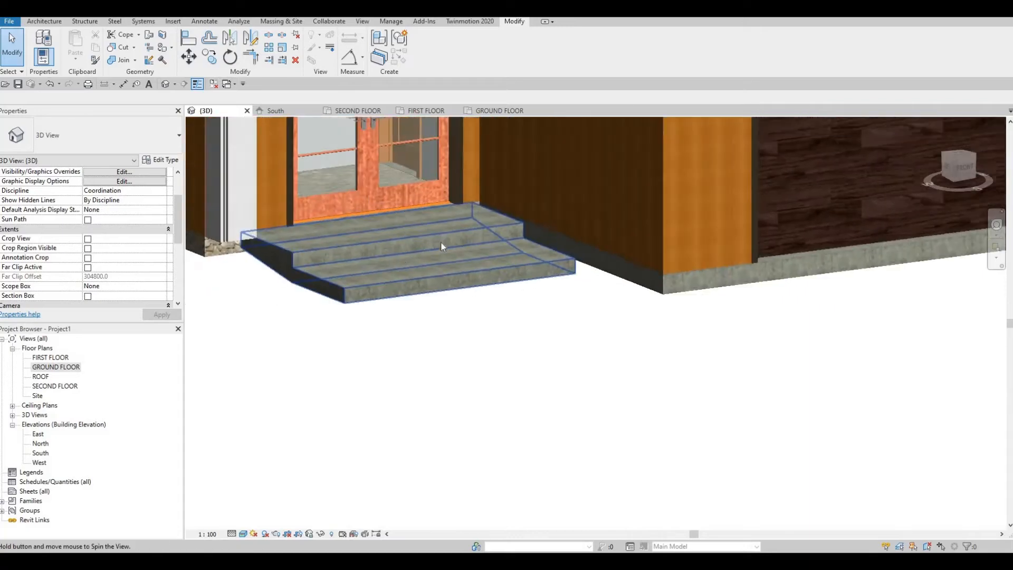
{"action": "scroll", "coordinate": [441, 219], "scroll_direction": "up", "scroll_amount": 4}
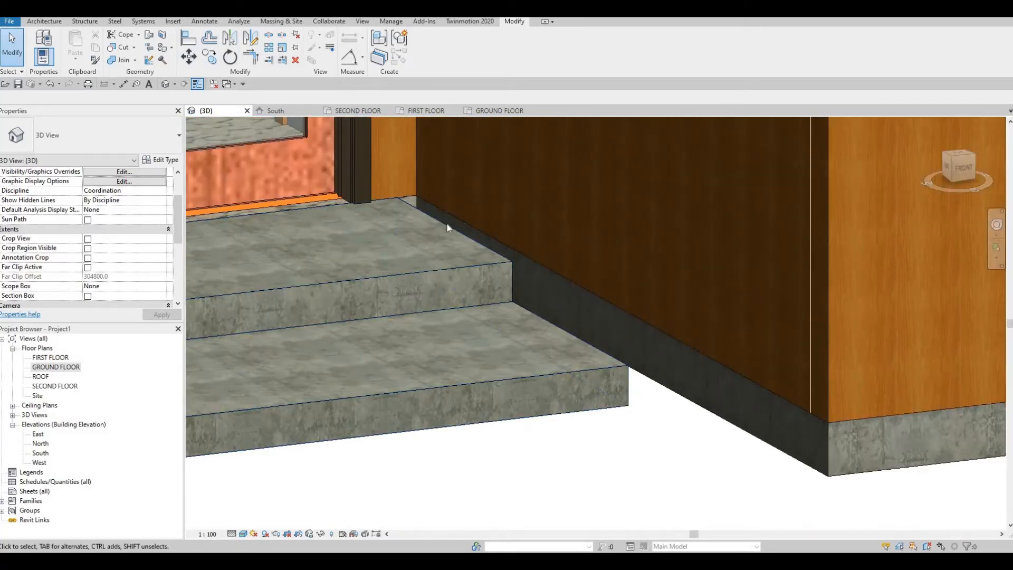
{"action": "scroll", "coordinate": [514, 197], "scroll_direction": "down", "scroll_amount": 5}
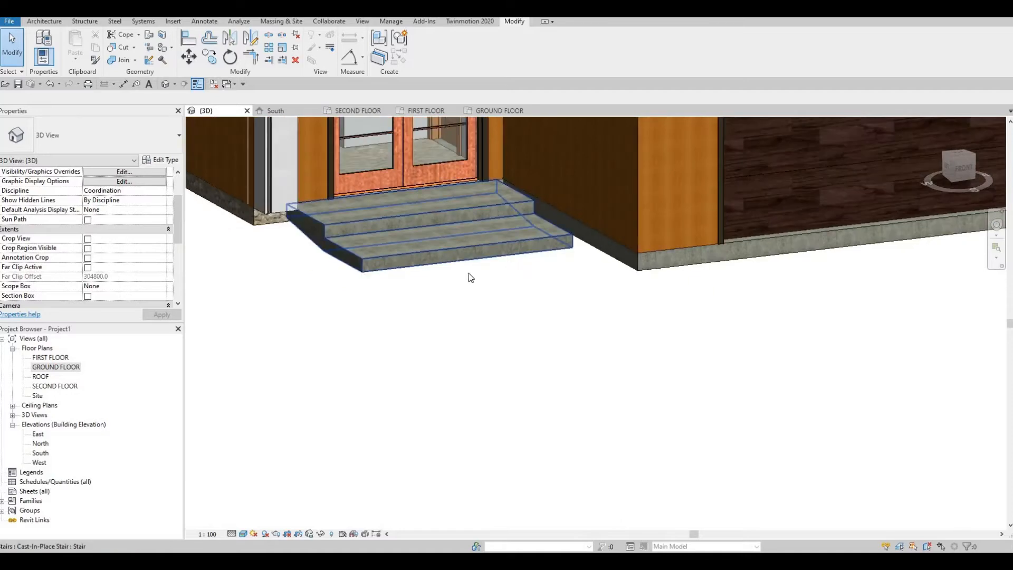
{"action": "middle_click_drag", "start_coordinate": [467, 274], "coordinate": [369, 253], "text": "shift"}
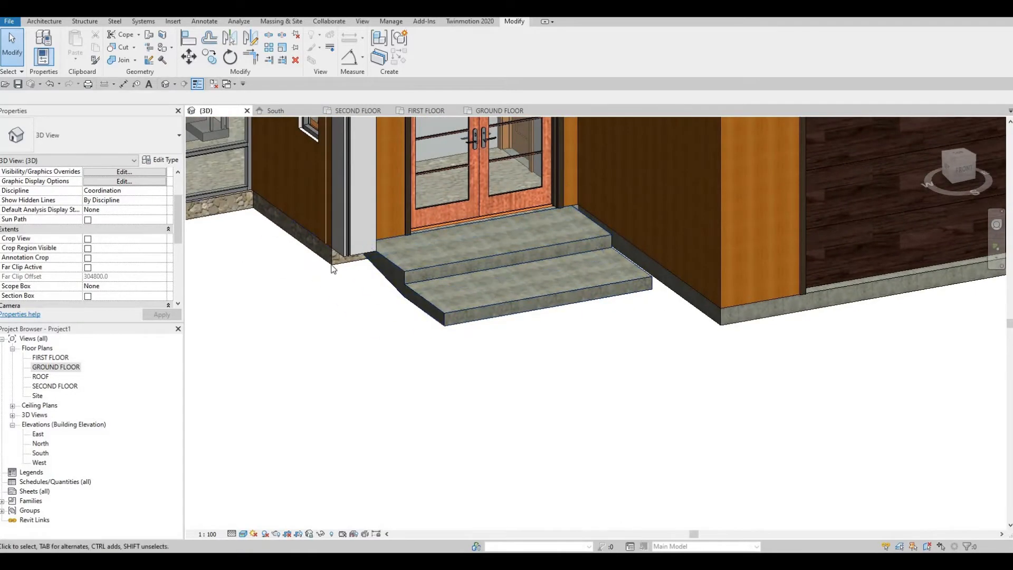
{"action": "double_click", "coordinate": [56, 368]}
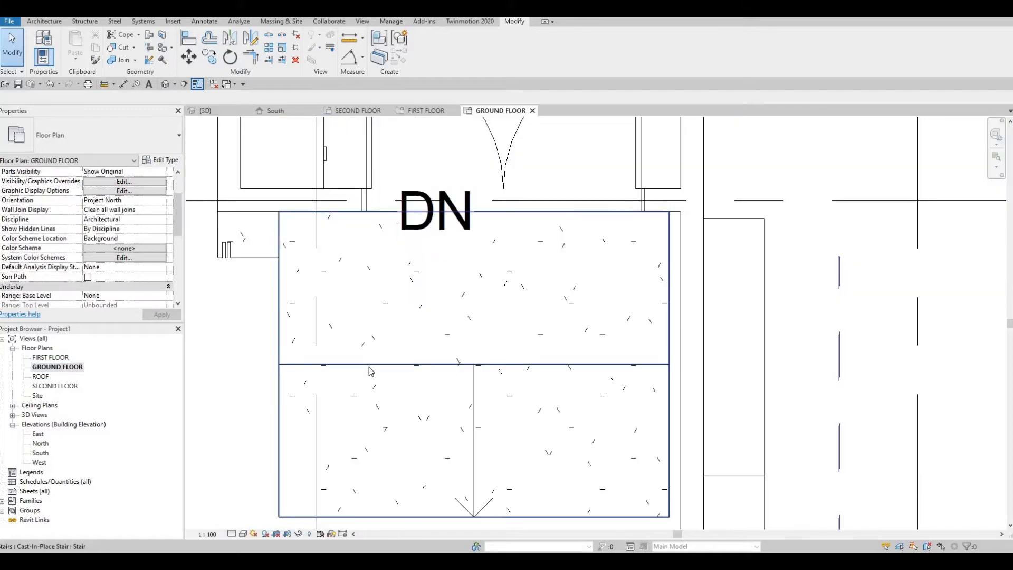
{"action": "left_click", "coordinate": [361, 118]}
{"action": "double_click", "coordinate": [637, 345]}
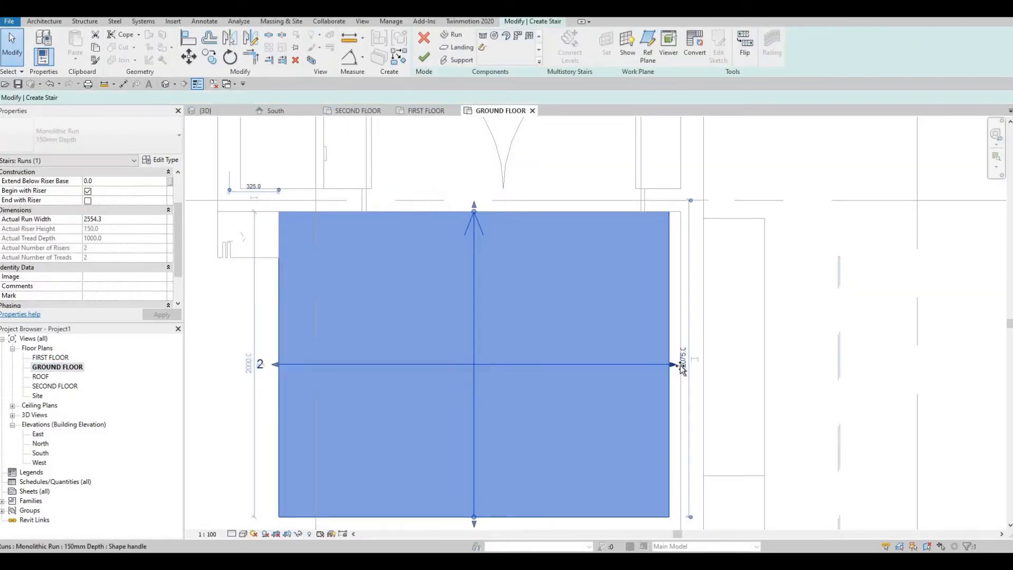
{"action": "left_click_drag", "start_coordinate": [680, 367], "coordinate": [693, 368]}
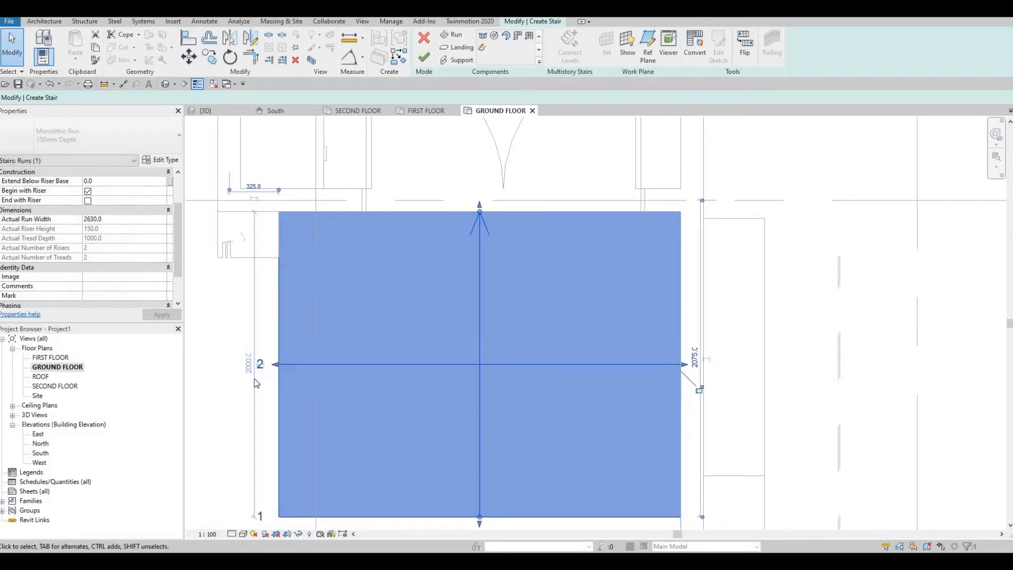
- Extend the run's opposite side past the pier to the line of the exterior wall's outer face and finish the stair edit
{"action": "left_click_drag", "start_coordinate": [260, 364], "coordinate": [216, 363]}
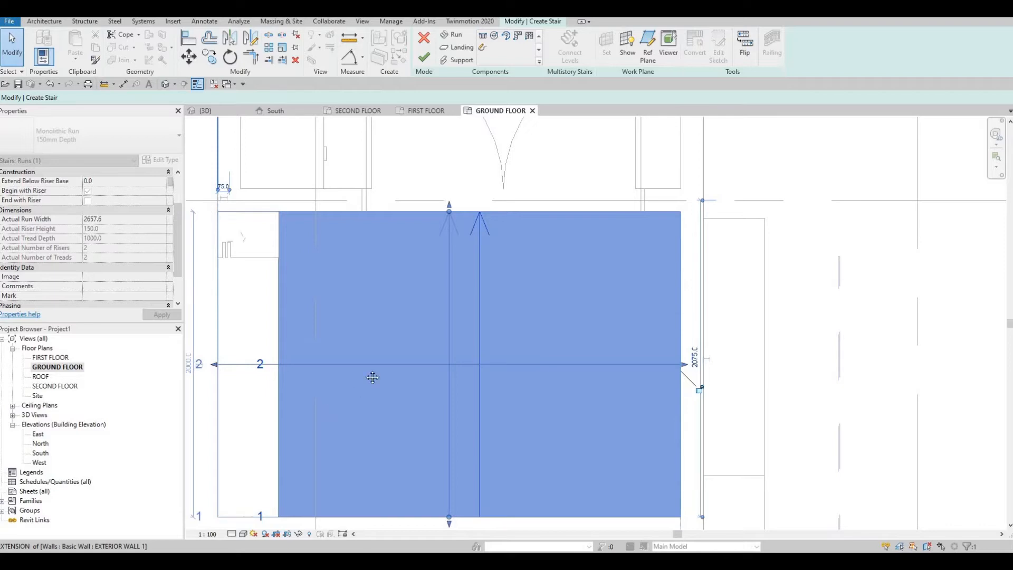
{"action": "middle_click_drag", "start_coordinate": [385, 381], "coordinate": [422, 344]}
{"action": "key", "text": "Escape"}
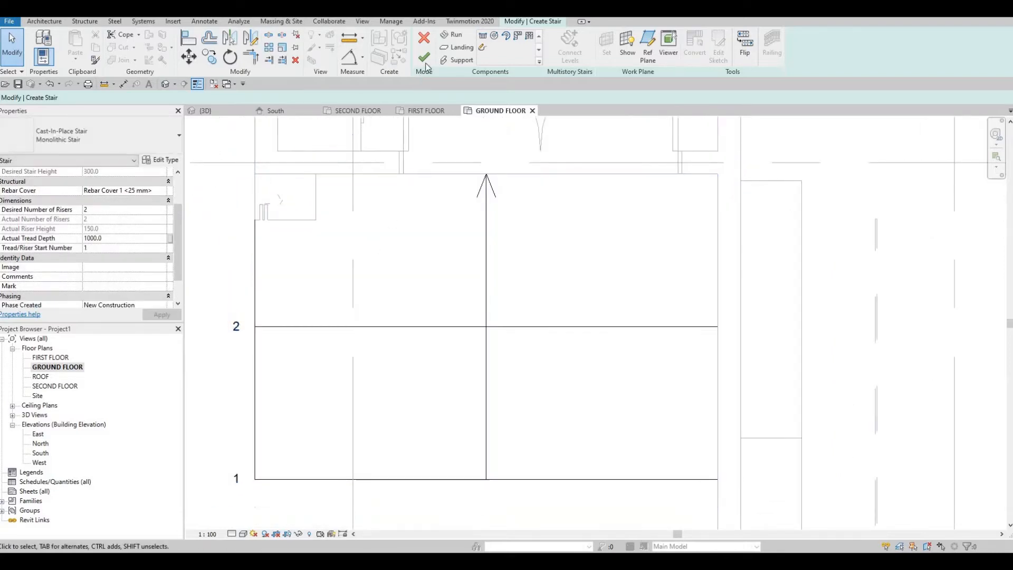
{"action": "left_click", "coordinate": [425, 59]}
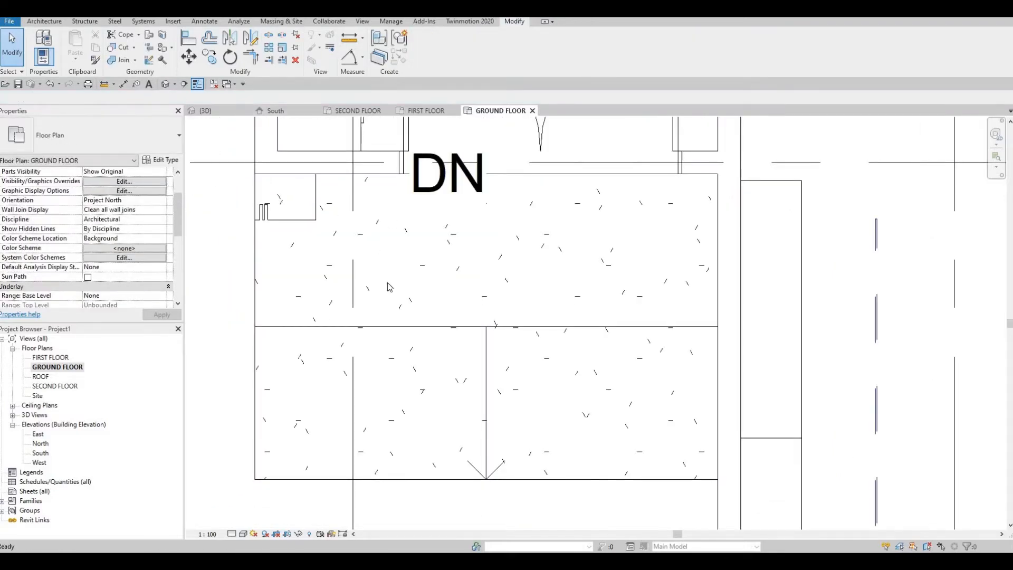
- In the 3D view, select the connected chain of house walls beside the entrance stair and set its base constraint to GROUND FLOOR
{"action": "key", "text": "ctrl+Tab"}
{"action": "middle_click_drag", "start_coordinate": [459, 320], "coordinate": [653, 271]}
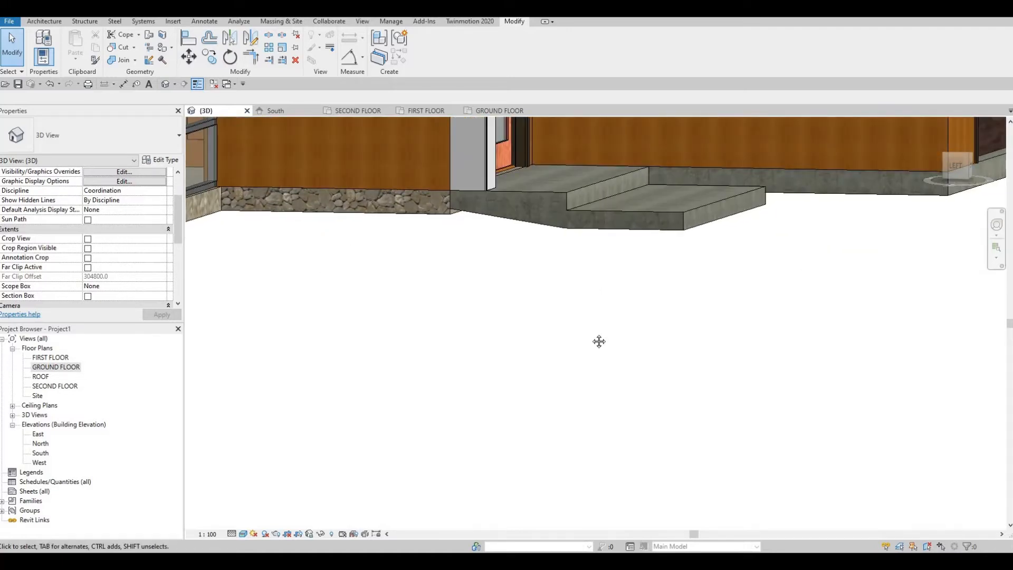
{"action": "scroll", "coordinate": [598, 341], "scroll_direction": "down", "scroll_amount": 3}
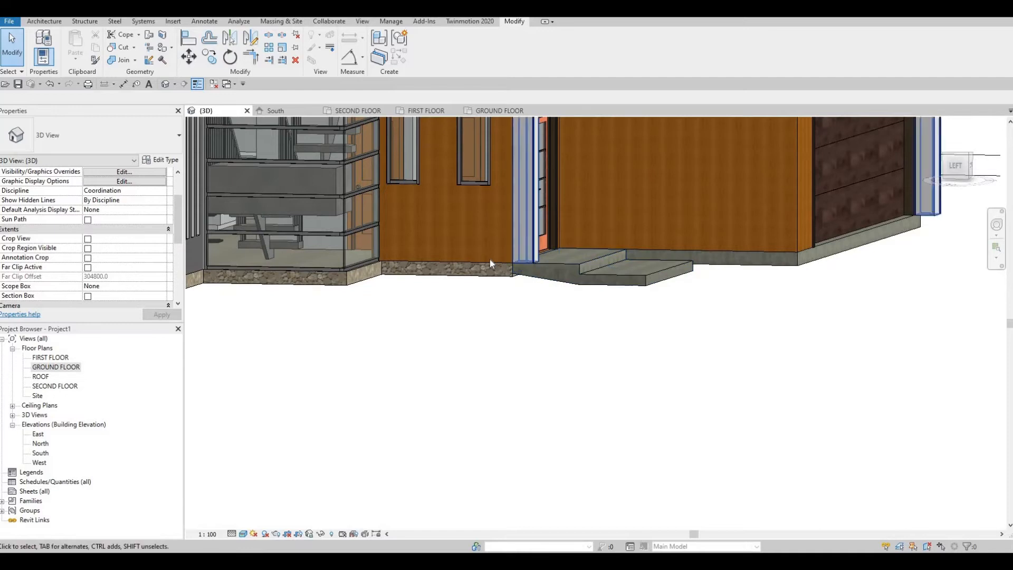
{"action": "key", "text": "Tab"}
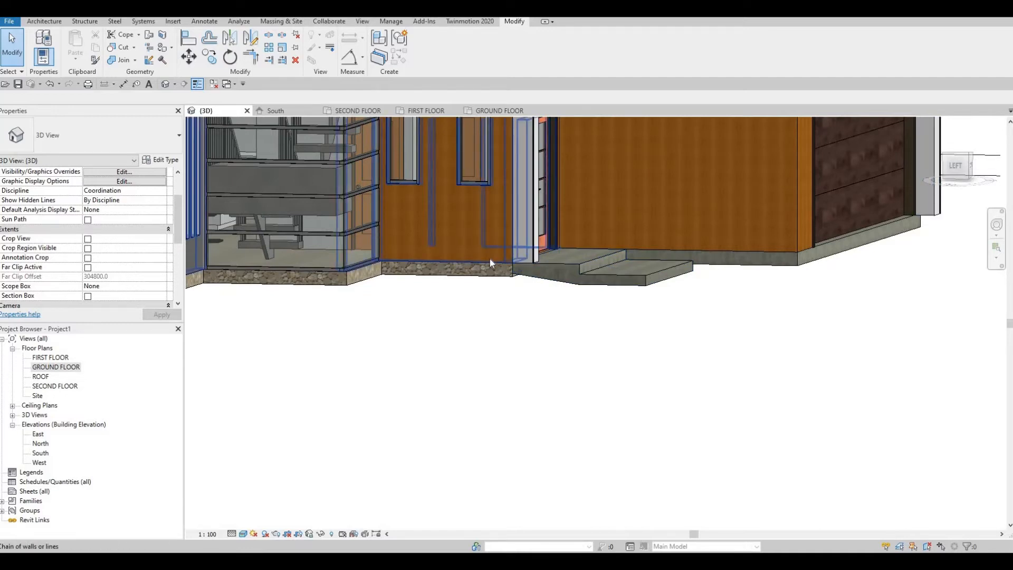
{"action": "left_click", "coordinate": [490, 259]}
{"action": "middle_click_drag", "start_coordinate": [555, 251], "coordinate": [558, 276], "text": "shift"}
{"action": "middle_click_drag", "start_coordinate": [532, 312], "coordinate": [467, 277], "text": "shift"}
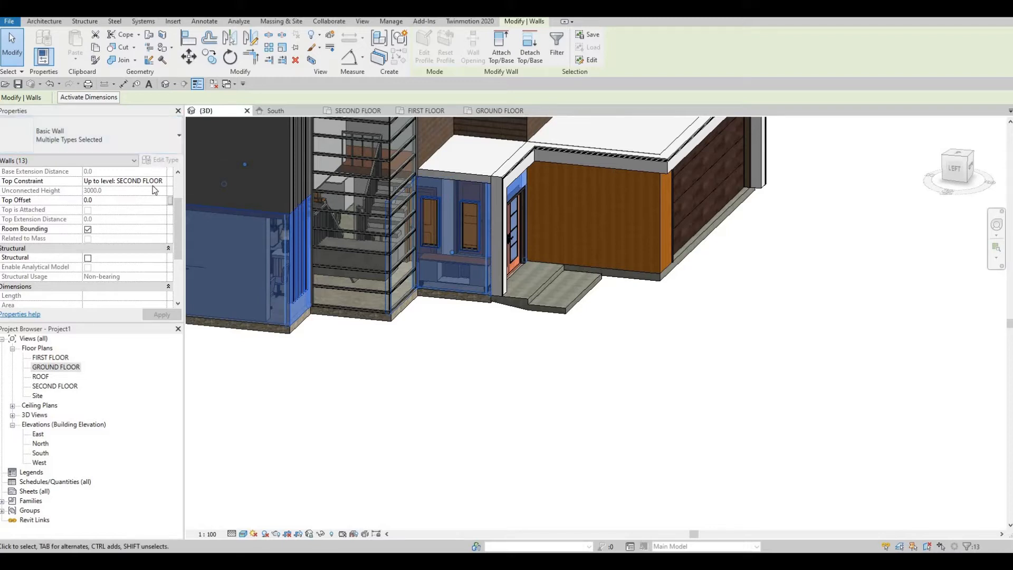
{"action": "scroll", "coordinate": [148, 200], "scroll_direction": "up", "scroll_amount": 3}
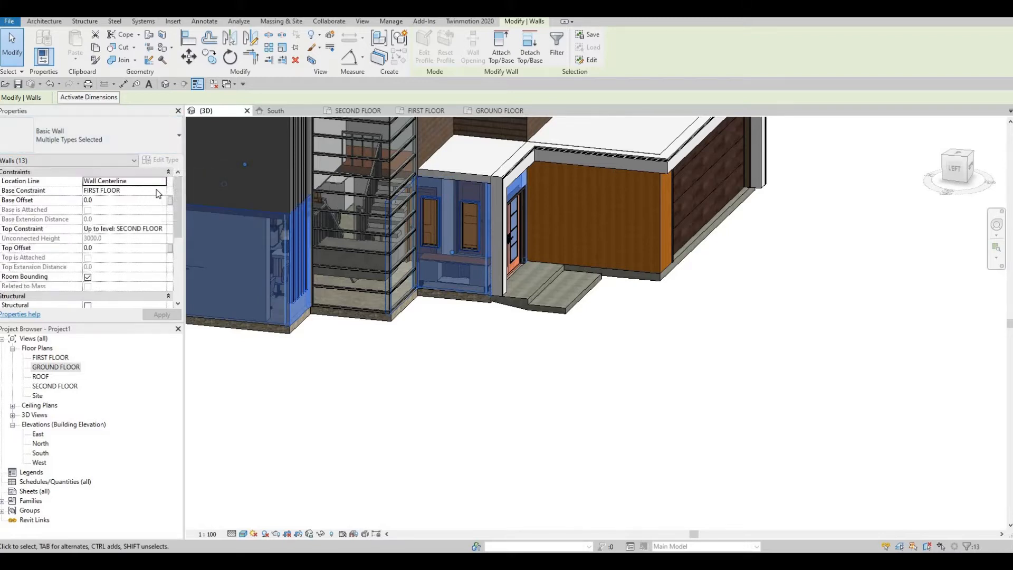
{"action": "left_click", "coordinate": [129, 190]}
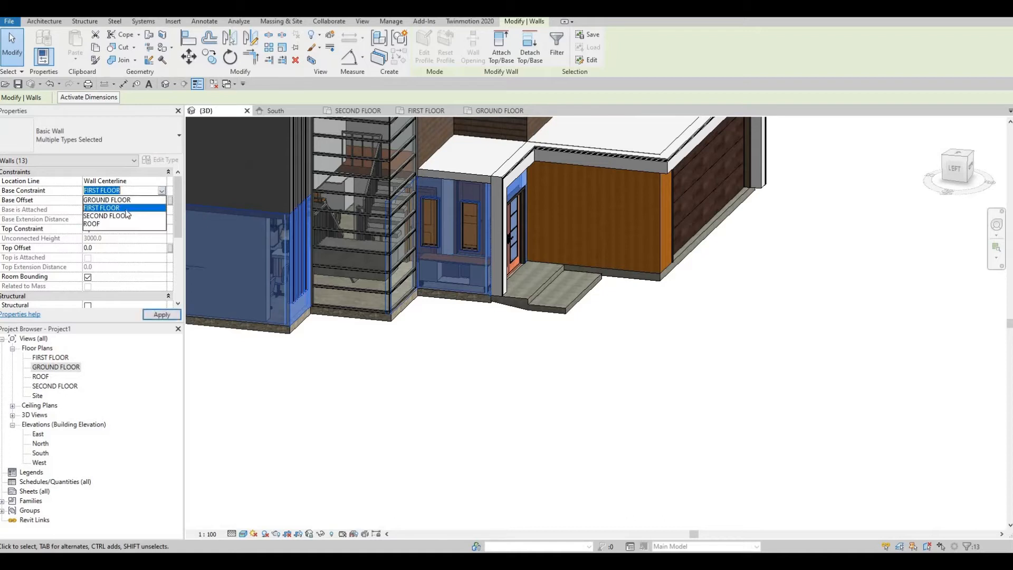
{"action": "left_click", "coordinate": [161, 315]}
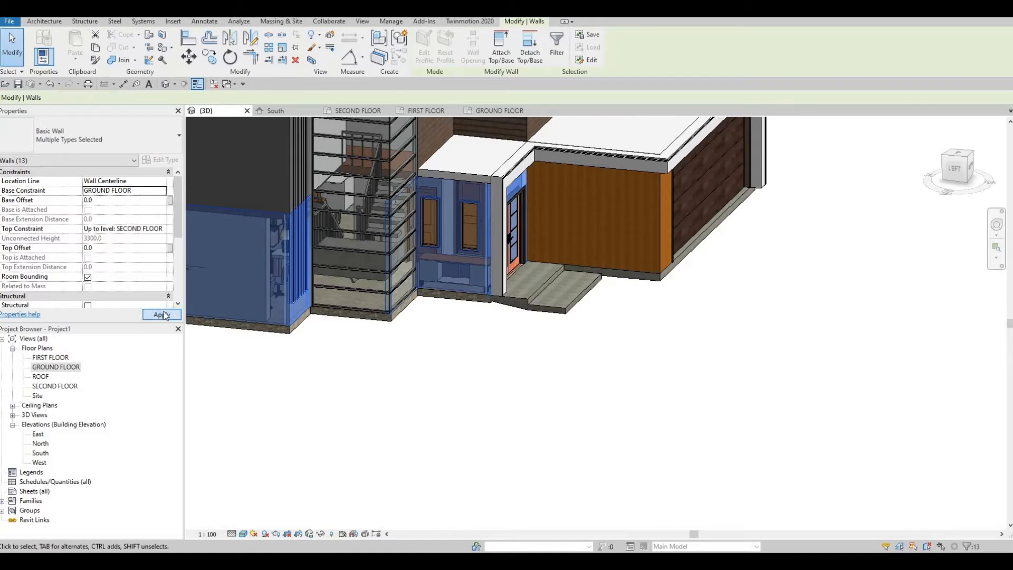
{"action": "left_click", "coordinate": [403, 352]}
- Try setting the base constraint of the whole wall chain connected to the pool-side boundary wall to GROUND FLOOR
{"action": "middle_click_drag", "start_coordinate": [475, 321], "coordinate": [584, 210], "text": "shift"}
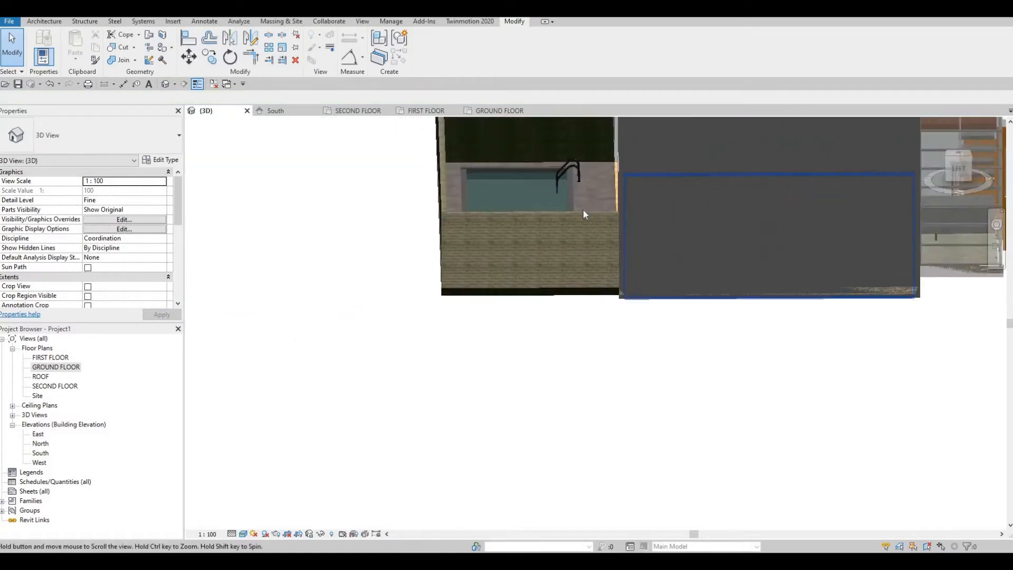
{"action": "key", "text": "Tab"}
{"action": "left_click", "coordinate": [584, 210]}
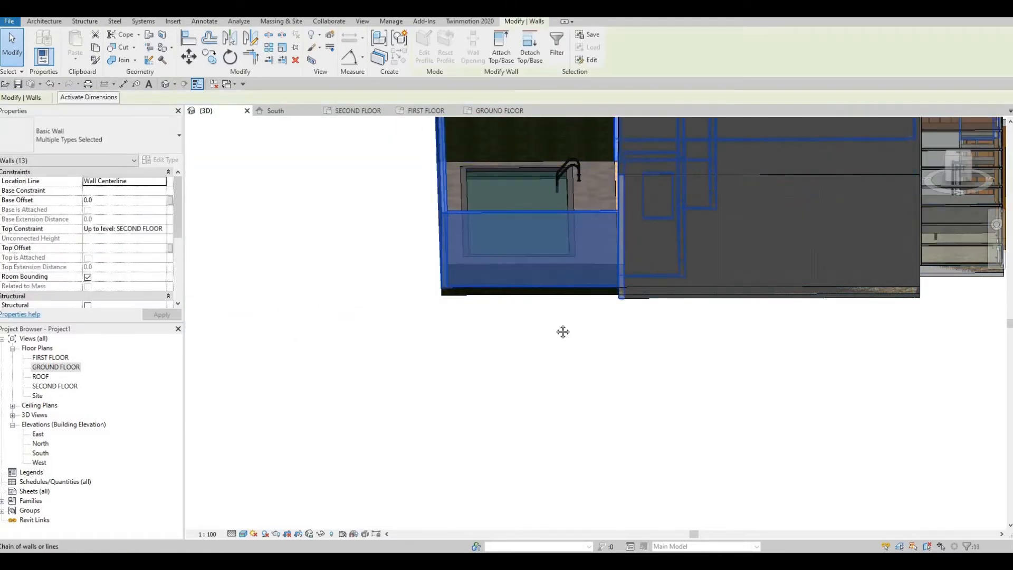
{"action": "middle_click_drag", "start_coordinate": [565, 337], "coordinate": [549, 405]}
{"action": "scroll", "coordinate": [548, 405], "scroll_direction": "down", "scroll_amount": 1}
{"action": "middle_click_drag", "start_coordinate": [422, 306], "coordinate": [563, 295], "text": "shift"}
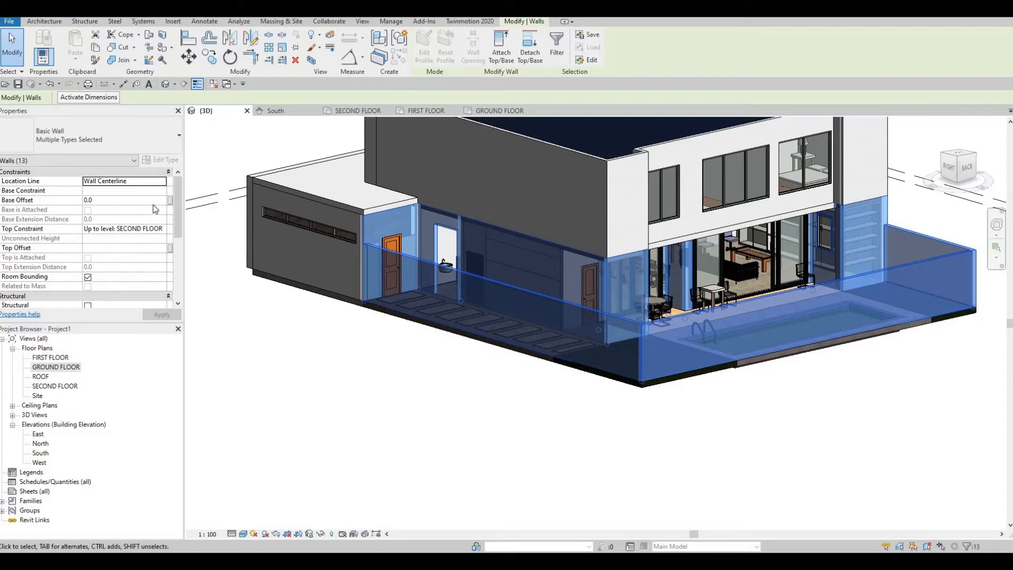
{"action": "left_click", "coordinate": [161, 191]}
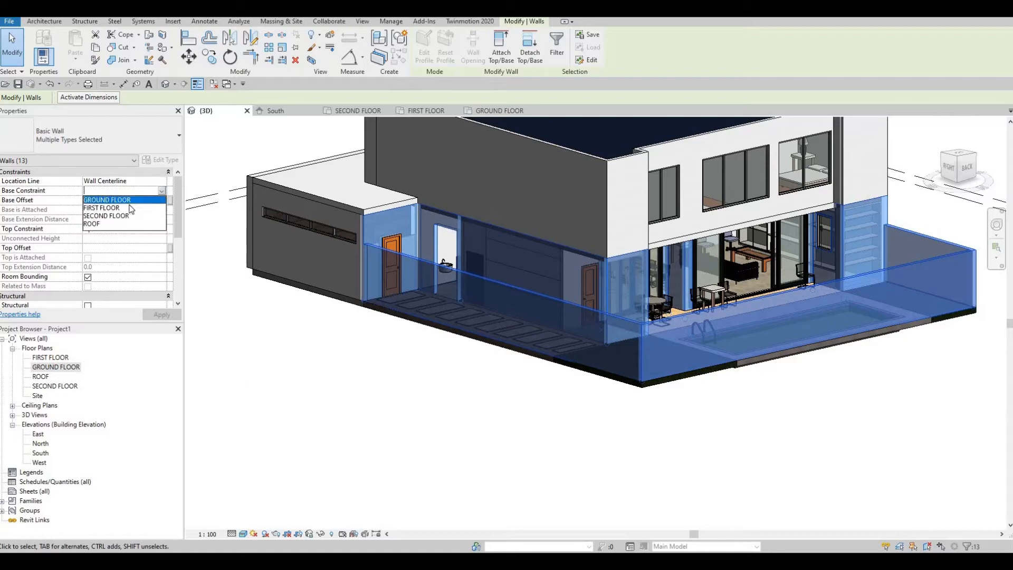
{"action": "left_click", "coordinate": [163, 316]}
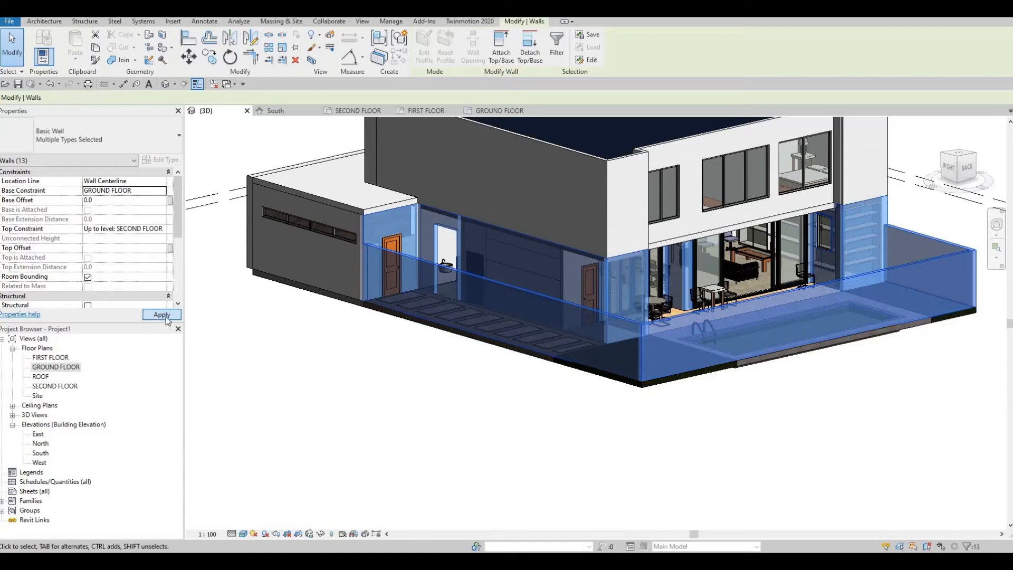
{"action": "left_click", "coordinate": [381, 324]}
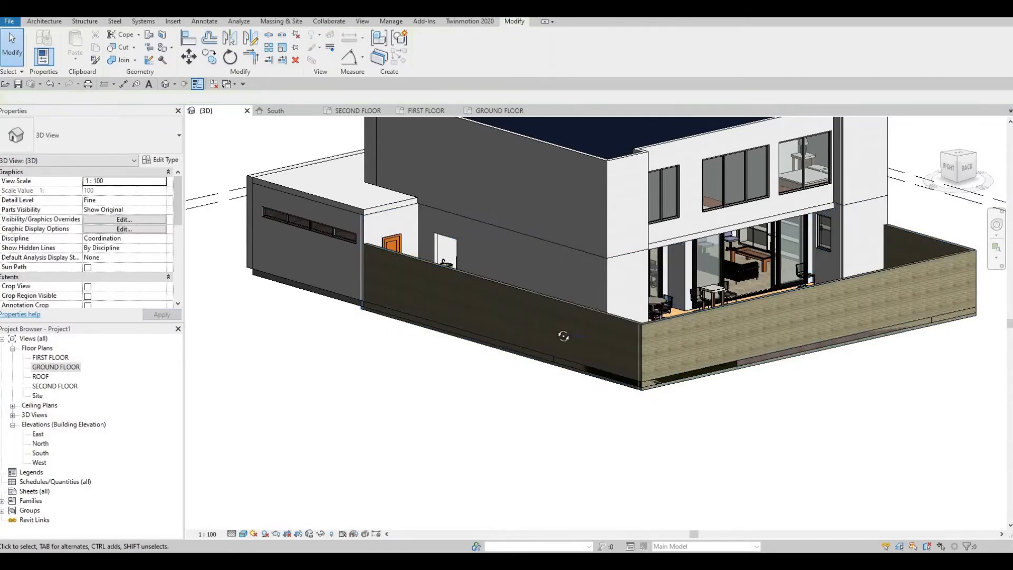
- Examine the house's lower and upper exterior walls behind the side boundary wall, checking their extents, openings and base constraints
{"action": "middle_click_drag", "start_coordinate": [564, 336], "coordinate": [640, 273], "text": "shift"}
{"action": "left_click", "coordinate": [534, 259]}
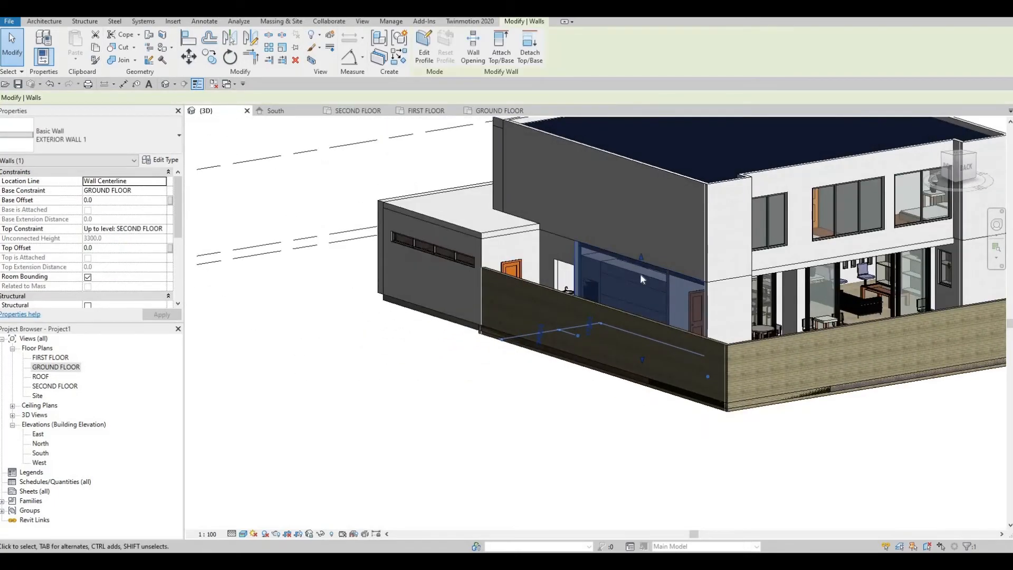
{"action": "scroll", "coordinate": [629, 277], "scroll_direction": "up", "scroll_amount": 5}
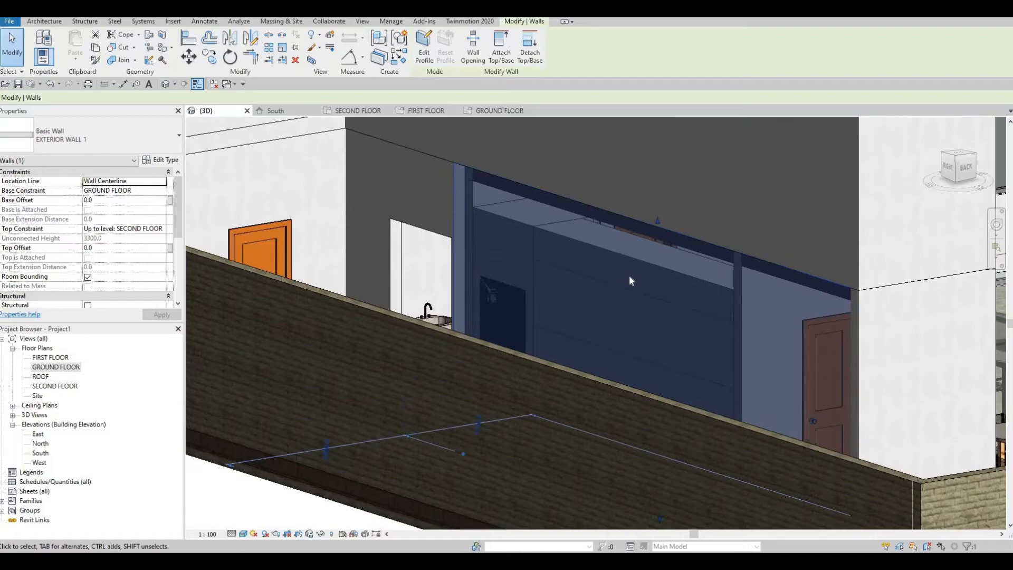
{"action": "scroll", "coordinate": [625, 288], "scroll_direction": "down", "scroll_amount": 2}
{"action": "middle_click_drag", "start_coordinate": [613, 387], "coordinate": [606, 367], "text": "shift"}
{"action": "key", "text": "Escape"}
{"action": "middle_click_drag", "start_coordinate": [535, 356], "coordinate": [739, 308], "text": "shift"}
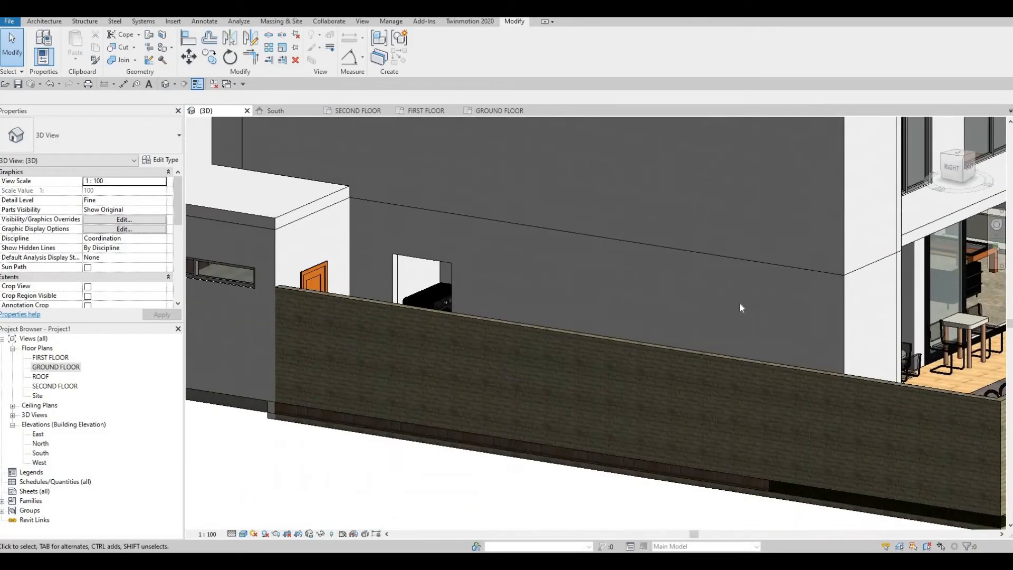
{"action": "scroll", "coordinate": [755, 262], "scroll_direction": "up", "scroll_amount": 2}
{"action": "left_click", "coordinate": [756, 248]}
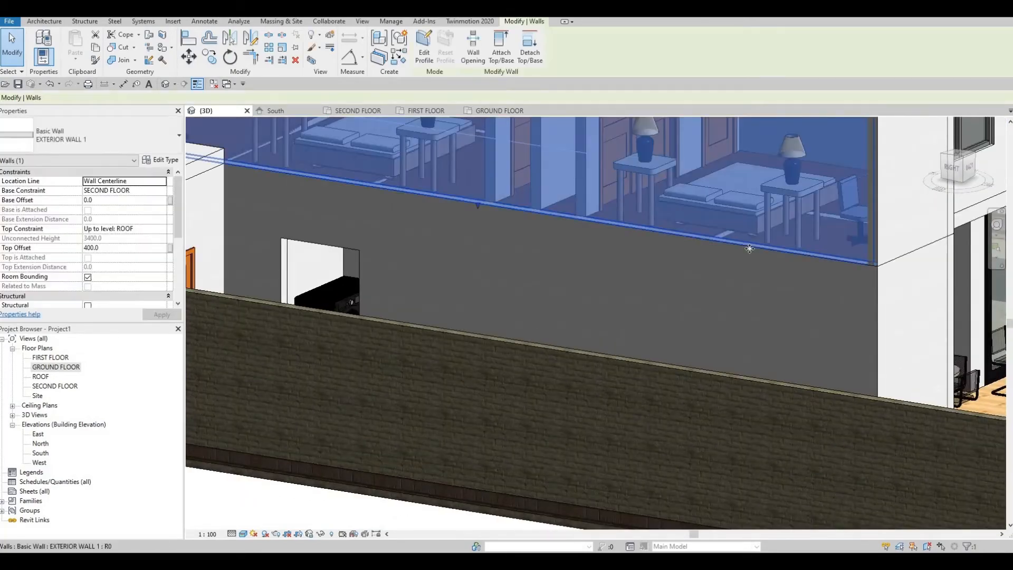
{"action": "key", "text": "Escape"}
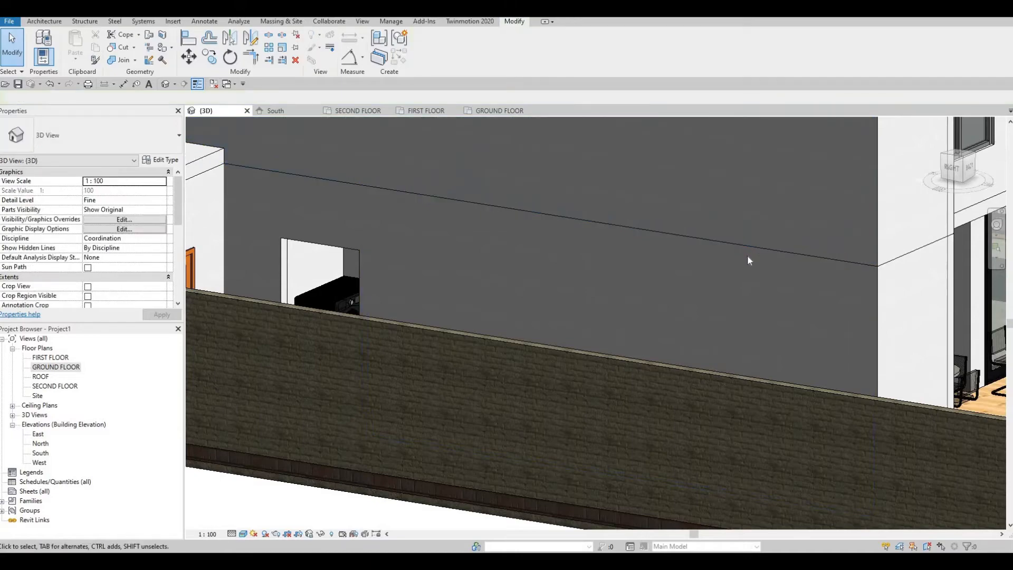
{"action": "left_click", "coordinate": [771, 254]}
{"action": "middle_click_drag", "start_coordinate": [827, 228], "coordinate": [770, 333], "text": "shift"}
{"action": "scroll", "coordinate": [481, 303], "scroll_direction": "down", "scroll_amount": 1}
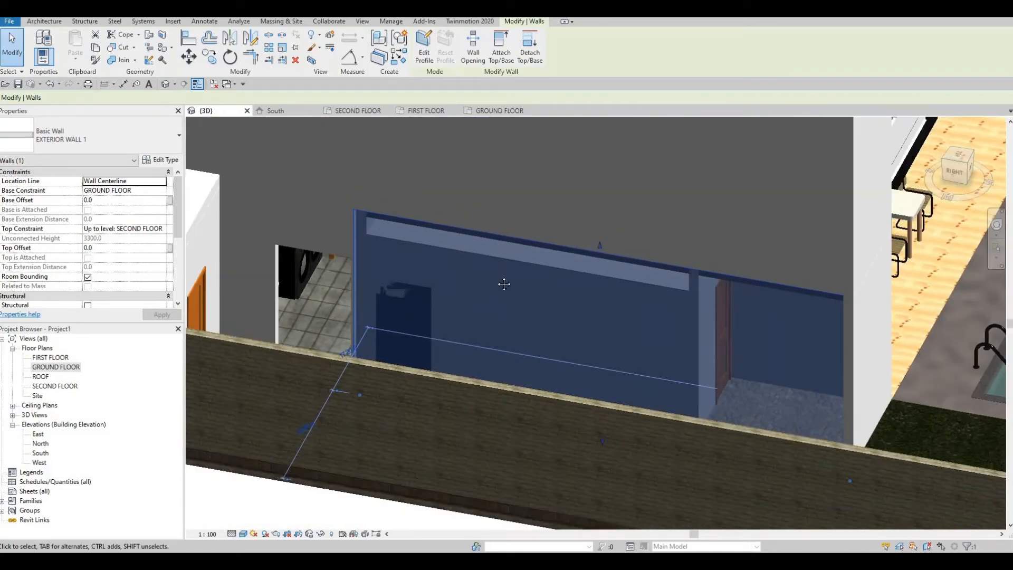
{"action": "scroll", "coordinate": [526, 270], "scroll_direction": "down", "scroll_amount": 2}
{"action": "key", "text": "Escape"}
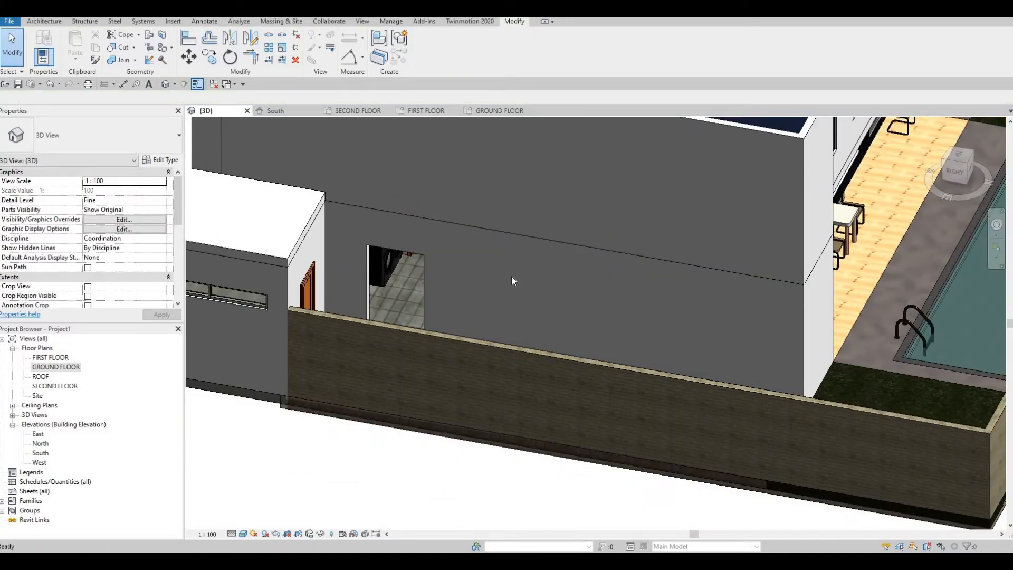
- Select the wall chain connected to the side boundary wall and exclude the house walls along the paved side passage
{"action": "key", "text": "Tab"}
{"action": "left_click", "coordinate": [516, 347]}
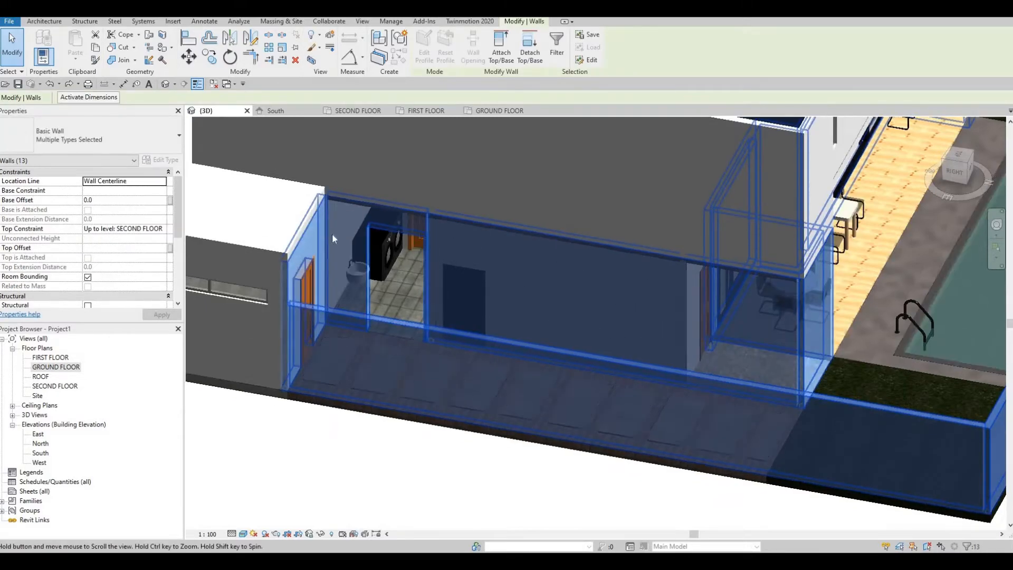
{"action": "left_click", "coordinate": [312, 222], "text": "shift"}
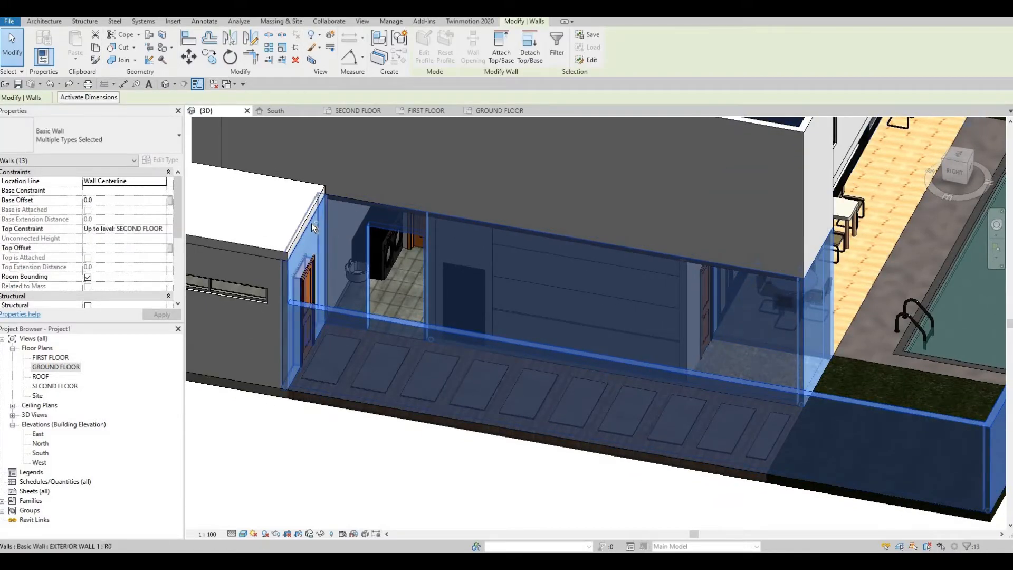
{"action": "left_click", "coordinate": [425, 217], "text": "shift"}
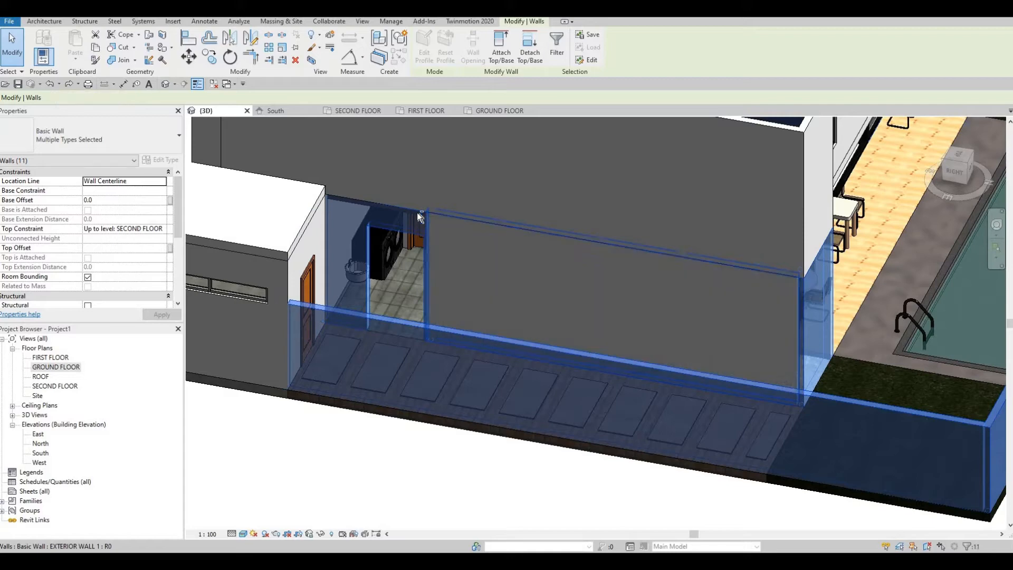
{"action": "left_click", "coordinate": [426, 227], "text": "shift"}
- Exclude the house walls around the rear dining terrace from the selection, keeping the boundary walls around the garden and pool selected
{"action": "scroll", "coordinate": [581, 316], "scroll_direction": "down", "scroll_amount": 1}
{"action": "middle_click_drag", "start_coordinate": [577, 300], "coordinate": [549, 229], "text": "shift"}
{"action": "left_click", "coordinate": [559, 223], "text": "shift"}
{"action": "left_click", "coordinate": [560, 220], "text": "shift"}
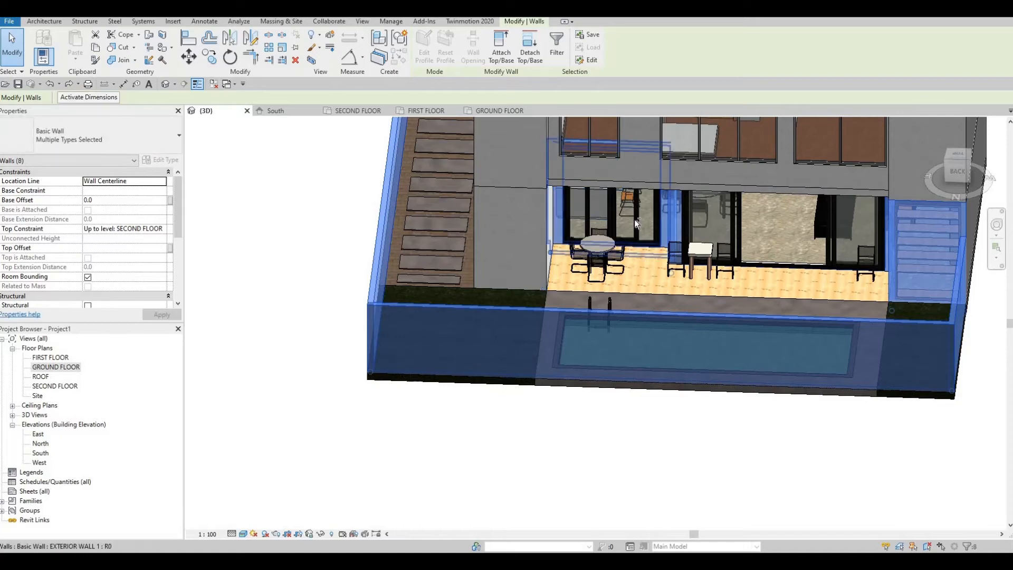
{"action": "left_click", "coordinate": [675, 214], "text": "shift"}
{"action": "left_click", "coordinate": [672, 213], "text": "shift"}
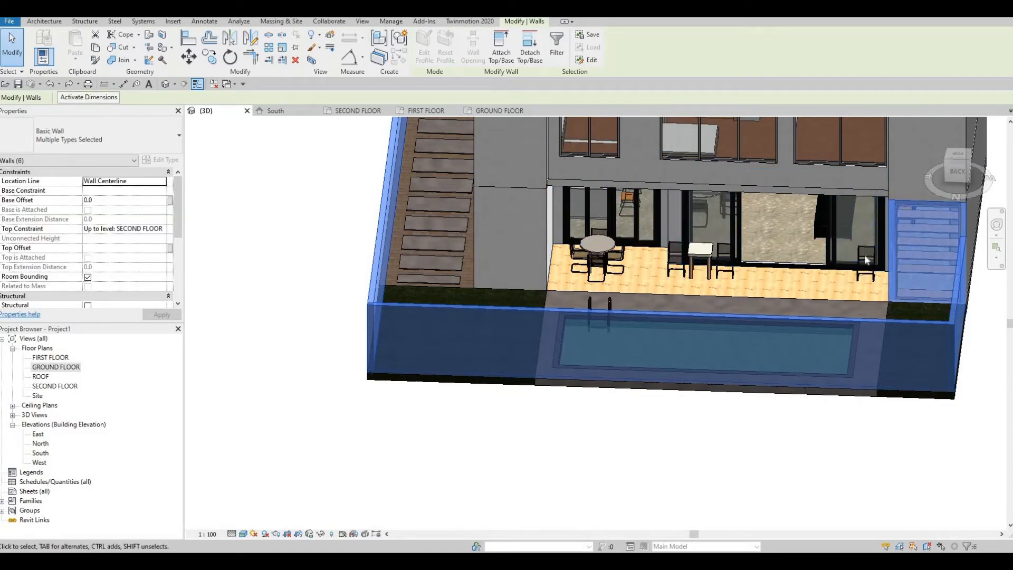
- Remove the house walls from the selection and set the base constraint of the remaining yard boundary walls to GROUND FLOOR
{"action": "left_click", "coordinate": [916, 291], "text": "shift"}
{"action": "middle_click_drag", "start_coordinate": [904, 201], "coordinate": [901, 197], "text": "shift"}
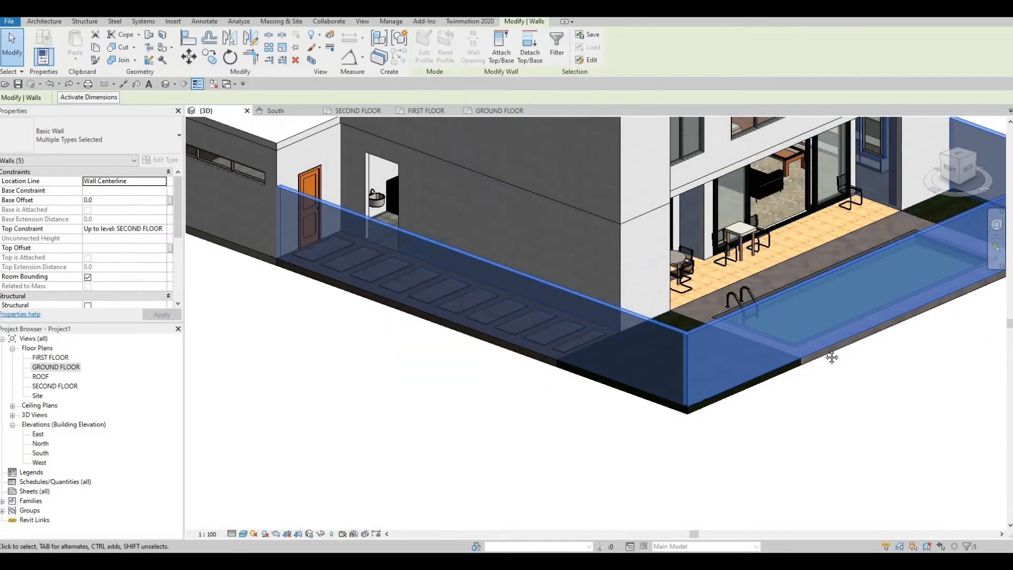
{"action": "middle_click_drag", "start_coordinate": [842, 277], "coordinate": [842, 239], "text": "shift"}
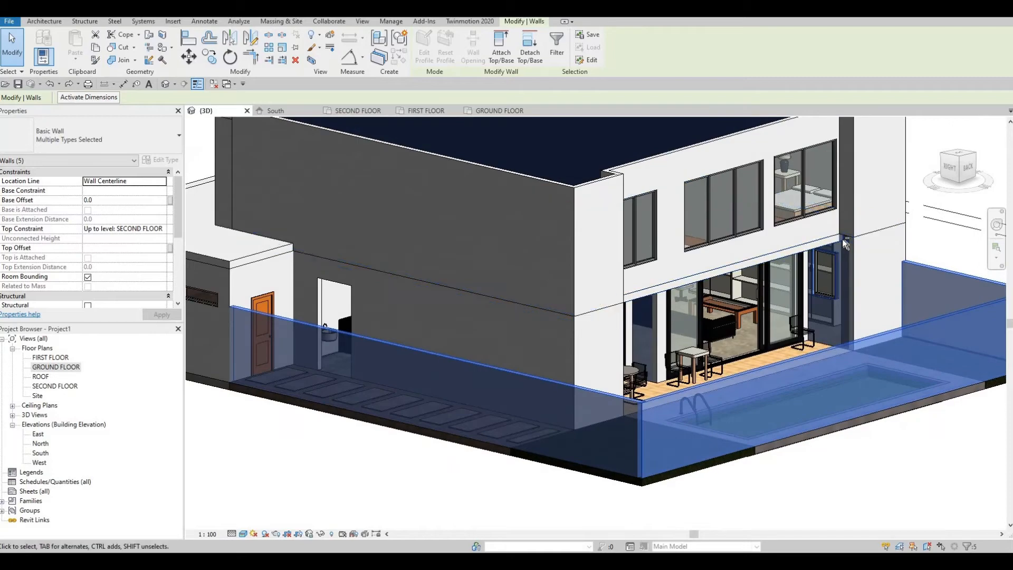
{"action": "left_click", "coordinate": [824, 267], "text": "shift"}
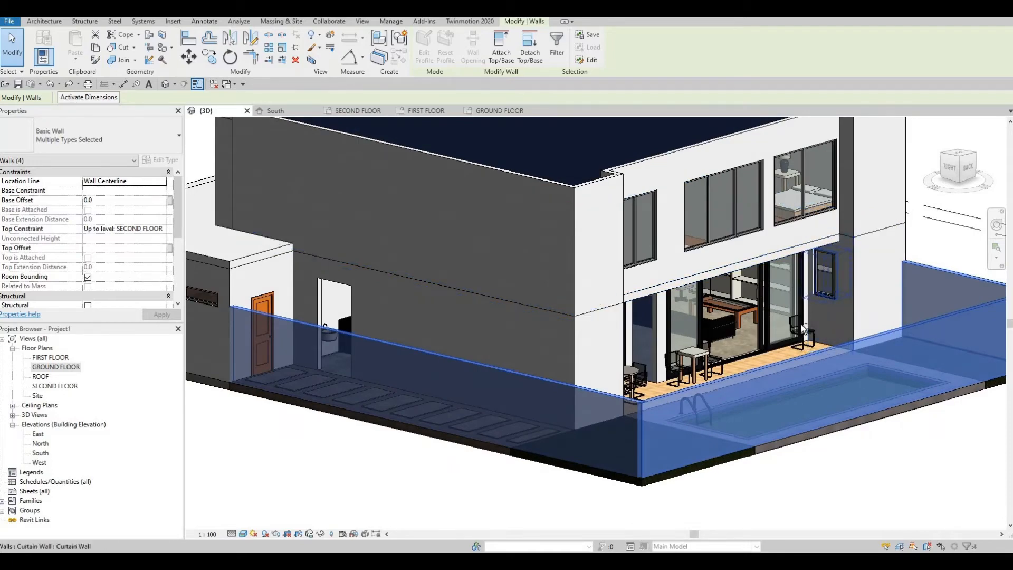
{"action": "scroll", "coordinate": [801, 324], "scroll_direction": "down", "scroll_amount": 4}
{"action": "scroll", "coordinate": [919, 319], "scroll_direction": "up", "scroll_amount": 1}
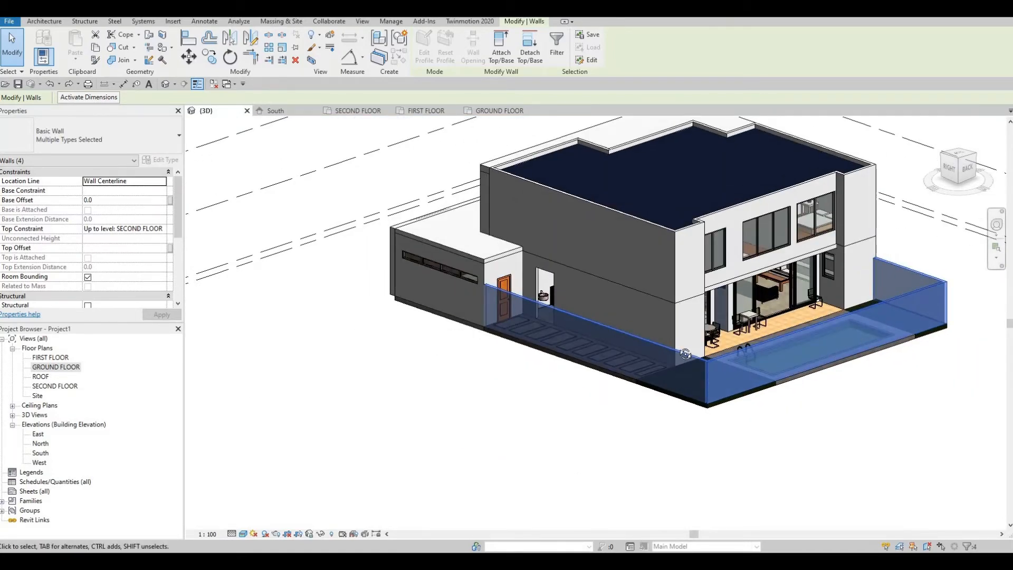
{"action": "middle_click_drag", "start_coordinate": [685, 354], "coordinate": [658, 340], "text": "shift"}
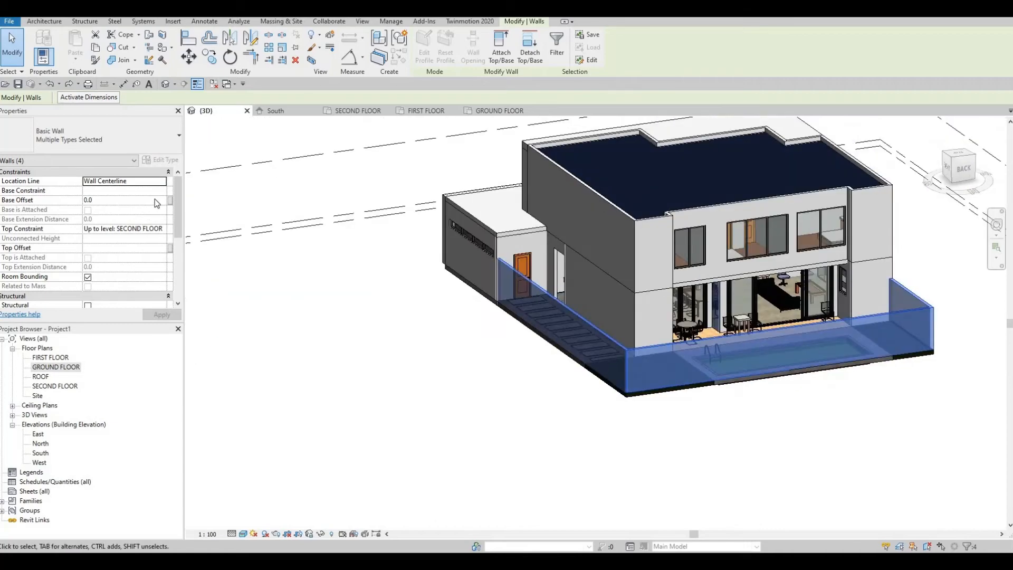
{"action": "left_click", "coordinate": [162, 191]}
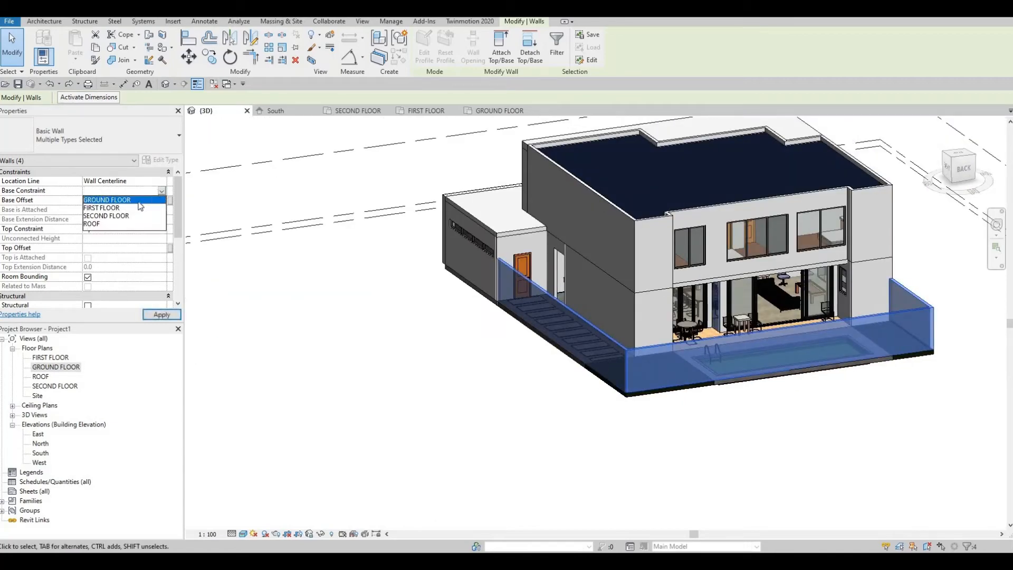
{"action": "left_click", "coordinate": [164, 315]}
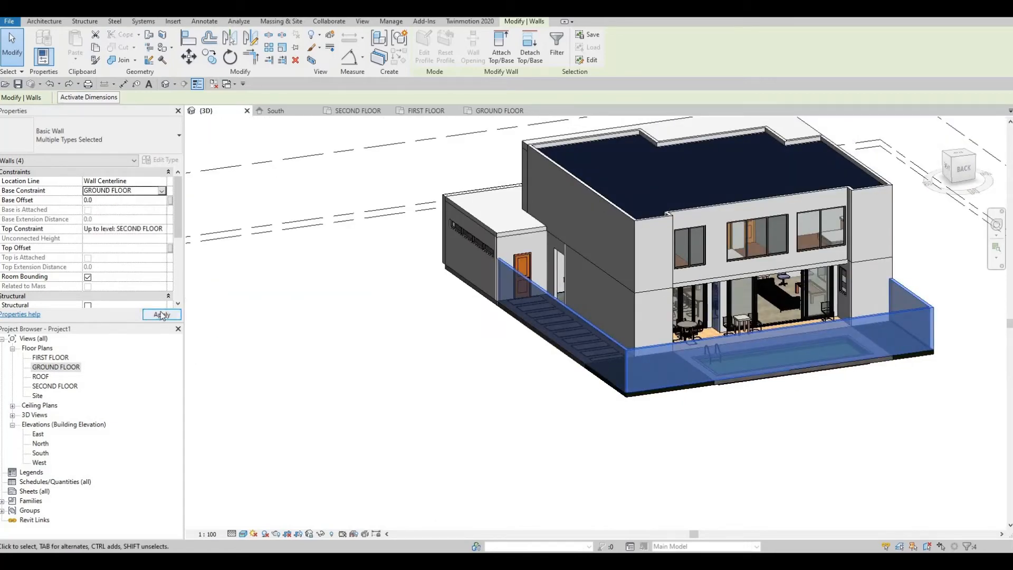
{"action": "left_click", "coordinate": [161, 315]}
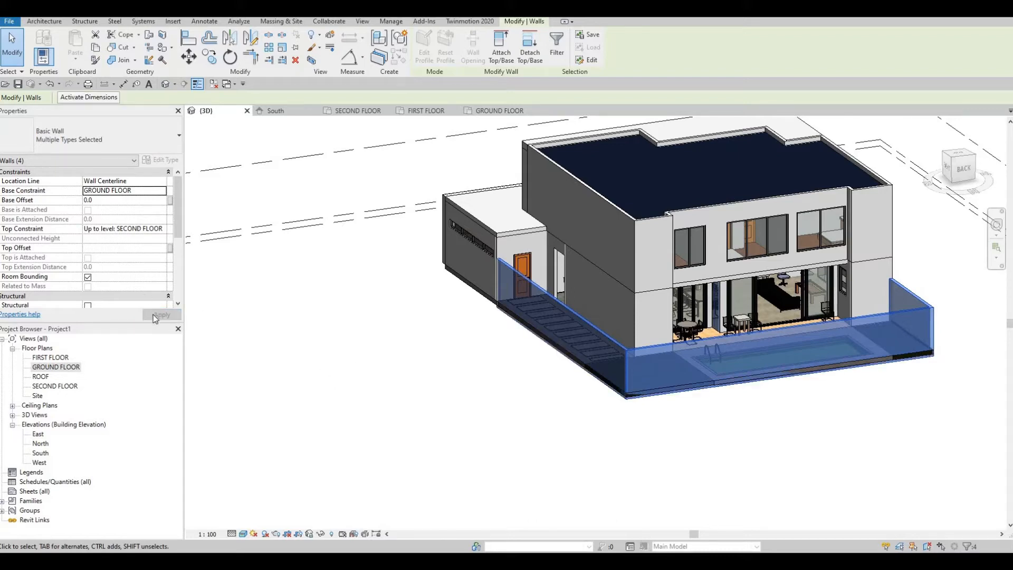
{"action": "left_click", "coordinate": [339, 383]}
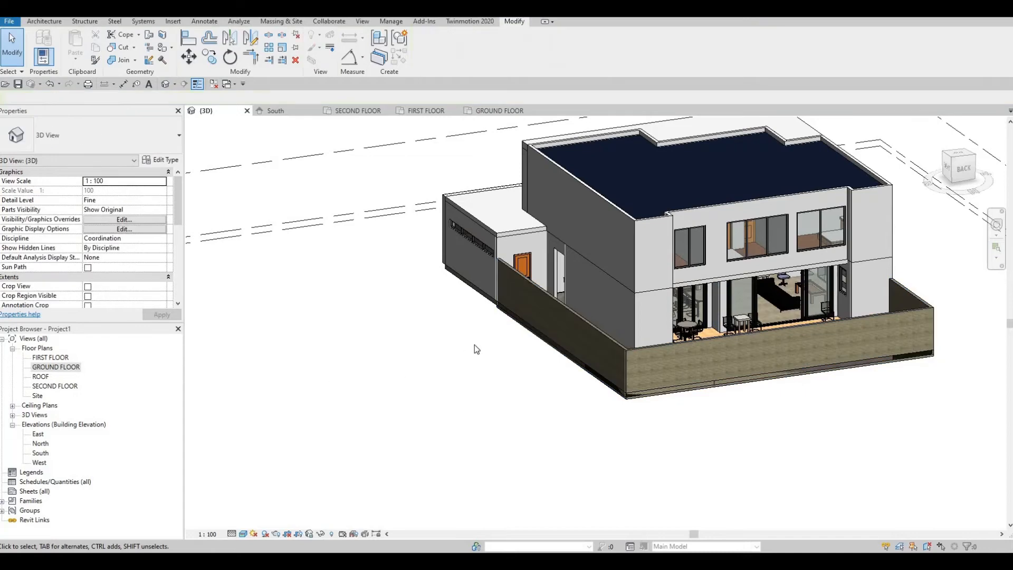
- Select the three EXTERIOR WALL 1 walls around the garage and set their base constraint to GROUND FLOOR
{"action": "middle_click_drag", "start_coordinate": [474, 344], "coordinate": [515, 298], "text": "shift"}
{"action": "key", "text": "Tab"}
{"action": "key", "text": "Tab"}
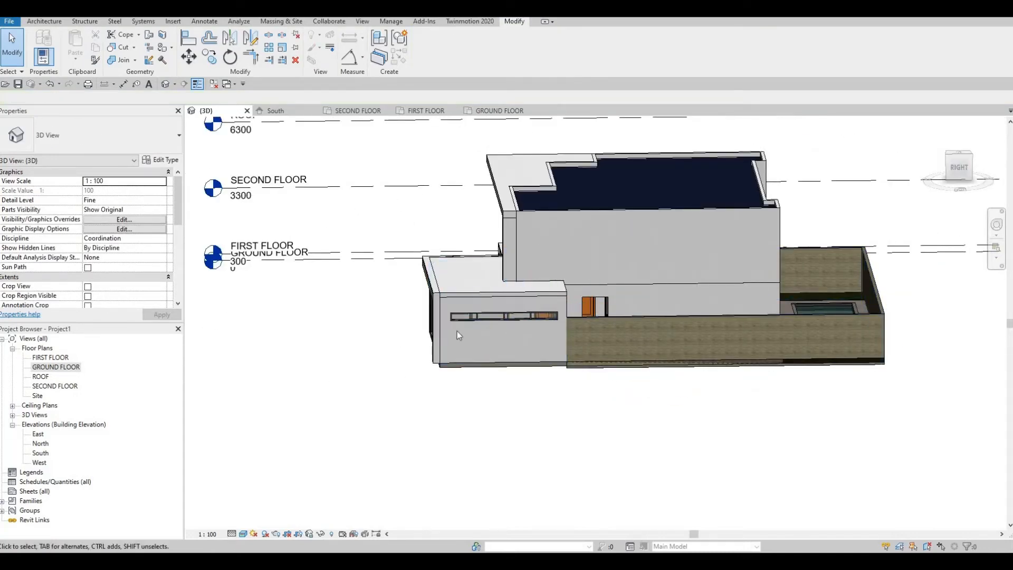
{"action": "middle_click_drag", "start_coordinate": [457, 331], "coordinate": [473, 343], "text": "shift"}
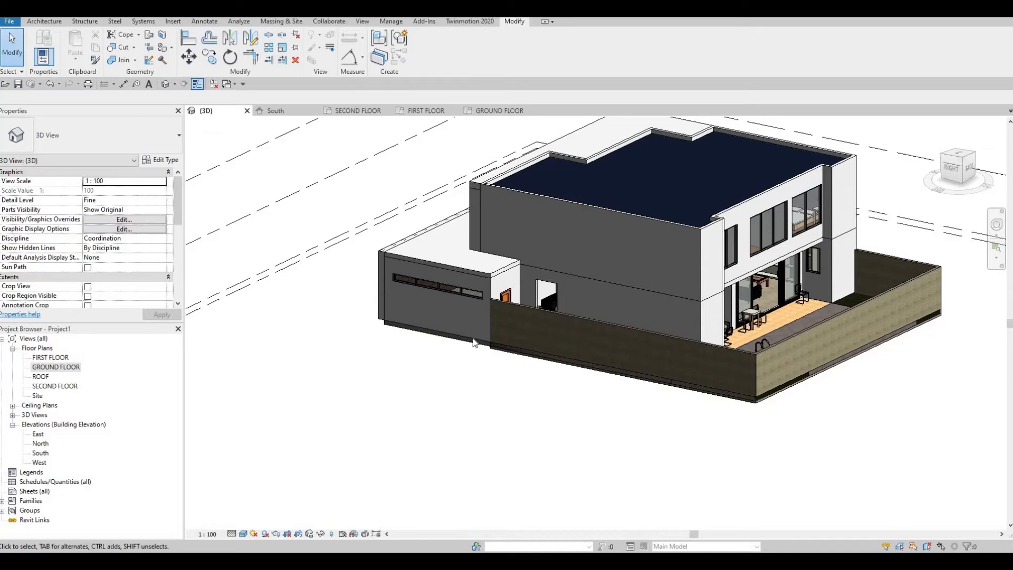
{"action": "left_click", "coordinate": [405, 368]}
{"action": "middle_click_drag", "start_coordinate": [620, 370], "coordinate": [355, 350], "text": "shift"}
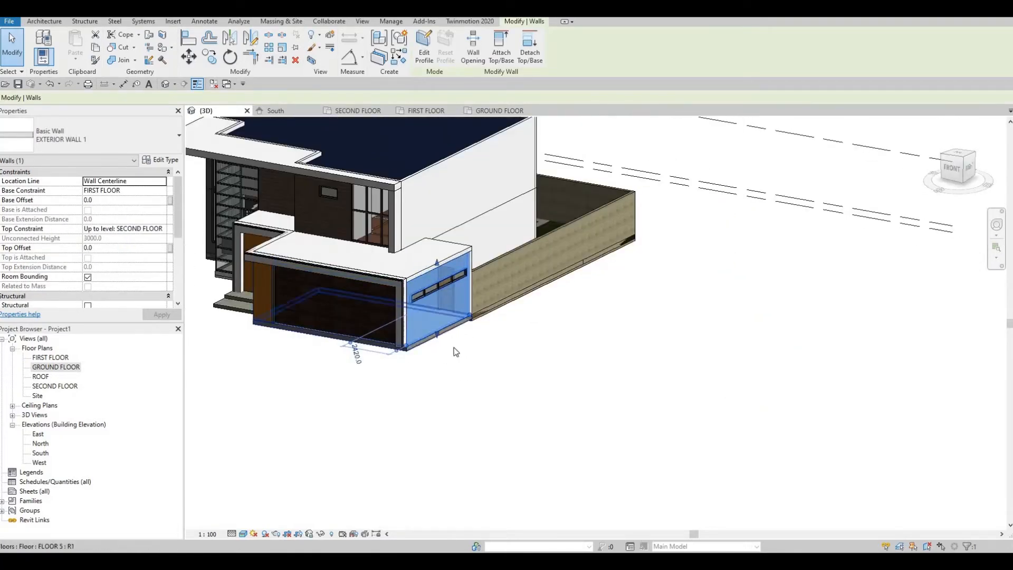
{"action": "middle_click_drag", "start_coordinate": [455, 352], "coordinate": [280, 346], "text": "shift"}
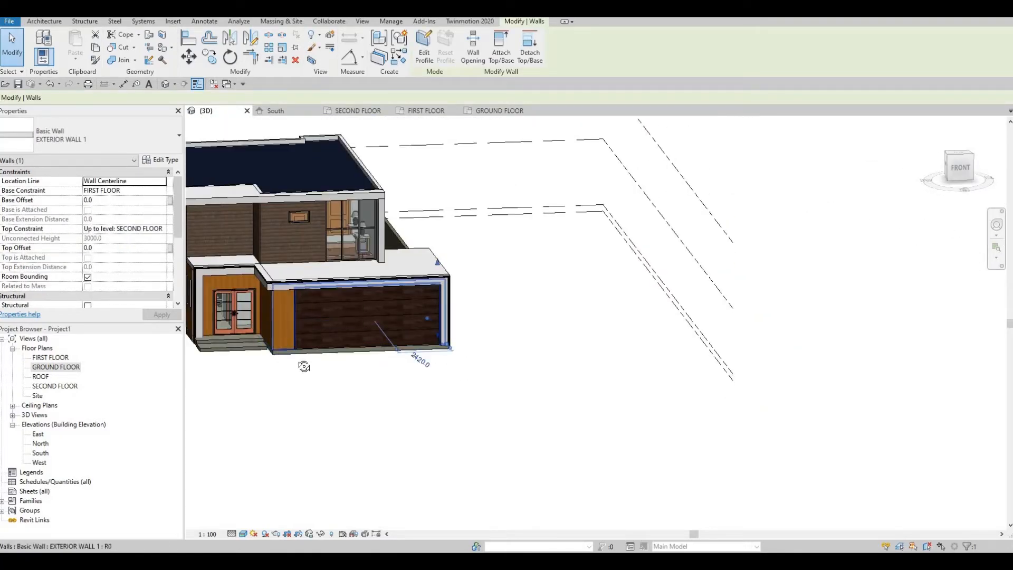
{"action": "left_click", "coordinate": [289, 340], "text": "ctrl"}
{"action": "scroll", "coordinate": [295, 343], "scroll_direction": "up", "scroll_amount": 5}
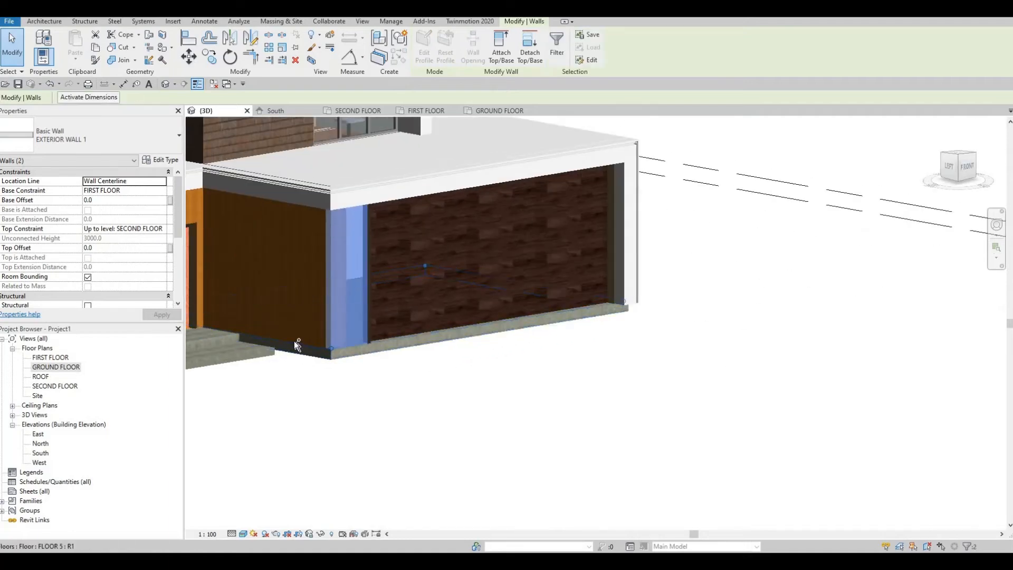
{"action": "left_click", "coordinate": [283, 339], "text": "ctrl"}
{"action": "middle_click_drag", "start_coordinate": [317, 364], "coordinate": [990, 317], "text": "shift"}
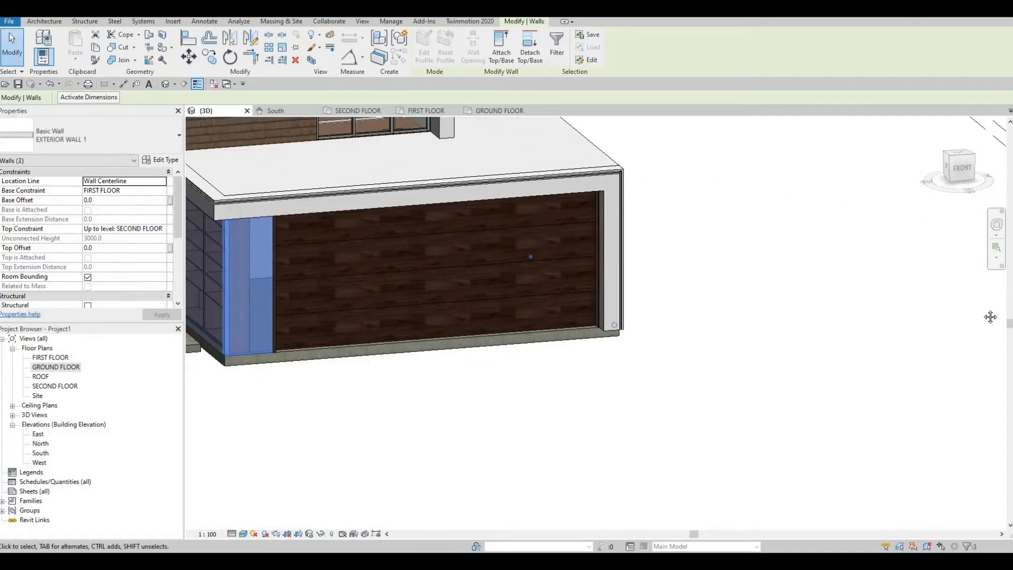
{"action": "middle_click_drag", "start_coordinate": [227, 323], "coordinate": [800, 285]}
{"action": "scroll", "coordinate": [676, 300], "scroll_direction": "up", "scroll_amount": 1}
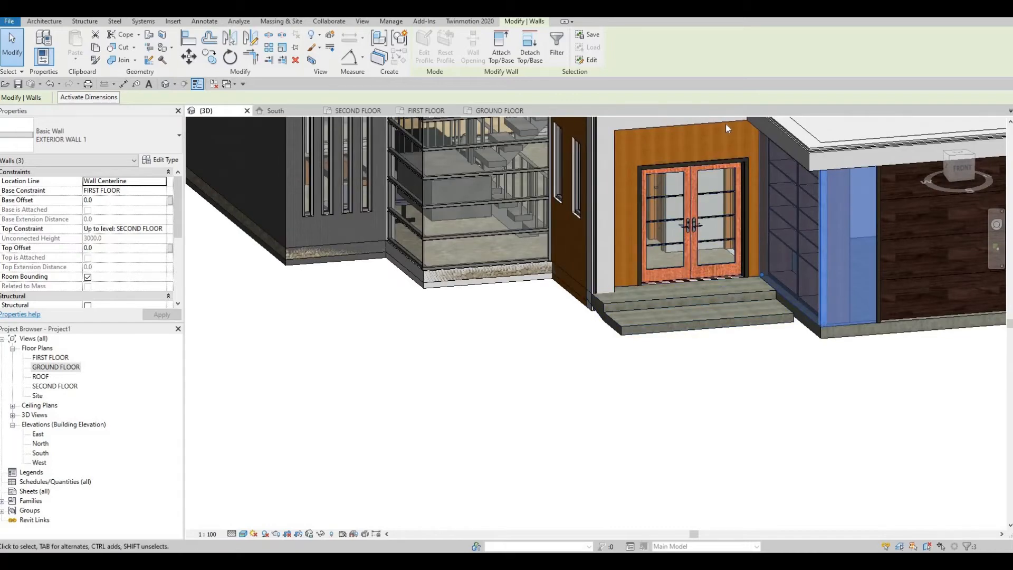
{"action": "left_click", "coordinate": [124, 191]}
{"action": "left_click", "coordinate": [117, 199]}
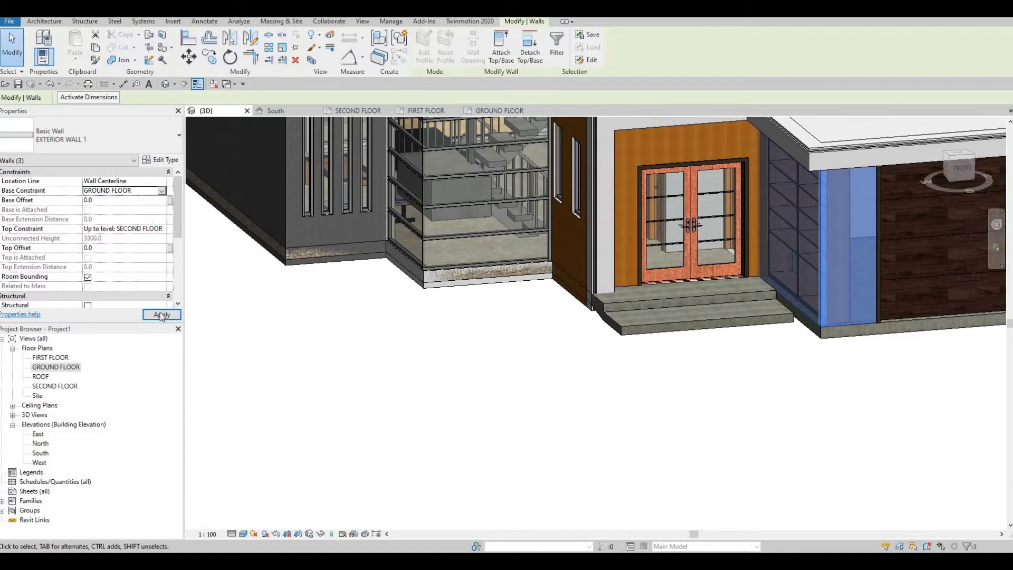
{"action": "left_click", "coordinate": [160, 312]}
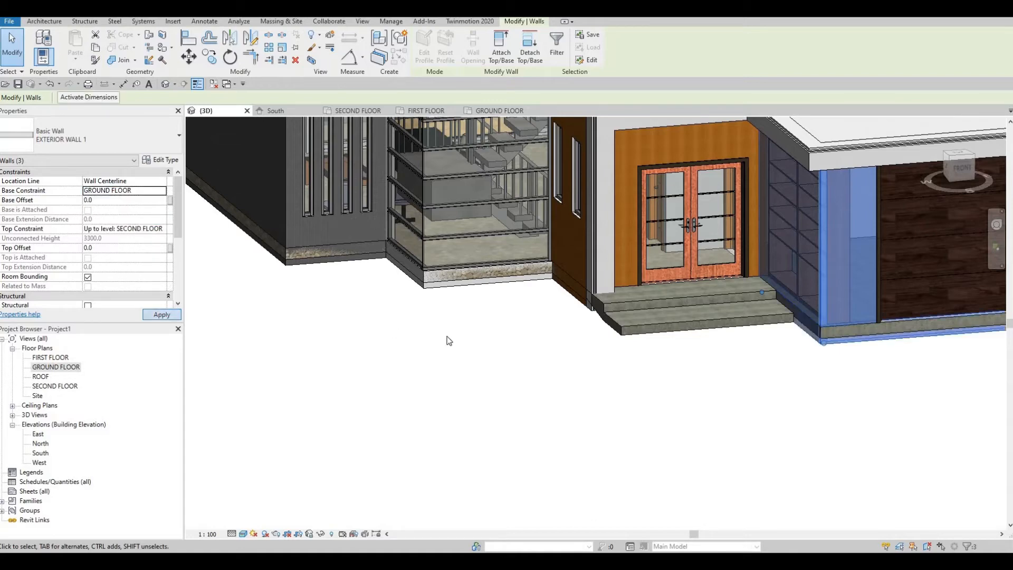
{"action": "key", "text": "Escape"}
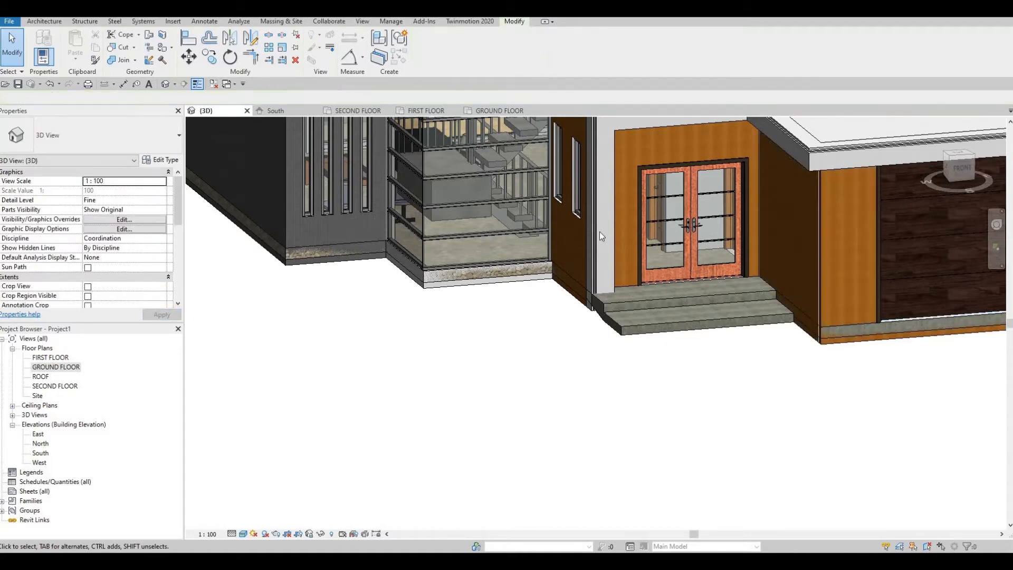
- Examine the base levels of the exterior walls around the front door and of the entrance stair
{"action": "left_click", "coordinate": [628, 280]}
{"action": "key", "text": "Escape"}
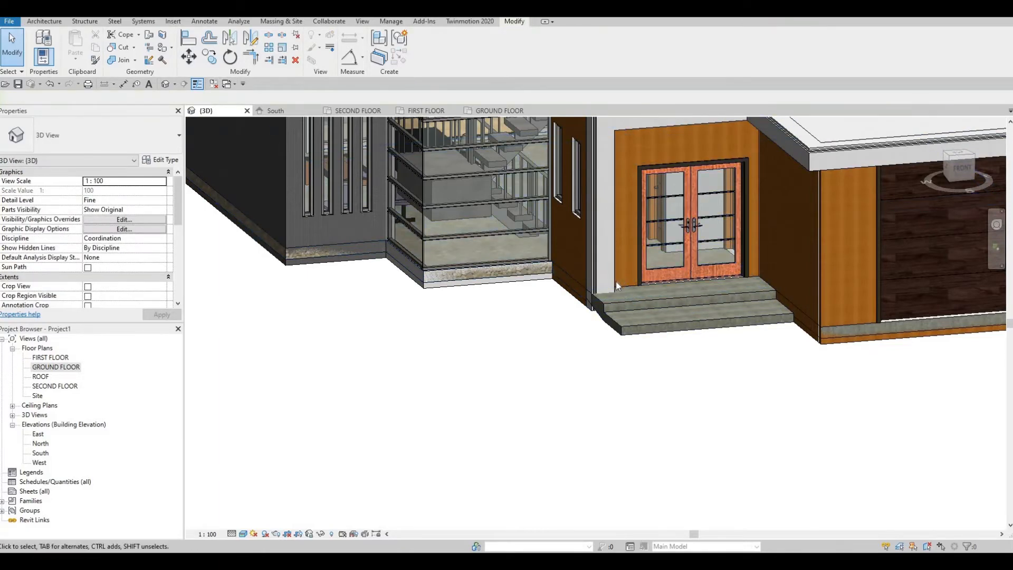
{"action": "left_click", "coordinate": [754, 274]}
{"action": "key", "text": "Escape"}
{"action": "key", "text": "Tab"}
{"action": "left_click", "coordinate": [756, 258]}
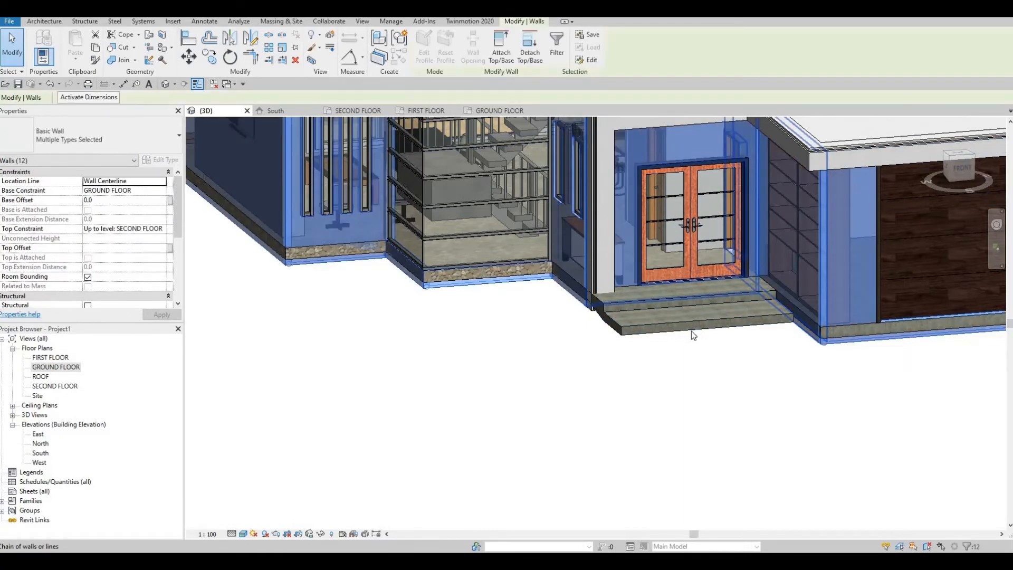
{"action": "key", "text": "Escape"}
{"action": "middle_click_drag", "start_coordinate": [722, 282], "coordinate": [197, 269]}
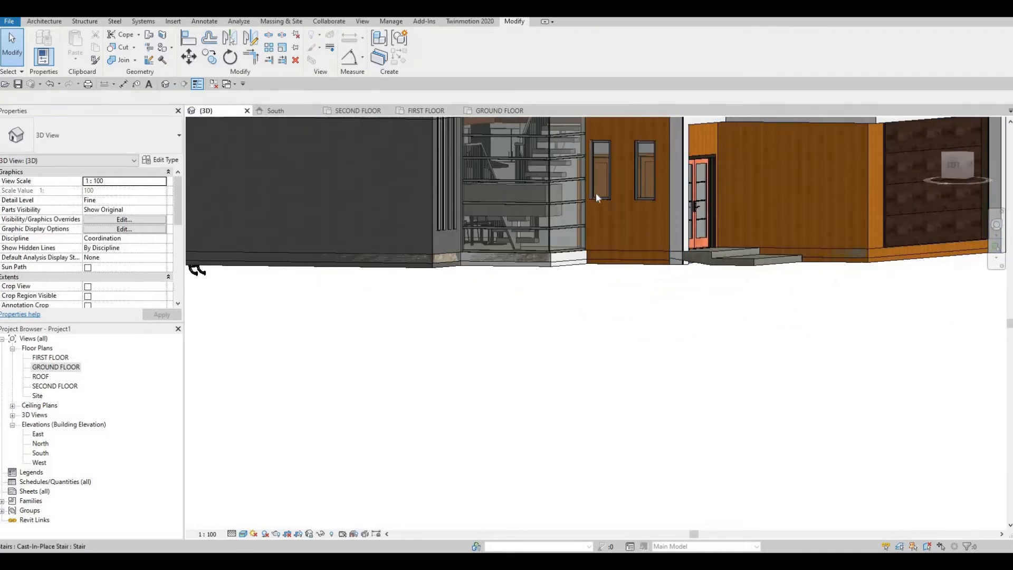
{"action": "middle_click_drag", "start_coordinate": [596, 193], "coordinate": [595, 213], "text": "shift"}
{"action": "scroll", "coordinate": [599, 213], "scroll_direction": "up", "scroll_amount": 2}
{"action": "scroll", "coordinate": [614, 214], "scroll_direction": "up", "scroll_amount": 2}
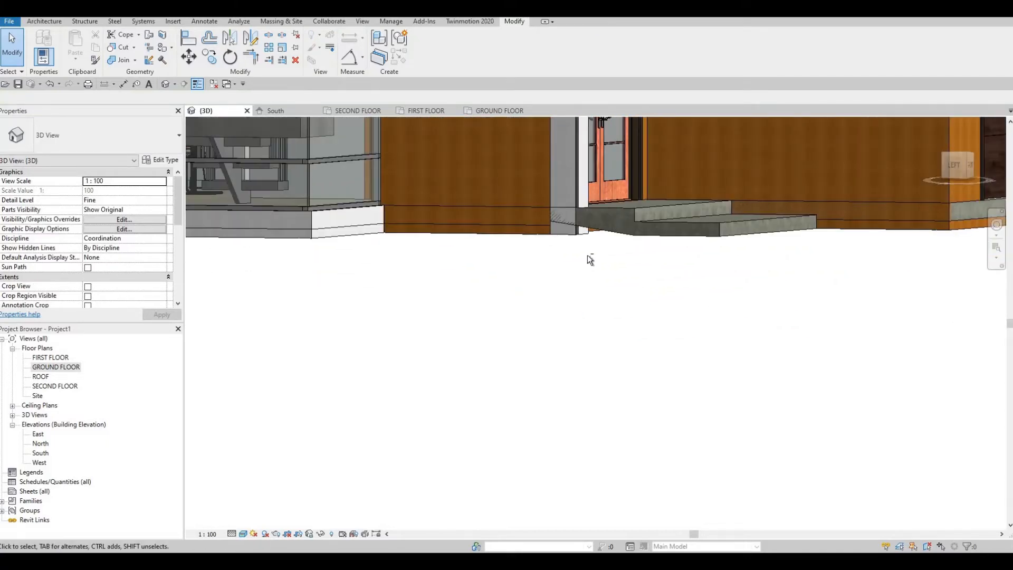
{"action": "middle_click_drag", "start_coordinate": [543, 341], "coordinate": [537, 322], "text": "shift"}
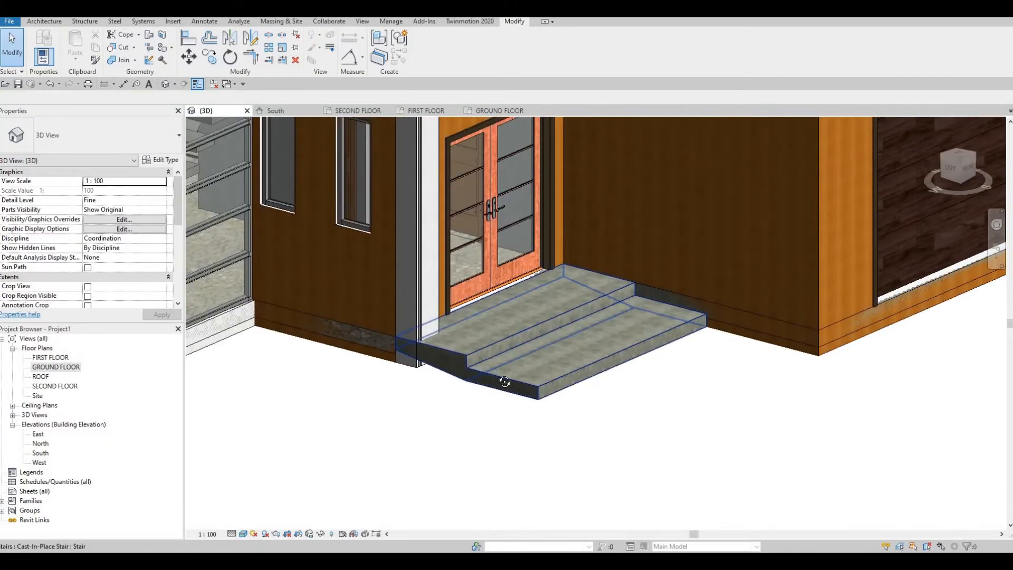
{"action": "left_click", "coordinate": [505, 381]}
{"action": "middle_click_drag", "start_coordinate": [448, 405], "coordinate": [536, 257], "text": "shift"}
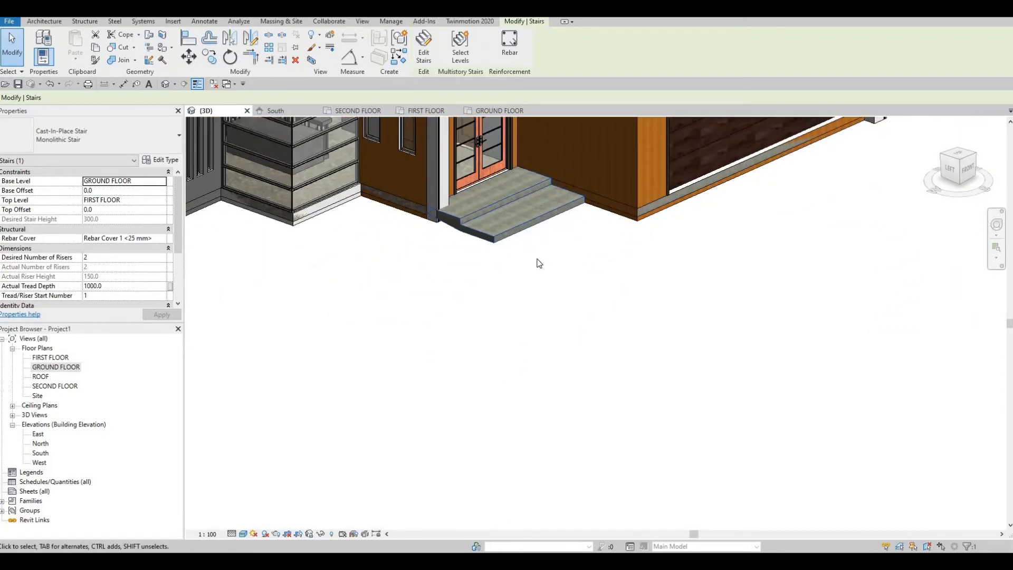
{"action": "middle_click_drag", "start_coordinate": [648, 261], "coordinate": [570, 240], "text": "shift"}
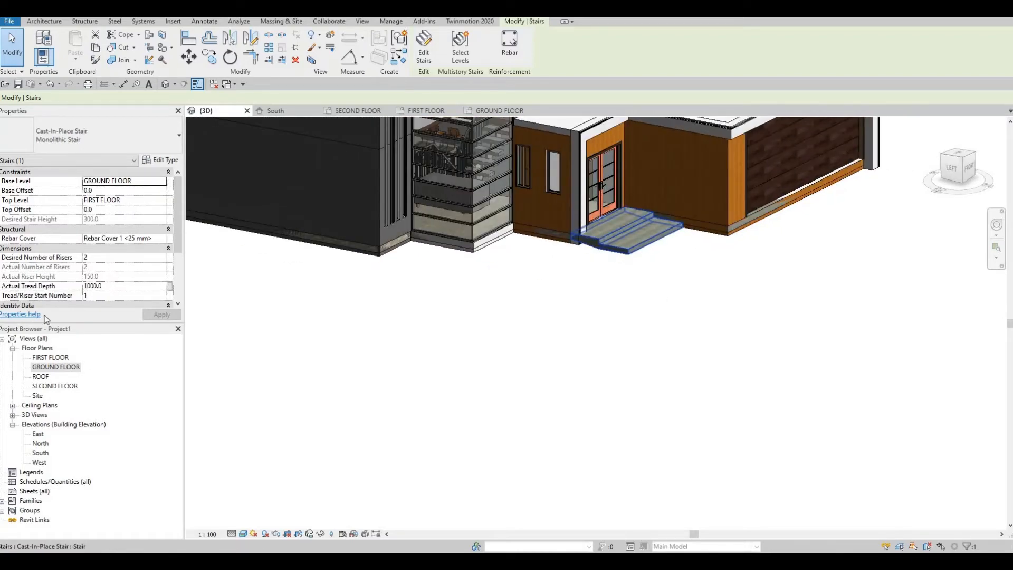
- Open the GROUND FLOOR plan and bring the house and pool area into view
{"action": "double_click", "coordinate": [67, 368]}
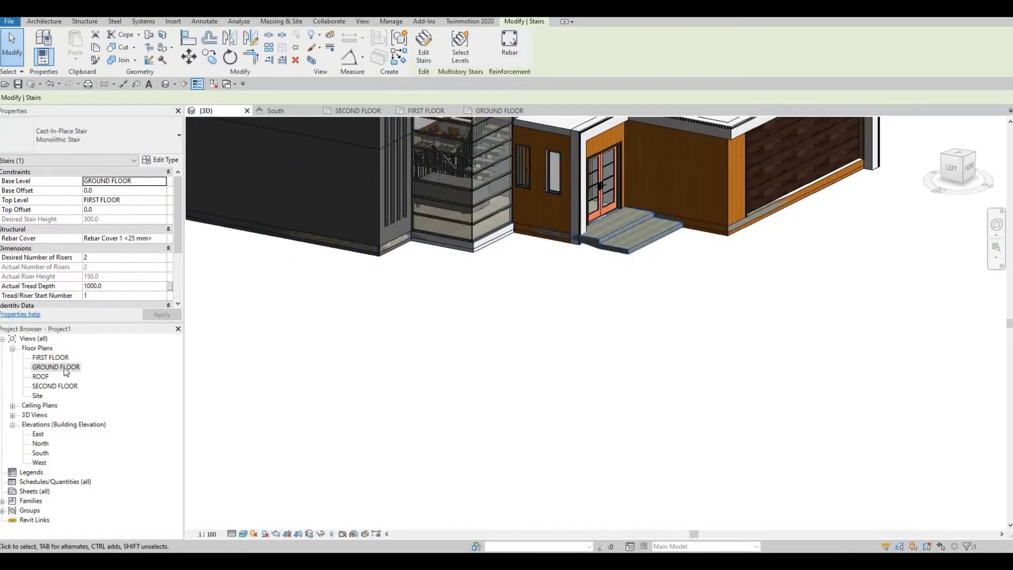
{"action": "scroll", "coordinate": [473, 218], "scroll_direction": "down", "scroll_amount": 4}
{"action": "middle_click_drag", "start_coordinate": [535, 366], "coordinate": [488, 380]}
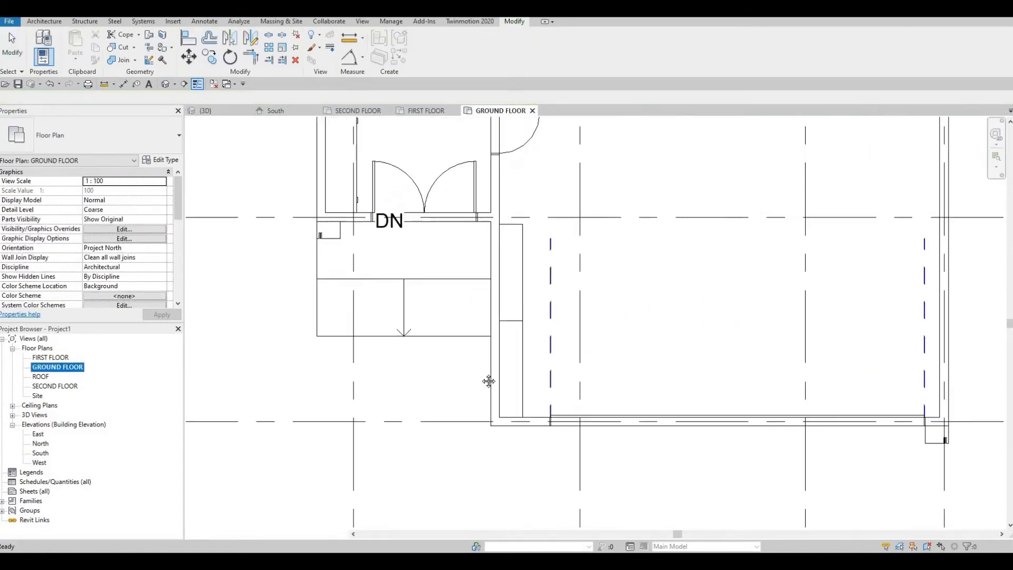
{"action": "left_click", "coordinate": [489, 338]}
{"action": "scroll", "coordinate": [489, 338], "scroll_direction": "down", "scroll_amount": 4}
{"action": "scroll", "coordinate": [500, 425], "scroll_direction": "down", "scroll_amount": 3}
{"action": "middle_click_drag", "start_coordinate": [528, 221], "coordinate": [508, 474]}
{"action": "left_click", "coordinate": [629, 270]}
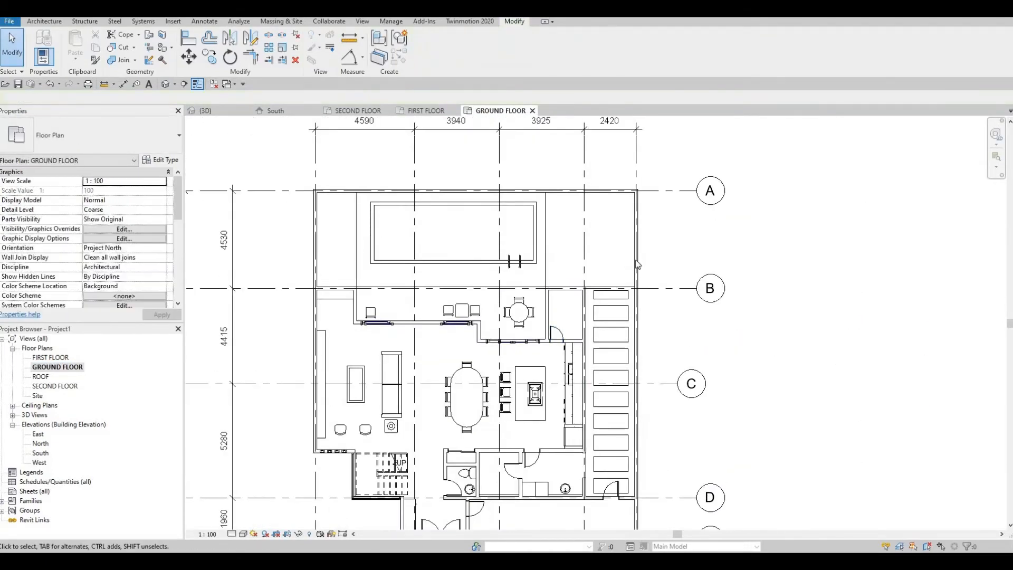
{"action": "key", "text": "Tab"}
{"action": "key", "text": "Tab"}
{"action": "left_click", "coordinate": [633, 246]}
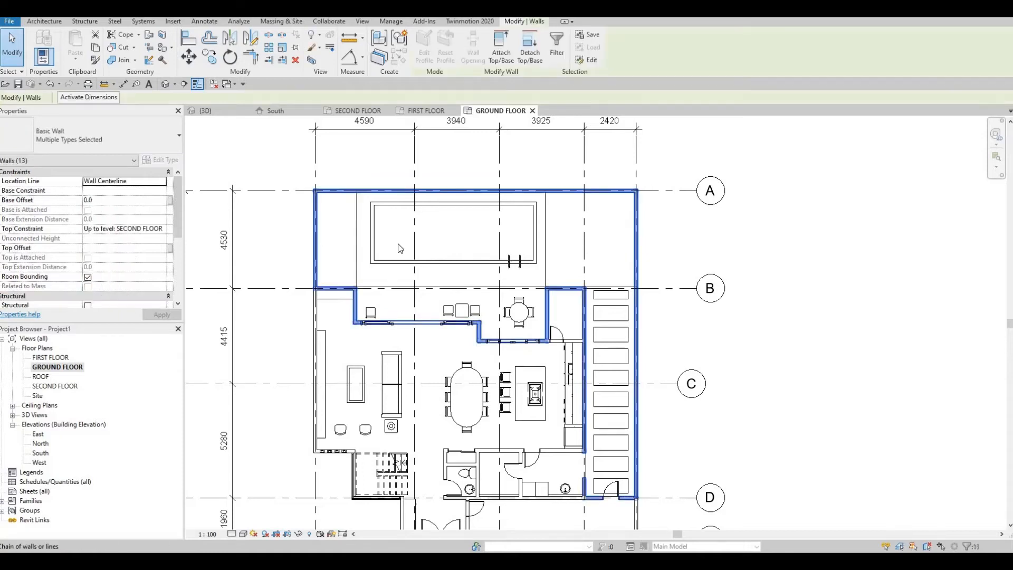
{"action": "key", "text": "Escape"}
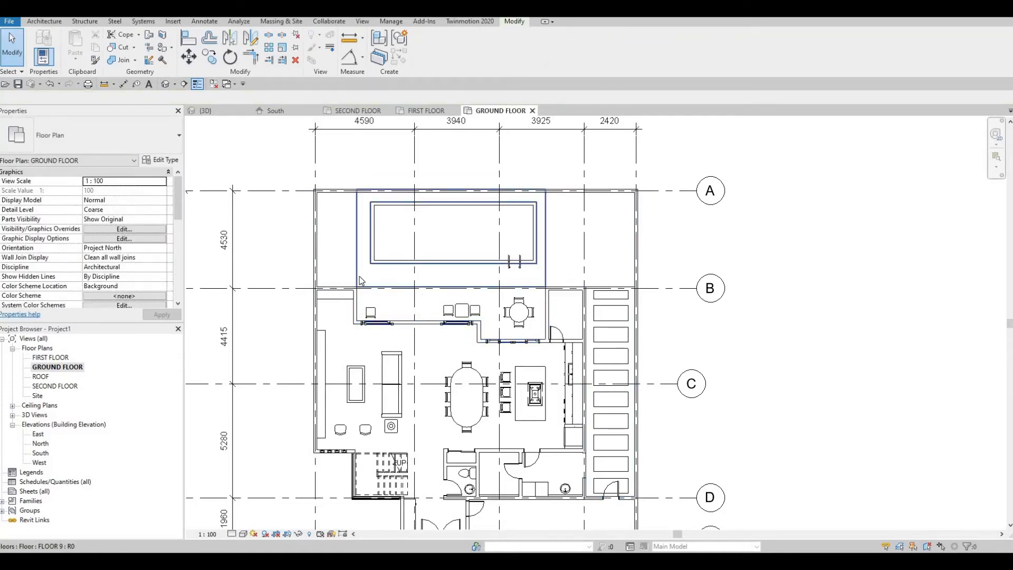
{"action": "left_click", "coordinate": [359, 279]}
{"action": "key", "text": "Escape"}
{"action": "left_click", "coordinate": [354, 277]}
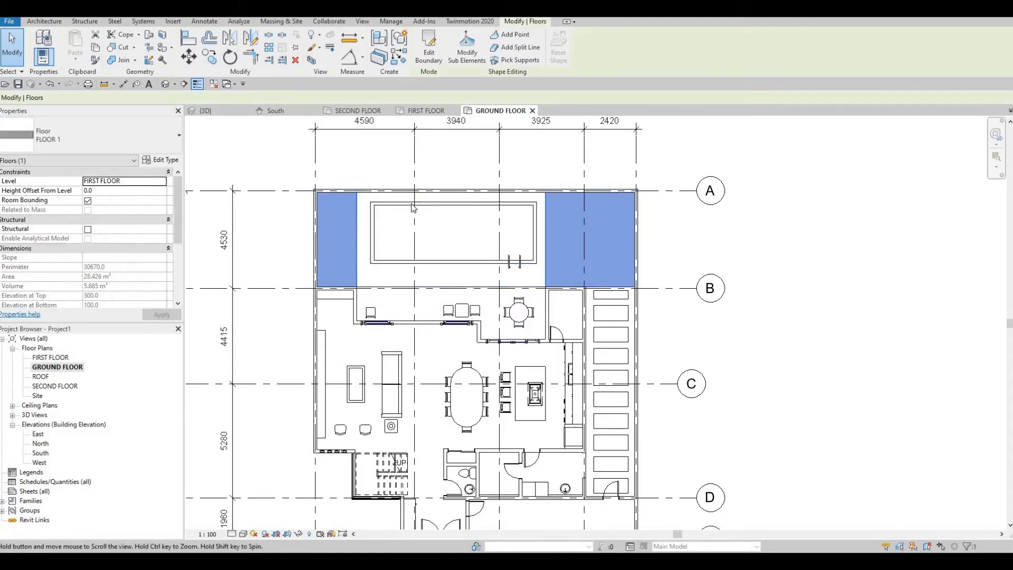
{"action": "middle_click_drag", "start_coordinate": [332, 230], "coordinate": [410, 212]}
- Start a FLOOR 1 sketch on GROUND FLOOR and pick the outer wall edges along grids 1, A and 5 as boundary lines
{"action": "double_click", "coordinate": [405, 227]}
{"action": "scroll", "coordinate": [471, 231], "scroll_direction": "down", "scroll_amount": 4}
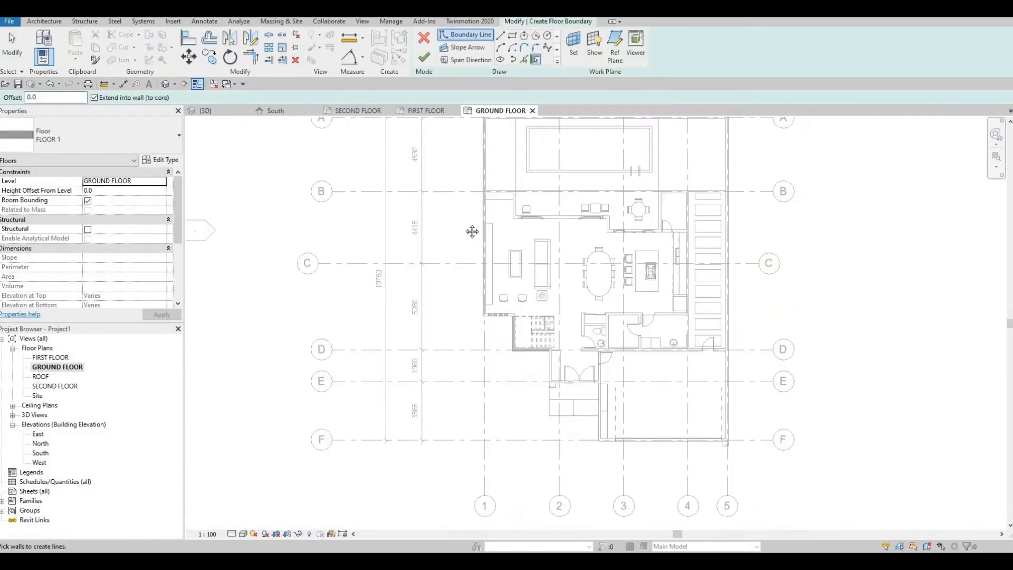
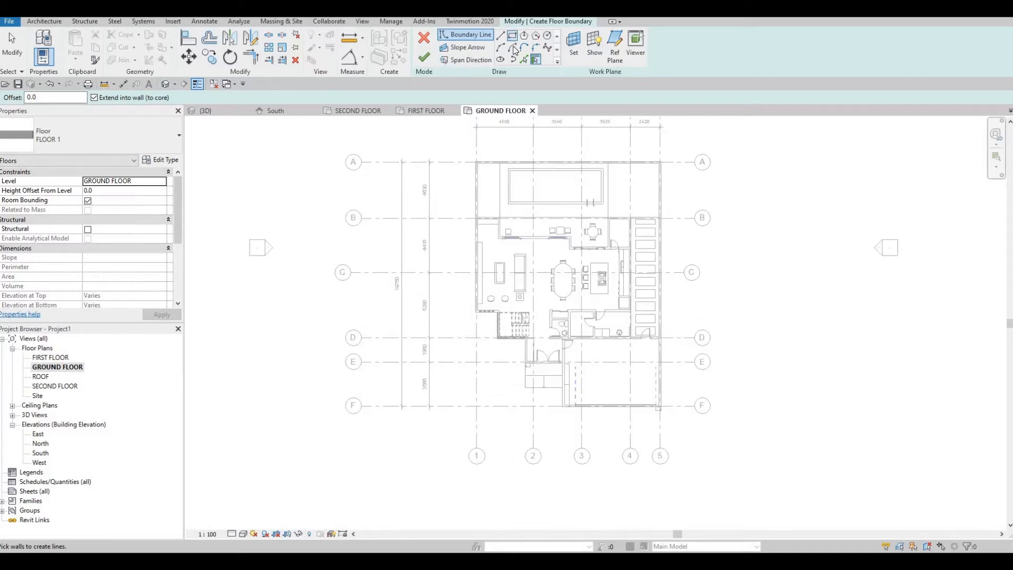
{"action": "scroll", "coordinate": [452, 265], "scroll_direction": "up", "scroll_amount": 5}
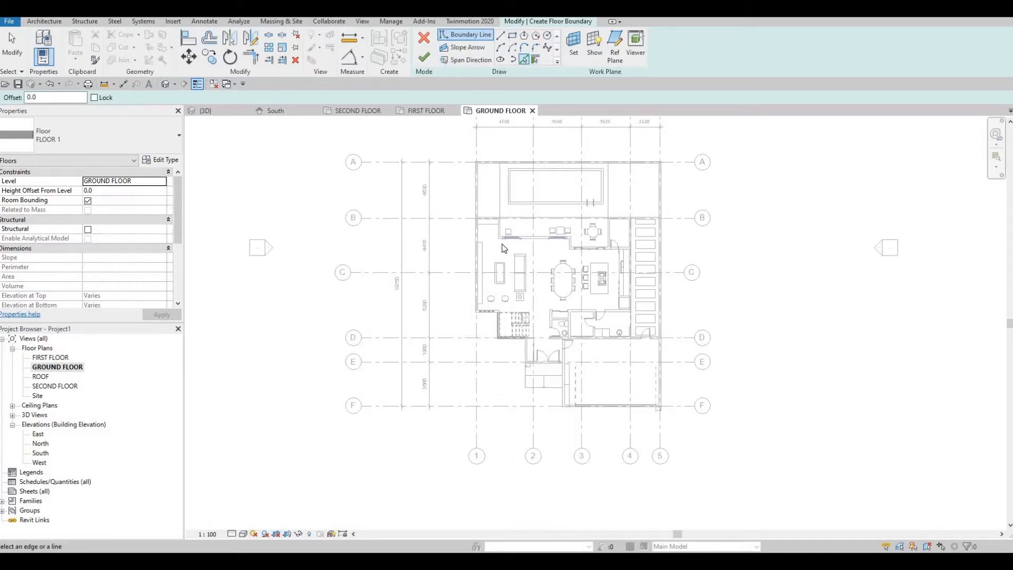
{"action": "left_click", "coordinate": [503, 242]}
{"action": "middle_click_drag", "start_coordinate": [482, 230], "coordinate": [455, 362]}
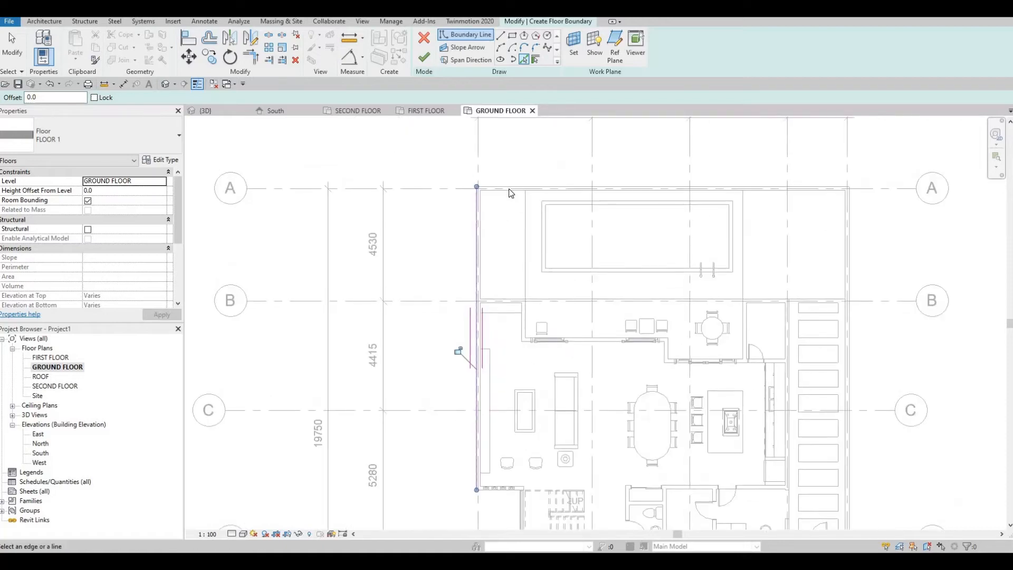
{"action": "left_click", "coordinate": [510, 188]}
{"action": "middle_click_drag", "start_coordinate": [853, 243], "coordinate": [703, 217]}
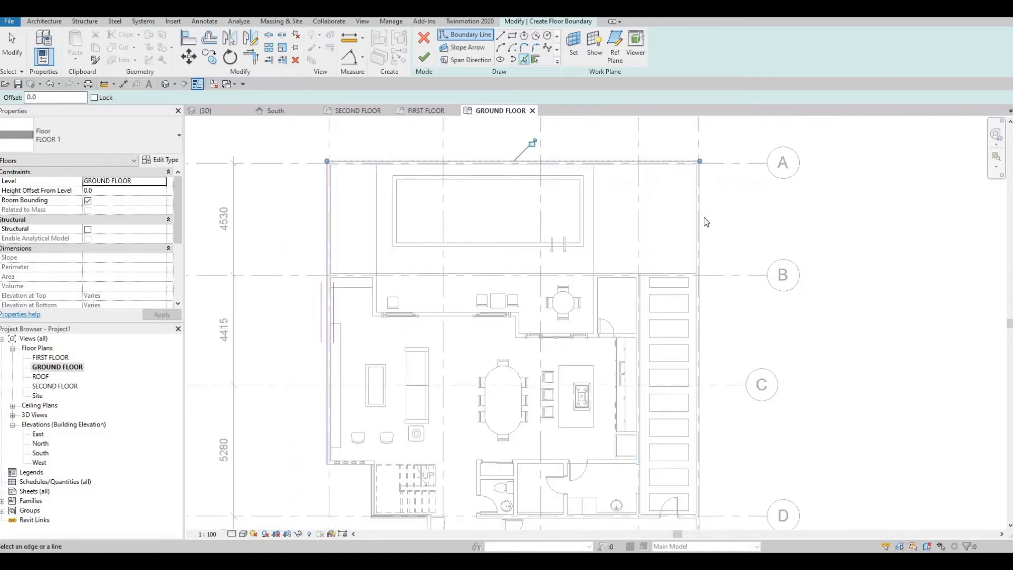
{"action": "left_click", "coordinate": [699, 409]}
- Pick the outer edges of the short living room front wall and the staircase's adjoining side as boundary lines
{"action": "middle_click_drag", "start_coordinate": [719, 346], "coordinate": [689, 128]}
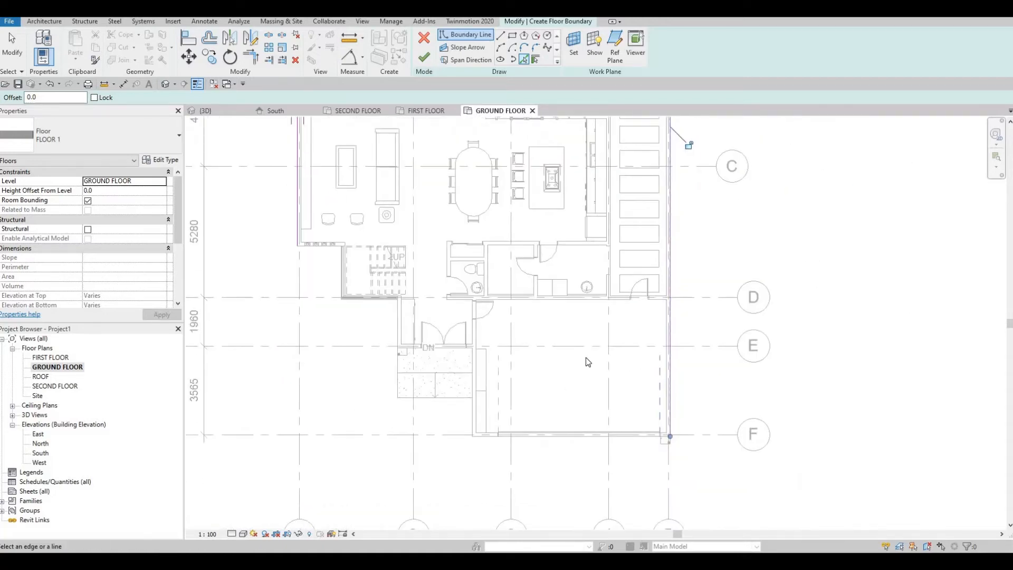
{"action": "scroll", "coordinate": [588, 362], "scroll_direction": "down", "scroll_amount": 3}
{"action": "scroll", "coordinate": [522, 270], "scroll_direction": "up", "scroll_amount": 6}
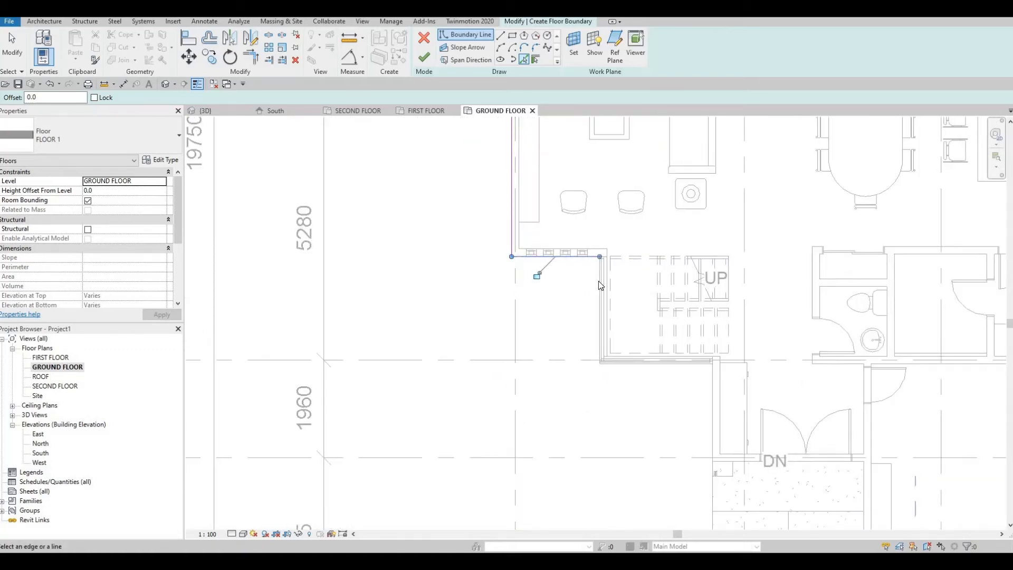
{"action": "scroll", "coordinate": [599, 264], "scroll_direction": "up", "scroll_amount": 4}
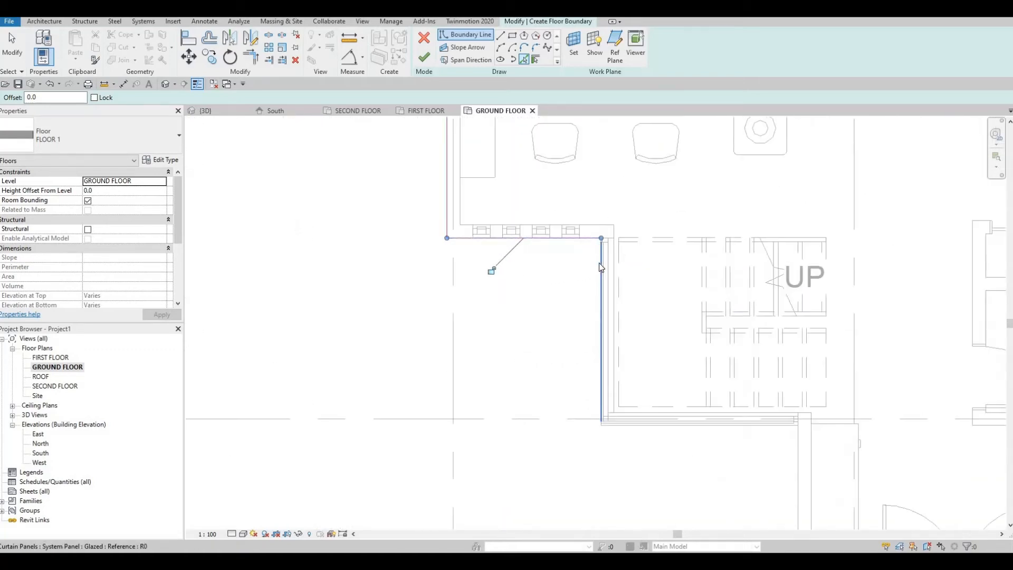
{"action": "left_click", "coordinate": [594, 404]}
{"action": "scroll", "coordinate": [619, 434], "scroll_direction": "up", "scroll_amount": 1}
{"action": "middle_click_drag", "start_coordinate": [618, 433], "coordinate": [569, 263]}
{"action": "scroll", "coordinate": [597, 305], "scroll_direction": "down", "scroll_amount": 1}
{"action": "scroll", "coordinate": [596, 306], "scroll_direction": "up", "scroll_amount": 1}
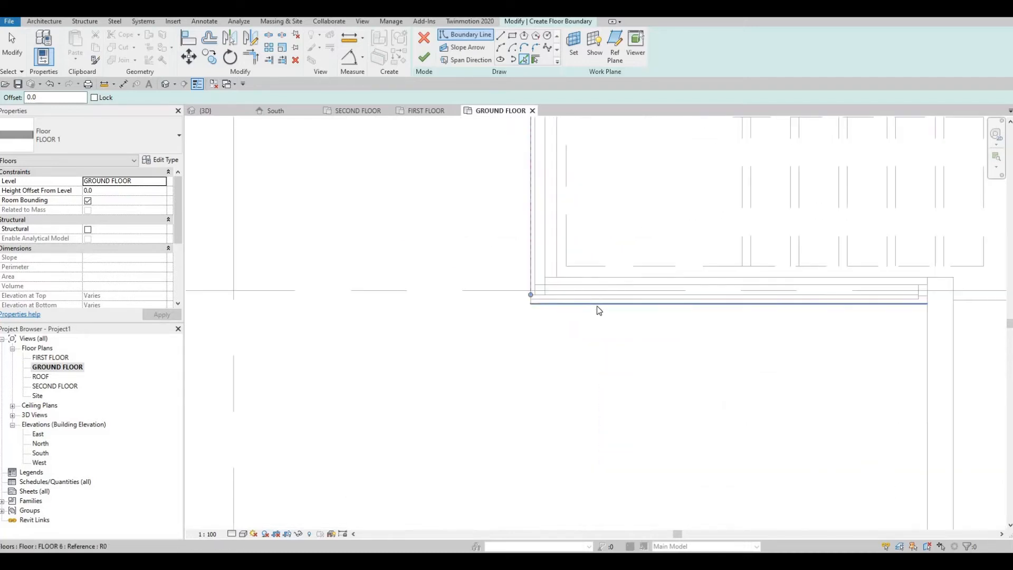
- Pick the staircase's front outer edge and the outer edge of the wall beside the entrance as boundary lines
{"action": "left_click", "coordinate": [592, 307]}
{"action": "scroll", "coordinate": [620, 312], "scroll_direction": "down", "scroll_amount": 2}
{"action": "scroll", "coordinate": [618, 305], "scroll_direction": "down", "scroll_amount": 2}
{"action": "middle_click_drag", "start_coordinate": [726, 351], "coordinate": [662, 290]}
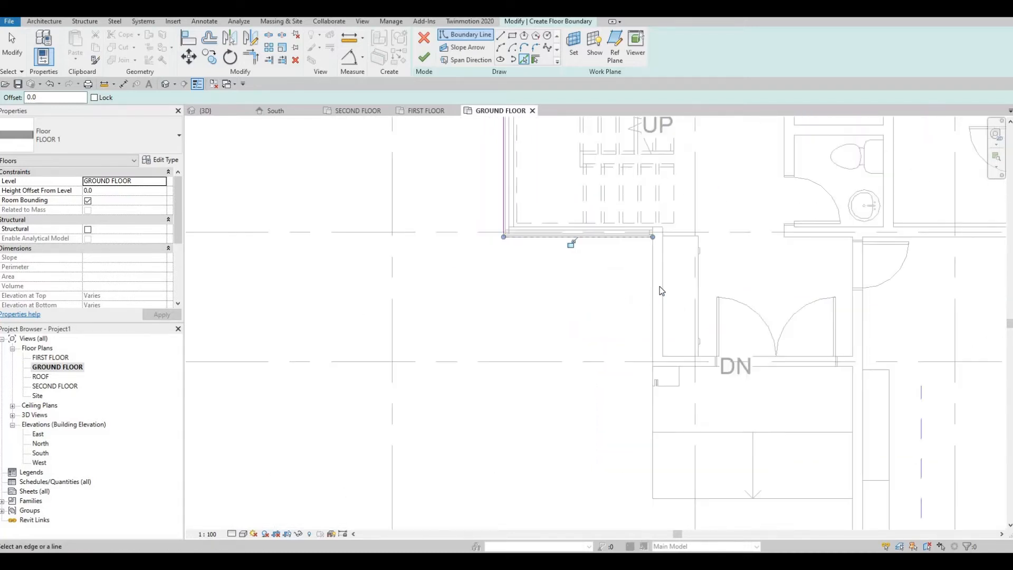
{"action": "scroll", "coordinate": [547, 339], "scroll_direction": "down", "scroll_amount": 4}
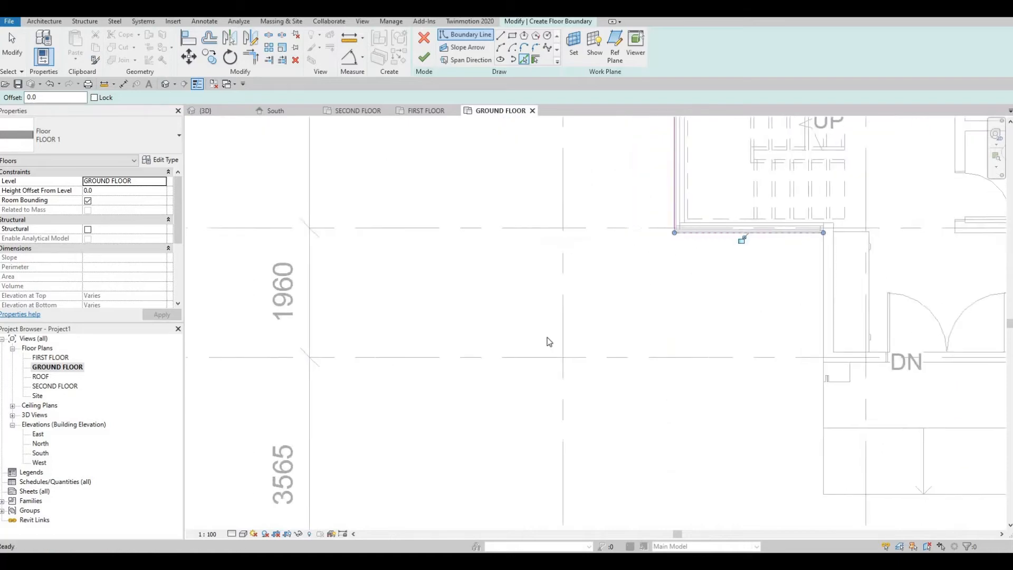
{"action": "scroll", "coordinate": [679, 331], "scroll_direction": "down", "scroll_amount": 2}
{"action": "scroll", "coordinate": [688, 325], "scroll_direction": "up", "scroll_amount": 5}
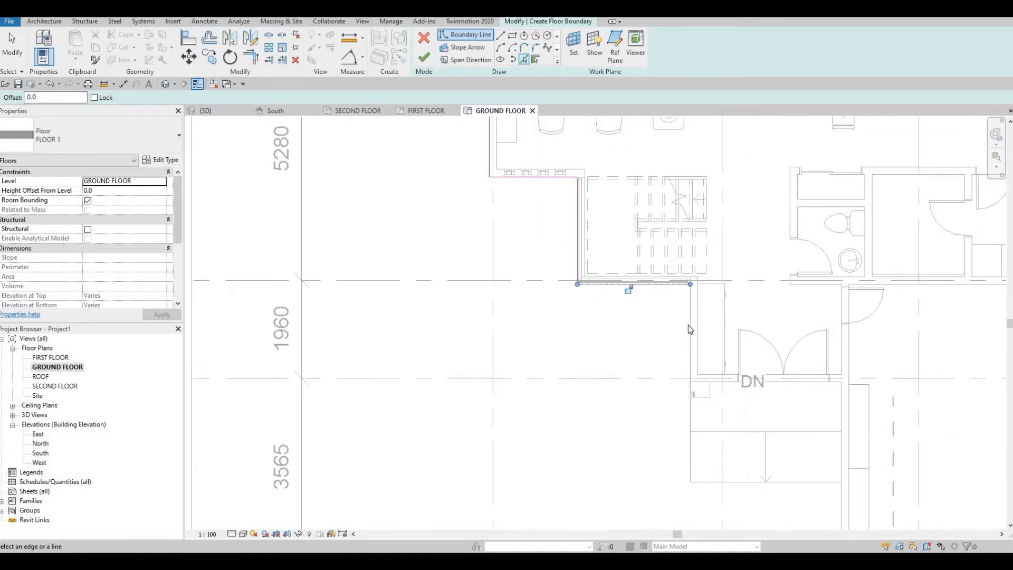
{"action": "left_click", "coordinate": [689, 325]}
{"action": "middle_click_drag", "start_coordinate": [637, 350], "coordinate": [684, 297]}
{"action": "scroll", "coordinate": [683, 297], "scroll_direction": "down", "scroll_amount": 2}
{"action": "middle_click_drag", "start_coordinate": [660, 339], "coordinate": [660, 330]}
{"action": "scroll", "coordinate": [660, 330], "scroll_direction": "down", "scroll_amount": 3}
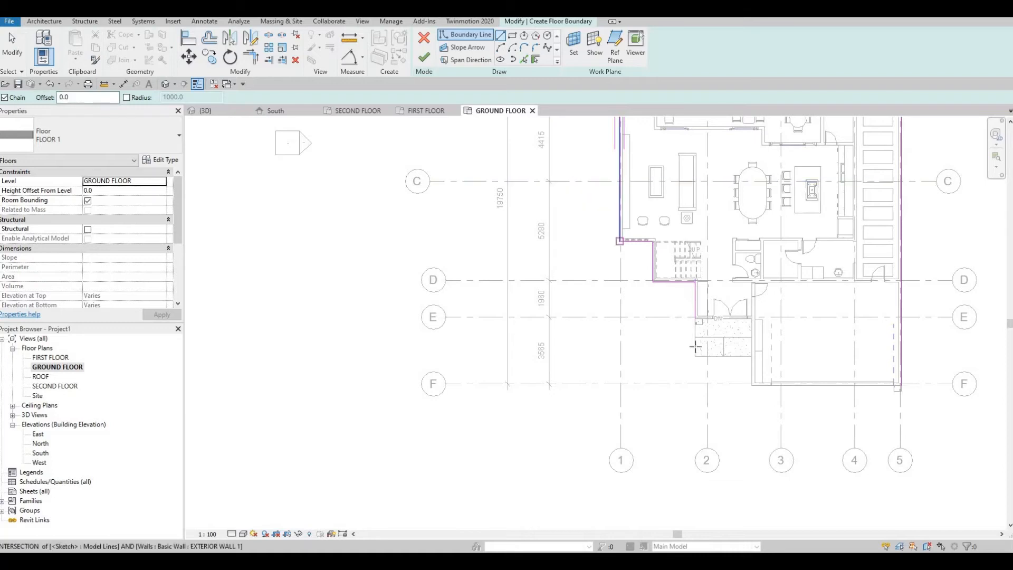
- Draw a boundary line along grid F from the extension of the entrance's side wall out past grid 1
{"action": "scroll", "coordinate": [691, 350], "scroll_direction": "up", "scroll_amount": 1}
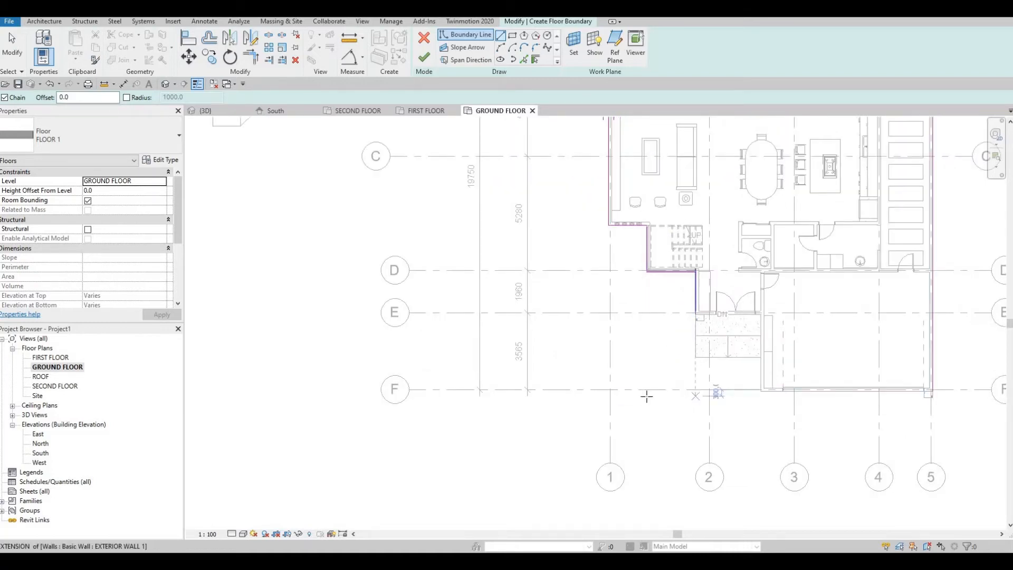
{"action": "left_click", "coordinate": [695, 396]}
{"action": "key", "text": "Escape"}
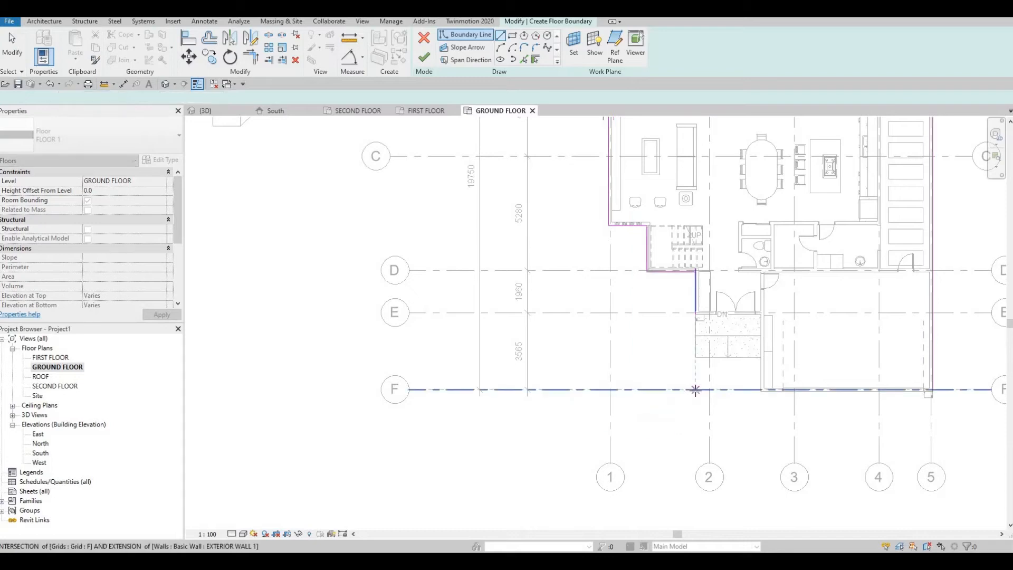
{"action": "left_click", "coordinate": [696, 389]}
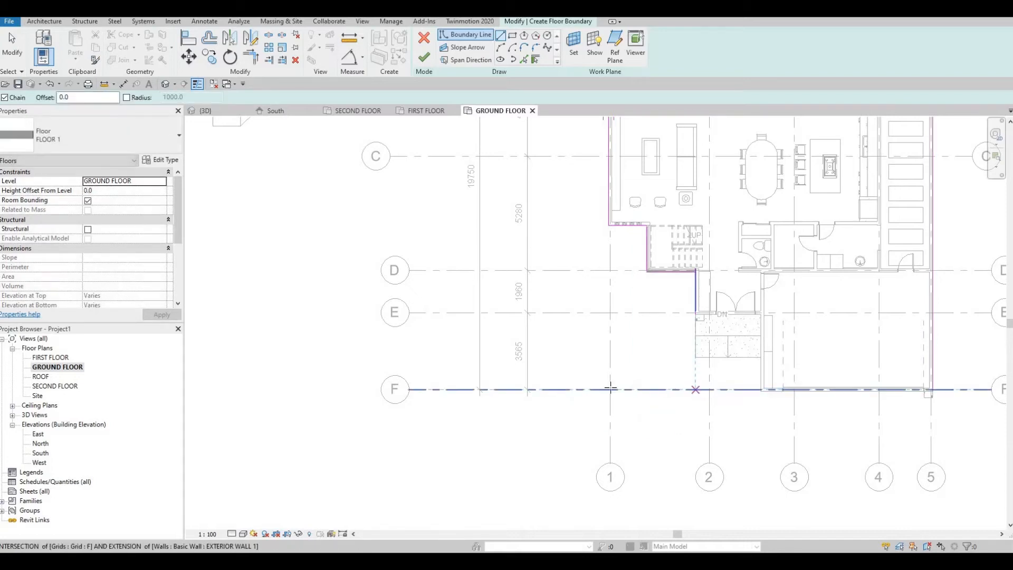
{"action": "left_click", "coordinate": [515, 383]}
{"action": "middle_click_drag", "start_coordinate": [600, 193], "coordinate": [582, 252]}
{"action": "key", "text": "Escape"}
{"action": "key", "text": "Escape"}
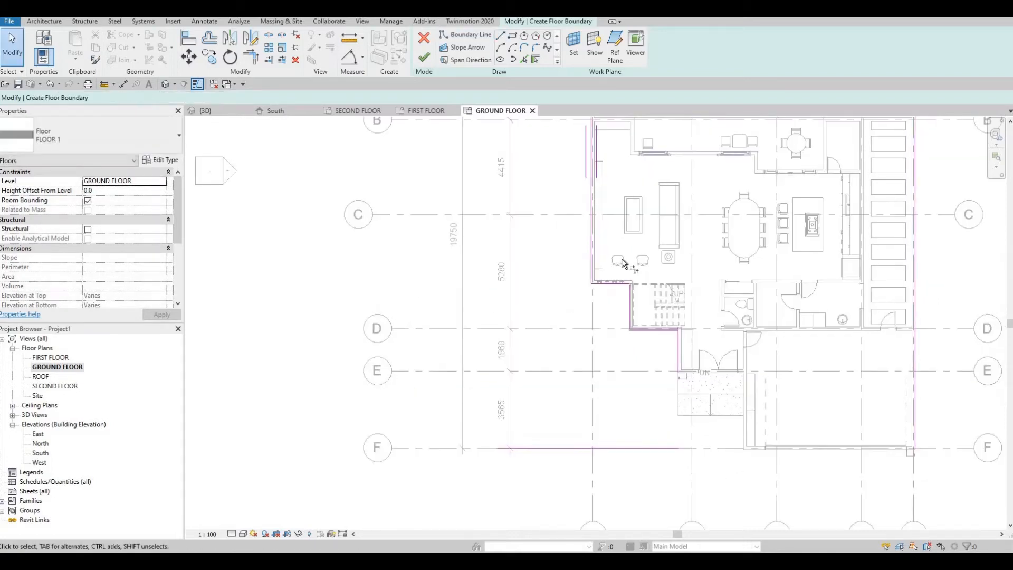
- Trim the boundary lines into closed corners around the staircase and where it meets the entrance's side wall
{"action": "key", "text": "t"}
{"action": "key", "text": "r"}
{"action": "scroll", "coordinate": [612, 299], "scroll_direction": "up", "scroll_amount": 3}
{"action": "left_click", "coordinate": [620, 300]}
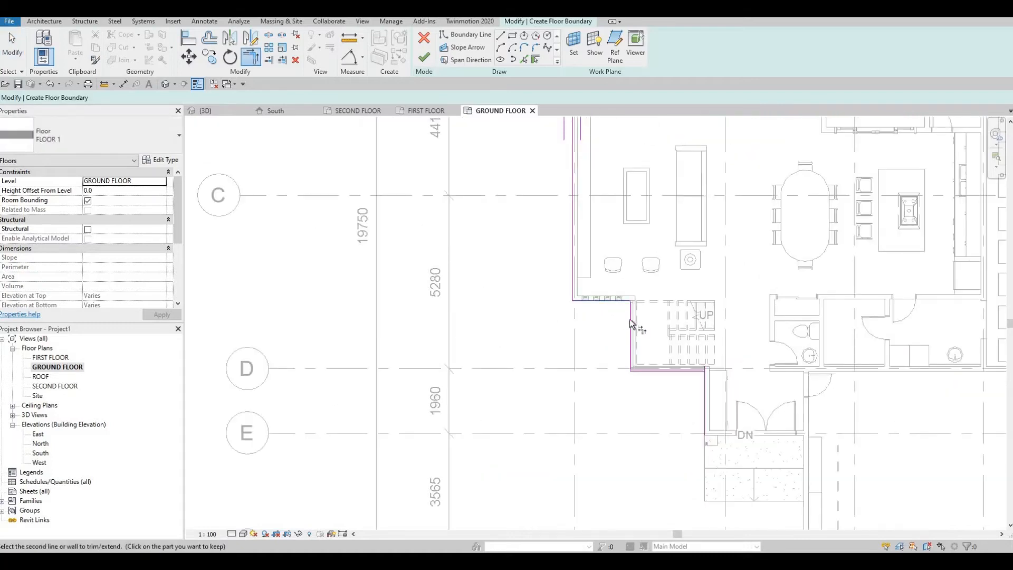
{"action": "left_click", "coordinate": [631, 325]}
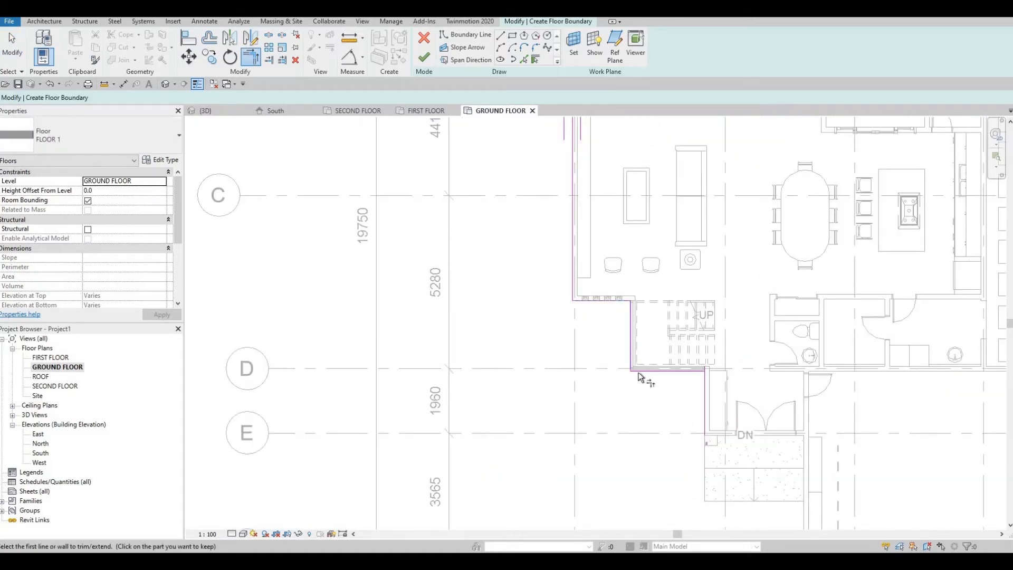
{"action": "left_click", "coordinate": [649, 370]}
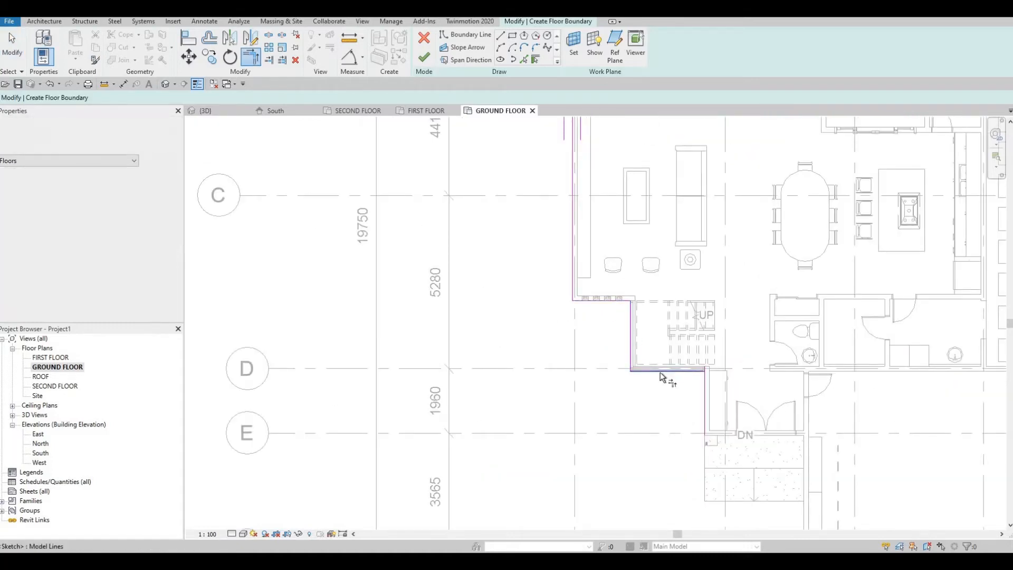
{"action": "left_click", "coordinate": [702, 390]}
- Extend the boundary line beside the entrance to a corner with the line on grid F
{"action": "middle_click_drag", "start_coordinate": [705, 396], "coordinate": [731, 279]}
{"action": "left_click", "coordinate": [731, 279]}
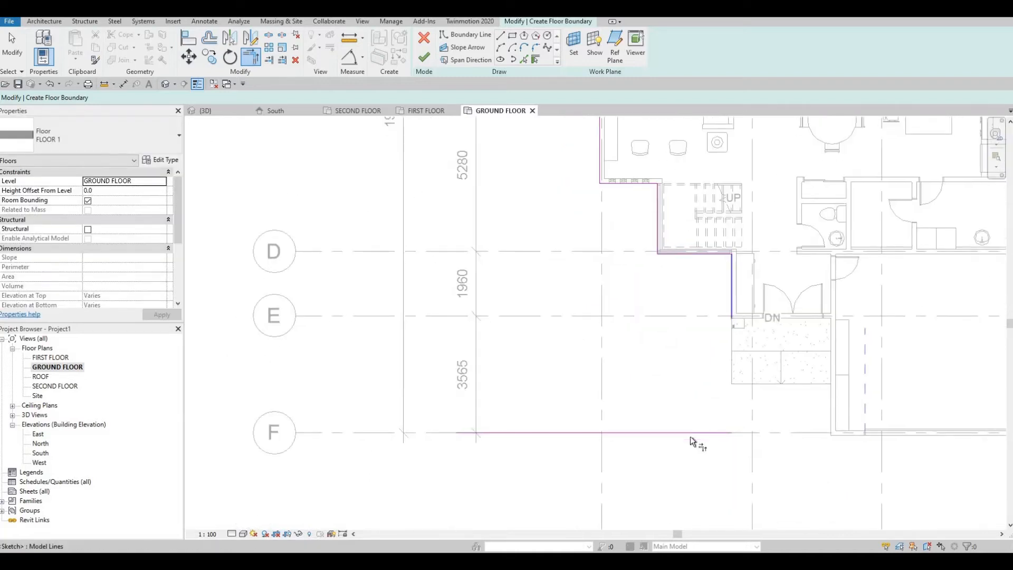
{"action": "left_click", "coordinate": [697, 432]}
{"action": "middle_click_drag", "start_coordinate": [640, 369], "coordinate": [600, 322]}
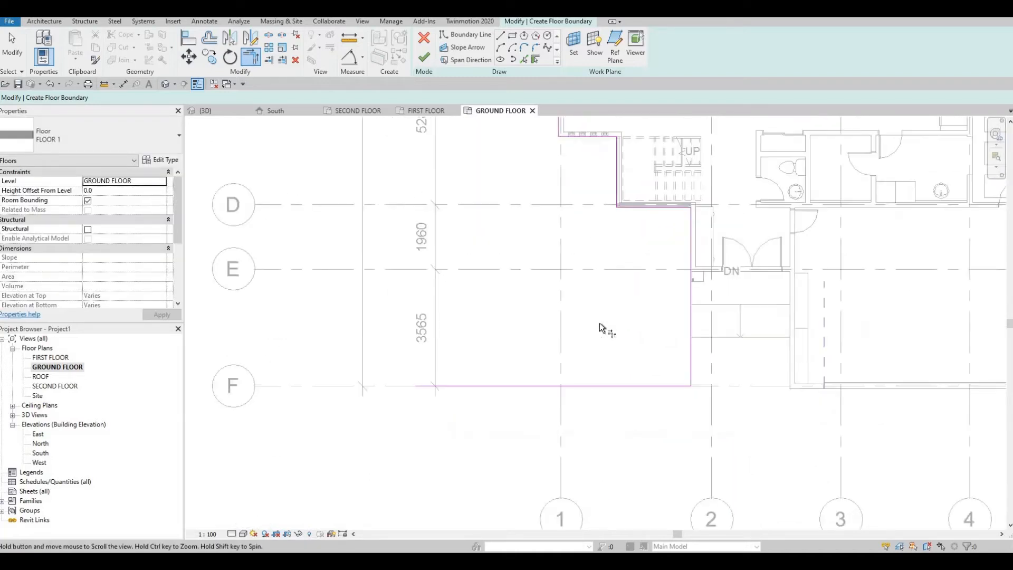
{"action": "scroll", "coordinate": [599, 322], "scroll_direction": "down", "scroll_amount": 2}
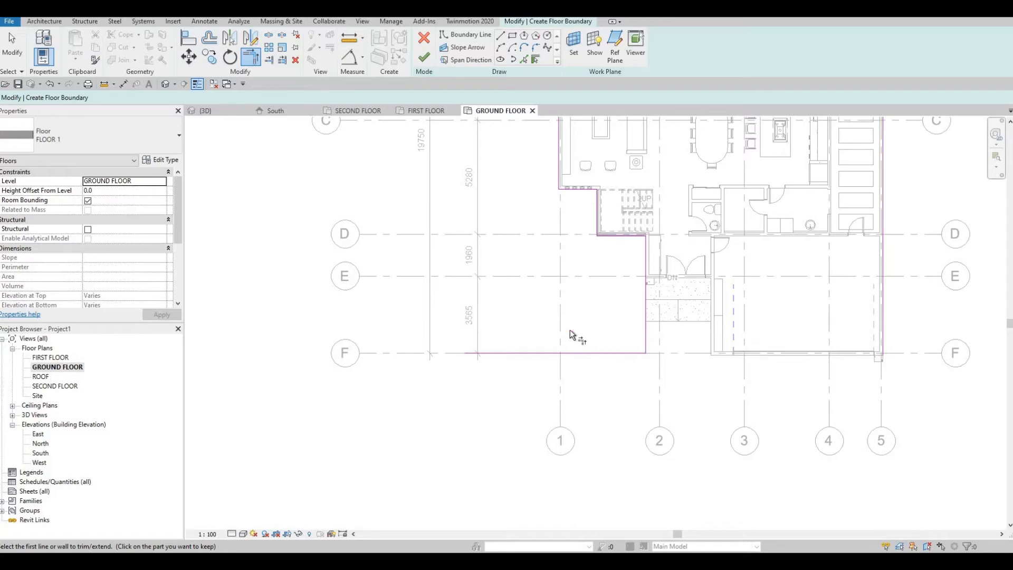
{"action": "scroll", "coordinate": [569, 334], "scroll_direction": "down", "scroll_amount": 3}
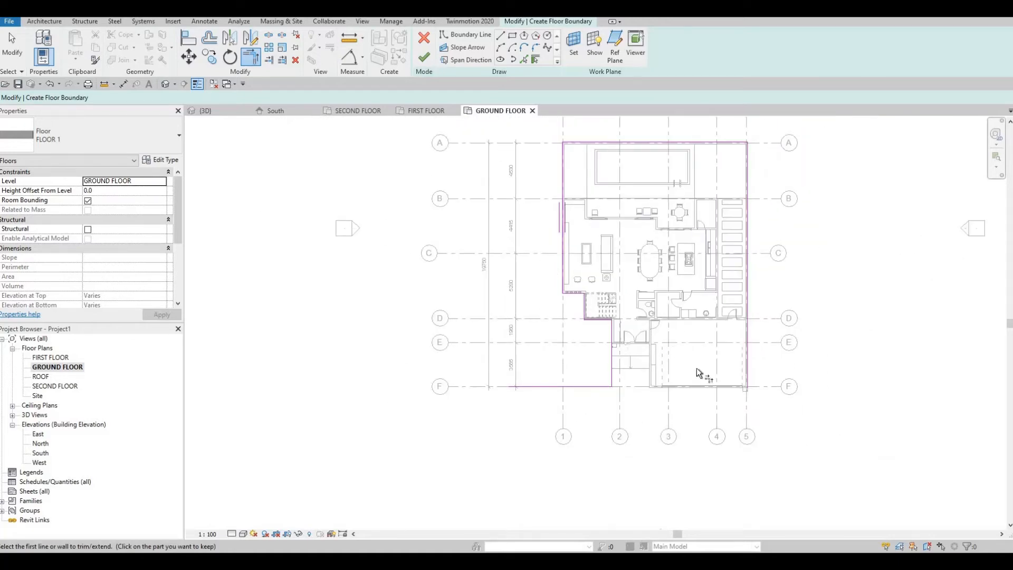
{"action": "scroll", "coordinate": [737, 411], "scroll_direction": "up", "scroll_amount": 3}
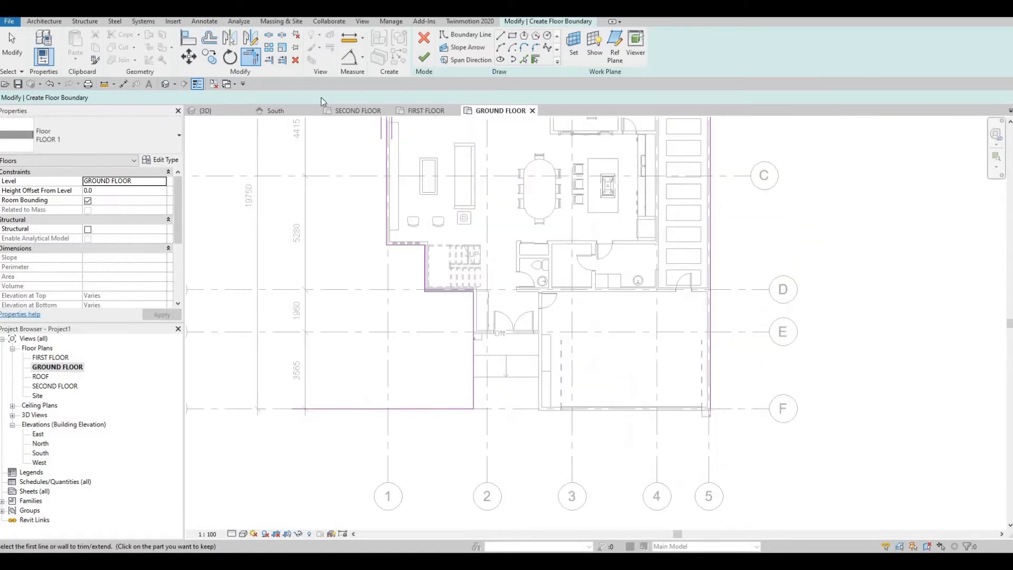
{"action": "key", "text": "Escape"}
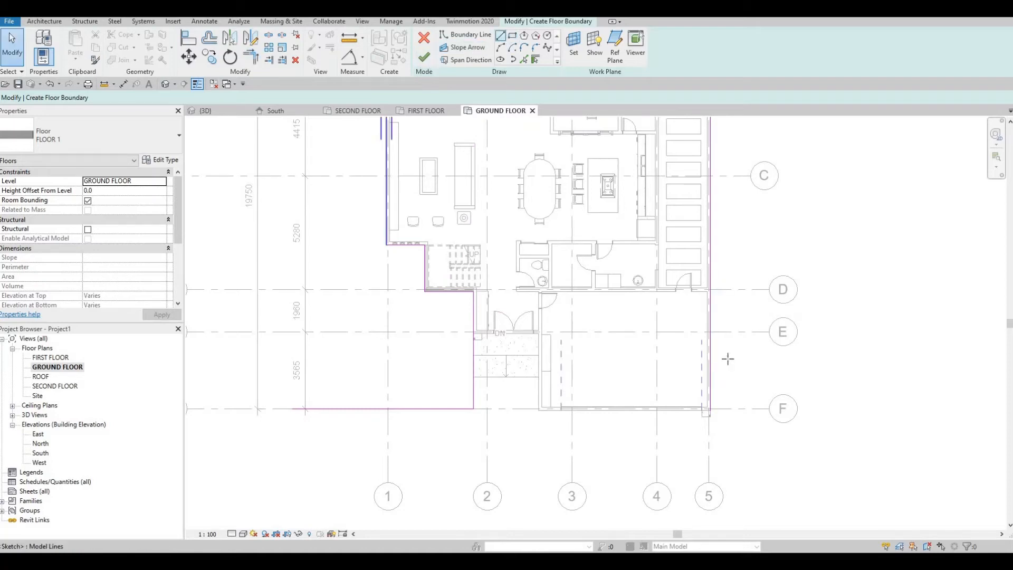
- Draw a boundary line about 2340 mm long along grid F outward from the grid 5 wall and trim it to that wall's boundary line
{"action": "scroll", "coordinate": [731, 405], "scroll_direction": "up", "scroll_amount": 1}
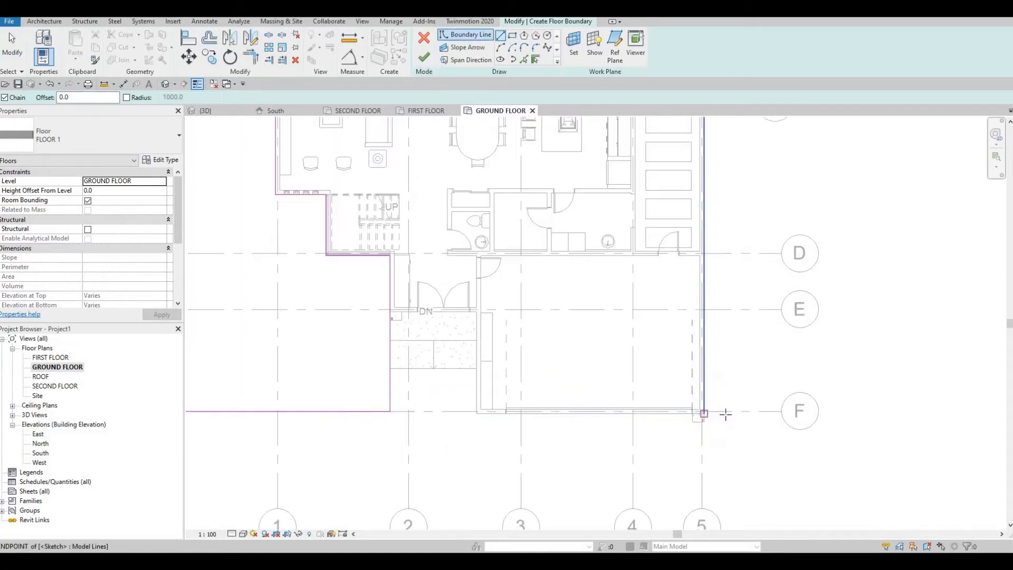
{"action": "scroll", "coordinate": [682, 401], "scroll_direction": "up", "scroll_amount": 3}
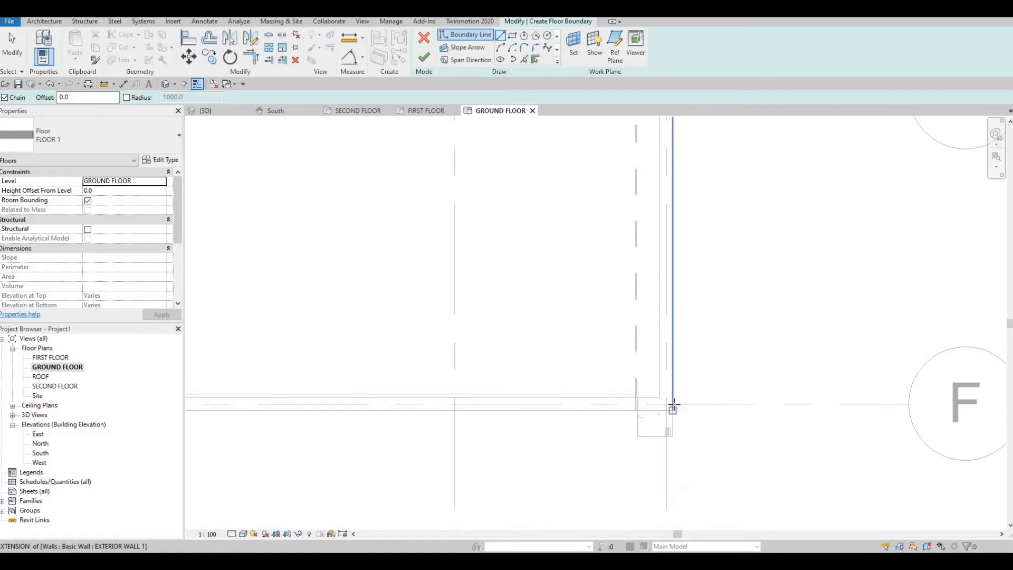
{"action": "left_click", "coordinate": [876, 405]}
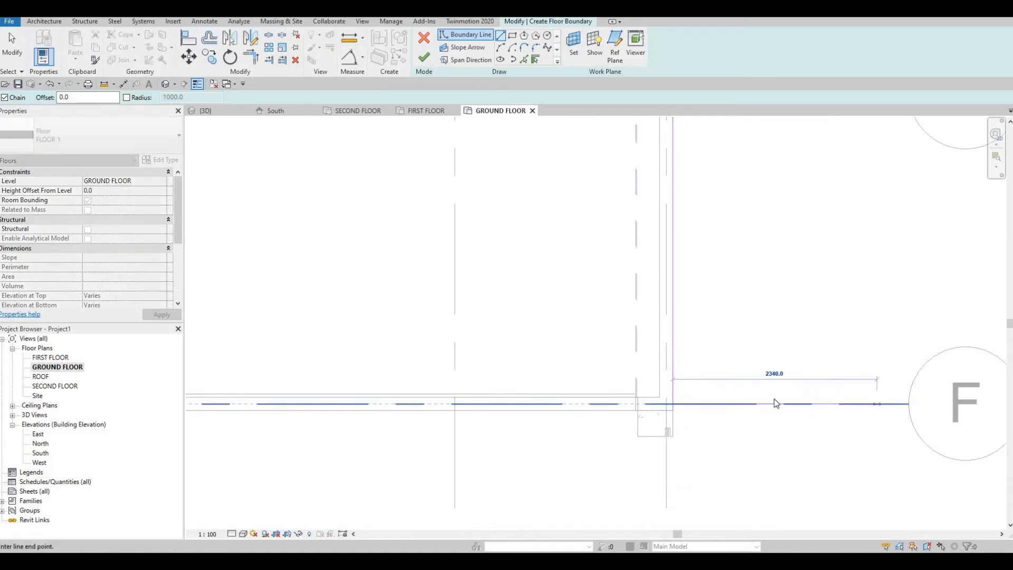
{"action": "key", "text": "t"}
{"action": "key", "text": "r"}
{"action": "left_click", "coordinate": [739, 404]}
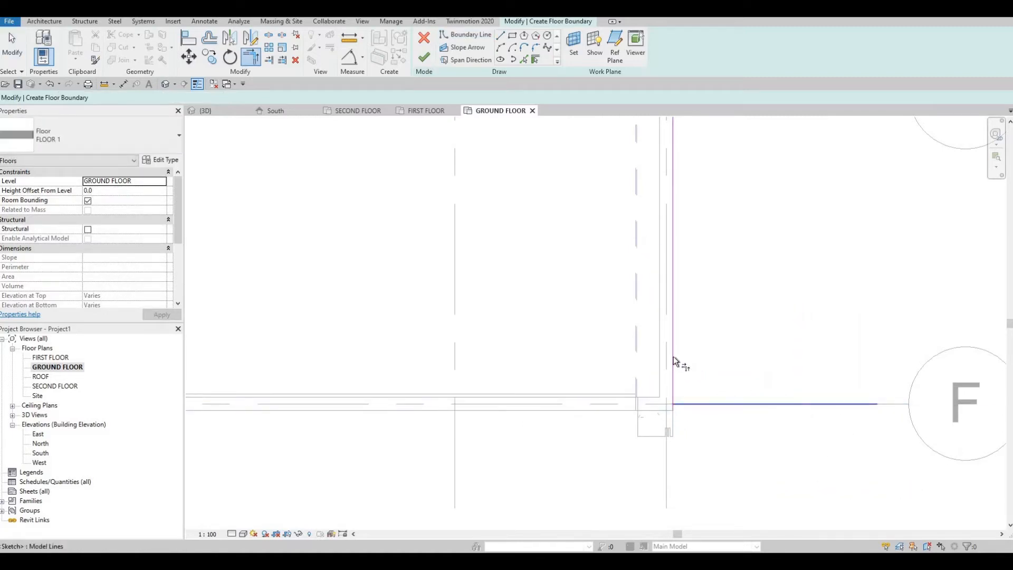
{"action": "left_click", "coordinate": [674, 338]}
{"action": "scroll", "coordinate": [812, 297], "scroll_direction": "down", "scroll_amount": 6}
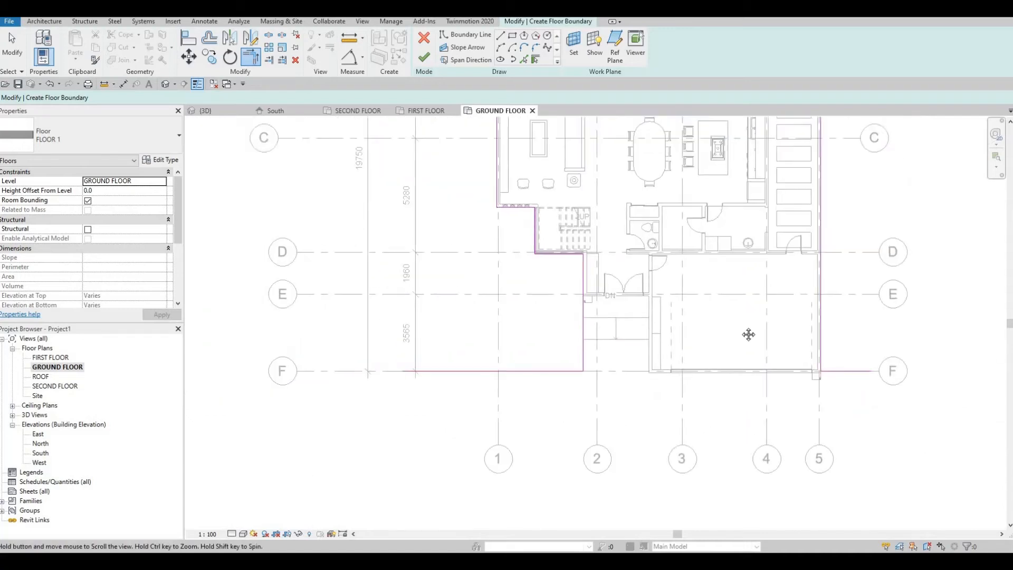
{"action": "key", "text": "Escape"}
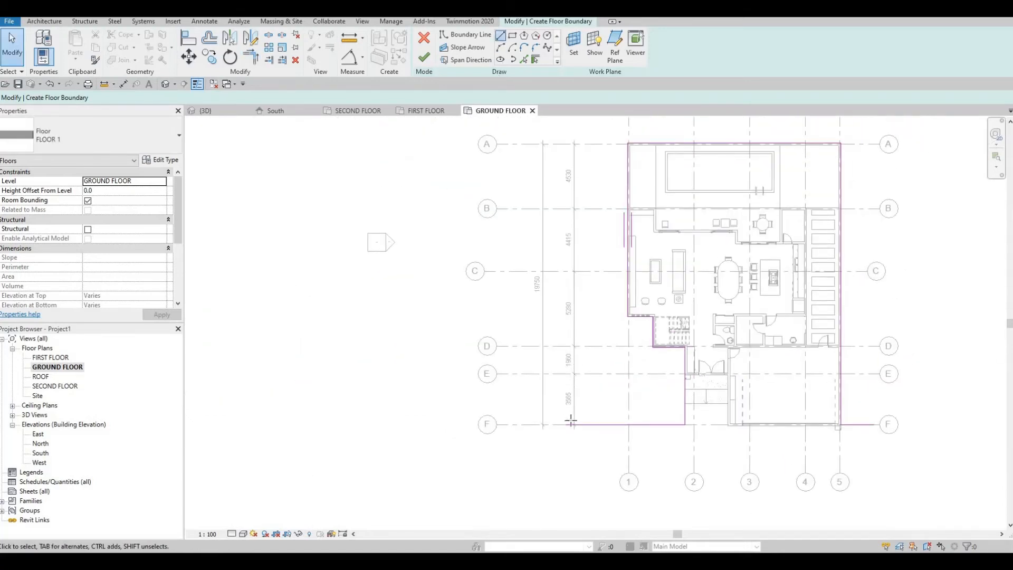
- Draw boundary lines about 26600 mm back from the grid F line's outer end, across past grid 5, and about 12500 mm forward again
{"action": "key", "text": "l"}
{"action": "key", "text": "i"}
{"action": "left_click", "coordinate": [565, 424]}
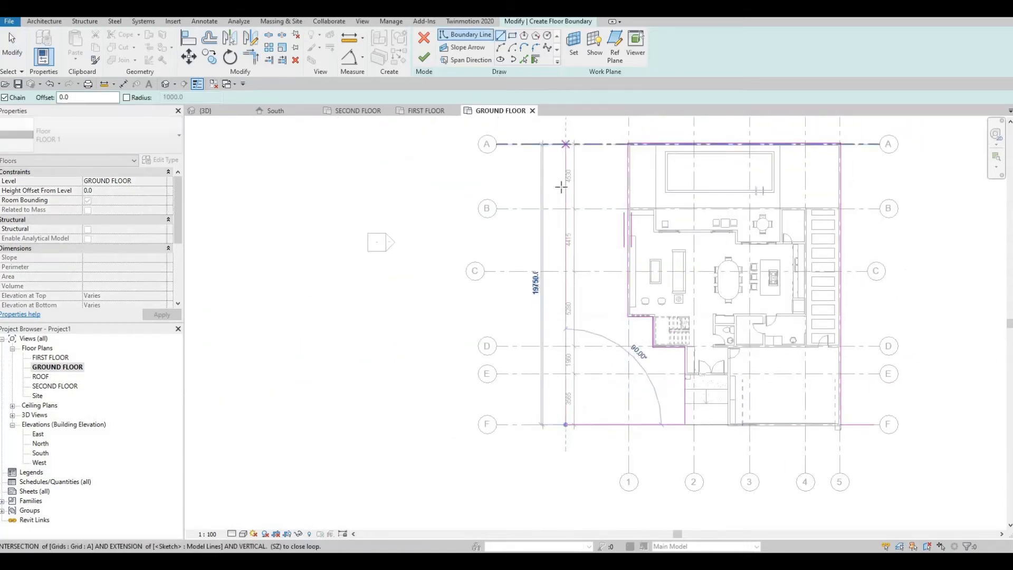
{"action": "middle_click_drag", "start_coordinate": [563, 176], "coordinate": [558, 274]}
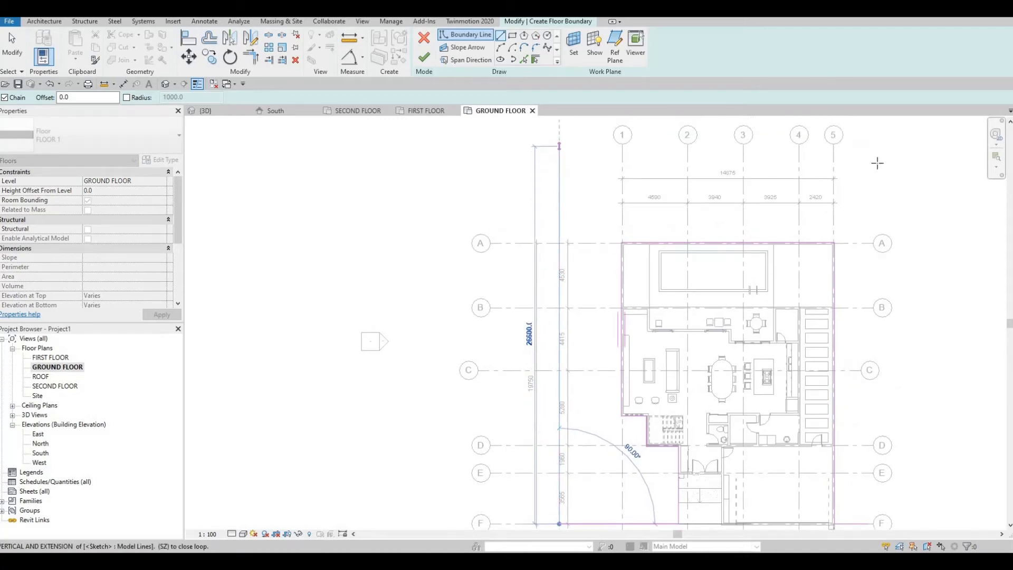
{"action": "left_click", "coordinate": [888, 145]}
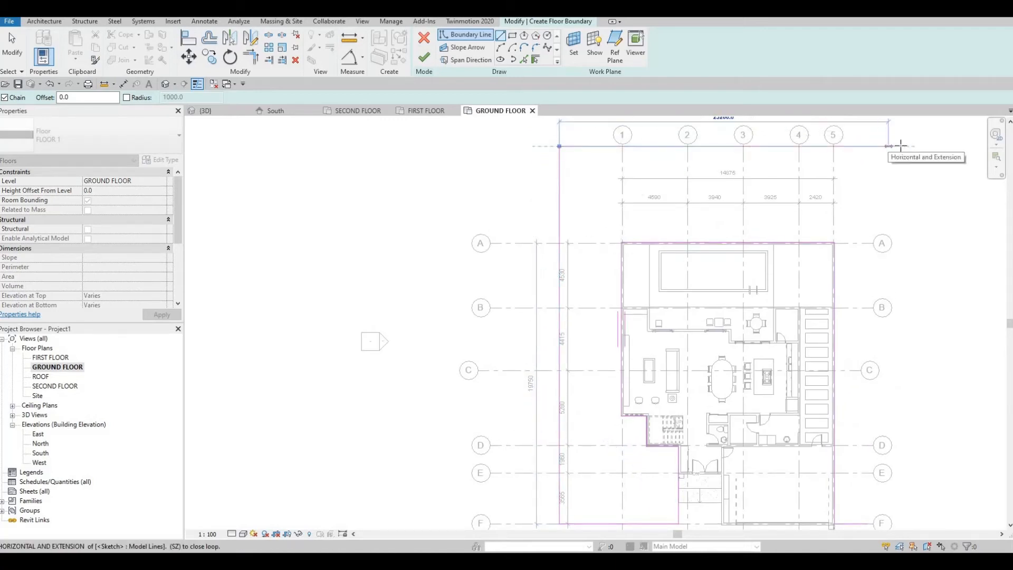
{"action": "left_click", "coordinate": [902, 323]}
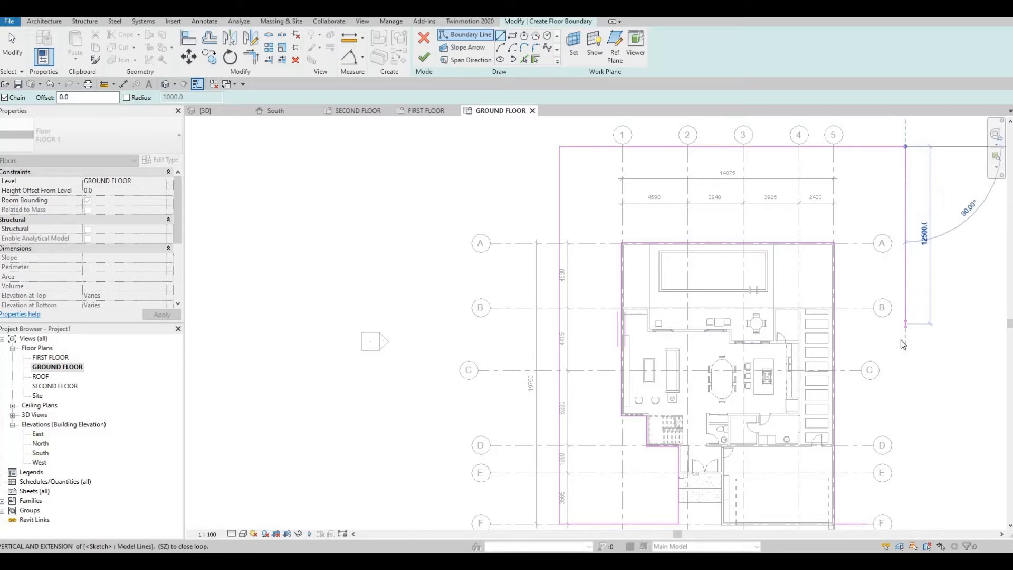
- Trim the outer boundary line beyond grid 5 into a corner with the short boundary line on grid F
{"action": "key", "text": "Escape"}
{"action": "key", "text": "Escape"}
{"action": "key", "text": "t"}
{"action": "key", "text": "r"}
{"action": "left_click", "coordinate": [906, 288]}
{"action": "middle_click_drag", "start_coordinate": [851, 525], "coordinate": [916, 329]}
{"action": "left_click", "coordinate": [916, 328]}
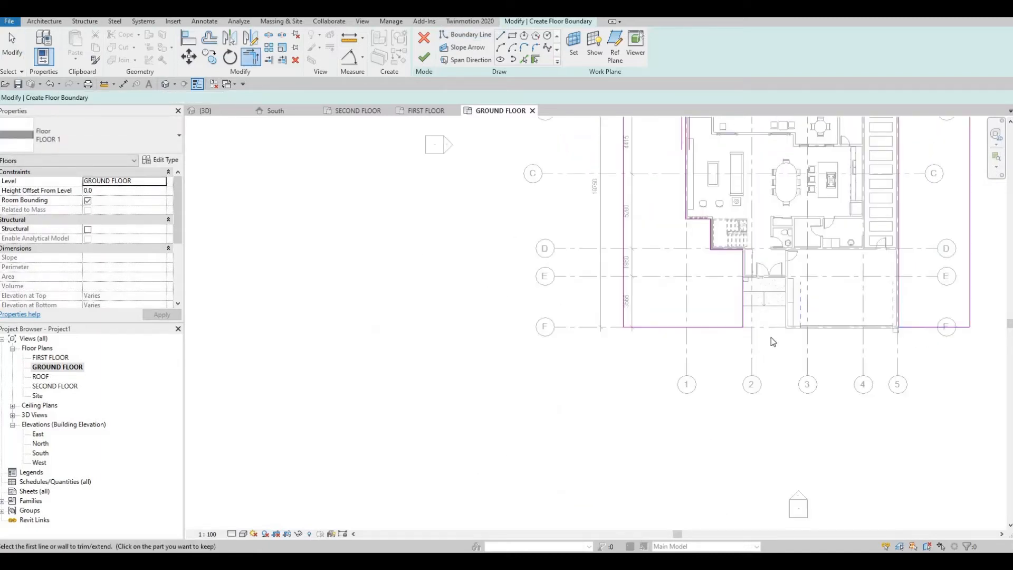
{"action": "scroll", "coordinate": [771, 337], "scroll_direction": "down", "scroll_amount": 5}
{"action": "key", "text": "Escape"}
- Move the side boundary line beyond grid 5 to about 45000 mm from the house and move the opposite side line far past grid 1
{"action": "left_click_drag", "start_coordinate": [793, 258], "coordinate": [996, 265]}
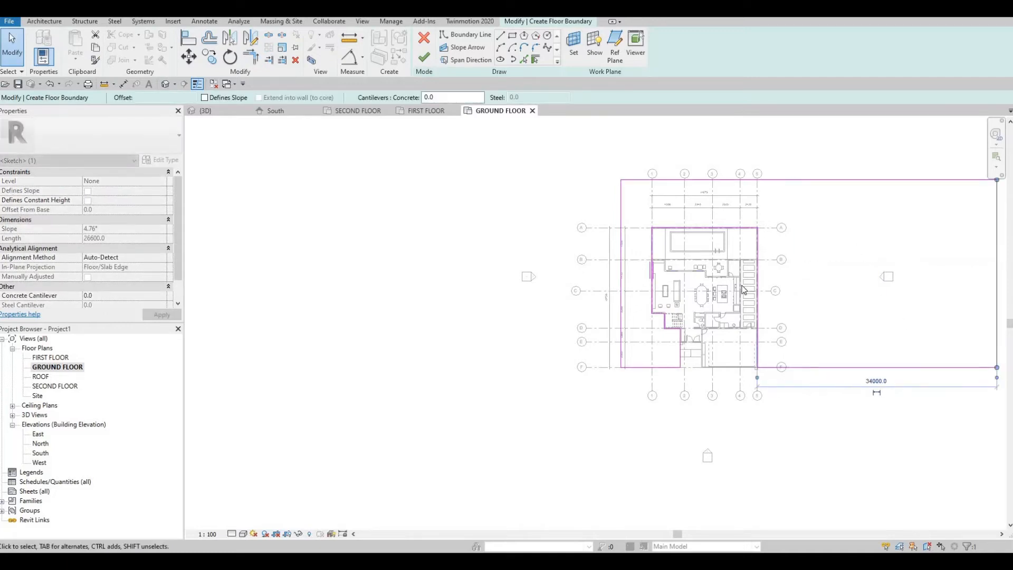
{"action": "scroll", "coordinate": [739, 317], "scroll_direction": "down", "scroll_amount": 2}
{"action": "left_click", "coordinate": [930, 283]}
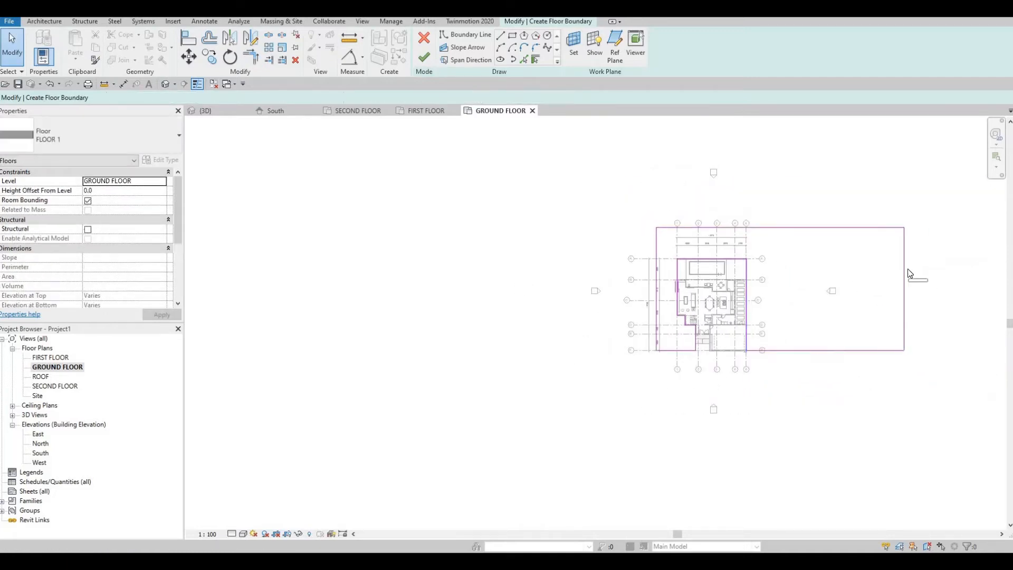
{"action": "left_click_drag", "start_coordinate": [905, 263], "coordinate": [955, 270]}
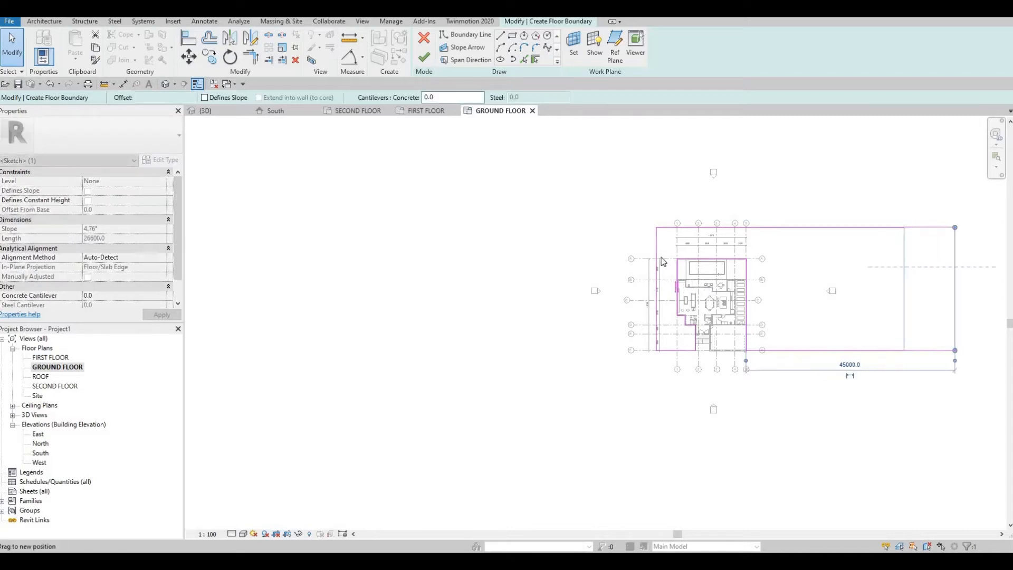
{"action": "left_click_drag", "start_coordinate": [656, 254], "coordinate": [502, 253]}
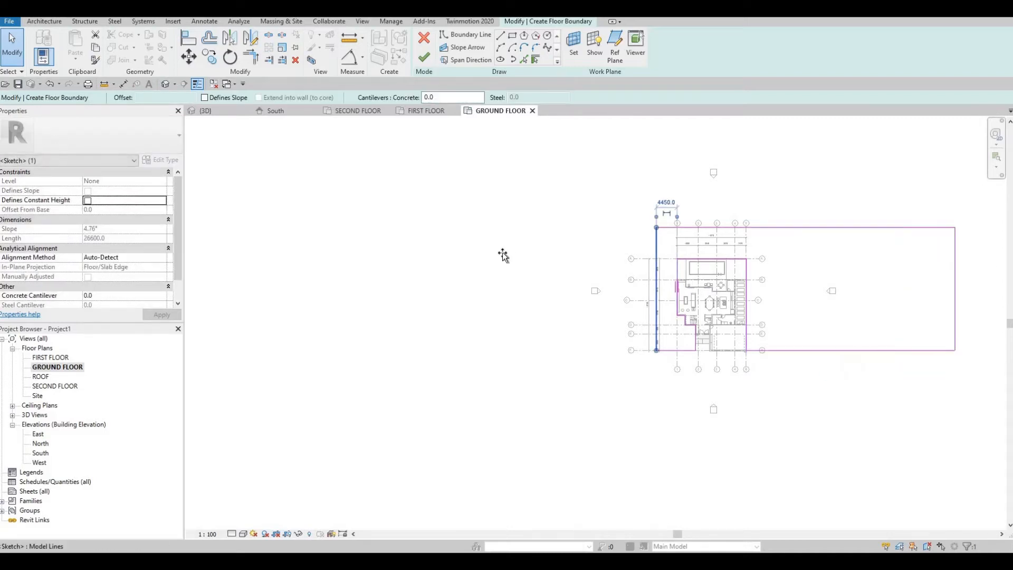
- Move the rear boundary line outward until the side lines are about 47825 mm long, and shift both side lines farther out
{"action": "left_click", "coordinate": [770, 228]}
{"action": "left_click_drag", "start_coordinate": [769, 227], "coordinate": [770, 139]}
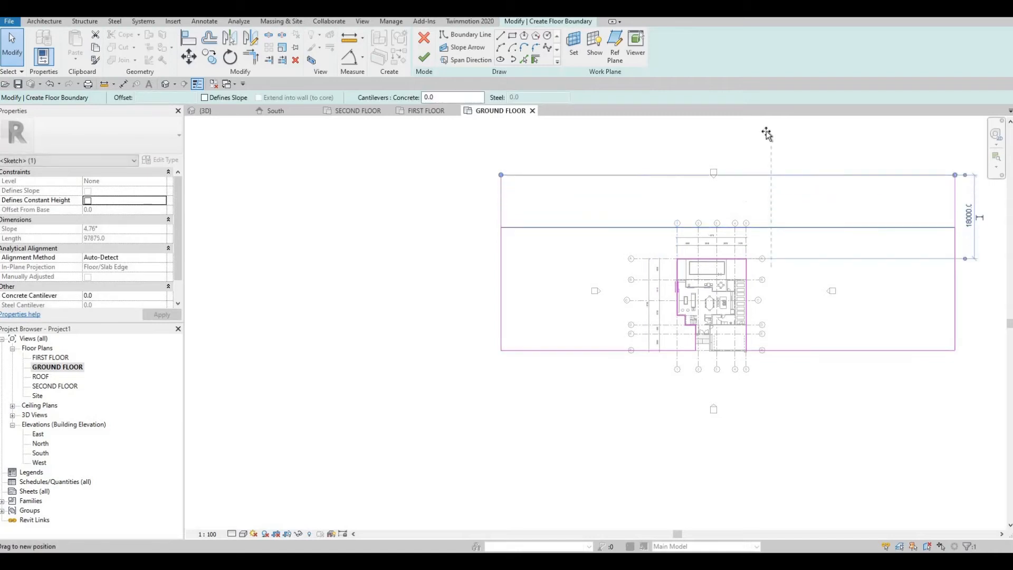
{"action": "left_click", "coordinate": [506, 208]}
{"action": "left_click_drag", "start_coordinate": [503, 205], "coordinate": [473, 211]}
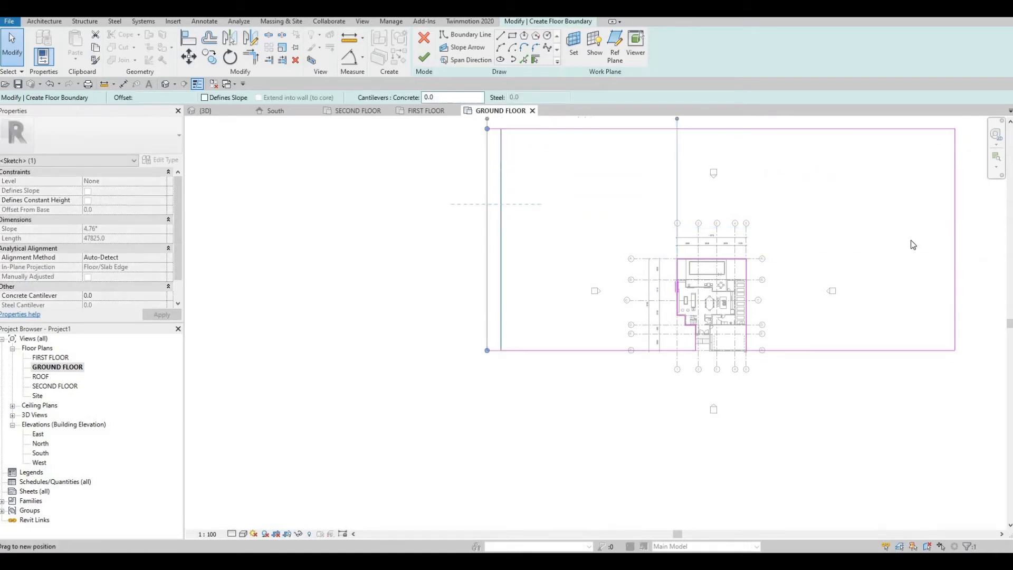
{"action": "left_click_drag", "start_coordinate": [956, 227], "coordinate": [990, 228]}
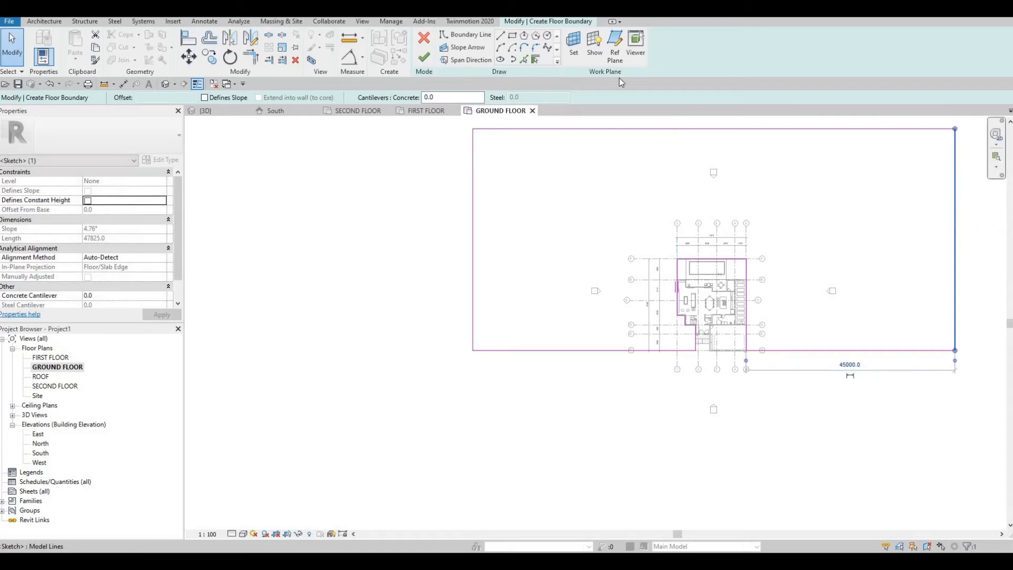
- Finish the ground floor's boundary sketch and display the model in 3D
{"action": "key", "text": "Escape"}
{"action": "left_click", "coordinate": [430, 62]}
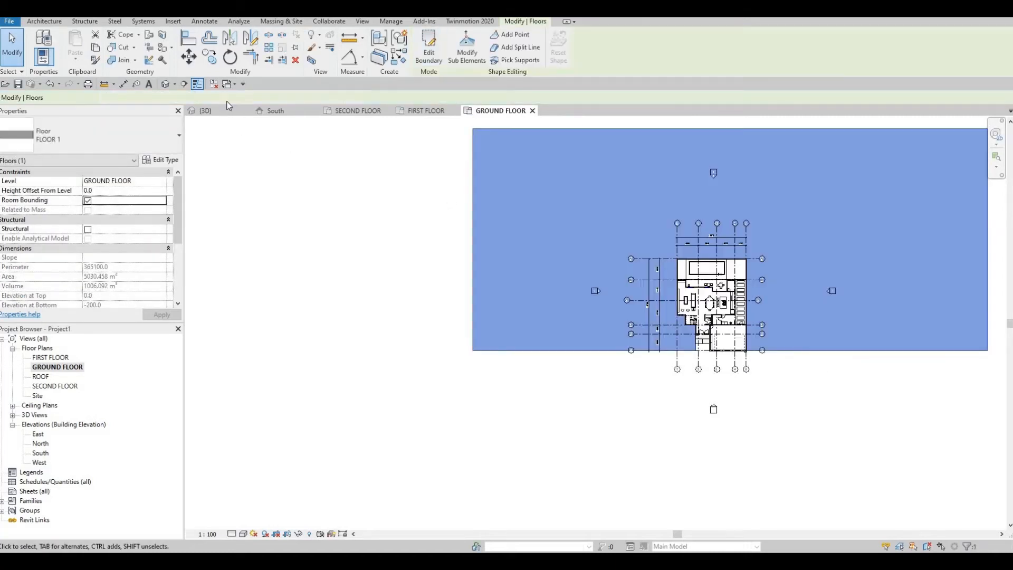
{"action": "key", "text": "Escape"}
{"action": "left_click", "coordinate": [166, 84]}
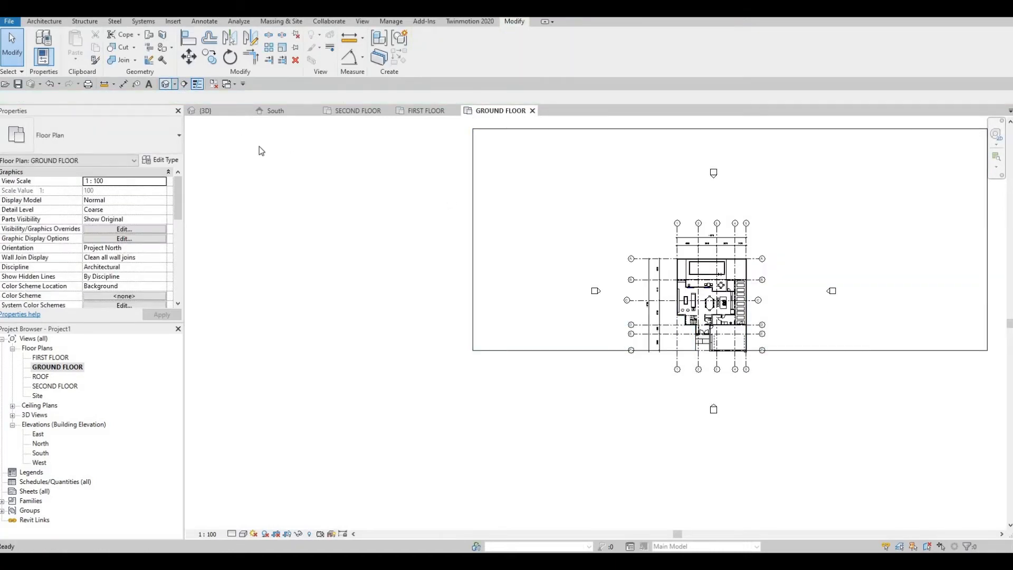
- Start editing the boundary of the house's FLOOR 6 slab and open the FIRST FLOOR plan for it
{"action": "middle_click_drag", "start_coordinate": [576, 301], "coordinate": [511, 255], "text": "shift"}
{"action": "scroll", "coordinate": [511, 255], "scroll_direction": "up", "scroll_amount": 2}
{"action": "middle_click_drag", "start_coordinate": [564, 283], "coordinate": [608, 295]}
{"action": "scroll", "coordinate": [599, 281], "scroll_direction": "up", "scroll_amount": 2}
{"action": "middle_click_drag", "start_coordinate": [498, 283], "coordinate": [590, 284]}
{"action": "middle_click_drag", "start_coordinate": [614, 320], "coordinate": [767, 221], "text": "shift"}
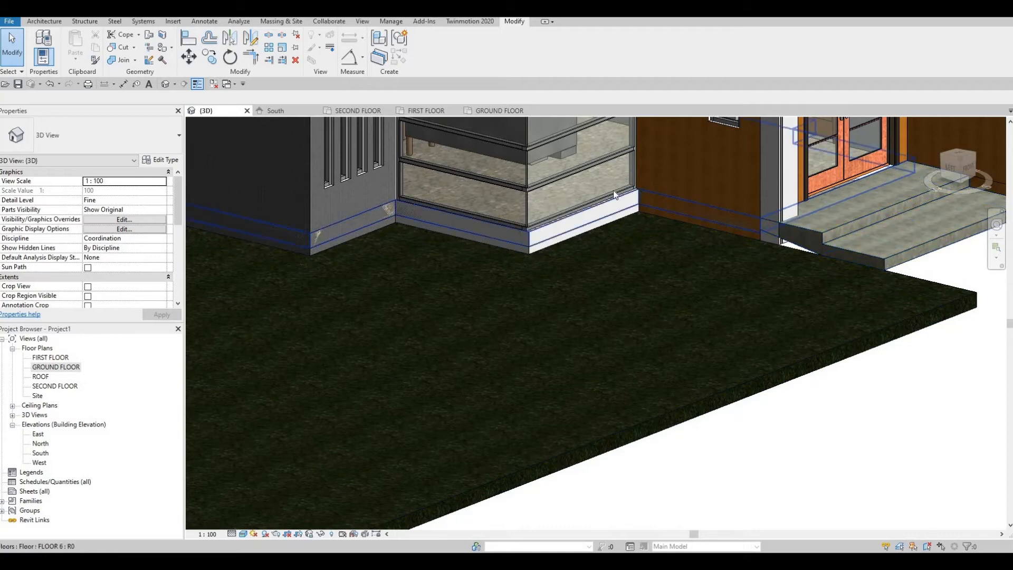
{"action": "left_click", "coordinate": [745, 214]}
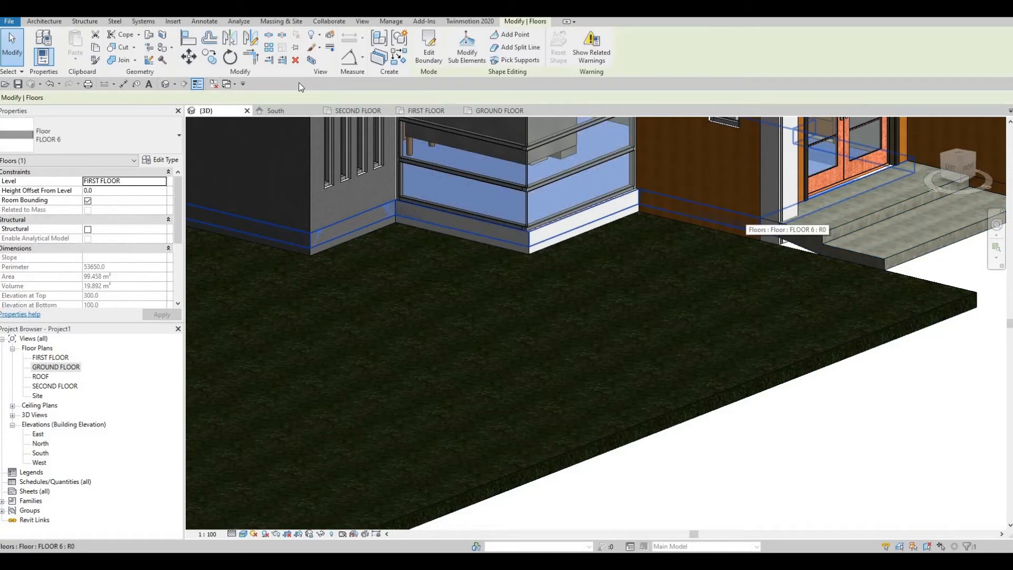
{"action": "left_click", "coordinate": [432, 56]}
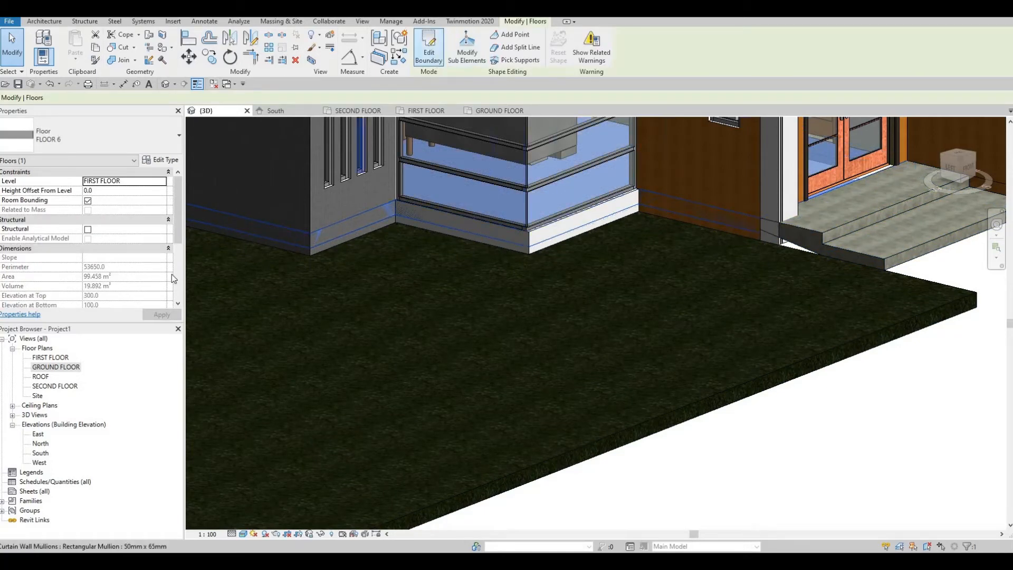
{"action": "double_click", "coordinate": [51, 358]}
- Align the slab's boundary lines along the living room's grid 1 and grid B exterior walls with the inner wall faces
{"action": "scroll", "coordinate": [527, 310], "scroll_direction": "down", "scroll_amount": 2}
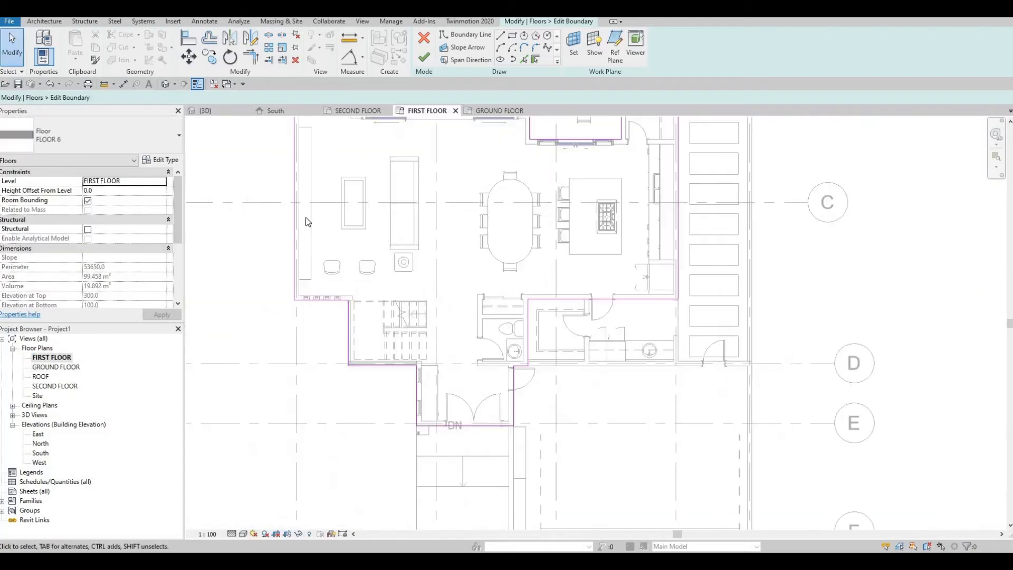
{"action": "middle_click_drag", "start_coordinate": [294, 138], "coordinate": [305, 220]}
{"action": "scroll", "coordinate": [305, 220], "scroll_direction": "up", "scroll_amount": 5}
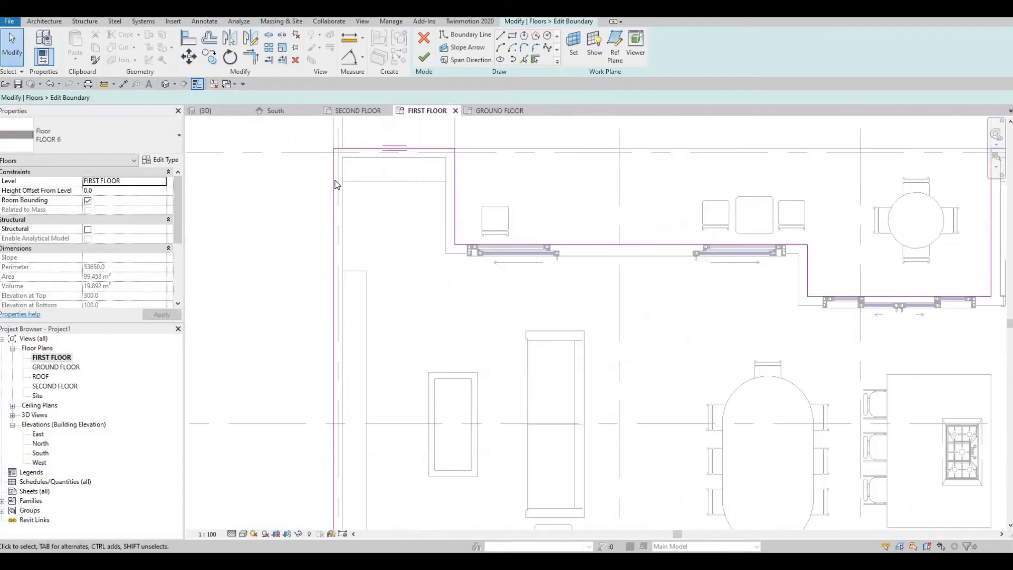
{"action": "left_click", "coordinate": [334, 180]}
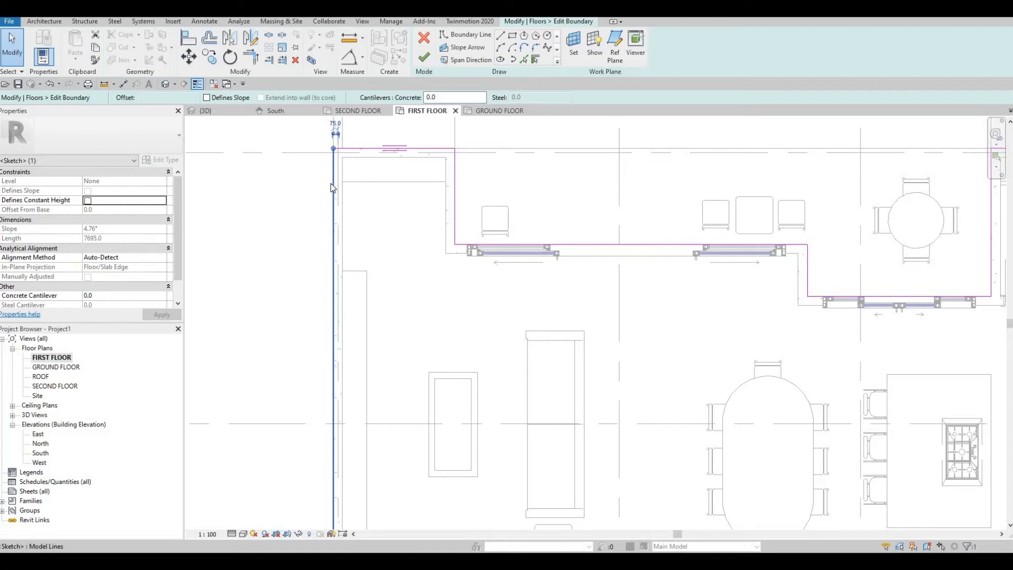
{"action": "key", "text": "Escape"}
{"action": "key", "text": "l"}
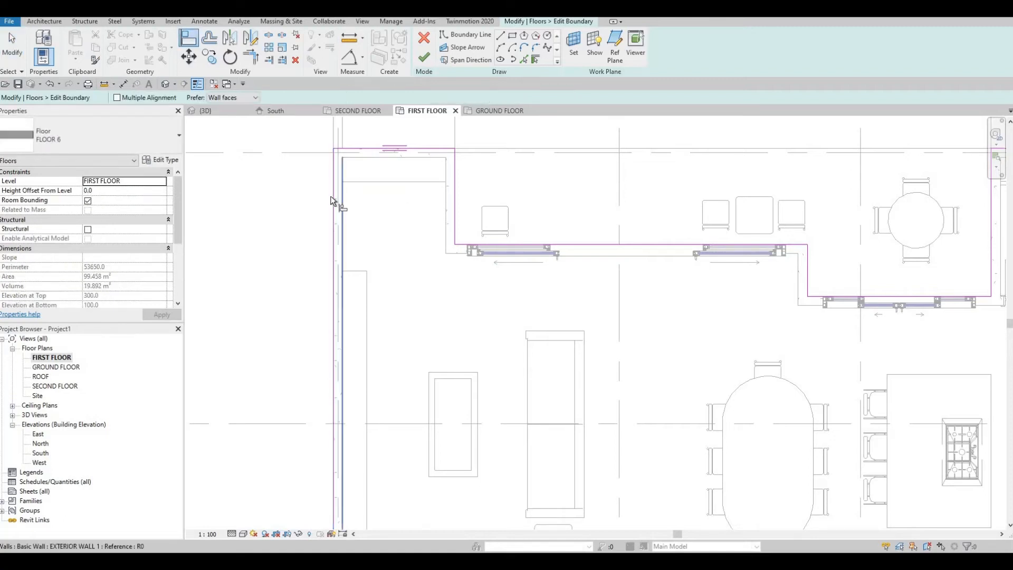
{"action": "left_click", "coordinate": [330, 196]}
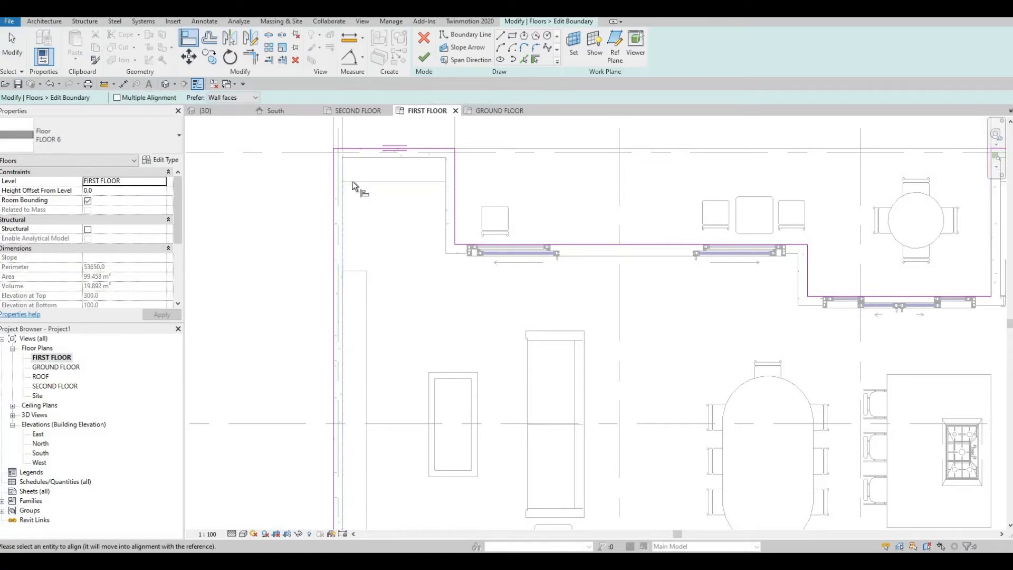
{"action": "left_click", "coordinate": [382, 157]}
{"action": "left_click", "coordinate": [384, 148]}
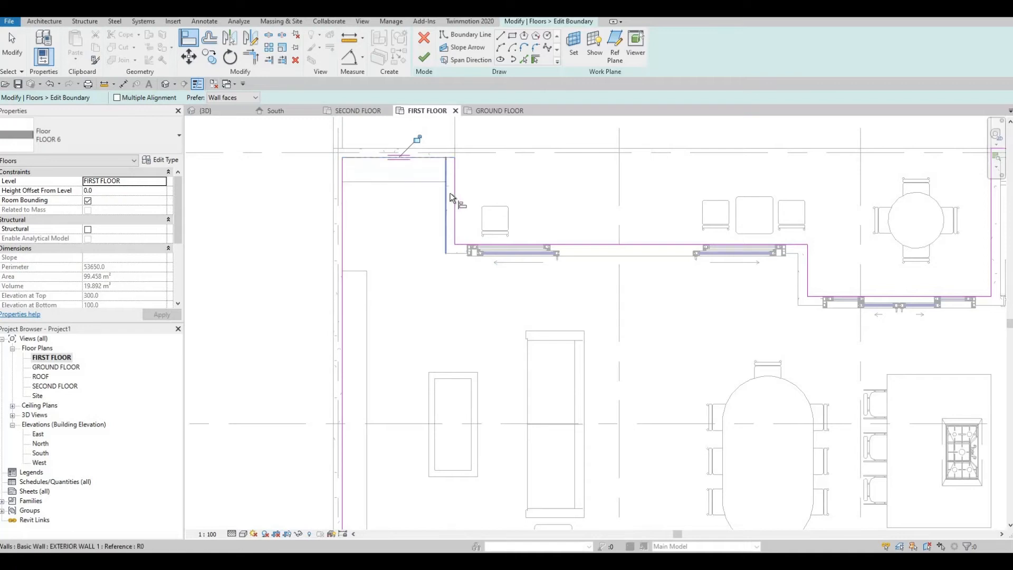
- Align the boundary lines at the living room's short return wall and long sliding-door wall with their inner faces
{"action": "left_click", "coordinate": [454, 236]}
{"action": "left_click", "coordinate": [458, 252]}
{"action": "left_click", "coordinate": [599, 245]}
{"action": "middle_click_drag", "start_coordinate": [806, 278], "coordinate": [581, 232]}
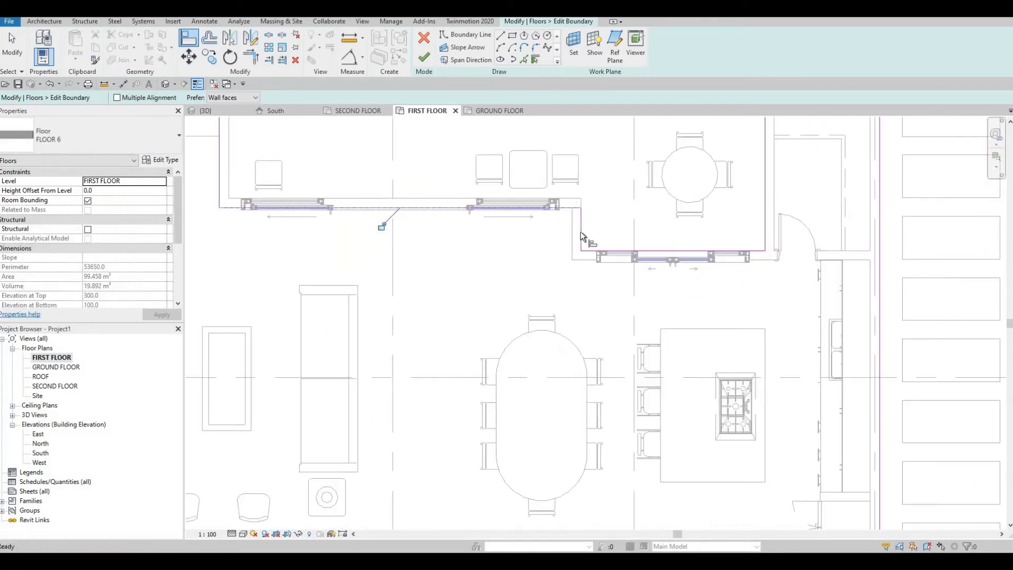
- Align the boundary lines at the next wall offset and the sliding-door wall facing the dining area with their inner faces
{"action": "left_click", "coordinate": [578, 230]}
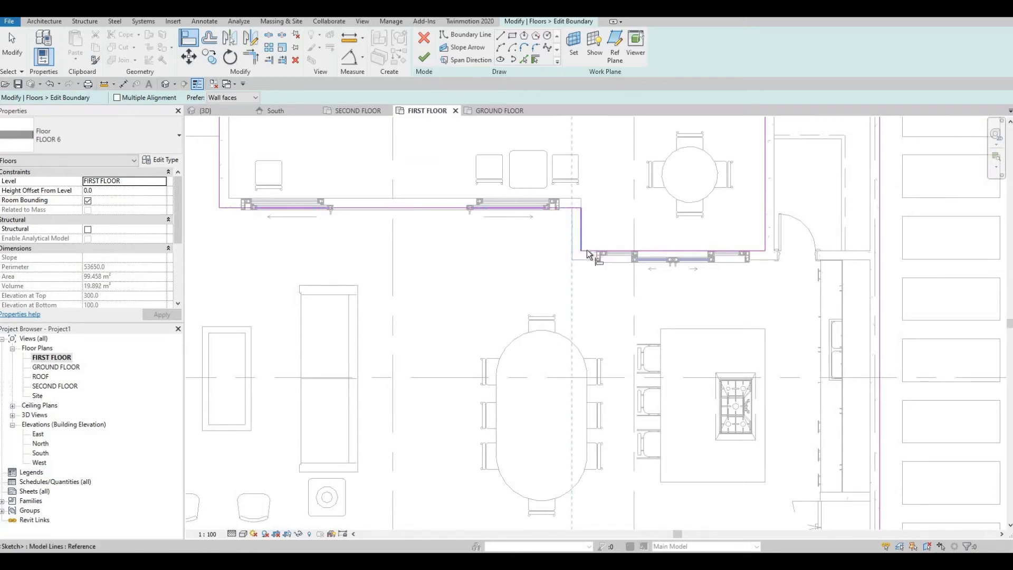
{"action": "left_click", "coordinate": [582, 246]}
{"action": "left_click", "coordinate": [582, 257]}
{"action": "left_click", "coordinate": [747, 246]}
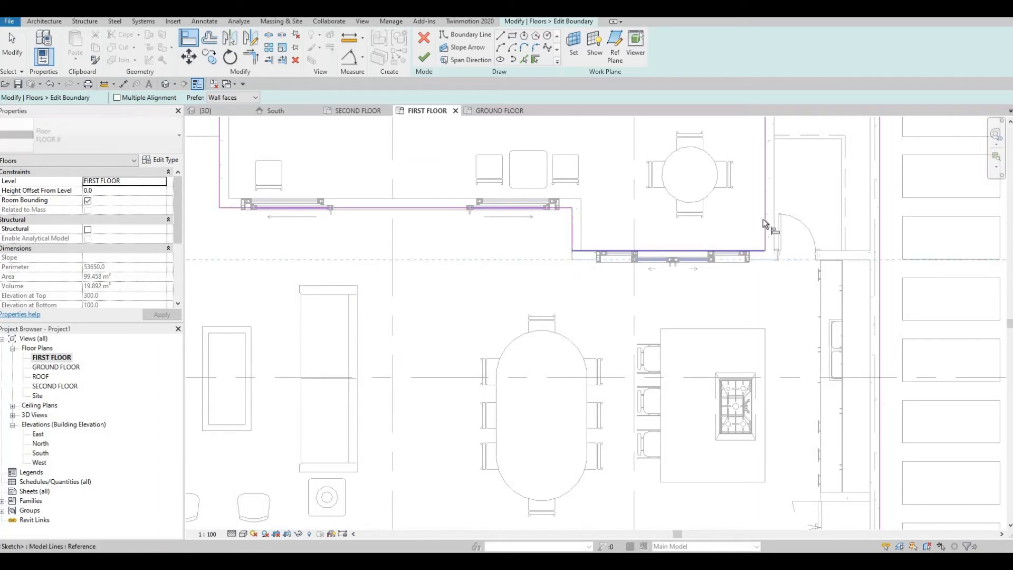
- Align the boundary lines around the small room beside the outdoor round table, and along the kitchen's outer wall, with the inner wall faces
{"action": "key", "text": "Escape"}
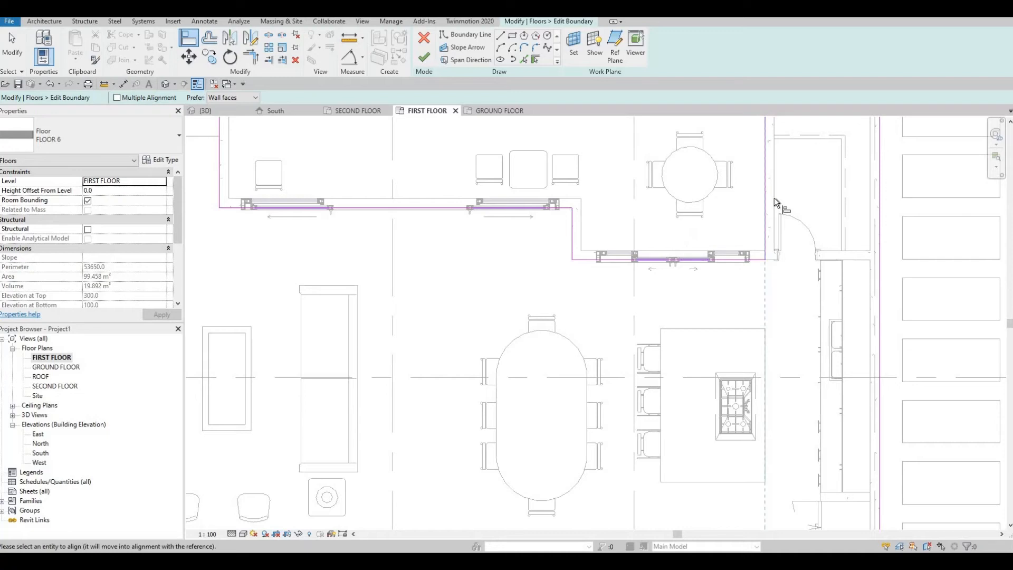
{"action": "key", "text": "Escape"}
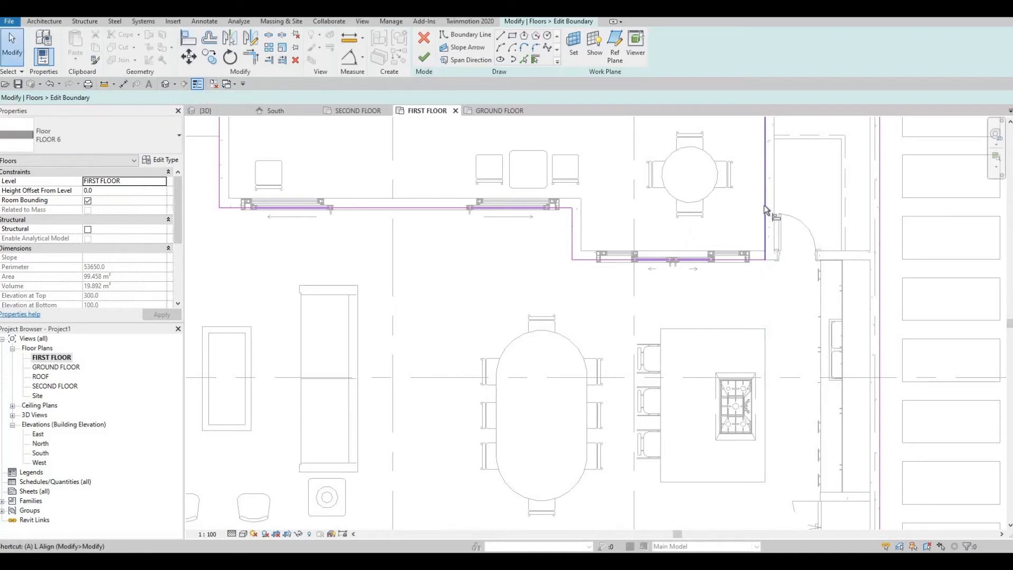
{"action": "key", "text": "l"}
{"action": "left_click", "coordinate": [771, 181]}
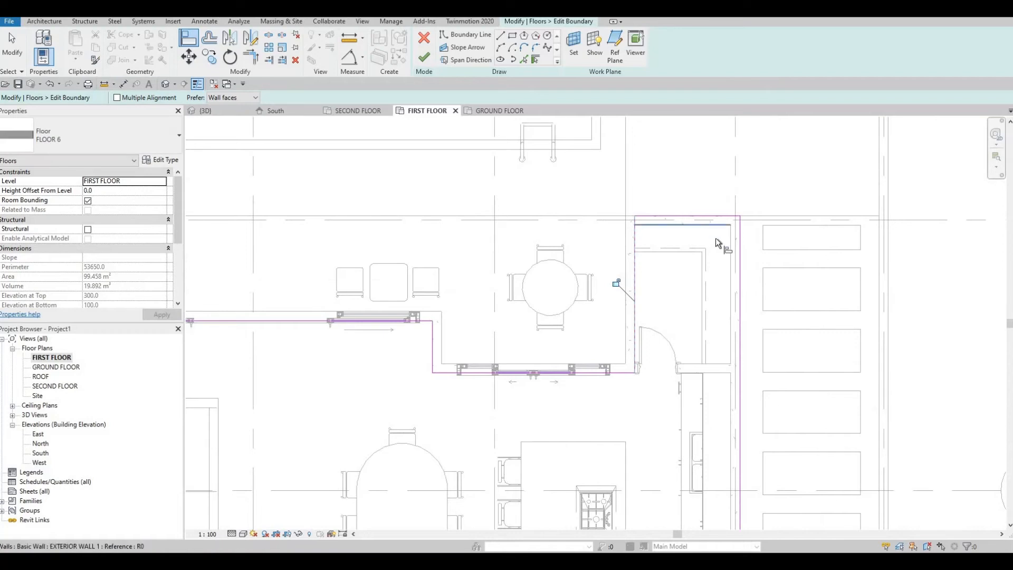
{"action": "left_click", "coordinate": [718, 216]}
{"action": "left_click", "coordinate": [731, 242]}
{"action": "left_click", "coordinate": [741, 268]}
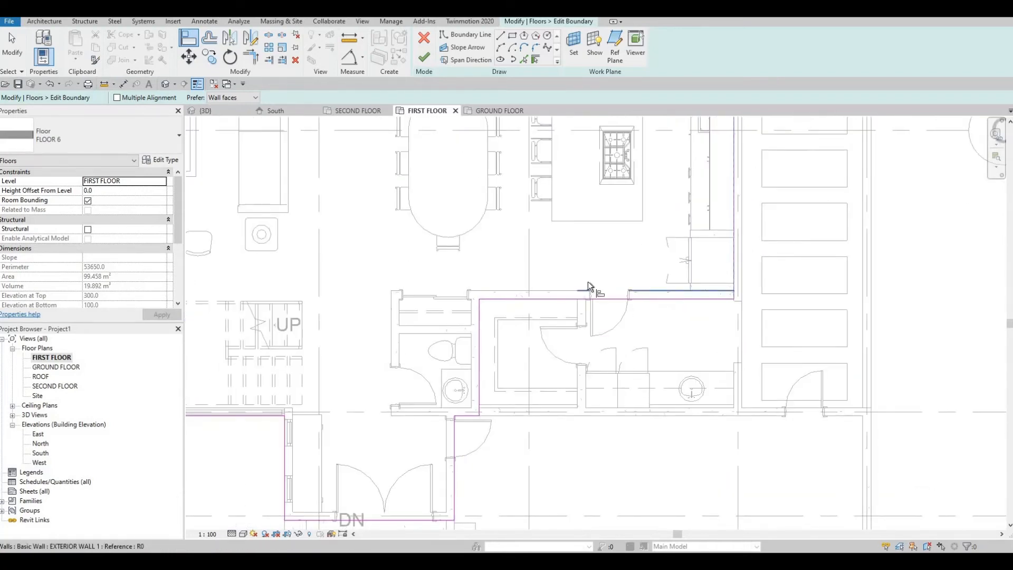
- Align the boundary line at the entrance hall's garage-side wall with that wall's inner face
{"action": "middle_click_drag", "start_coordinate": [609, 337], "coordinate": [829, 213]}
{"action": "middle_click_drag", "start_coordinate": [671, 342], "coordinate": [685, 286]}
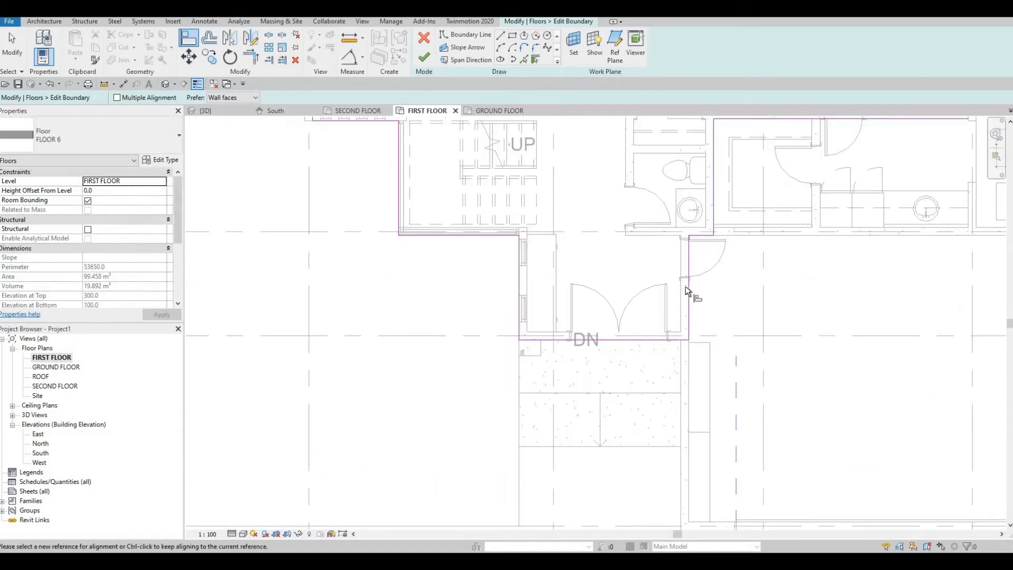
{"action": "scroll", "coordinate": [685, 286], "scroll_direction": "up", "scroll_amount": 2}
{"action": "left_click", "coordinate": [685, 294]}
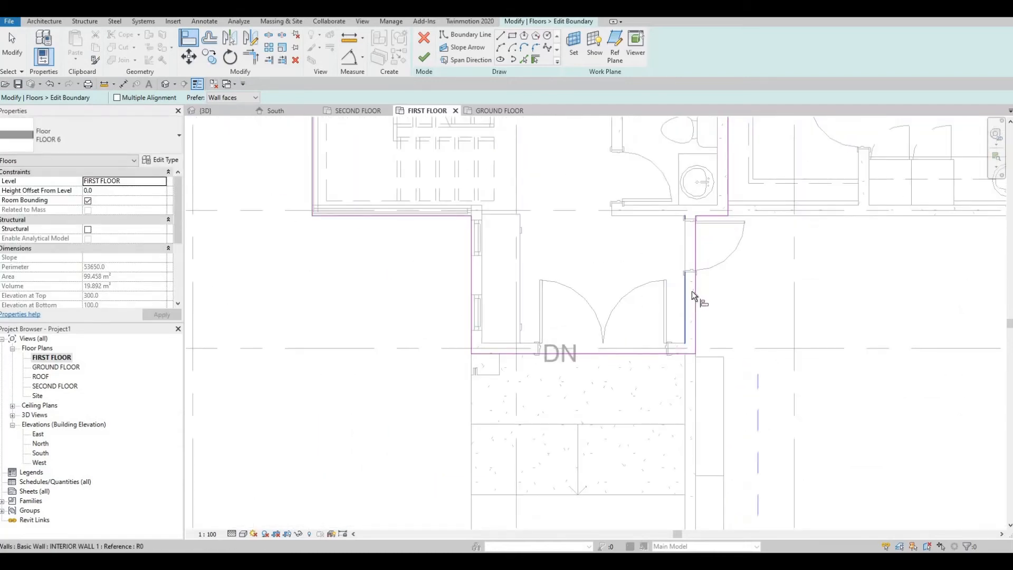
{"action": "left_click", "coordinate": [696, 289]}
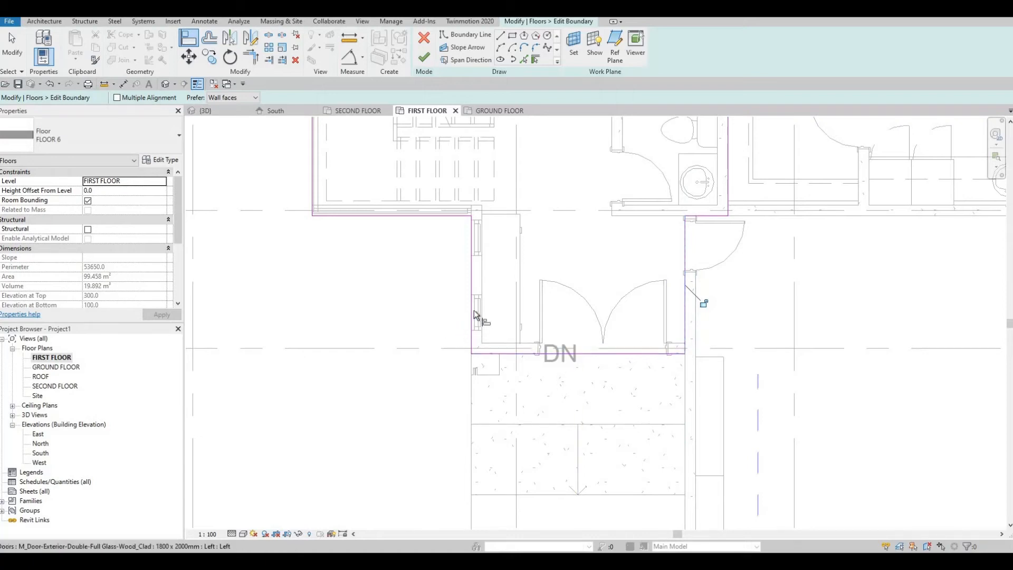
- Align the boundary line at the entrance hall's windowed side wall with that wall's inner face
{"action": "scroll", "coordinate": [481, 238], "scroll_direction": "up", "scroll_amount": 2}
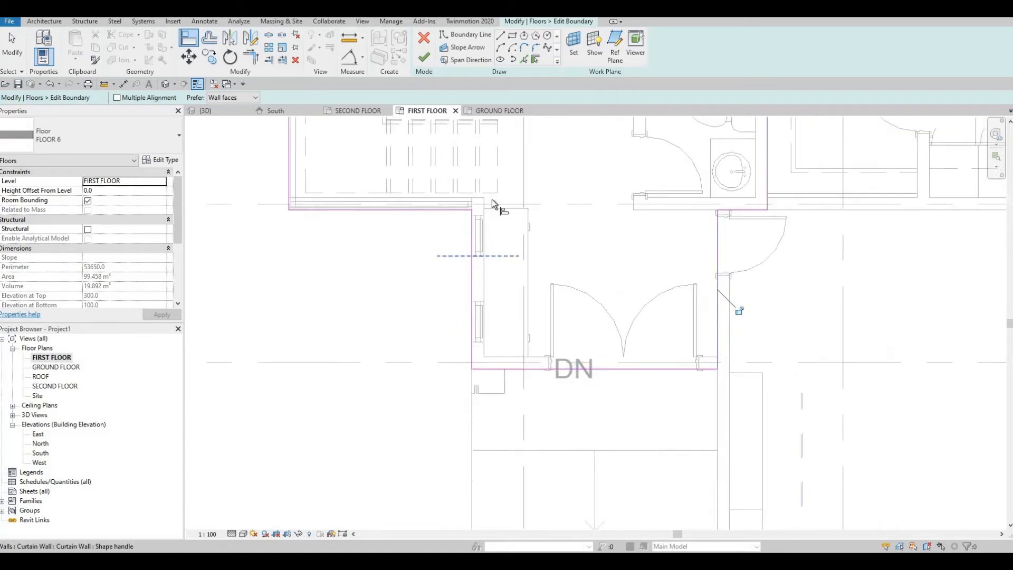
{"action": "left_click", "coordinate": [474, 256]}
{"action": "middle_click_drag", "start_coordinate": [407, 264], "coordinate": [500, 350]}
{"action": "scroll", "coordinate": [628, 280], "scroll_direction": "up", "scroll_amount": 1}
{"action": "middle_click_drag", "start_coordinate": [553, 272], "coordinate": [603, 270]}
{"action": "scroll", "coordinate": [604, 271], "scroll_direction": "up", "scroll_amount": 1}
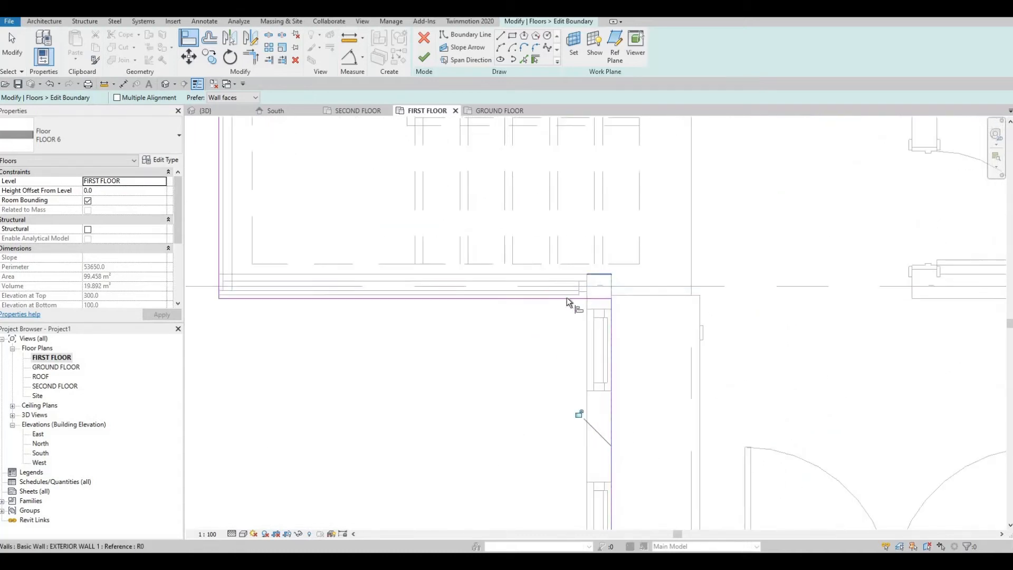
- Align the boundary lines at the staircase's outer walls and the adjoining short windowed wall with their inner faces, and finish the floor sketch
{"action": "left_click", "coordinate": [552, 274]}
{"action": "left_click", "coordinate": [447, 298]}
{"action": "middle_click_drag", "start_coordinate": [326, 408], "coordinate": [512, 511]}
{"action": "middle_click_drag", "start_coordinate": [391, 132], "coordinate": [506, 338]}
{"action": "left_click", "coordinate": [520, 279]}
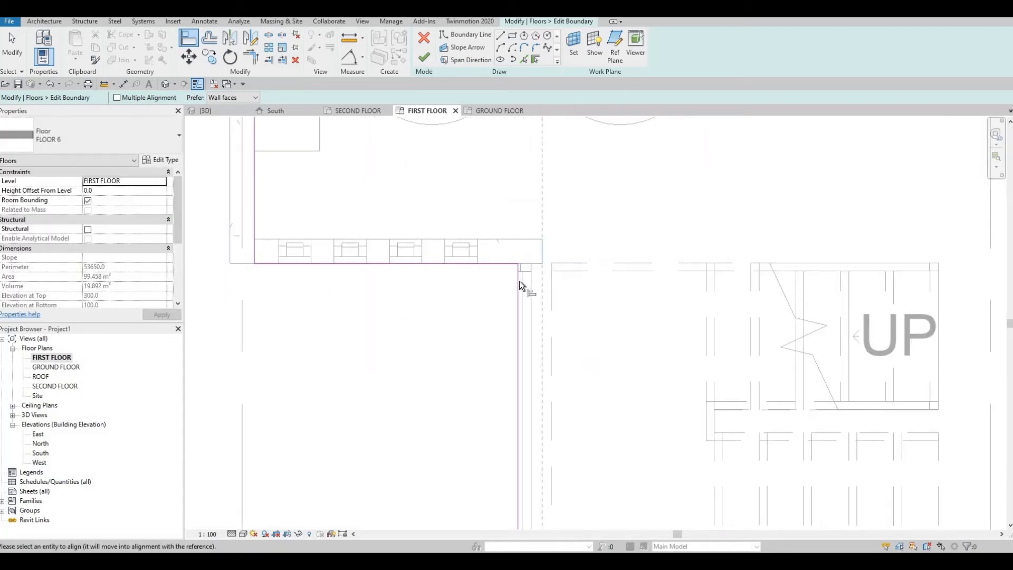
{"action": "left_click", "coordinate": [495, 262]}
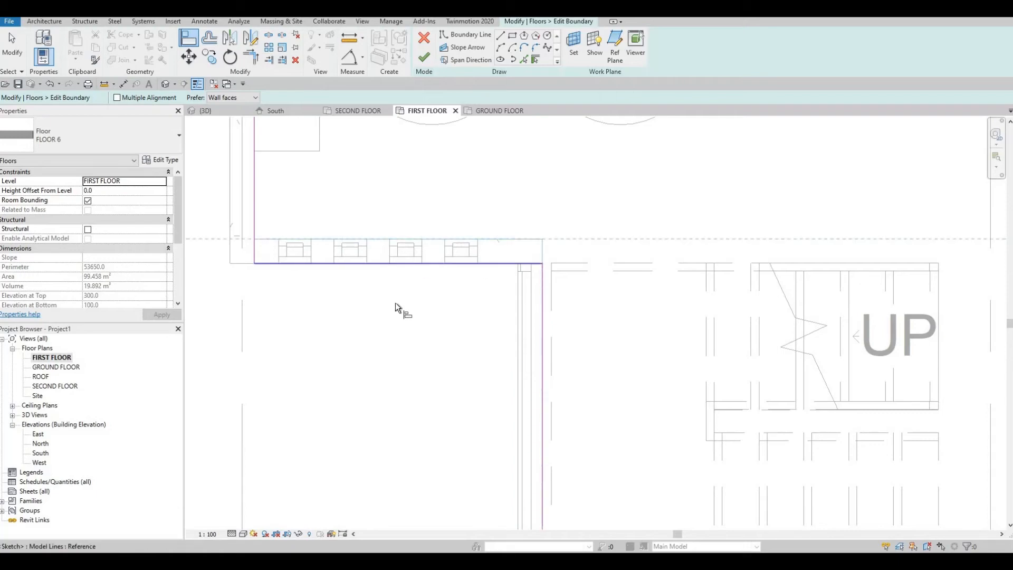
{"action": "middle_click_drag", "start_coordinate": [293, 163], "coordinate": [482, 344]}
{"action": "scroll", "coordinate": [337, 112], "scroll_direction": "down", "scroll_amount": 4}
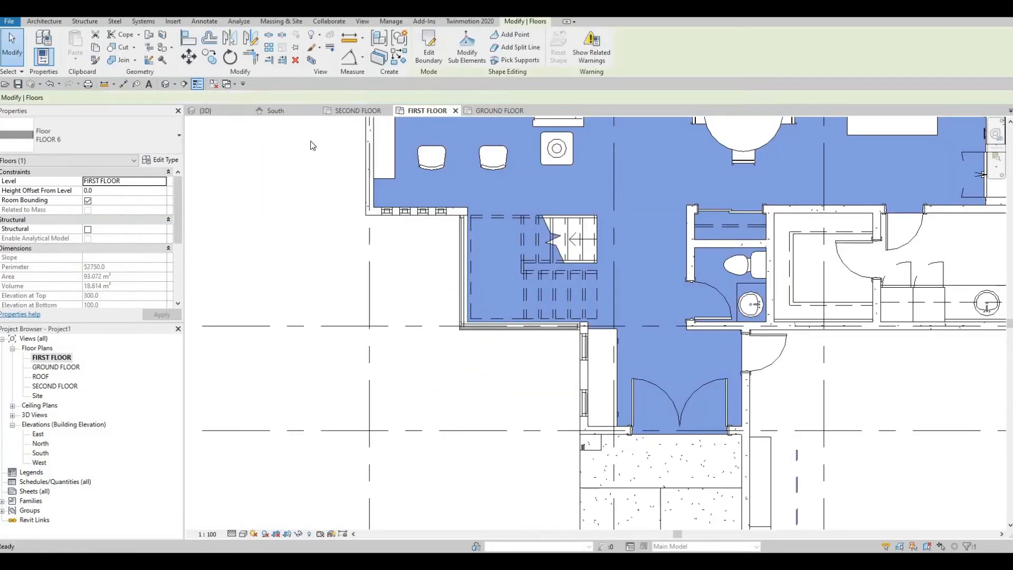
- Inspect the floor edges at the front entrance in 3D and open the garage floor's boundary for editing in the first floor plan
{"action": "left_click", "coordinate": [205, 110]}
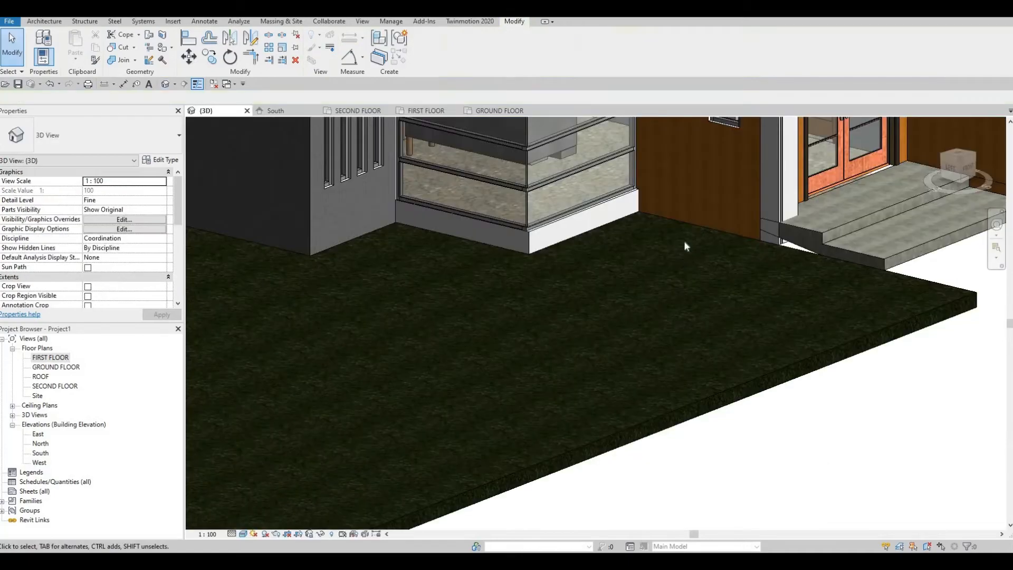
{"action": "scroll", "coordinate": [731, 232], "scroll_direction": "up", "scroll_amount": 4}
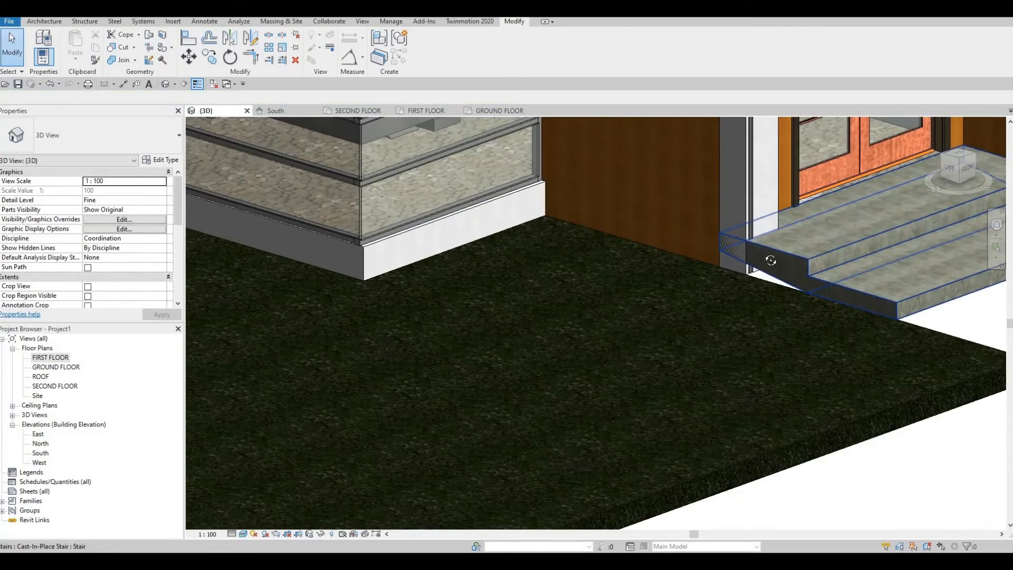
{"action": "middle_click_drag", "start_coordinate": [703, 287], "coordinate": [625, 296], "text": "shift"}
{"action": "middle_click_drag", "start_coordinate": [792, 261], "coordinate": [603, 296]}
{"action": "scroll", "coordinate": [603, 296], "scroll_direction": "down", "scroll_amount": 1}
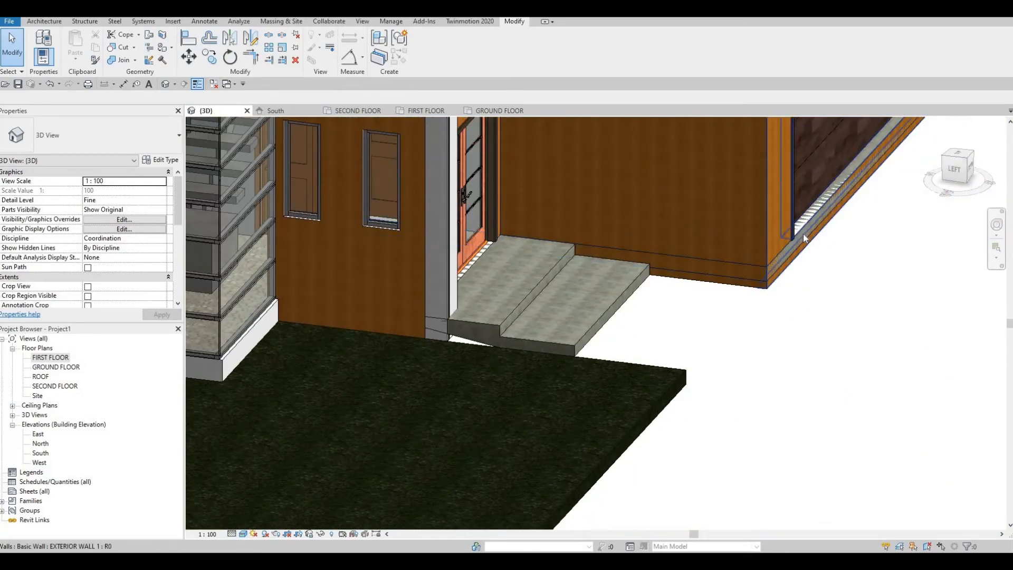
{"action": "left_click", "coordinate": [803, 238]}
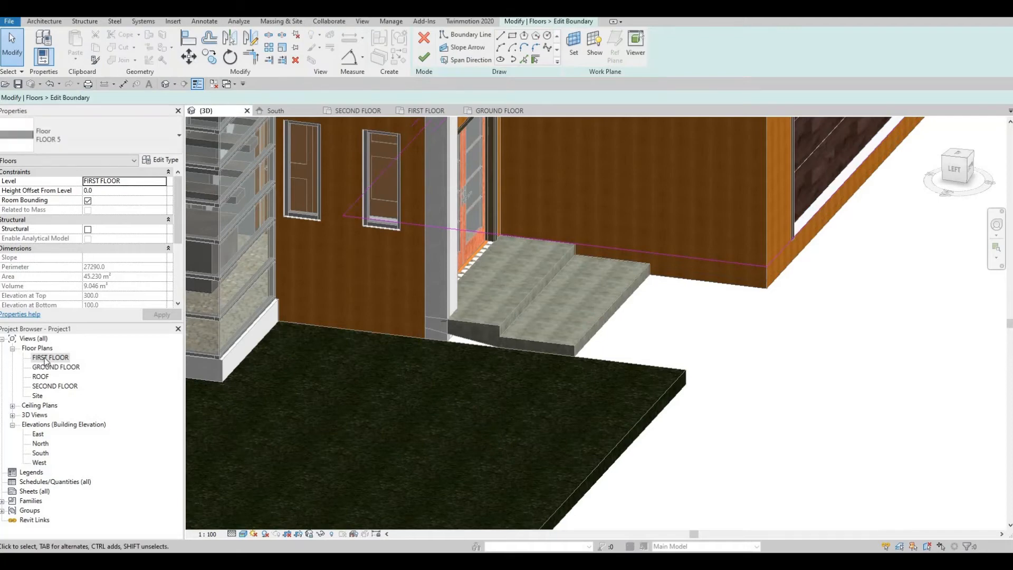
{"action": "left_click", "coordinate": [426, 111]}
{"action": "middle_click_drag", "start_coordinate": [781, 393], "coordinate": [467, 238]}
{"action": "scroll", "coordinate": [467, 238], "scroll_direction": "down", "scroll_amount": 2}
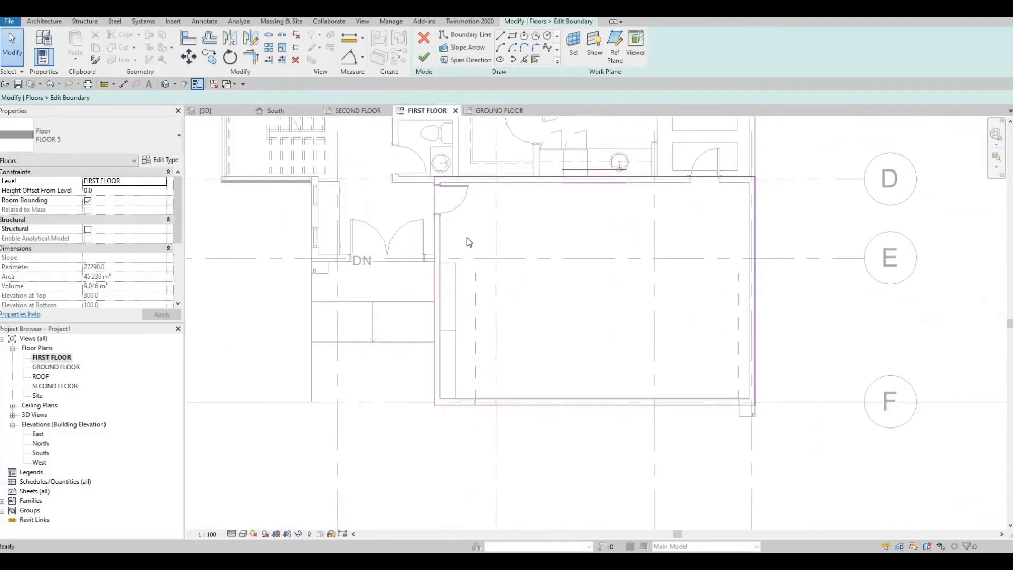
{"action": "scroll", "coordinate": [467, 239], "scroll_direction": "up", "scroll_amount": 1}
- Align the garage floor's boundary lines at the entrance-side wall and the garage-door wall with their inner faces
{"action": "key", "text": "a"}
{"action": "key", "text": "l"}
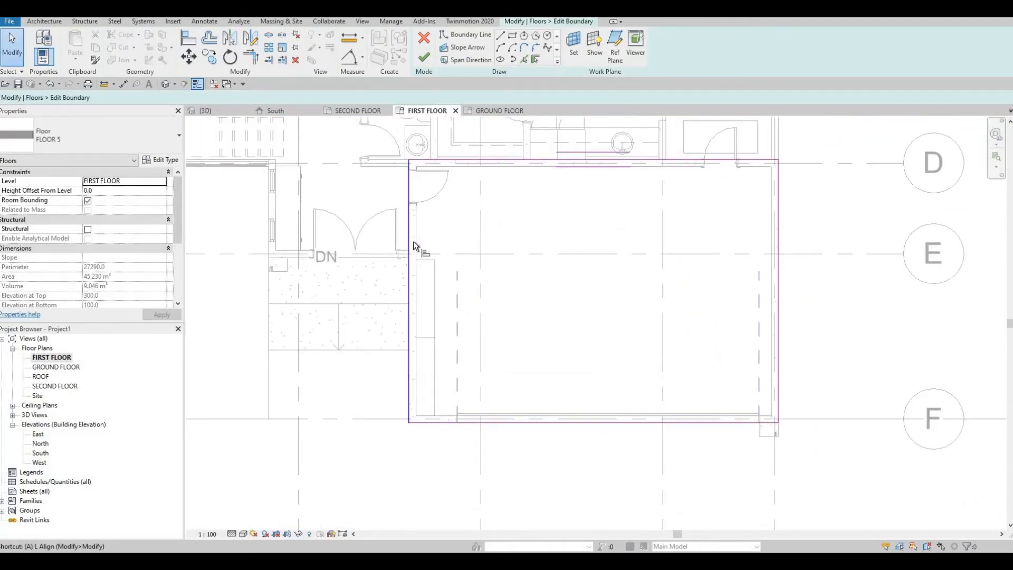
{"action": "scroll", "coordinate": [413, 243], "scroll_direction": "up", "scroll_amount": 1}
{"action": "left_click", "coordinate": [412, 270]}
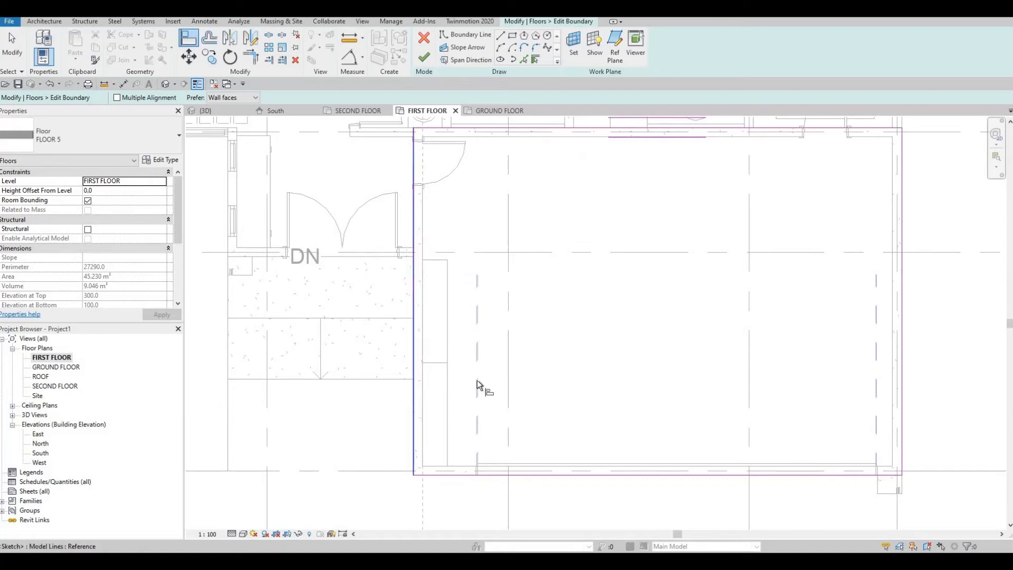
{"action": "left_click", "coordinate": [458, 467]}
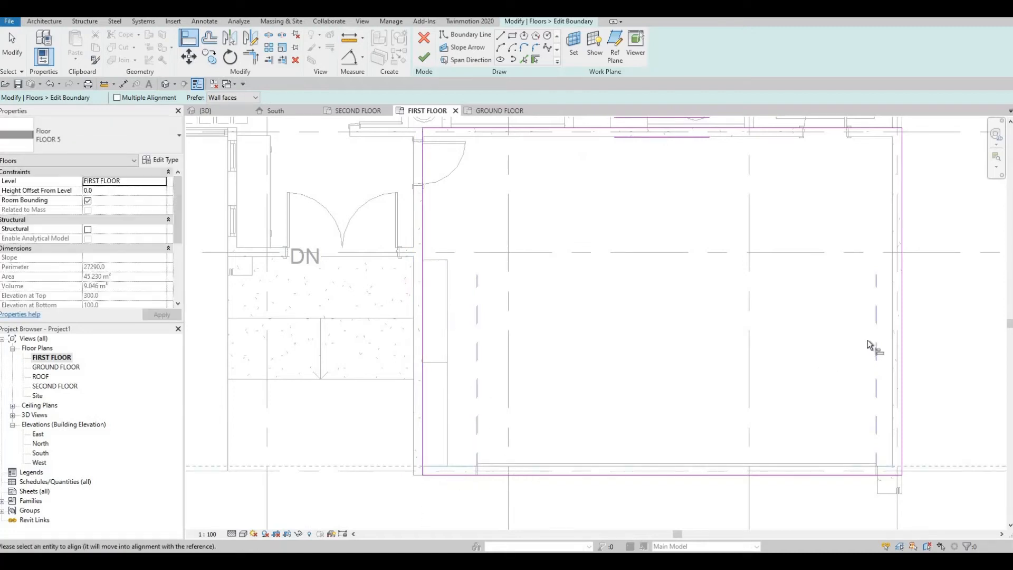
{"action": "left_click", "coordinate": [467, 475]}
- Align the garage floor's boundary lines at the outer side wall and the house-side wall with their inner faces, and finish the sketch
{"action": "left_click", "coordinate": [895, 309]}
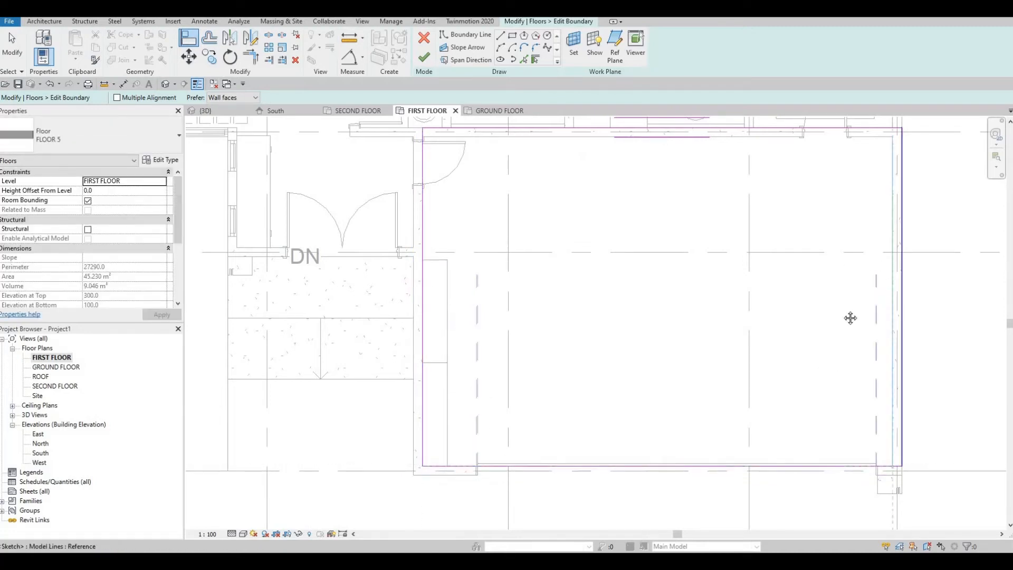
{"action": "left_click", "coordinate": [901, 311]}
{"action": "middle_click_drag", "start_coordinate": [850, 318], "coordinate": [850, 384]}
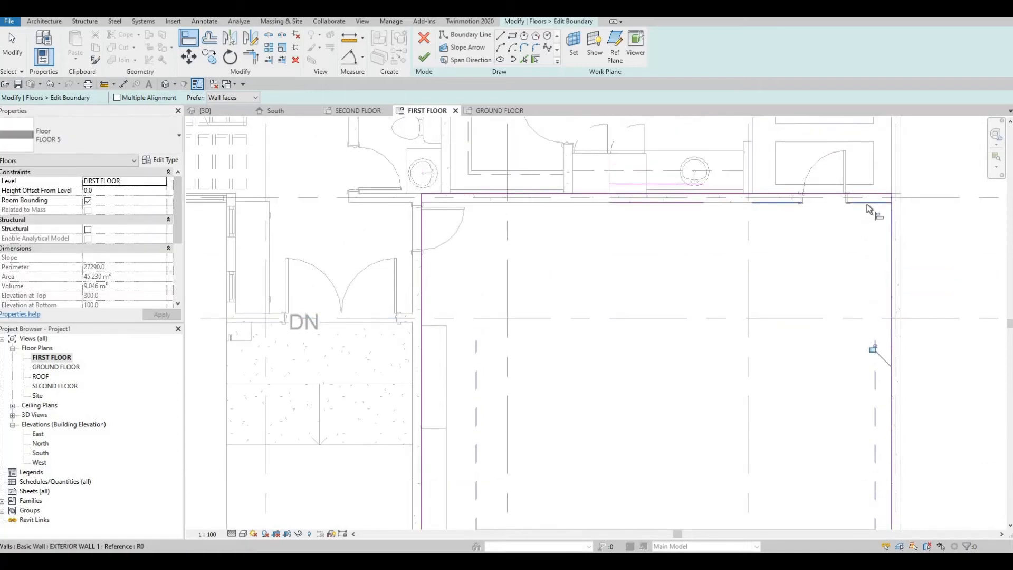
{"action": "left_click", "coordinate": [867, 202]}
{"action": "left_click", "coordinate": [840, 196]}
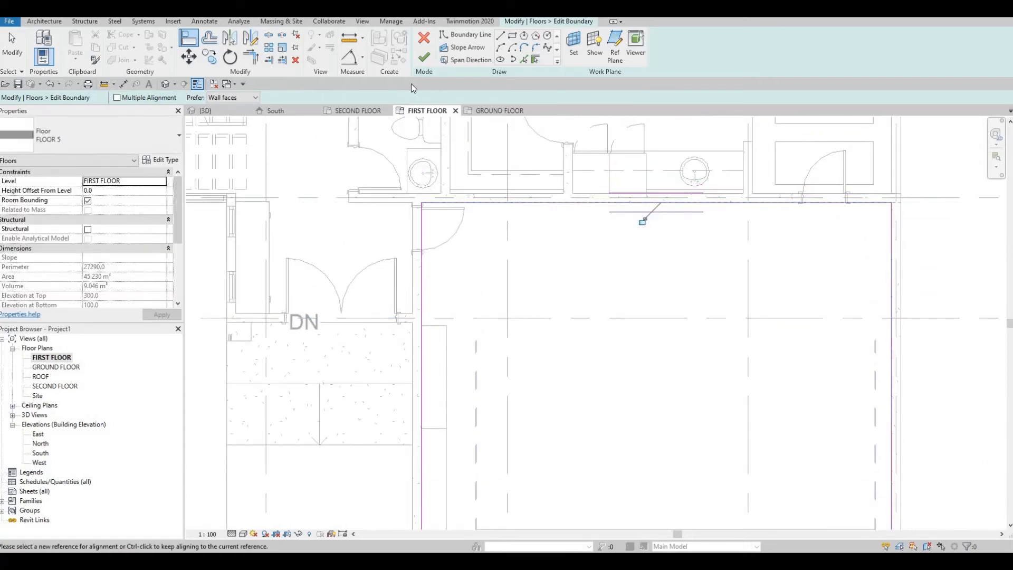
{"action": "left_click", "coordinate": [424, 59]}
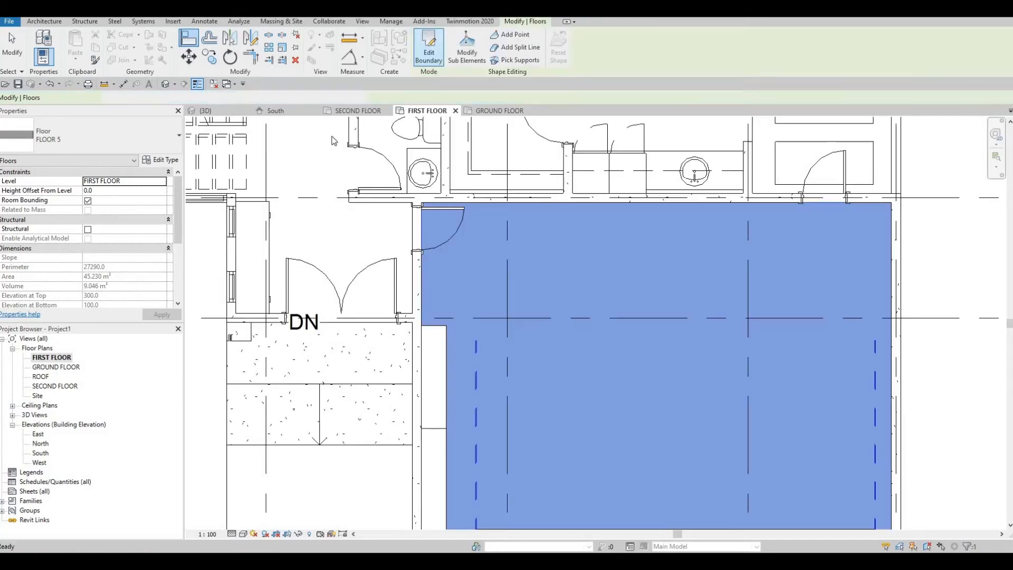
{"action": "key", "text": "Escape"}
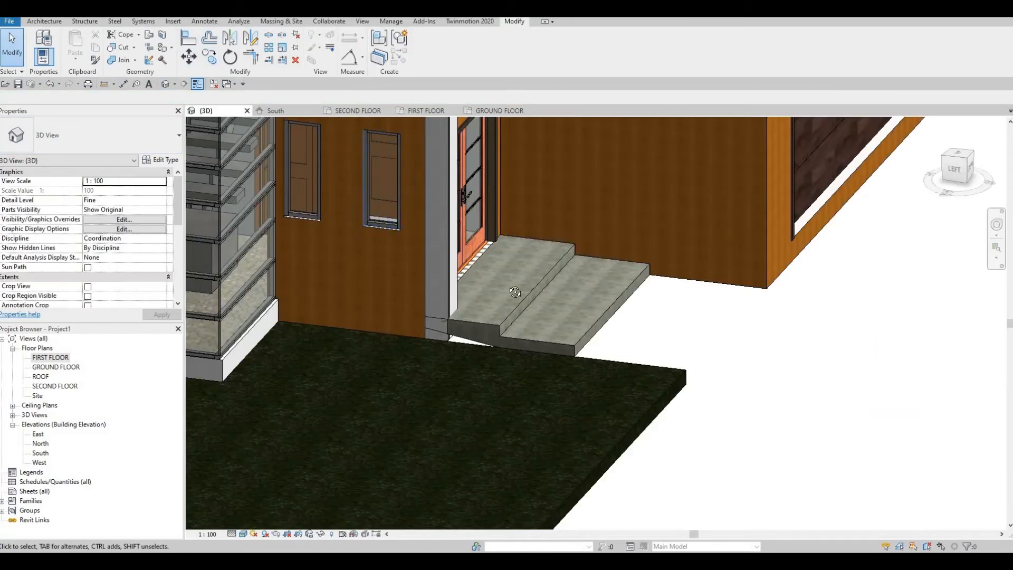
- Edit the boundary of the side passage floor with rectangular openings, aligning its outer line with the side wall's inner face, and finish the sketch
{"action": "middle_click_drag", "start_coordinate": [516, 292], "coordinate": [743, 303], "text": "shift"}
{"action": "left_click", "coordinate": [447, 120]}
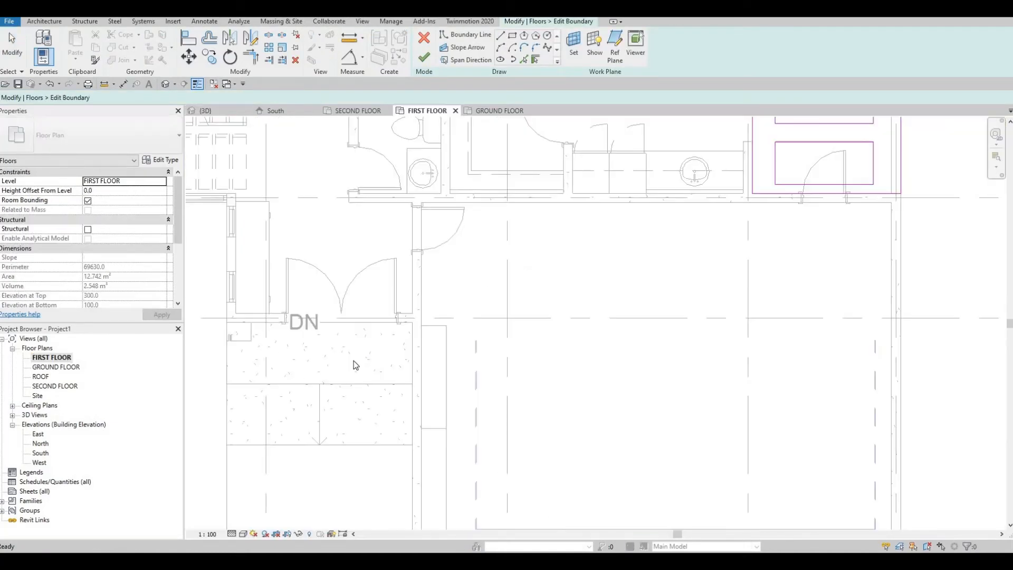
{"action": "middle_click_drag", "start_coordinate": [446, 432], "coordinate": [337, 436]}
{"action": "scroll", "coordinate": [337, 435], "scroll_direction": "down", "scroll_amount": 1}
{"action": "middle_click_drag", "start_coordinate": [467, 405], "coordinate": [337, 436]}
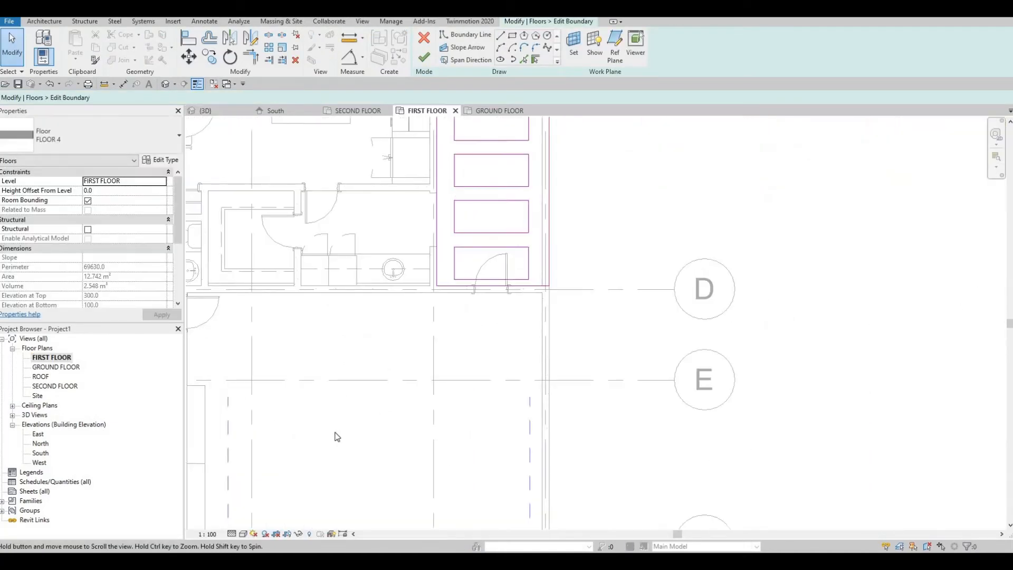
{"action": "key", "text": "a"}
{"action": "key", "text": "l"}
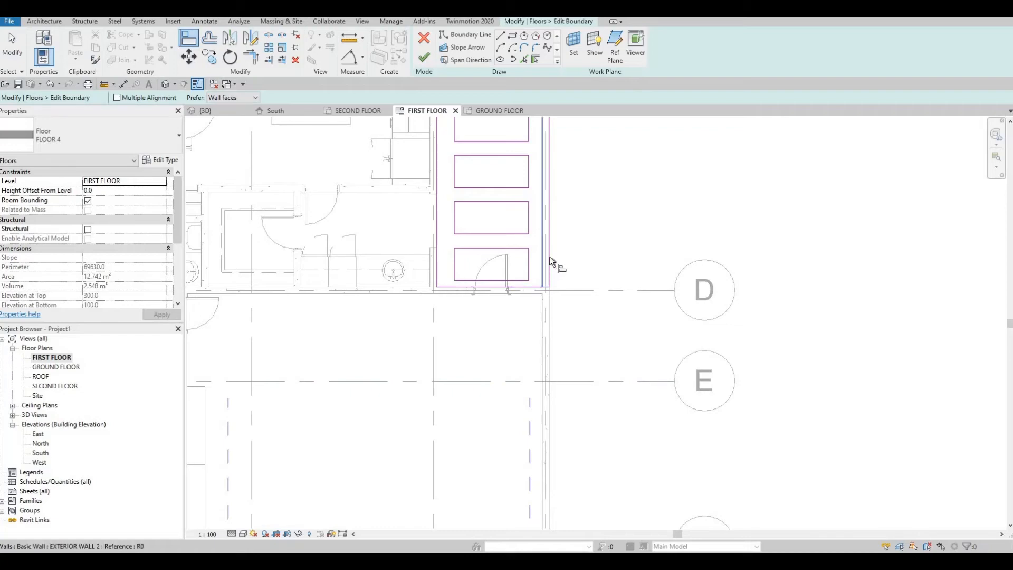
{"action": "left_click", "coordinate": [542, 267]}
{"action": "left_click", "coordinate": [549, 269]}
{"action": "middle_click_drag", "start_coordinate": [536, 232], "coordinate": [528, 439]}
{"action": "scroll", "coordinate": [528, 439], "scroll_direction": "down", "scroll_amount": 2}
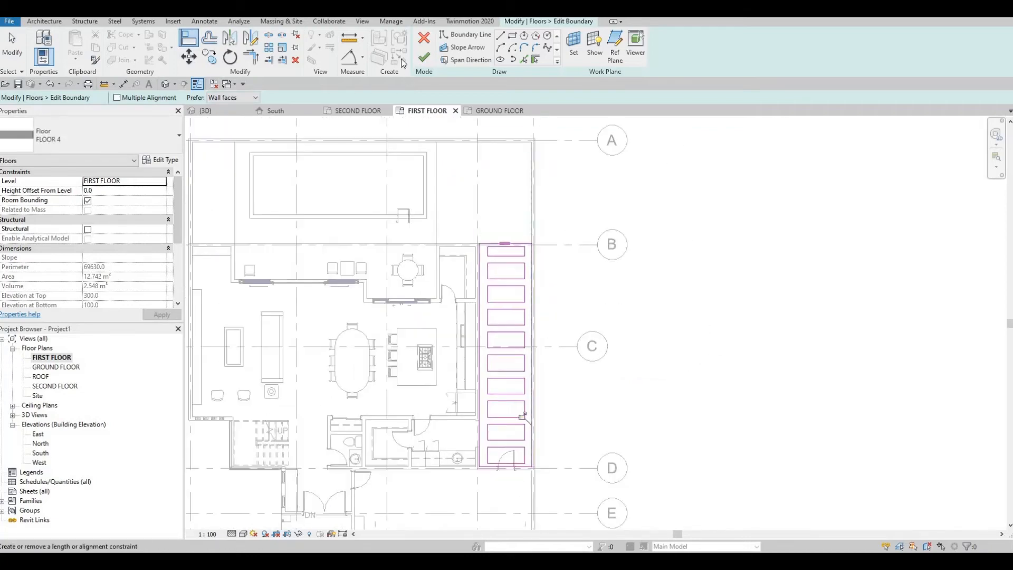
{"action": "left_click", "coordinate": [423, 57]}
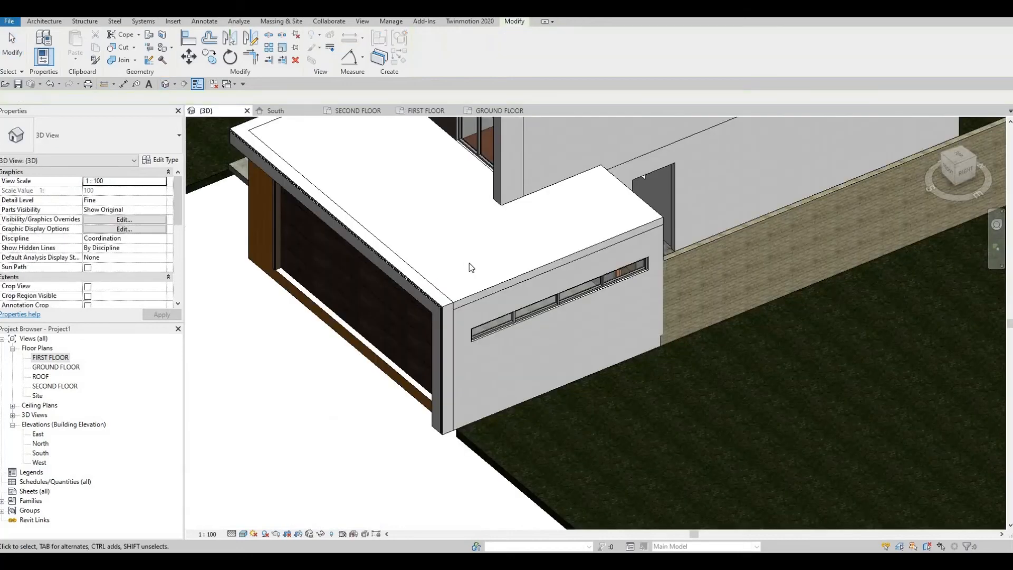
{"action": "scroll", "coordinate": [470, 263], "scroll_direction": "down", "scroll_amount": 2}
{"action": "middle_click_drag", "start_coordinate": [812, 233], "coordinate": [522, 235]}
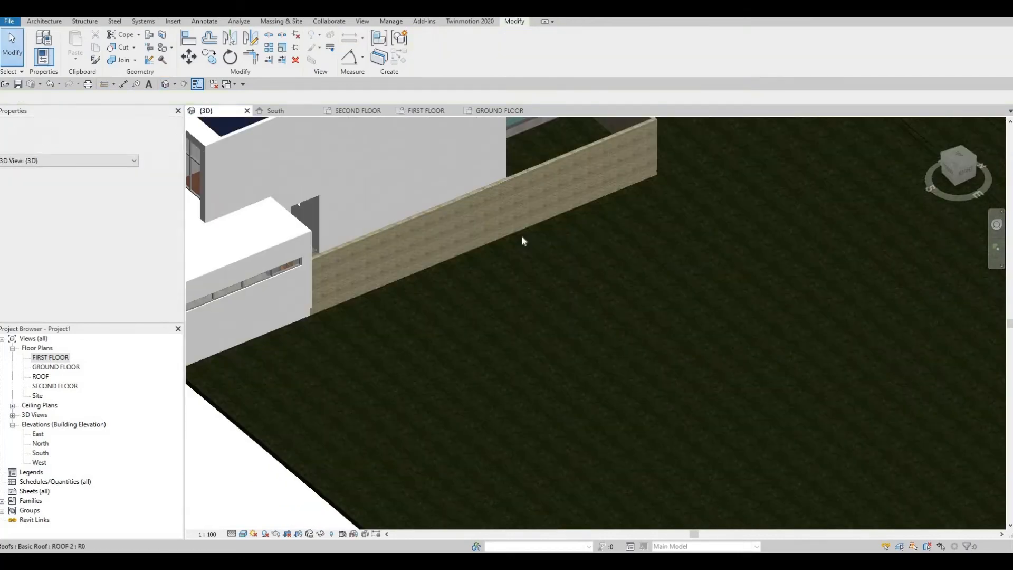
{"action": "middle_click_drag", "start_coordinate": [573, 206], "coordinate": [550, 238]}
{"action": "left_click", "coordinate": [549, 241]}
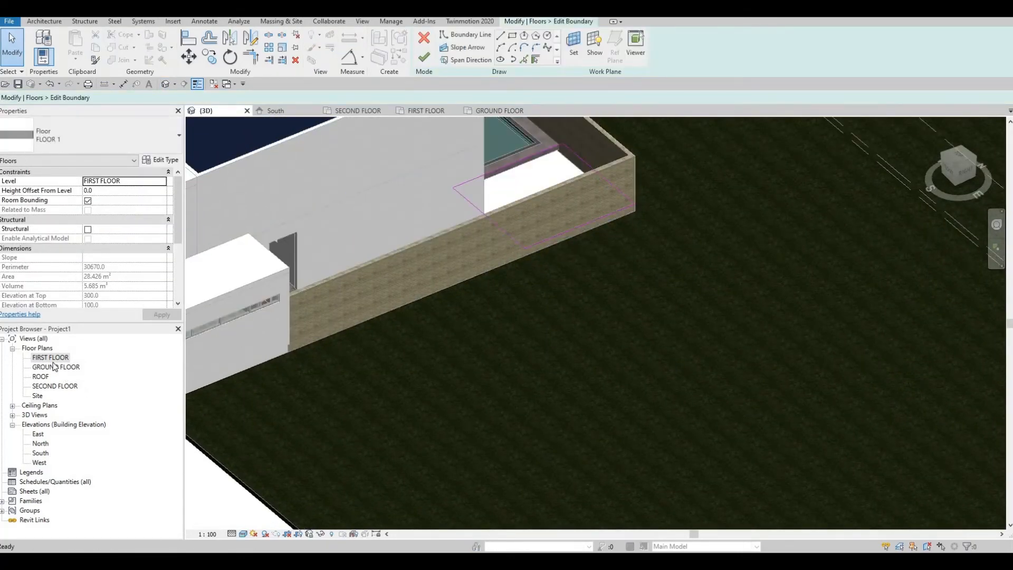
{"action": "left_click", "coordinate": [426, 111]}
{"action": "middle_click_drag", "start_coordinate": [520, 177], "coordinate": [520, 223]}
{"action": "scroll", "coordinate": [521, 224], "scroll_direction": "up", "scroll_amount": 1}
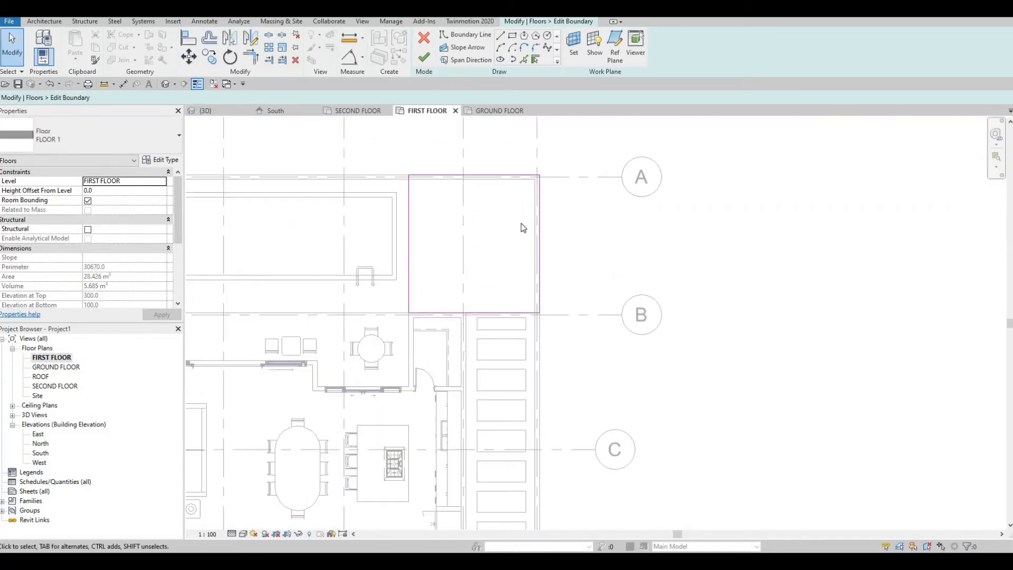
{"action": "key", "text": "l"}
{"action": "scroll", "coordinate": [533, 208], "scroll_direction": "up", "scroll_amount": 1}
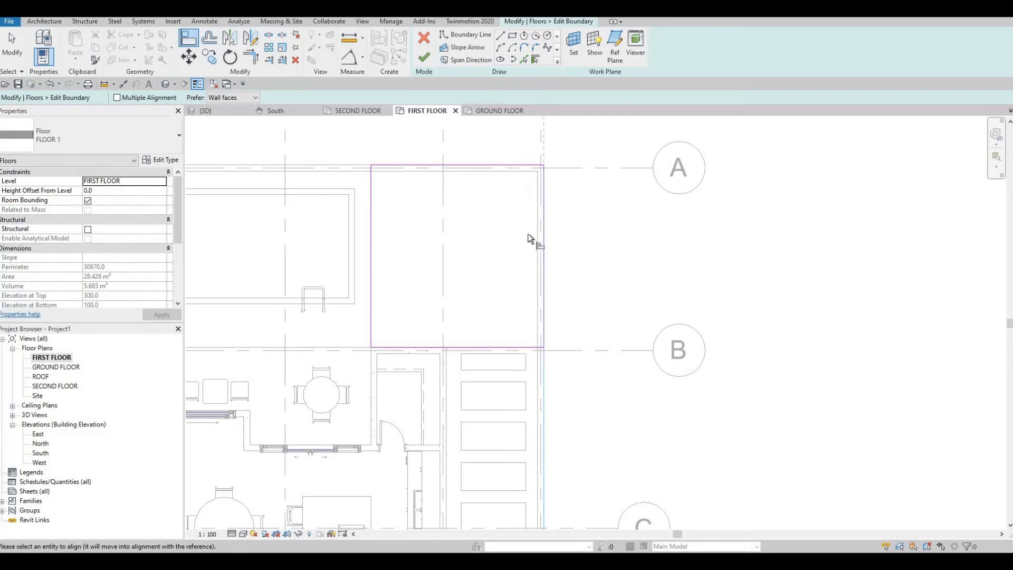
{"action": "scroll", "coordinate": [568, 315], "scroll_direction": "up", "scroll_amount": 1}
{"action": "key", "text": "Escape"}
{"action": "key", "text": "Escape"}
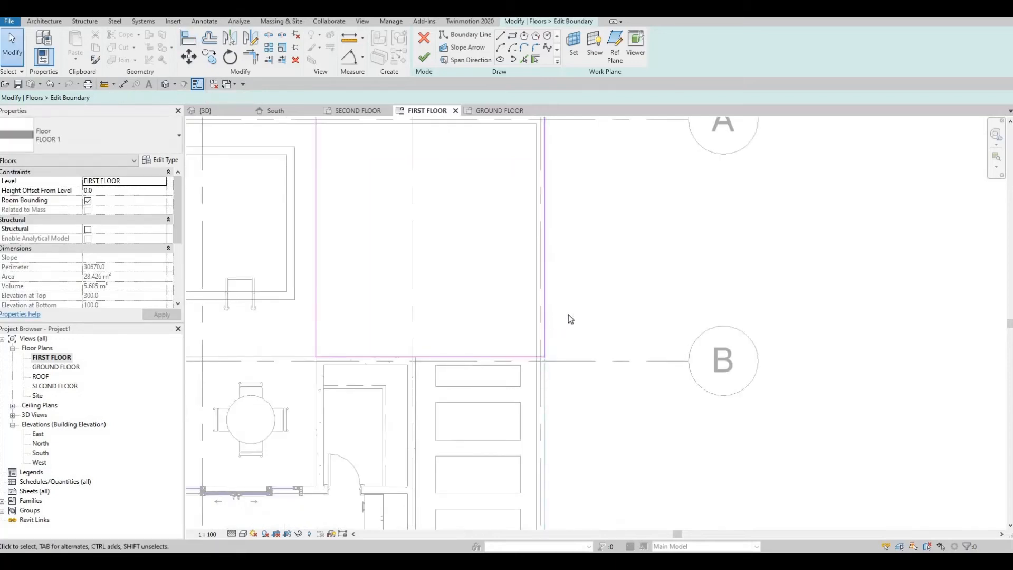
{"action": "key", "text": "ctrl+z"}
{"action": "scroll", "coordinate": [501, 188], "scroll_direction": "down", "scroll_amount": 1}
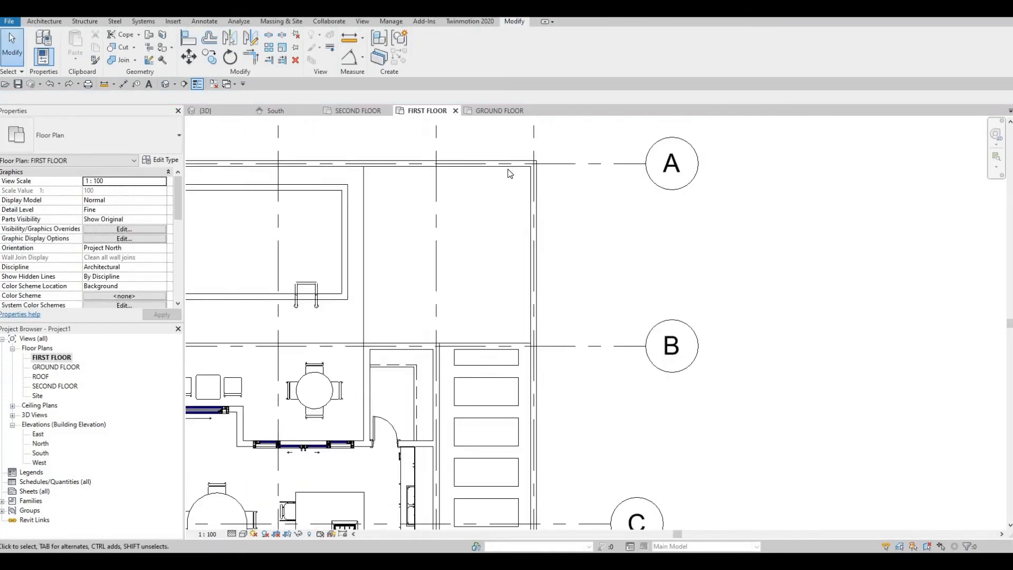
- Edit the boundary of the floor beside the pool near grids A and B, aligning its outer side and rear lines with the inner wall faces
{"action": "key", "text": "Tab"}
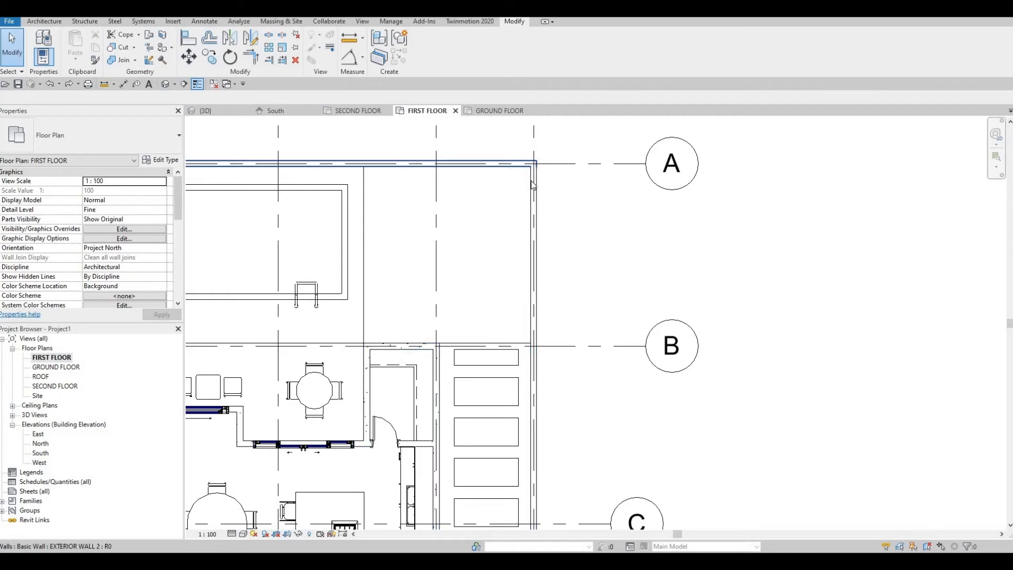
{"action": "left_click", "coordinate": [490, 341]}
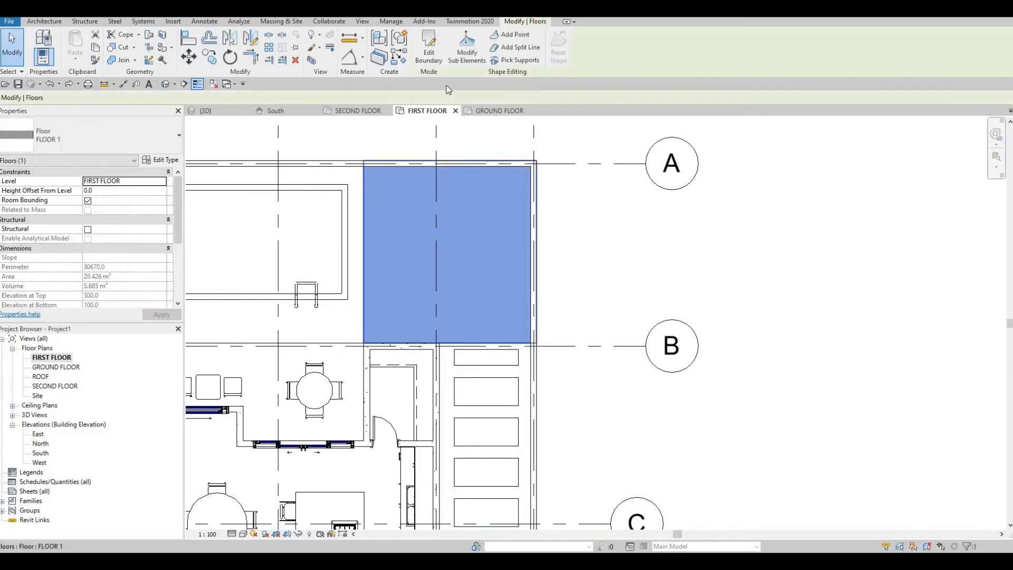
{"action": "left_click", "coordinate": [429, 53]}
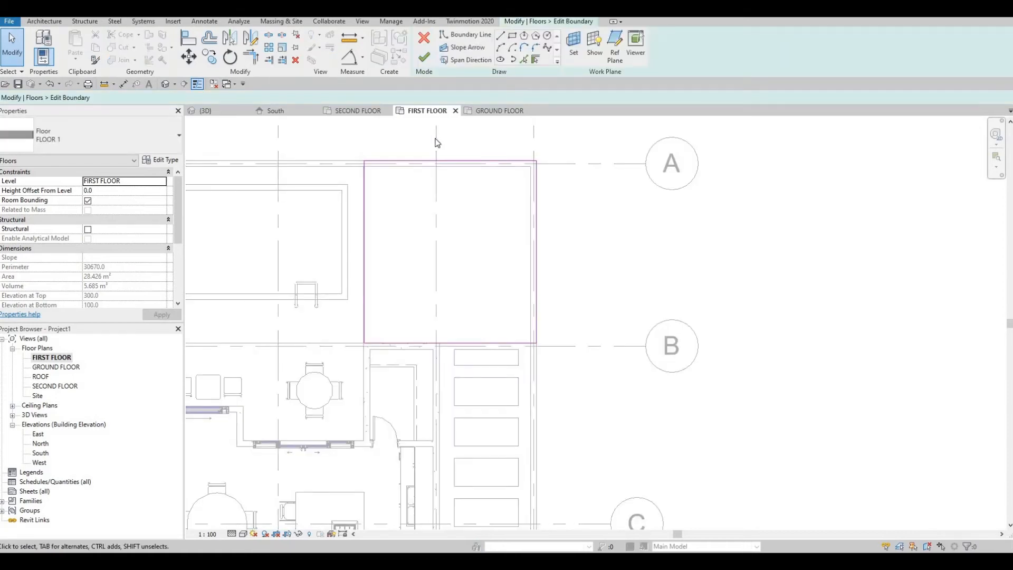
{"action": "key", "text": "l"}
{"action": "left_click", "coordinate": [531, 217]}
{"action": "left_click", "coordinate": [536, 209]}
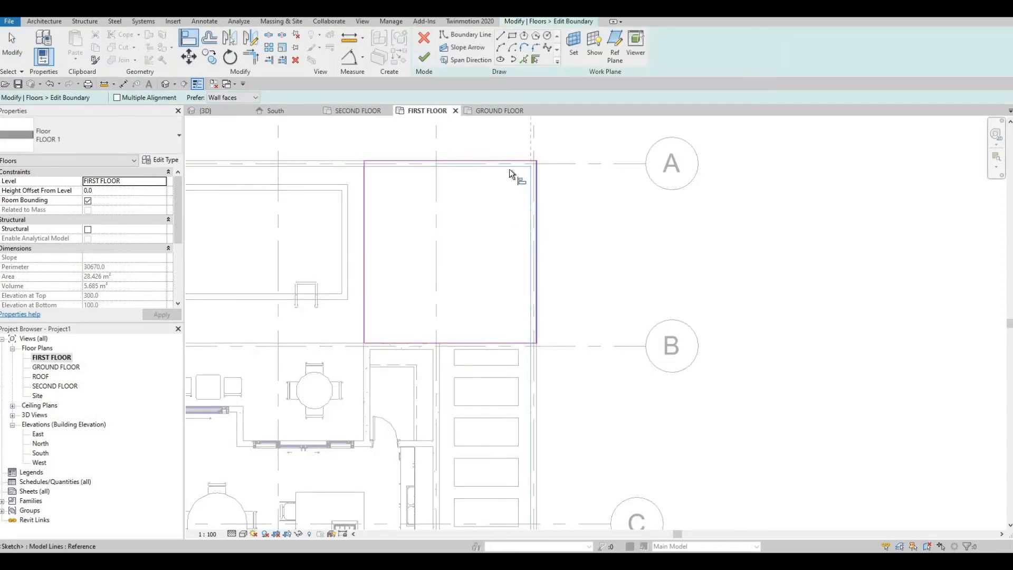
{"action": "left_click", "coordinate": [506, 165]}
{"action": "left_click", "coordinate": [430, 161]}
- Align the rear and outer side lines of the narrow floor area across the pool with the inner wall faces, and finish the sketch
{"action": "middle_click_drag", "start_coordinate": [364, 186], "coordinate": [700, 208]}
{"action": "scroll", "coordinate": [699, 209], "scroll_direction": "down", "scroll_amount": 1}
{"action": "left_click", "coordinate": [421, 194]}
{"action": "left_click", "coordinate": [408, 189]}
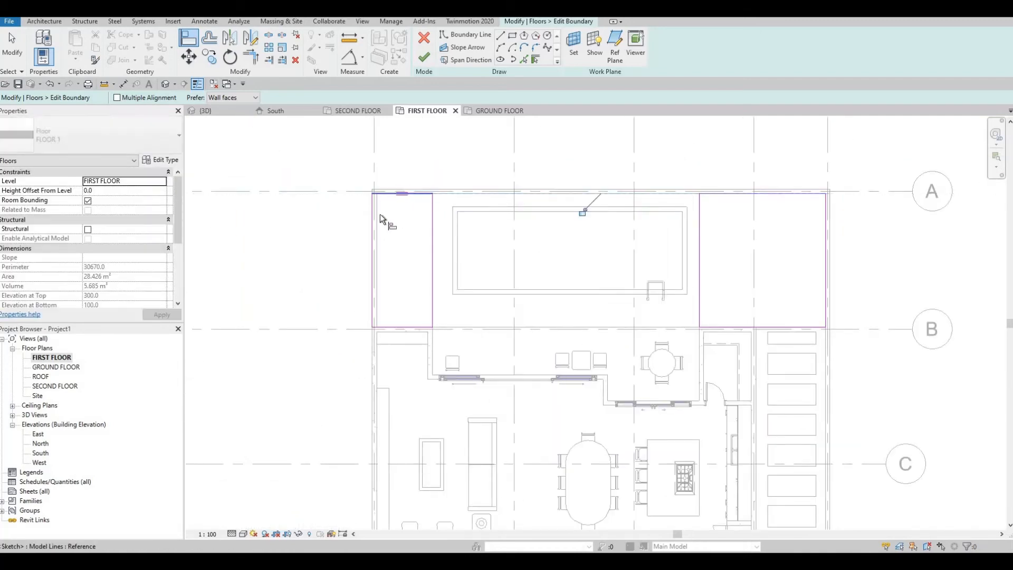
{"action": "left_click", "coordinate": [377, 214]}
{"action": "left_click", "coordinate": [375, 224]}
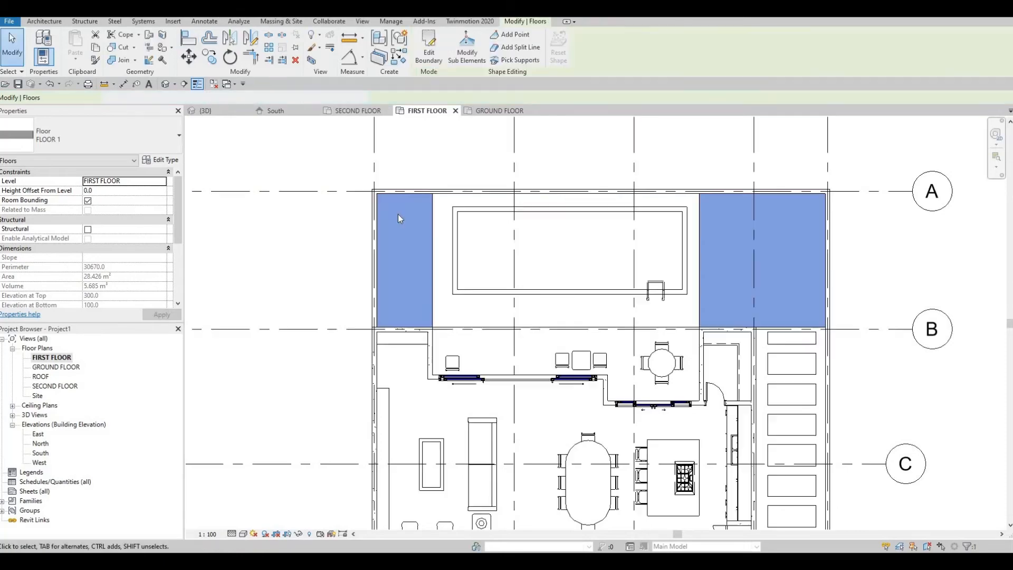
{"action": "left_click", "coordinate": [398, 214]}
- Examine the floor edges along the boundary walls and the ground around the front entrance and garage in 3D
{"action": "left_click", "coordinate": [166, 84]}
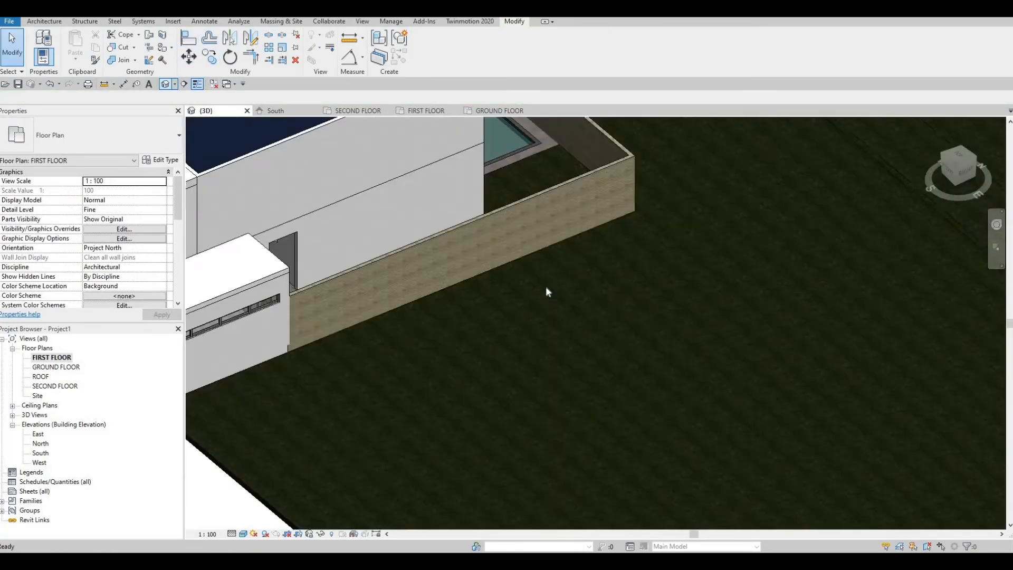
{"action": "scroll", "coordinate": [332, 269], "scroll_direction": "down", "scroll_amount": 2}
{"action": "middle_click_drag", "start_coordinate": [461, 262], "coordinate": [601, 287]}
{"action": "middle_click_drag", "start_coordinate": [408, 253], "coordinate": [208, 249], "text": "shift"}
{"action": "middle_click_drag", "start_coordinate": [584, 237], "coordinate": [802, 254], "text": "shift"}
{"action": "middle_click_drag", "start_coordinate": [254, 283], "coordinate": [527, 297]}
{"action": "scroll", "coordinate": [511, 291], "scroll_direction": "up", "scroll_amount": 2}
{"action": "scroll", "coordinate": [511, 291], "scroll_direction": "up", "scroll_amount": 1}
{"action": "scroll", "coordinate": [517, 292], "scroll_direction": "up", "scroll_amount": 1}
{"action": "scroll", "coordinate": [535, 280], "scroll_direction": "down", "scroll_amount": 1}
{"action": "scroll", "coordinate": [514, 330], "scroll_direction": "down", "scroll_amount": 1}
{"action": "middle_click_drag", "start_coordinate": [509, 339], "coordinate": [547, 249]}
{"action": "scroll", "coordinate": [551, 273], "scroll_direction": "down", "scroll_amount": 1}
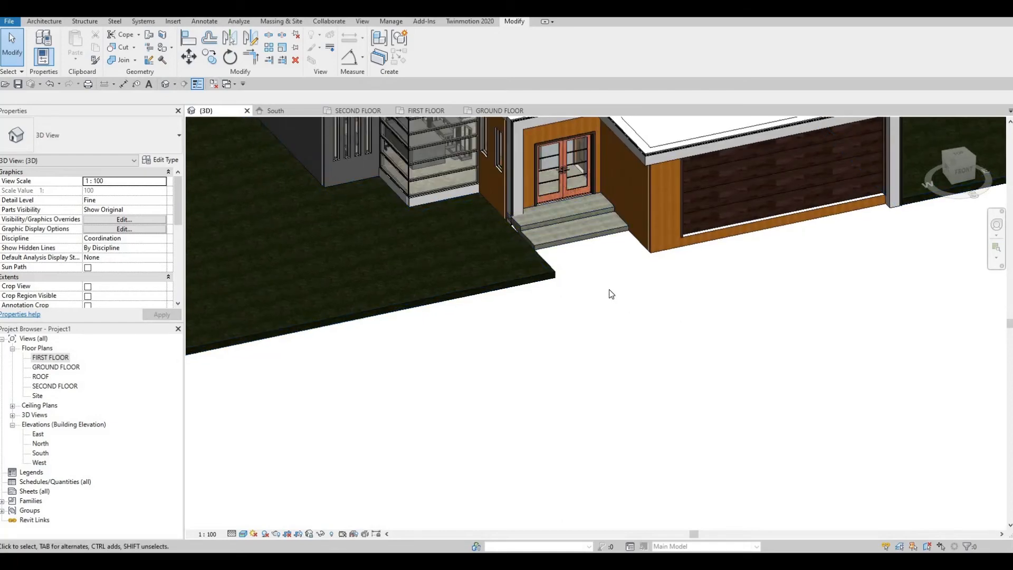
- Start a new floor in the GROUND FLOOR plan and duplicate the FLOOR 1 type as FLOOR 11
{"action": "middle_click_drag", "start_coordinate": [611, 294], "coordinate": [564, 252], "text": "shift"}
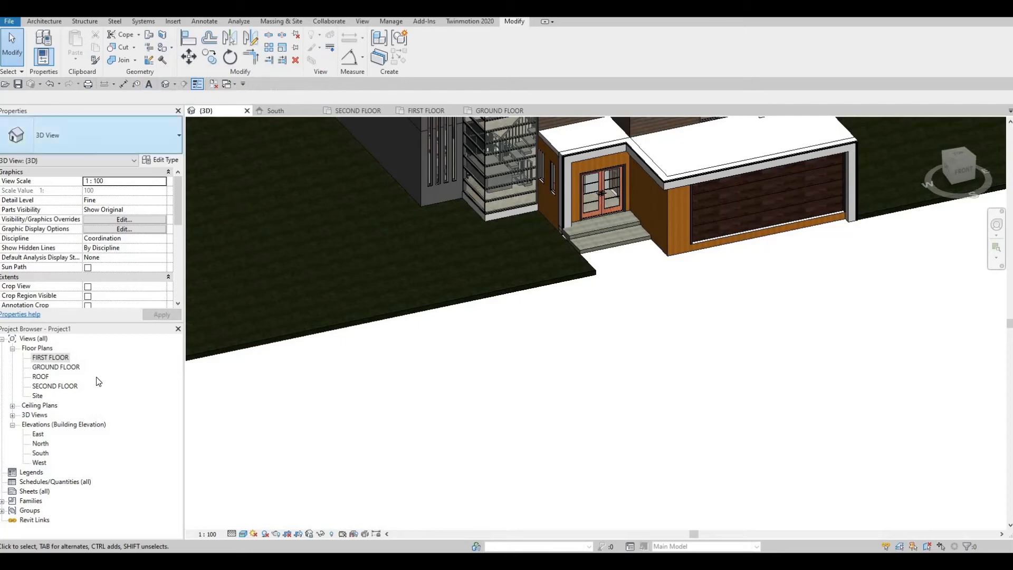
{"action": "double_click", "coordinate": [56, 367]}
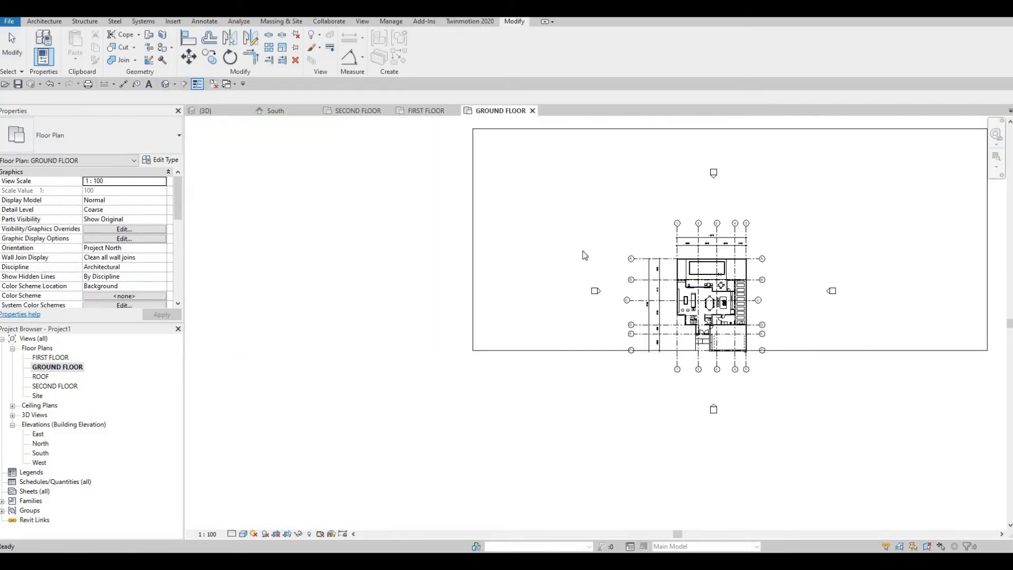
{"action": "scroll", "coordinate": [607, 257], "scroll_direction": "up", "scroll_amount": 4}
{"action": "scroll", "coordinate": [644, 253], "scroll_direction": "up", "scroll_amount": 5}
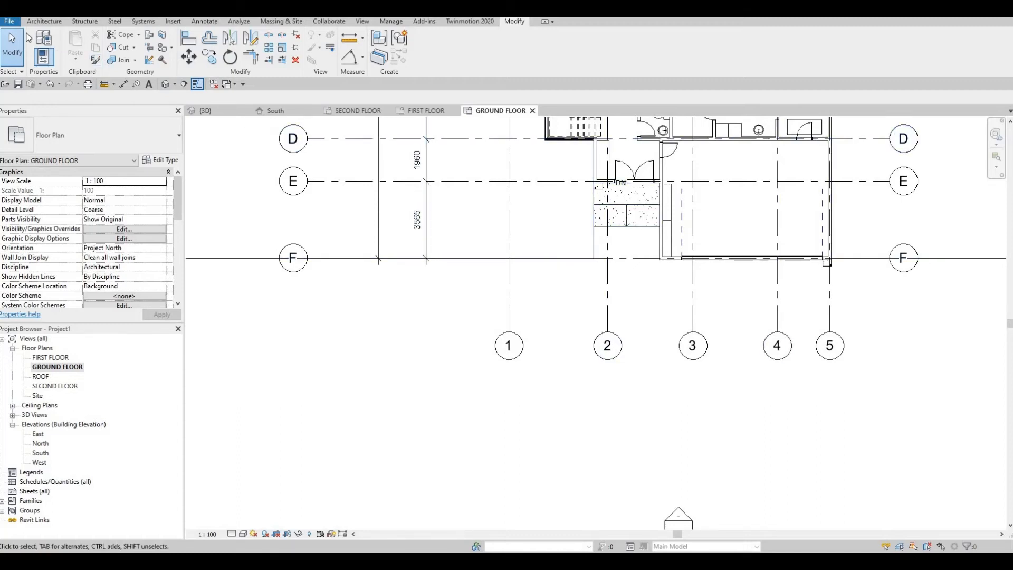
{"action": "left_click", "coordinate": [44, 21]}
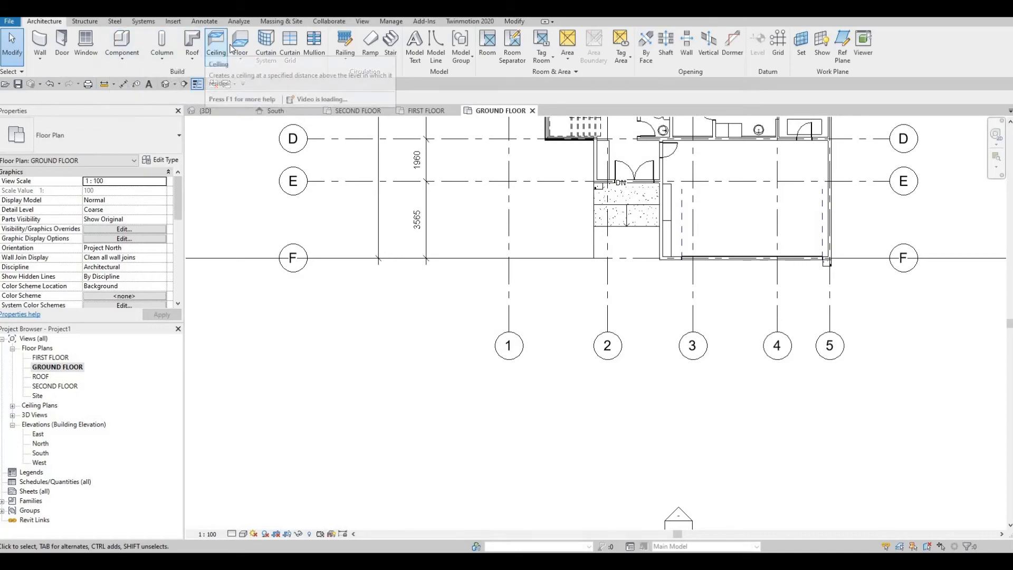
{"action": "left_click", "coordinate": [239, 42]}
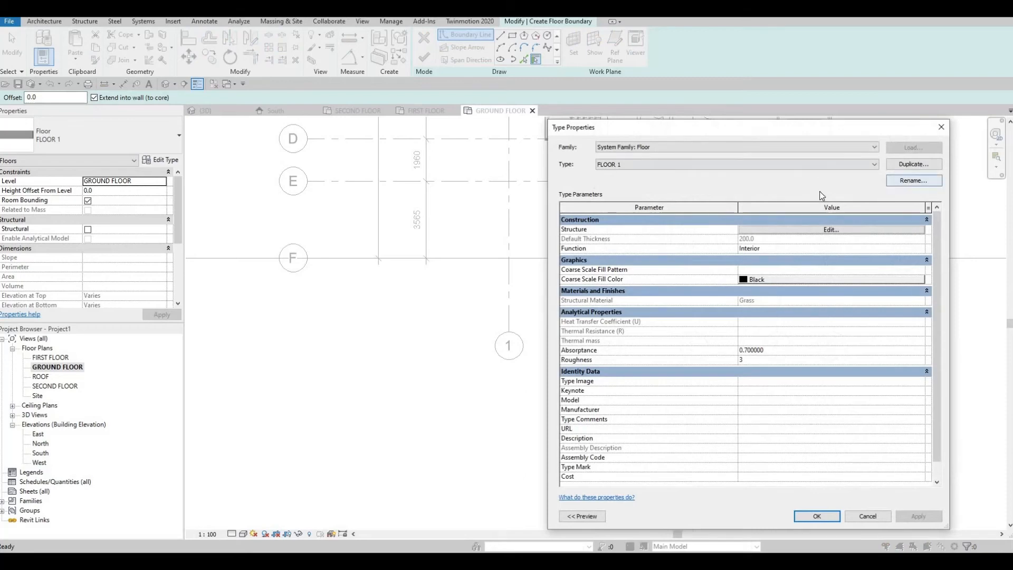
{"action": "left_click", "coordinate": [913, 164]}
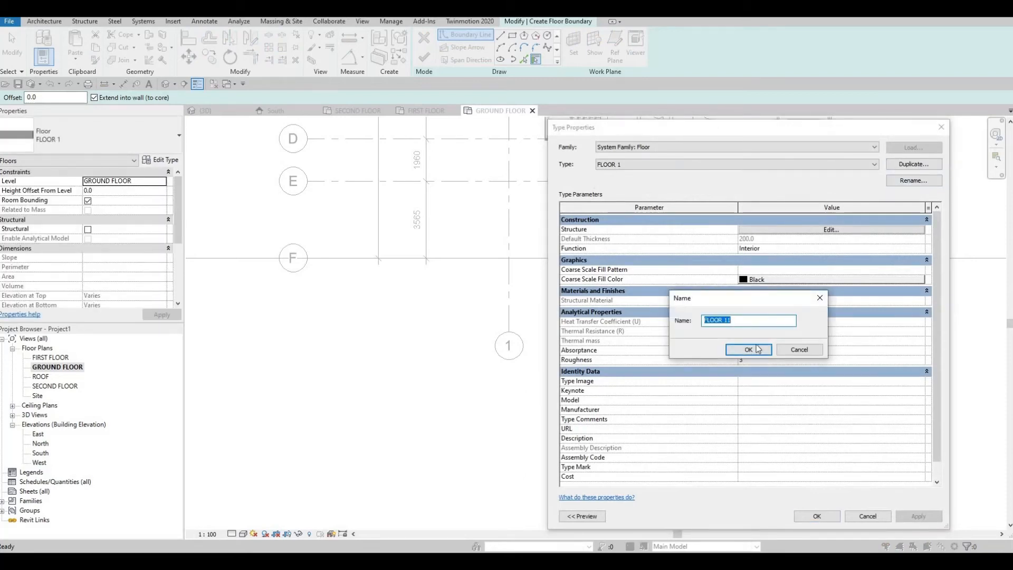
{"action": "key", "text": "Return"}
- Set the structure layer's material of FLOOR 11 to Concrete, C90/105 from the AEC concrete materials and accept the type
{"action": "left_click", "coordinate": [784, 233]}
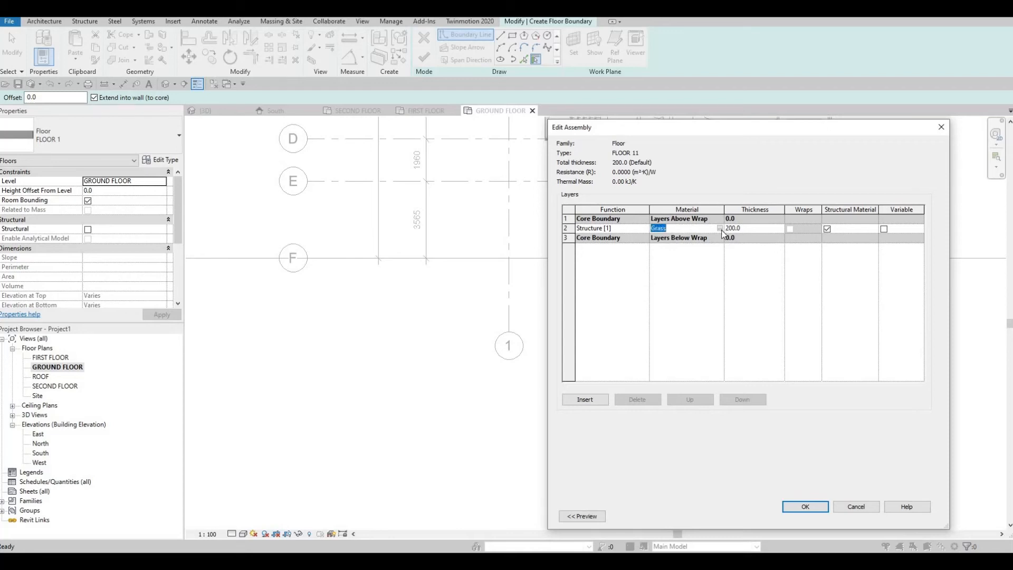
{"action": "left_click", "coordinate": [720, 228]}
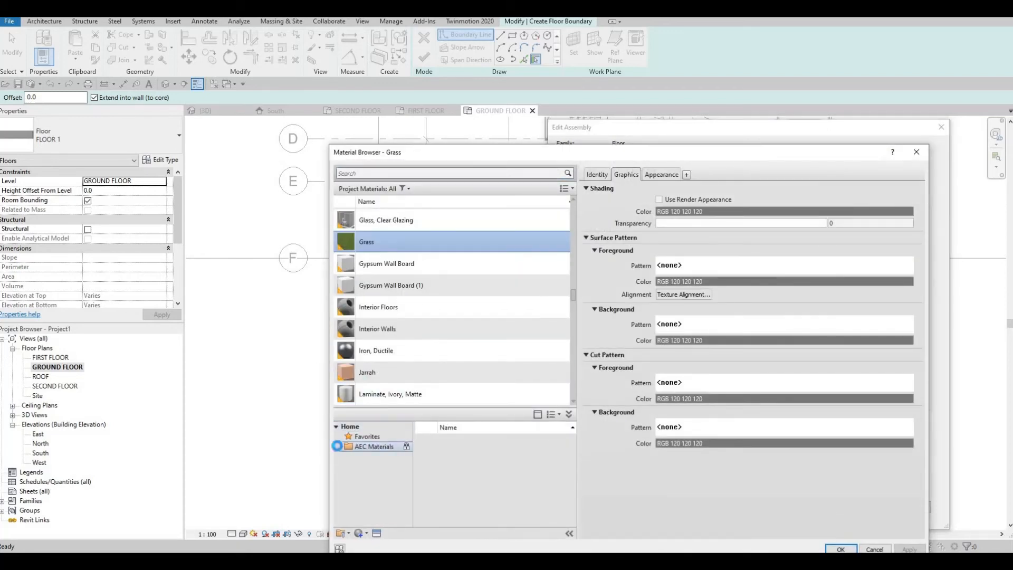
{"action": "left_click", "coordinate": [344, 448]}
{"action": "left_click", "coordinate": [342, 447]}
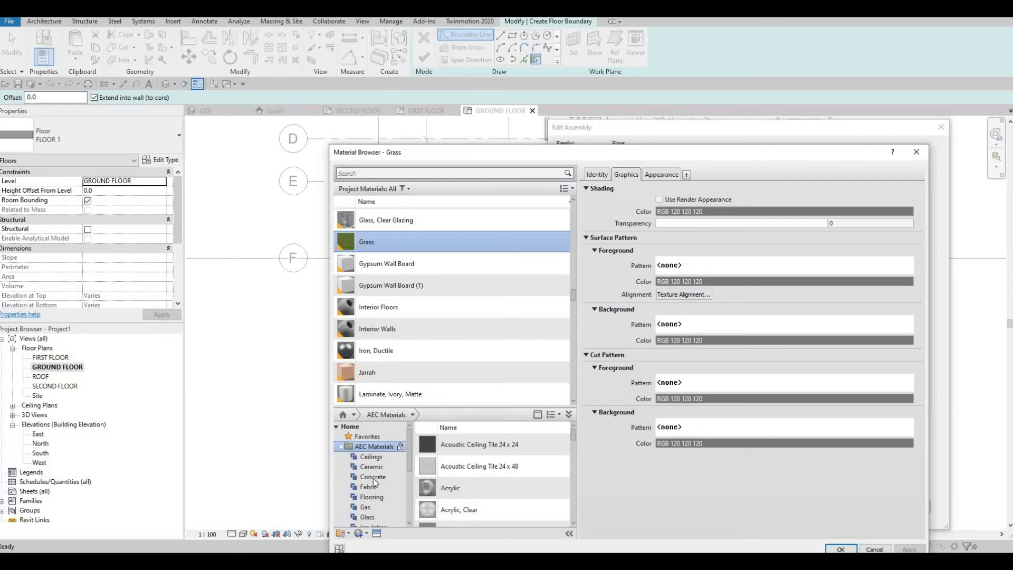
{"action": "left_click", "coordinate": [372, 477]}
{"action": "scroll", "coordinate": [522, 479], "scroll_direction": "down", "scroll_amount": 5}
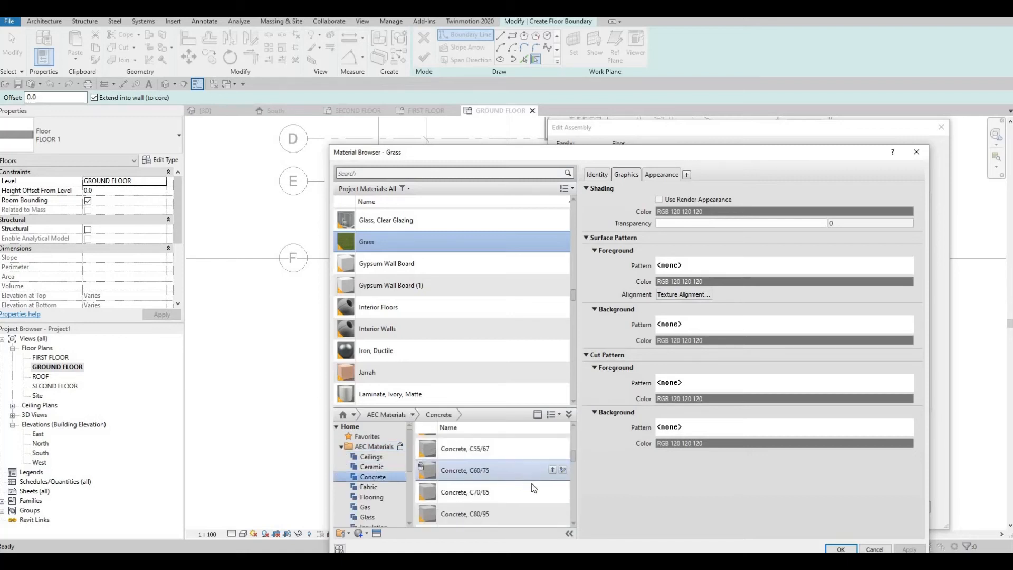
{"action": "scroll", "coordinate": [548, 475], "scroll_direction": "down", "scroll_amount": 2}
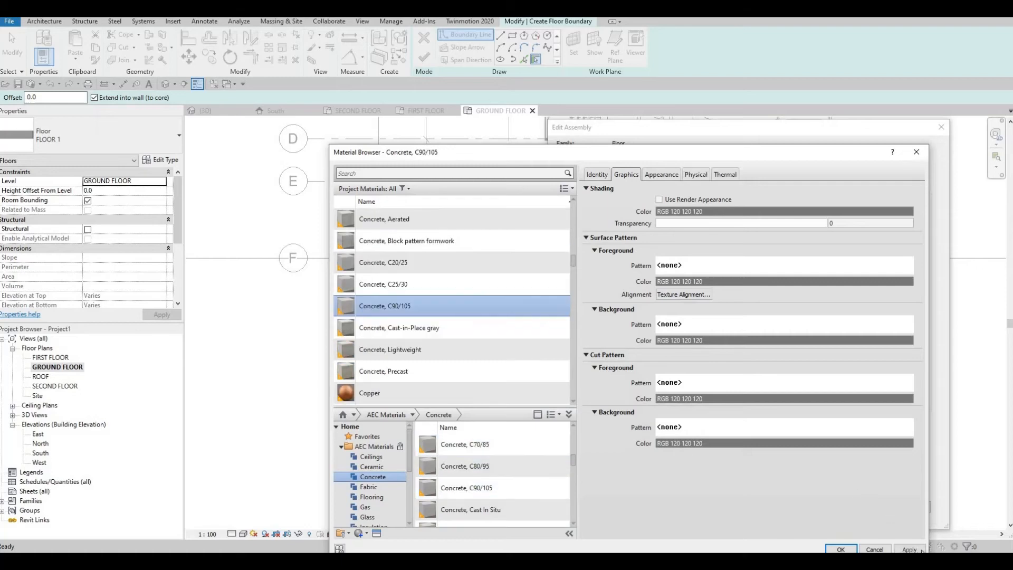
{"action": "left_click", "coordinate": [840, 548]}
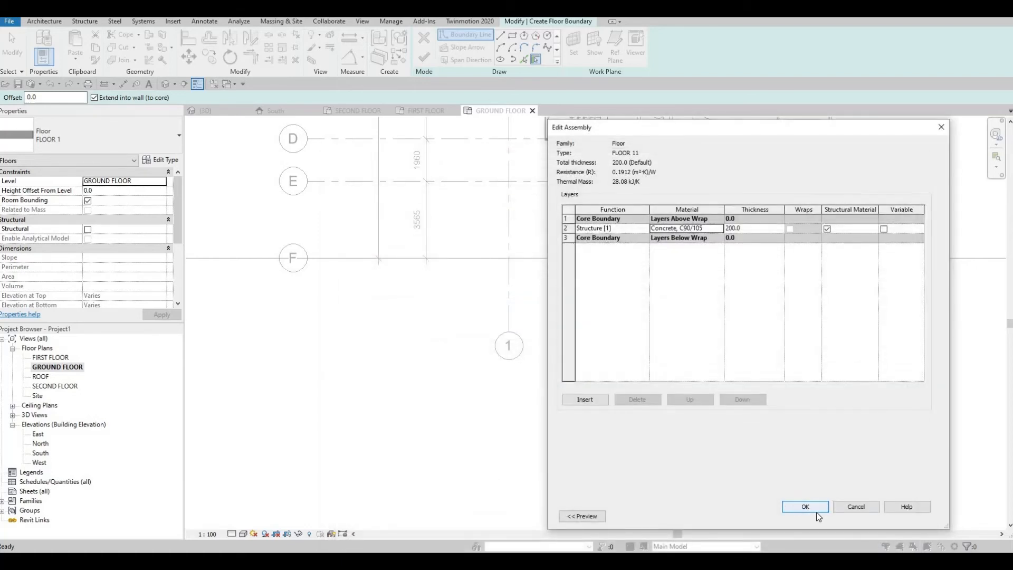
{"action": "left_click", "coordinate": [805, 507]}
{"action": "key", "text": "Return"}
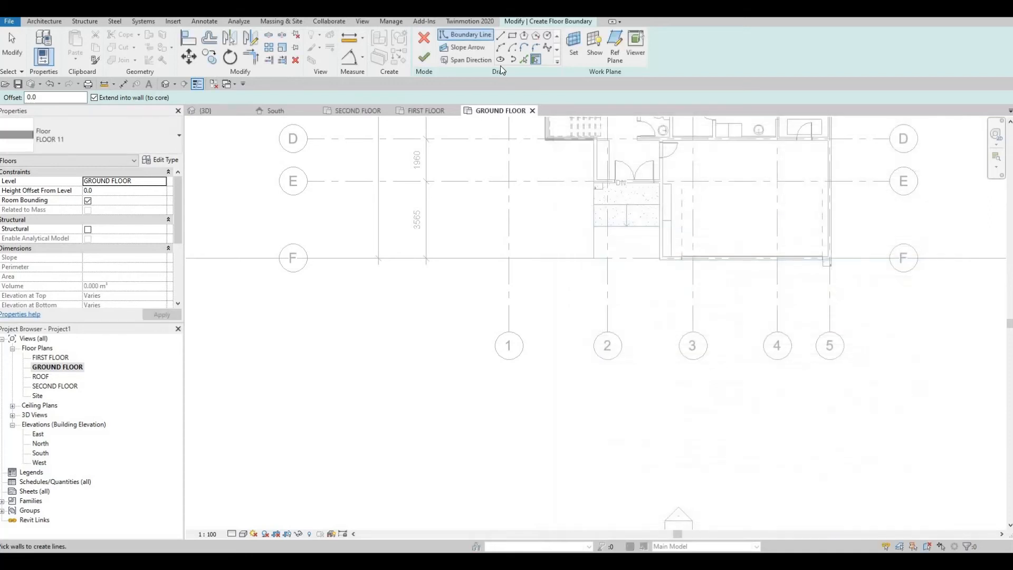
- Sketch a rectangular floor boundary from the foot of the entrance steps out to the front line at grid F
{"action": "scroll", "coordinate": [626, 227], "scroll_direction": "up", "scroll_amount": 3}
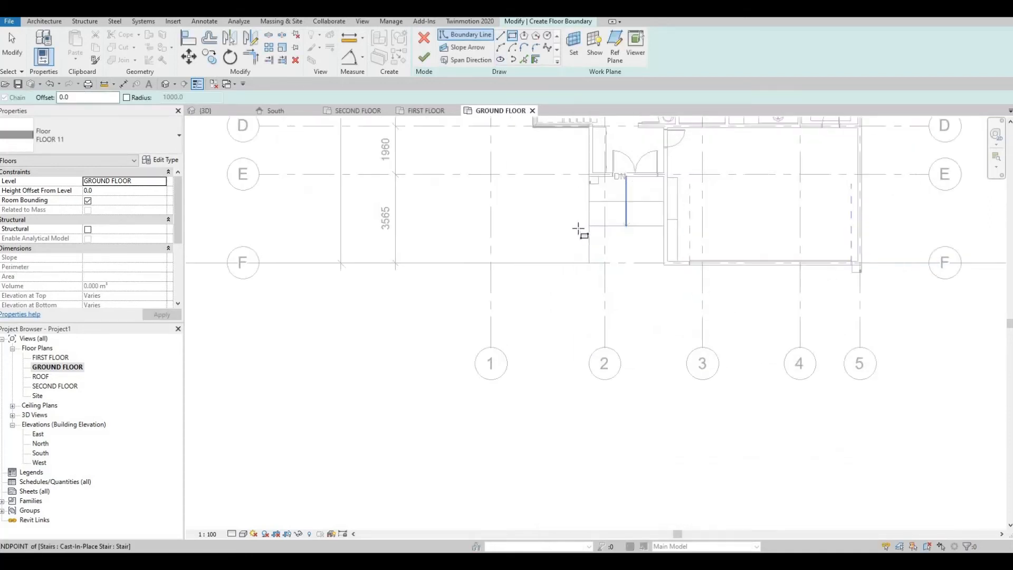
{"action": "left_click", "coordinate": [577, 227]}
{"action": "left_click", "coordinate": [677, 276]}
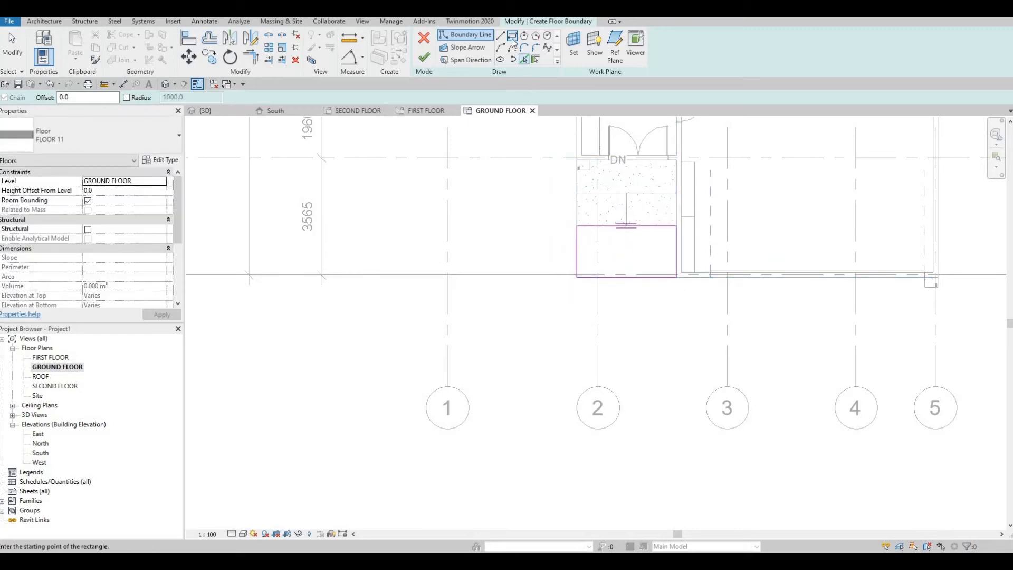
- Sketch a large rectangle in front of the house, about 110 m wide, from the lawn floor's front corner across its full width
{"action": "scroll", "coordinate": [395, 332], "scroll_direction": "down", "scroll_amount": 2}
{"action": "middle_click_drag", "start_coordinate": [396, 332], "coordinate": [707, 335]}
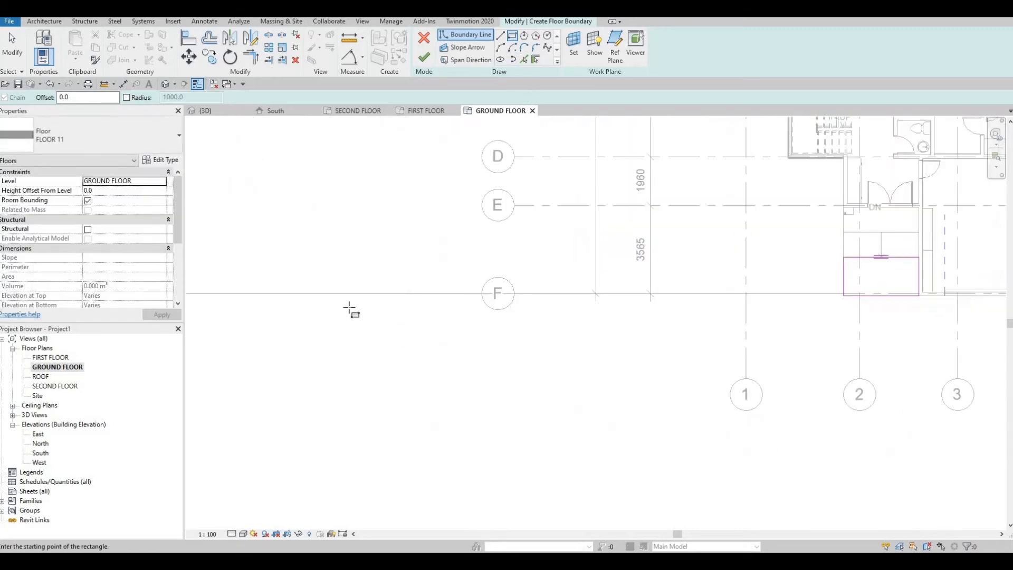
{"action": "scroll", "coordinate": [441, 314], "scroll_direction": "down", "scroll_amount": 3}
{"action": "middle_click_drag", "start_coordinate": [412, 307], "coordinate": [770, 280]}
{"action": "left_click", "coordinate": [289, 278]}
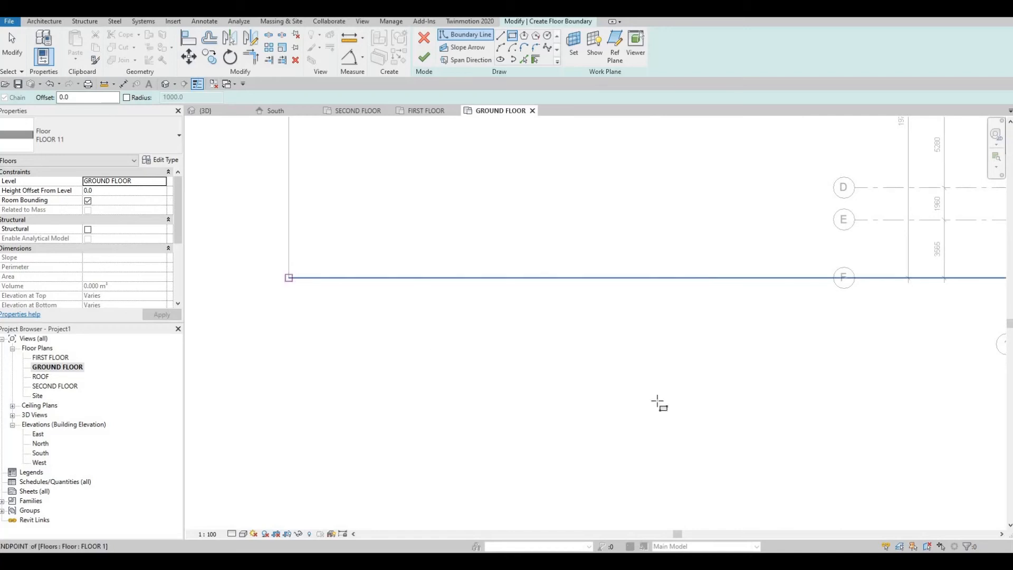
{"action": "scroll", "coordinate": [791, 396], "scroll_direction": "down", "scroll_amount": 3}
{"action": "middle_click_drag", "start_coordinate": [808, 397], "coordinate": [491, 360]}
{"action": "scroll", "coordinate": [490, 360], "scroll_direction": "down", "scroll_amount": 1}
{"action": "middle_click_drag", "start_coordinate": [689, 395], "coordinate": [459, 364]}
{"action": "scroll", "coordinate": [459, 365], "scroll_direction": "down", "scroll_amount": 1}
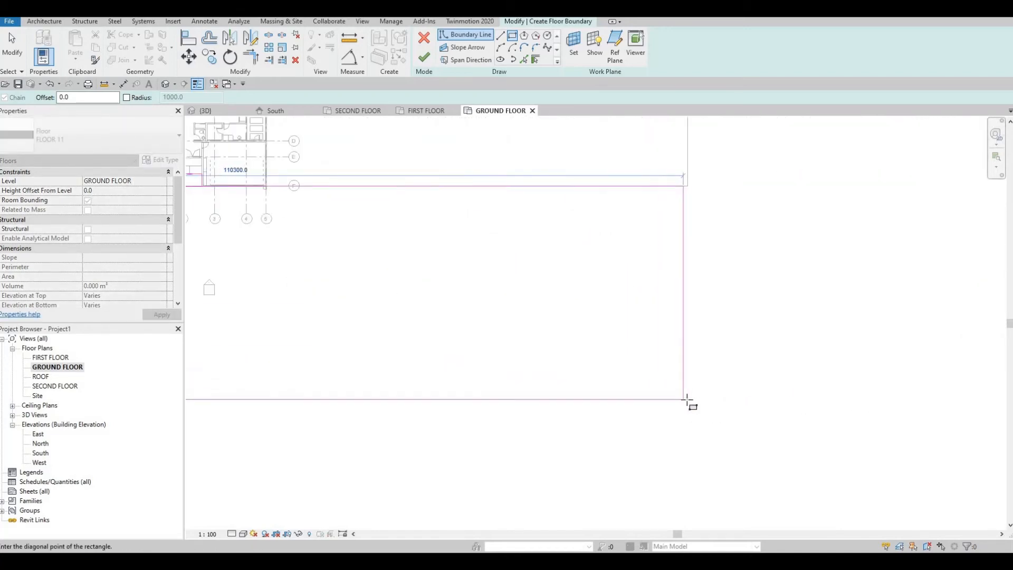
{"action": "left_click", "coordinate": [687, 399]}
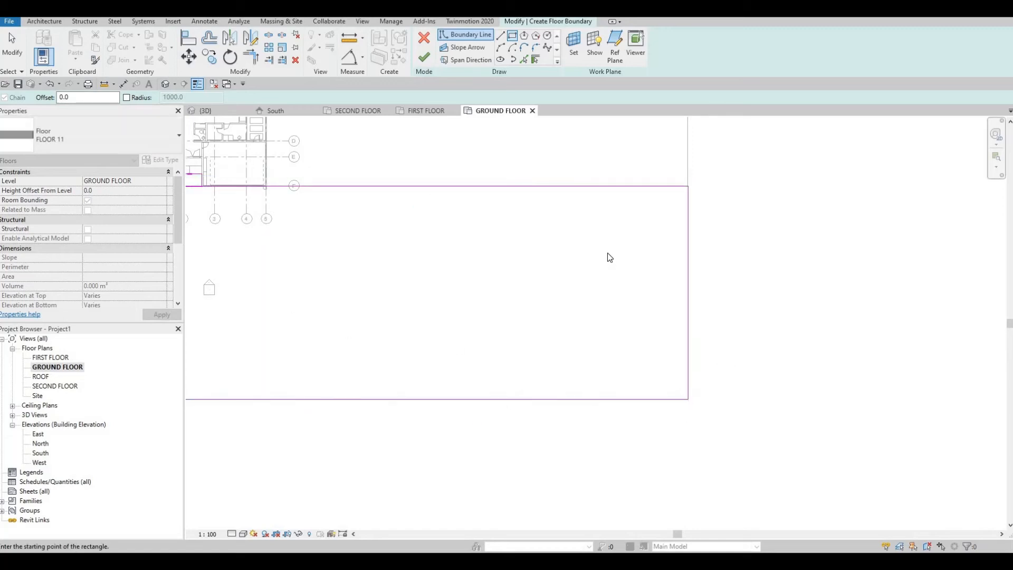
- Delete the entrance rectangle's front line and split the long boundary line between that rectangle's two sides
{"action": "middle_click_drag", "start_coordinate": [228, 205], "coordinate": [606, 252]}
{"action": "key", "text": "Escape"}
{"action": "scroll", "coordinate": [546, 224], "scroll_direction": "up", "scroll_amount": 5}
{"action": "scroll", "coordinate": [533, 228], "scroll_direction": "up", "scroll_amount": 3}
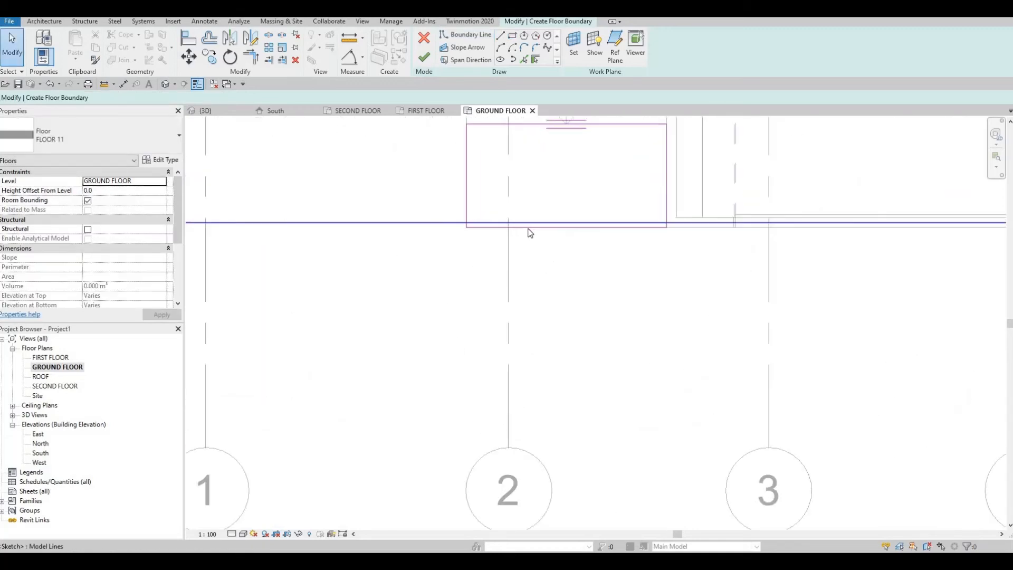
{"action": "left_click", "coordinate": [530, 227]}
{"action": "key", "text": "Escape"}
{"action": "key", "text": "s"}
{"action": "key", "text": "l"}
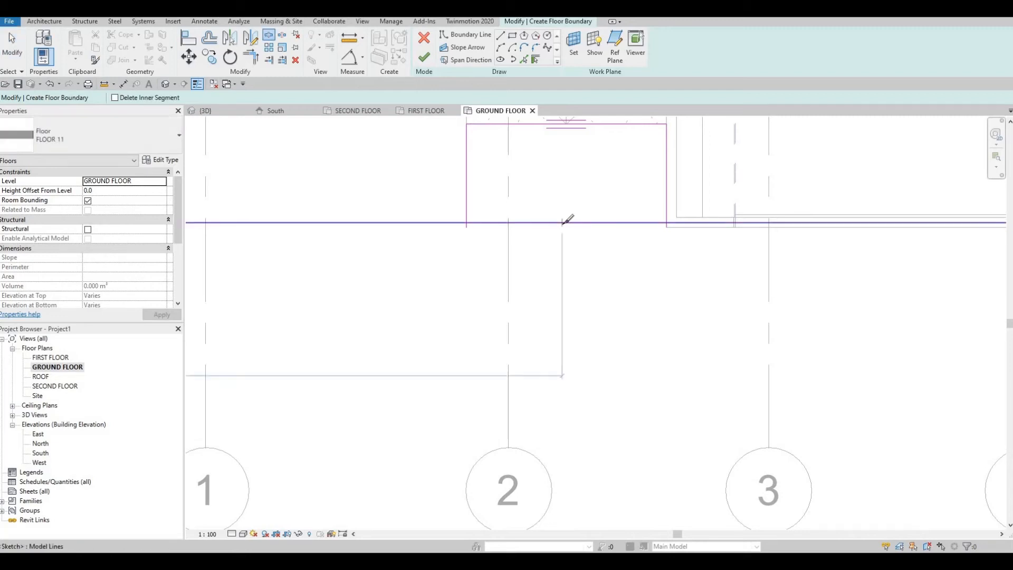
{"action": "key", "text": "Escape"}
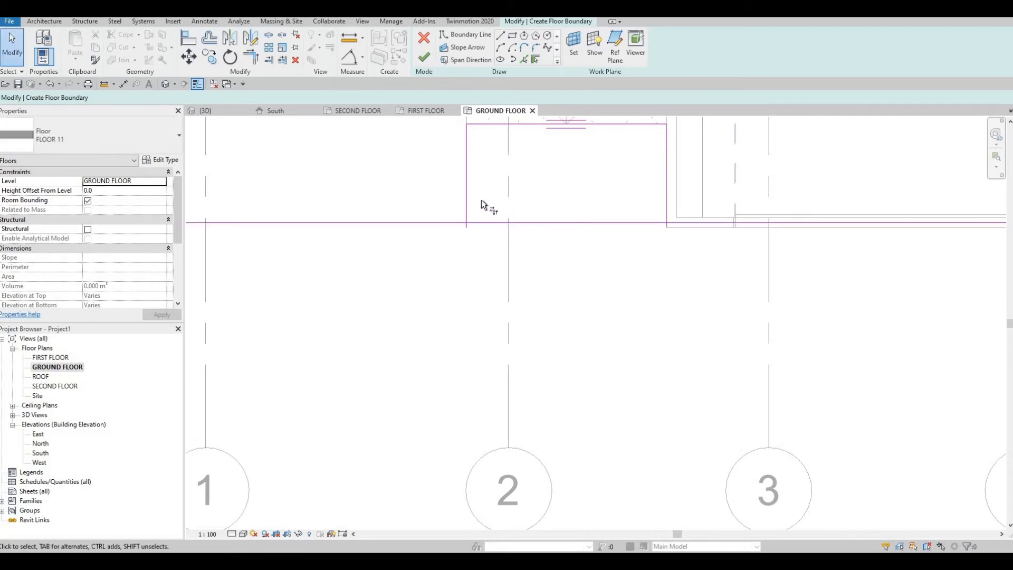
- Trim both side lines of the entrance rectangle to the long boundary line so they form one continuous outline
{"action": "key", "text": "t"}
{"action": "key", "text": "r"}
{"action": "left_click", "coordinate": [466, 212]}
{"action": "left_click", "coordinate": [447, 221]}
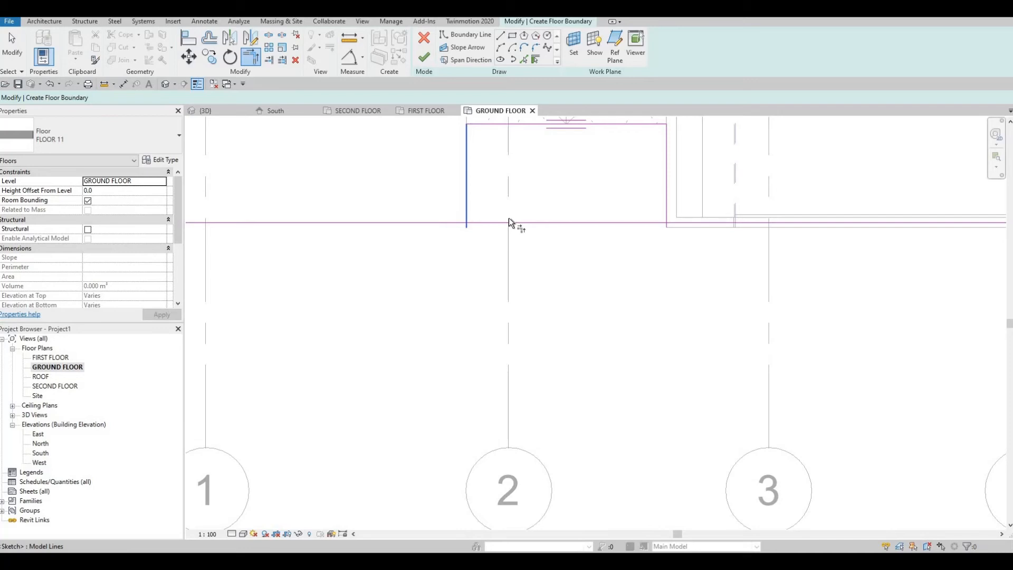
{"action": "left_click", "coordinate": [668, 191]}
{"action": "left_click", "coordinate": [683, 221]}
- Check the boundary line along the garage front and finish the floor sketch
{"action": "middle_click_drag", "start_coordinate": [686, 259], "coordinate": [445, 274]}
{"action": "middle_click_drag", "start_coordinate": [660, 282], "coordinate": [586, 298]}
{"action": "scroll", "coordinate": [641, 236], "scroll_direction": "down", "scroll_amount": 2}
{"action": "scroll", "coordinate": [637, 230], "scroll_direction": "up", "scroll_amount": 3}
{"action": "scroll", "coordinate": [601, 276], "scroll_direction": "up", "scroll_amount": 1}
{"action": "scroll", "coordinate": [602, 254], "scroll_direction": "up", "scroll_amount": 3}
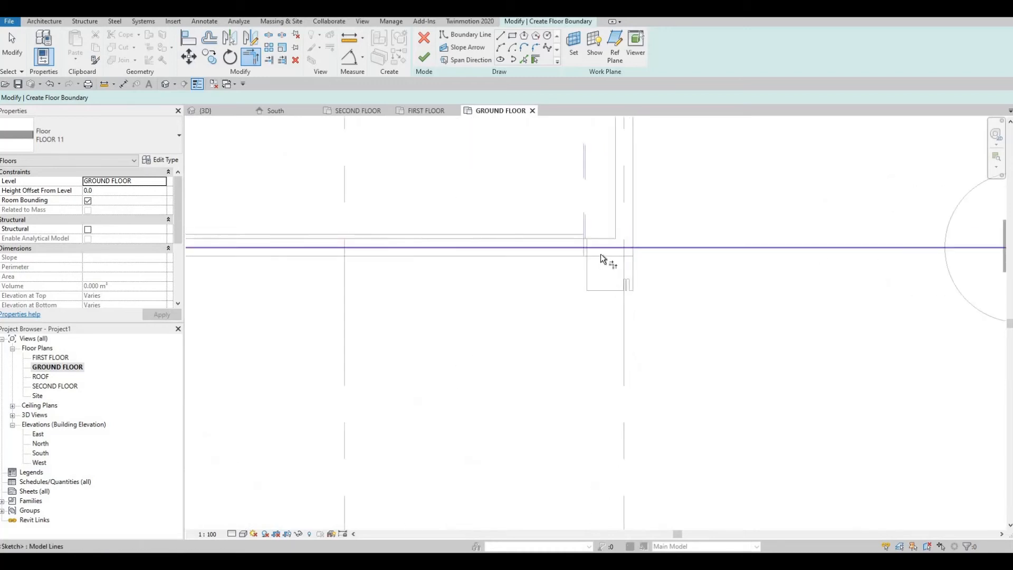
{"action": "scroll", "coordinate": [604, 258], "scroll_direction": "down", "scroll_amount": 6}
{"action": "middle_click_drag", "start_coordinate": [741, 260], "coordinate": [510, 172]}
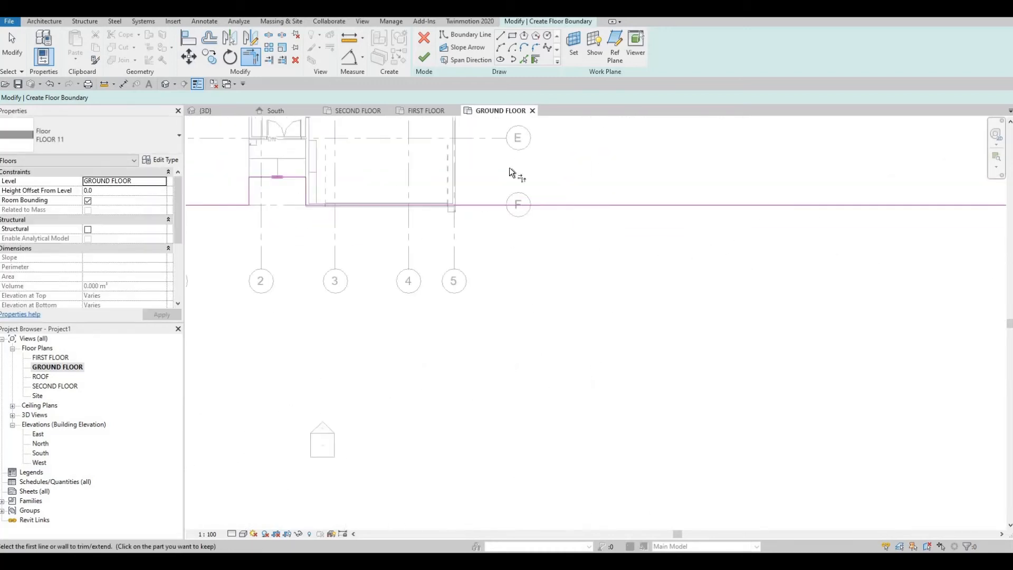
{"action": "scroll", "coordinate": [671, 242], "scroll_direction": "down", "scroll_amount": 2}
{"action": "key", "text": "Escape"}
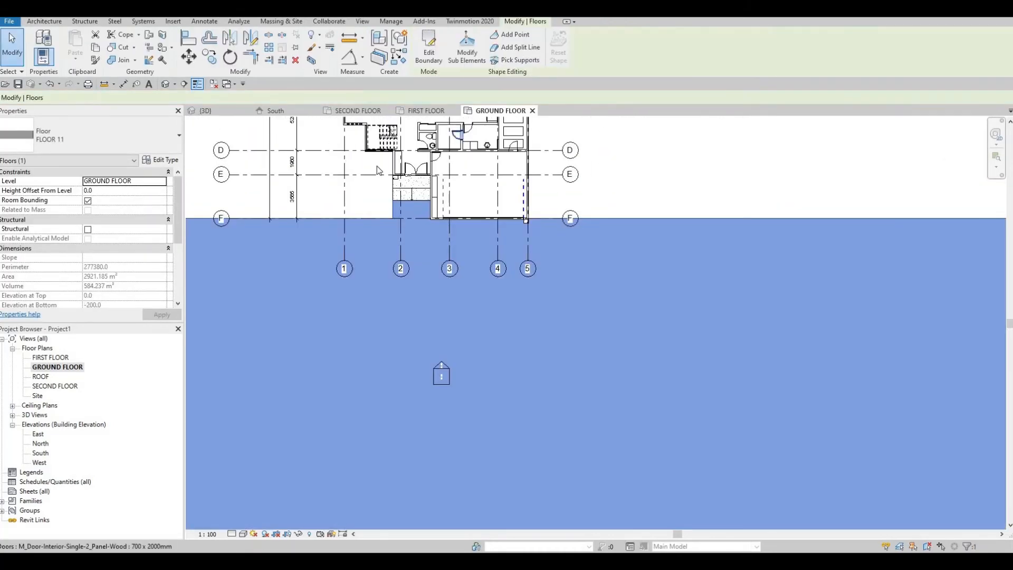
{"action": "key", "text": "Escape"}
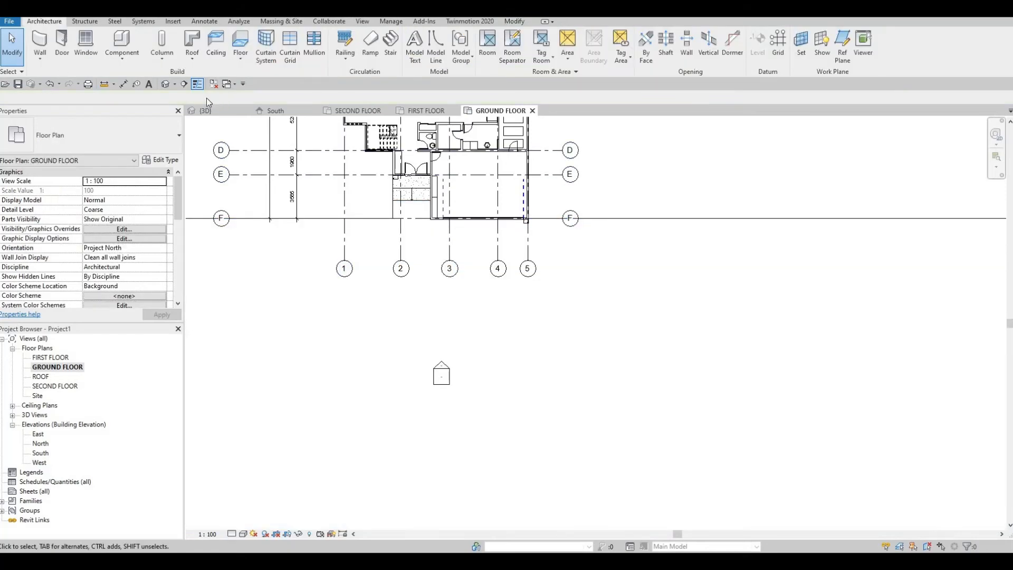
- Examine the new concrete floor in 3D along the garage front, the lawn edge and its outer corner
{"action": "left_click", "coordinate": [172, 85]}
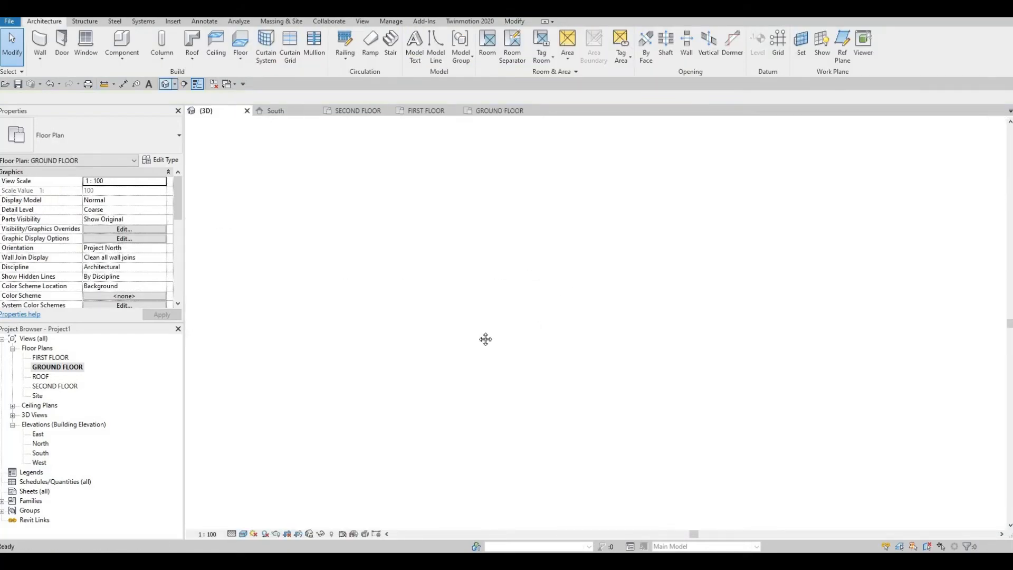
{"action": "scroll", "coordinate": [749, 248], "scroll_direction": "up", "scroll_amount": 5}
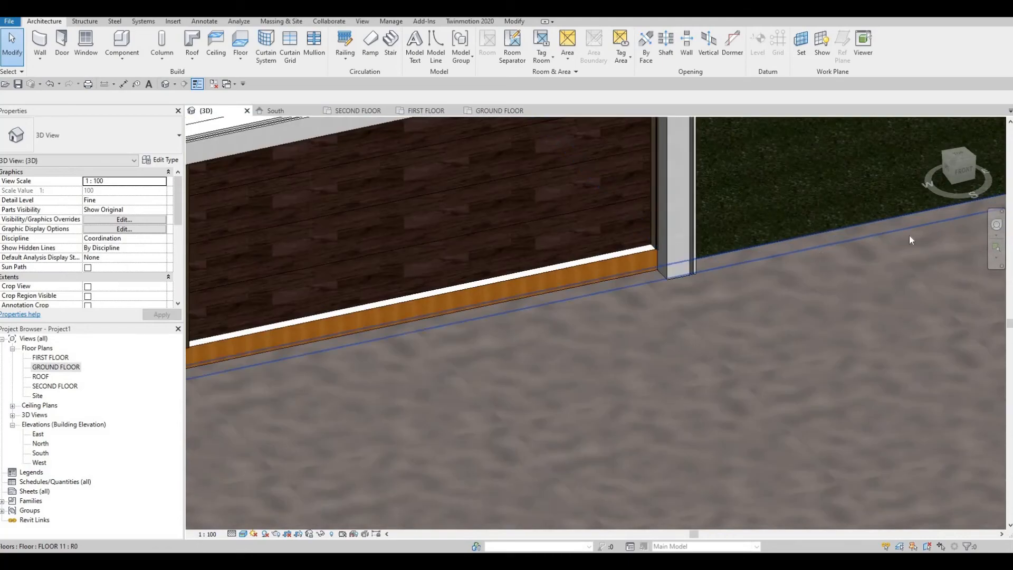
{"action": "scroll", "coordinate": [729, 294], "scroll_direction": "down", "scroll_amount": 2}
{"action": "middle_click_drag", "start_coordinate": [722, 291], "coordinate": [791, 278]}
{"action": "scroll", "coordinate": [868, 197], "scroll_direction": "down", "scroll_amount": 3}
{"action": "middle_click_drag", "start_coordinate": [867, 198], "coordinate": [861, 224], "text": "shift"}
{"action": "scroll", "coordinate": [607, 210], "scroll_direction": "down", "scroll_amount": 2}
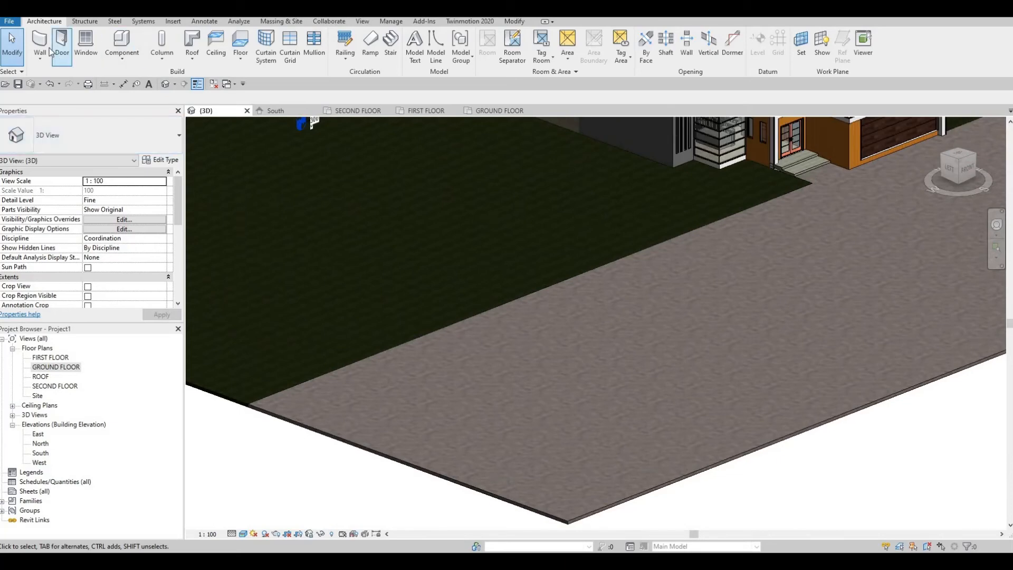
- Open the GROUND FLOOR plan and bring the front boundary of the site into view
{"action": "double_click", "coordinate": [47, 367]}
{"action": "scroll", "coordinate": [577, 334], "scroll_direction": "down", "scroll_amount": 3}
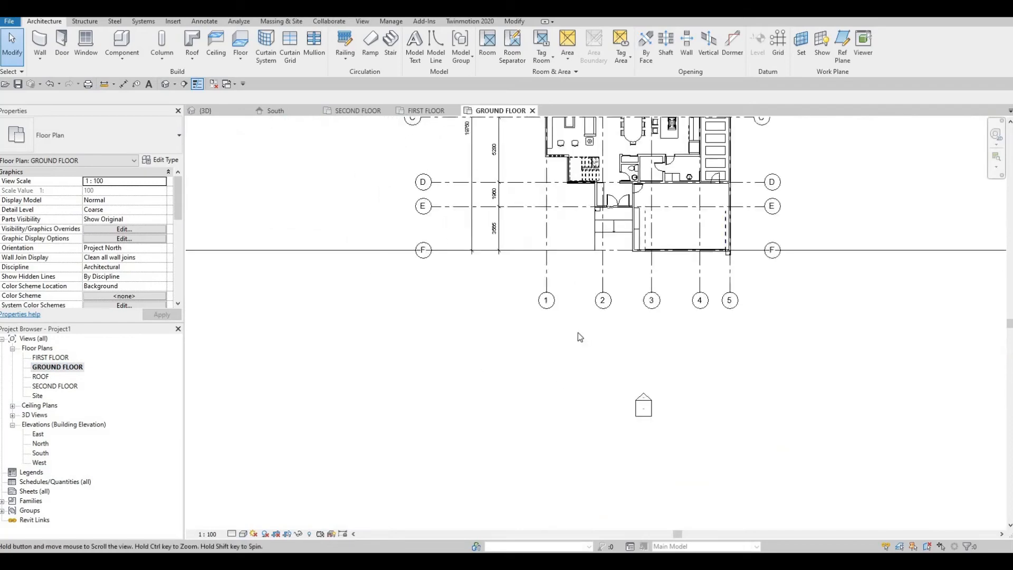
{"action": "scroll", "coordinate": [574, 334], "scroll_direction": "down", "scroll_amount": 1}
{"action": "middle_click_drag", "start_coordinate": [574, 333], "coordinate": [614, 297]}
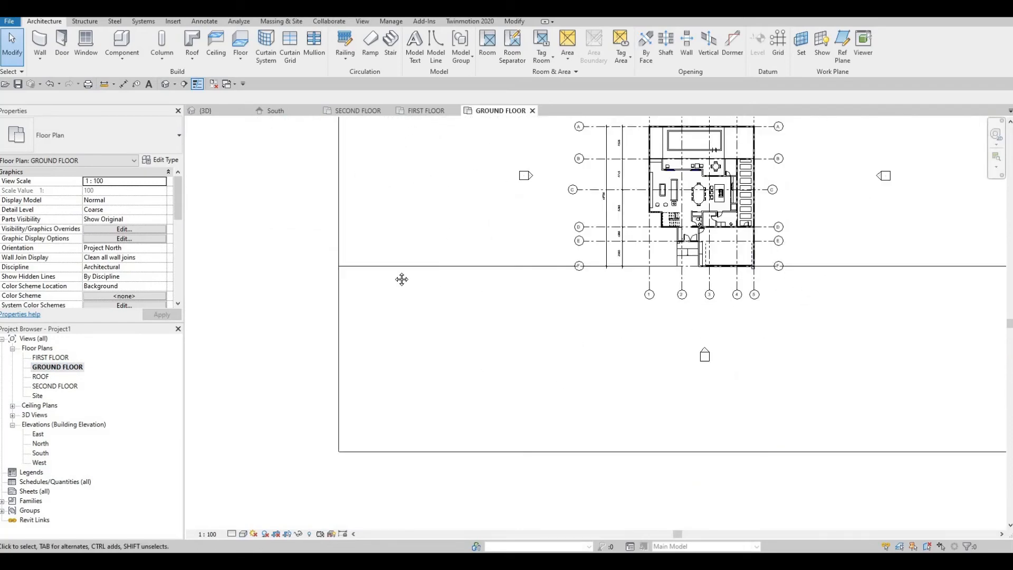
{"action": "double_click", "coordinate": [50, 358]}
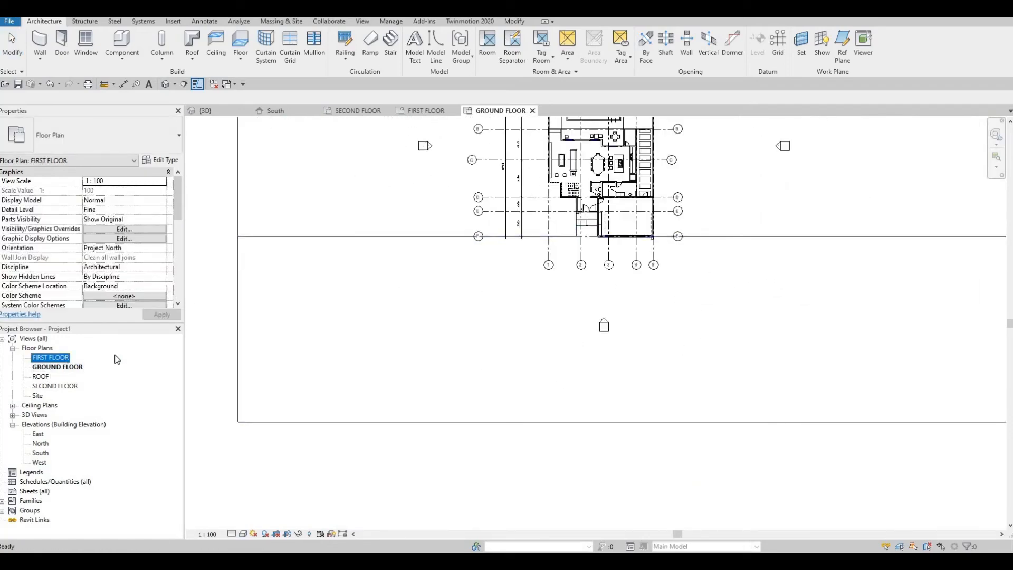
{"action": "double_click", "coordinate": [70, 369]}
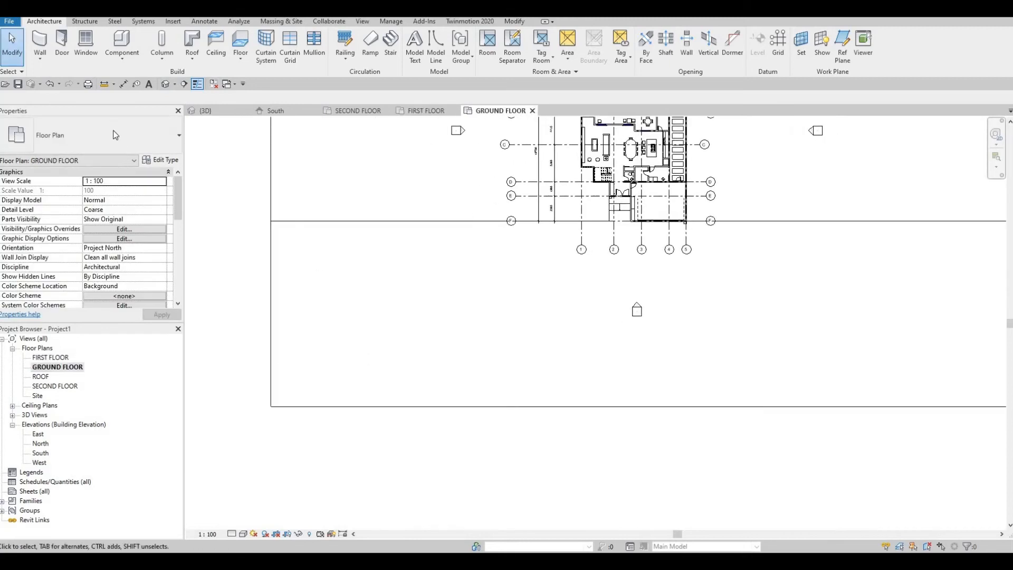
- Start an in-place model component in the Generic Models category, accepting the proposed name
{"action": "left_click", "coordinate": [118, 59]}
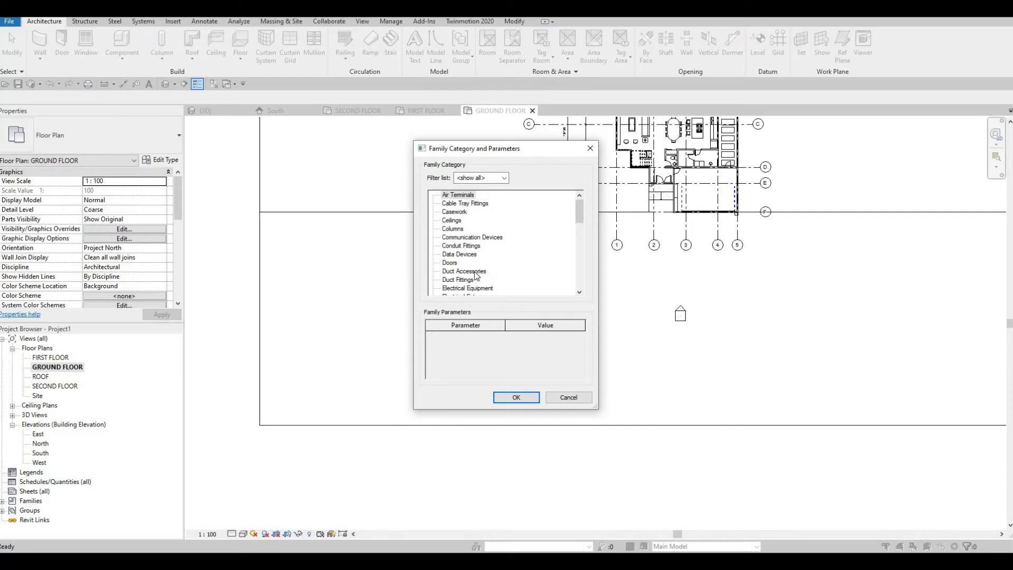
{"action": "scroll", "coordinate": [473, 274], "scroll_direction": "down", "scroll_amount": 3}
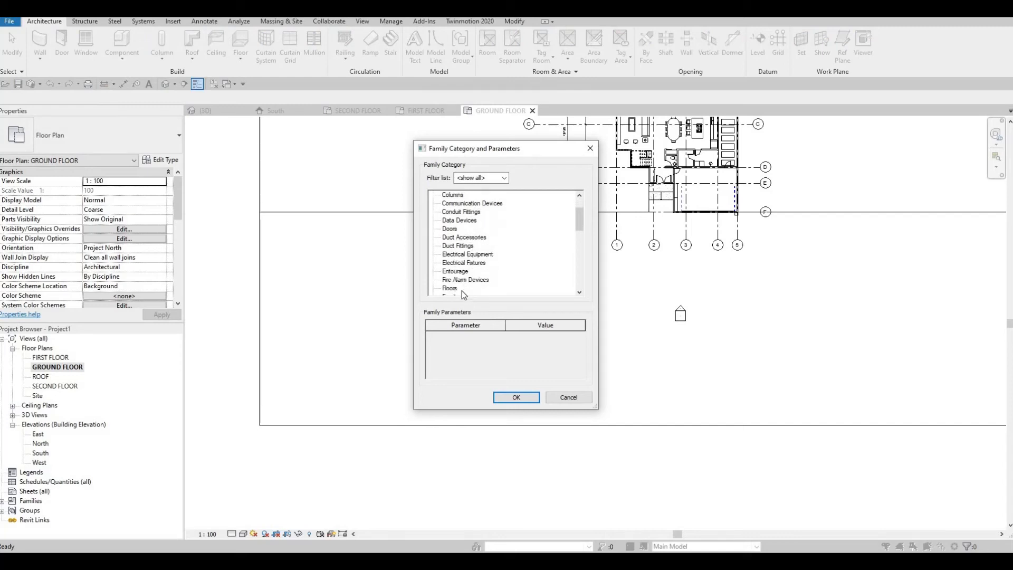
{"action": "left_click", "coordinate": [462, 290]}
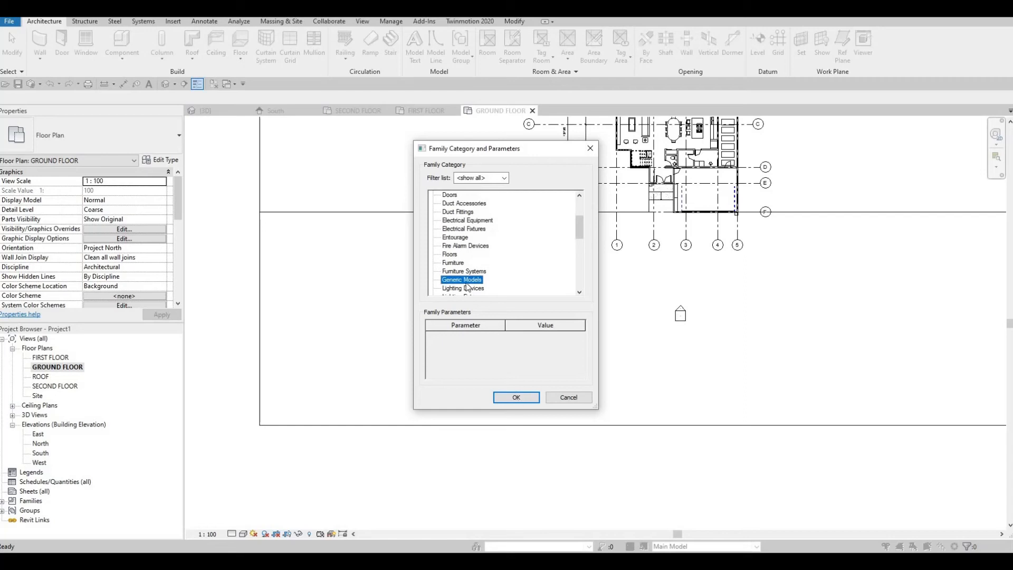
{"action": "left_click", "coordinate": [516, 397]}
{"action": "left_click", "coordinate": [499, 302]}
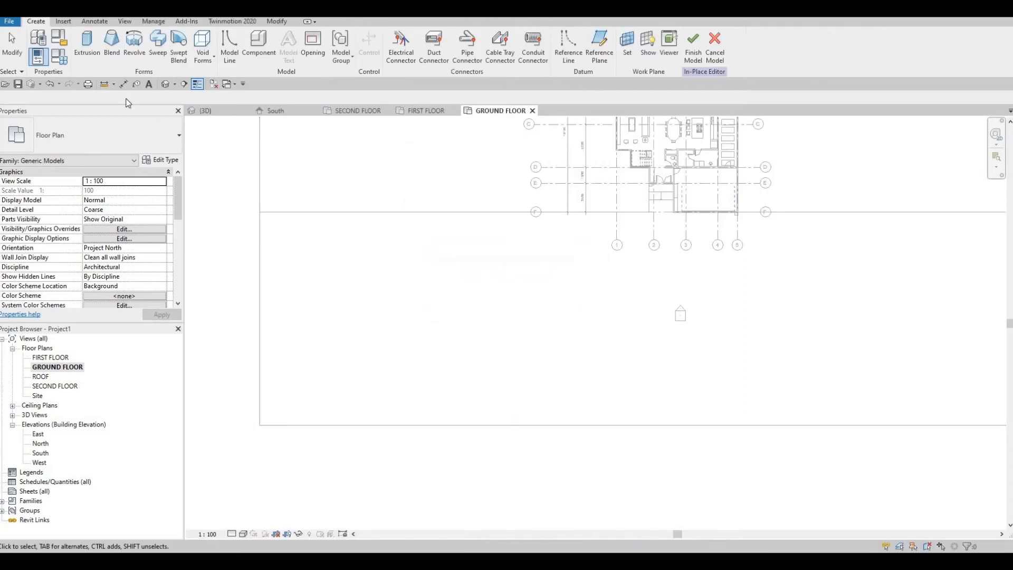
- Begin an extrusion and assign it a new material, PAINT 12, duplicated from PAINT 11
{"action": "left_click", "coordinate": [85, 45]}
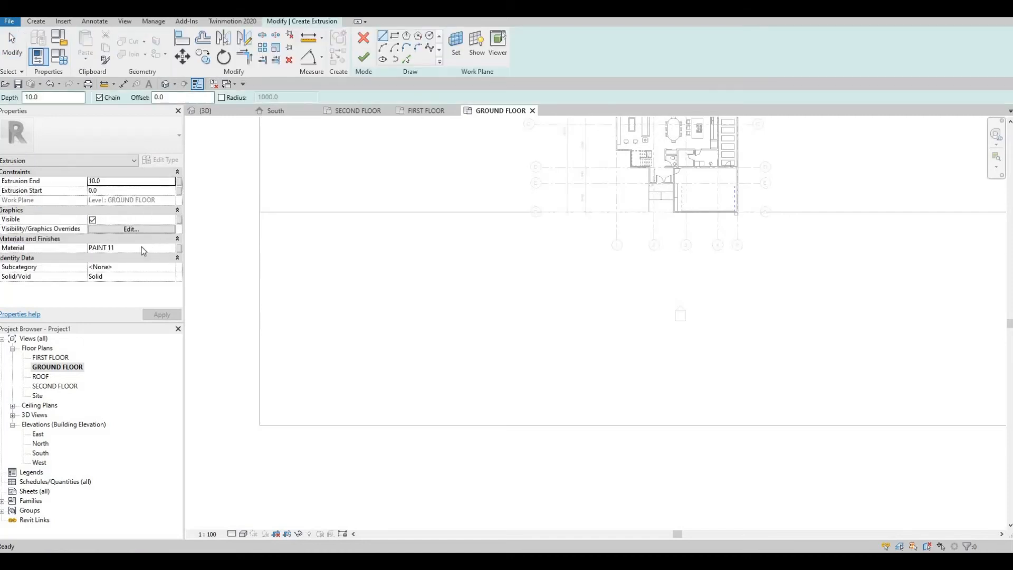
{"action": "left_click", "coordinate": [169, 249]}
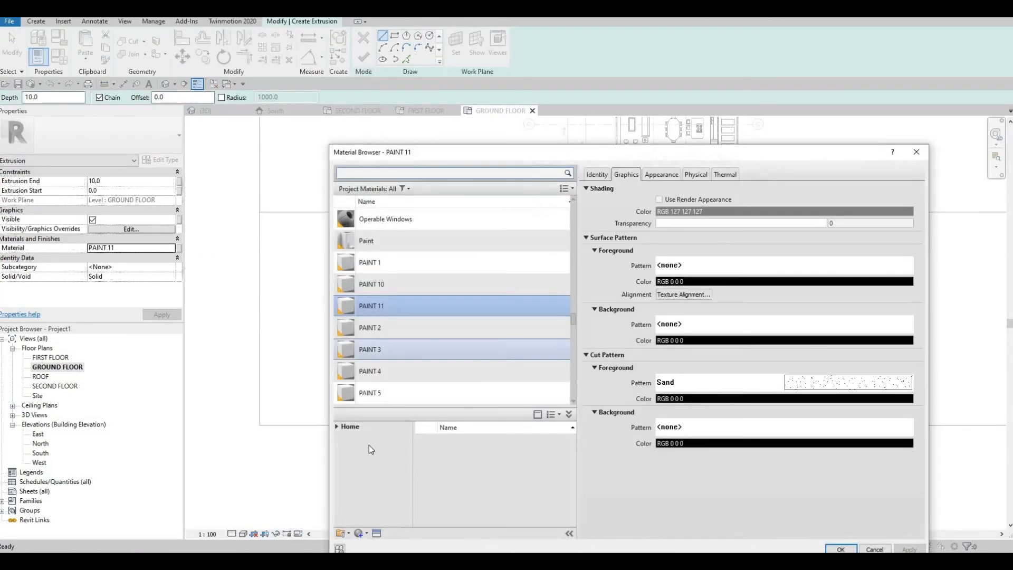
{"action": "left_click", "coordinate": [363, 533]}
{"action": "left_click", "coordinate": [393, 551]}
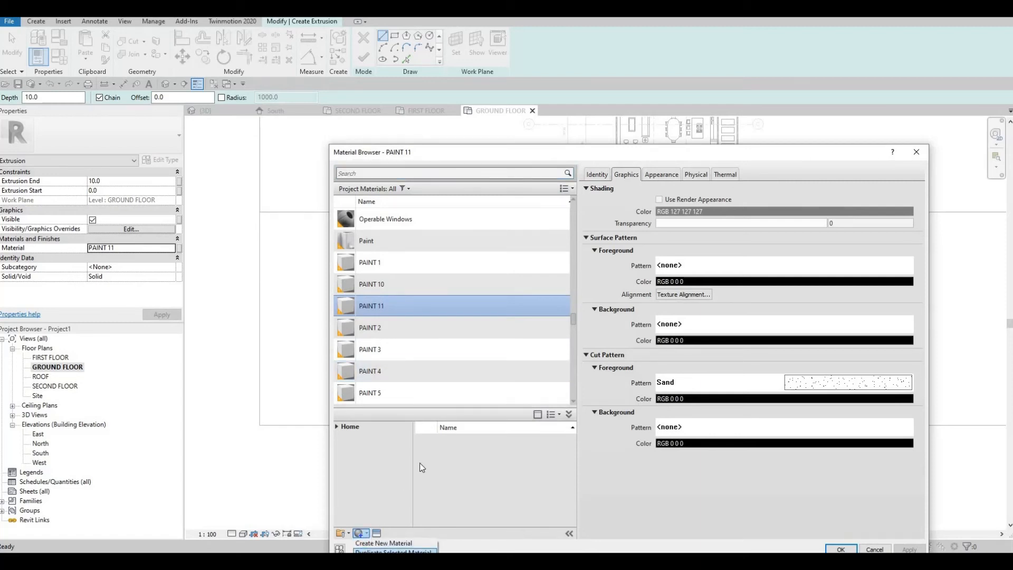
{"action": "key", "text": "End"}
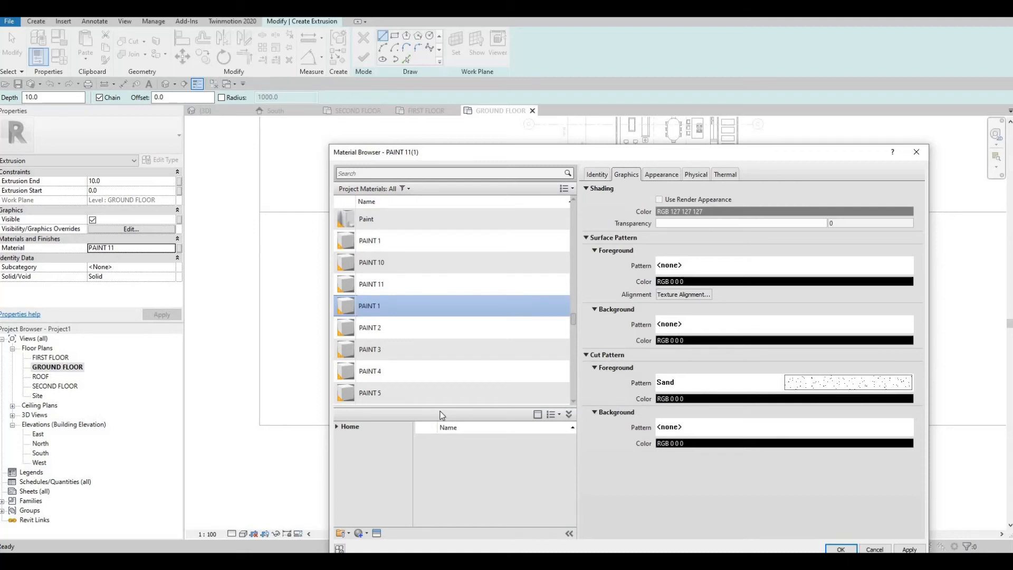
{"action": "left_click", "coordinate": [838, 549]}
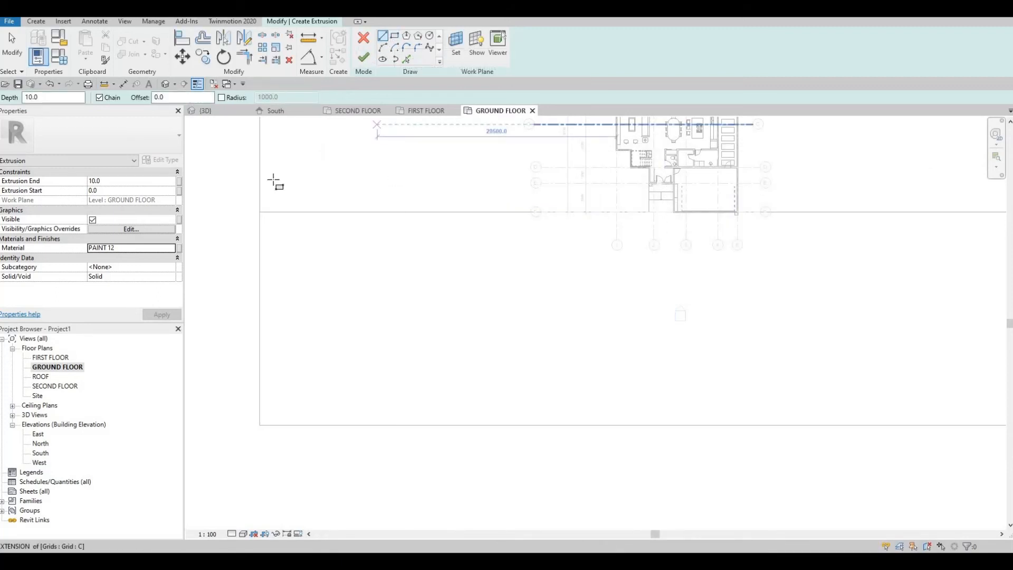
- Sketch a rectangular strip about 47950 mm long and 1595 mm wide from the lawn's outer front corner to the entrance steps
{"action": "left_click", "coordinate": [260, 212]}
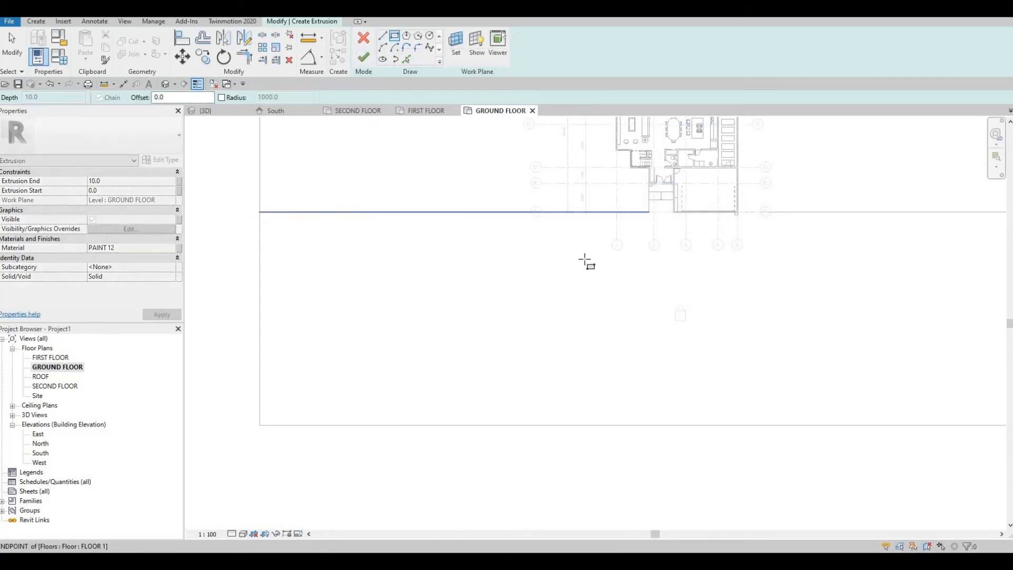
{"action": "scroll", "coordinate": [615, 243], "scroll_direction": "up", "scroll_amount": 2}
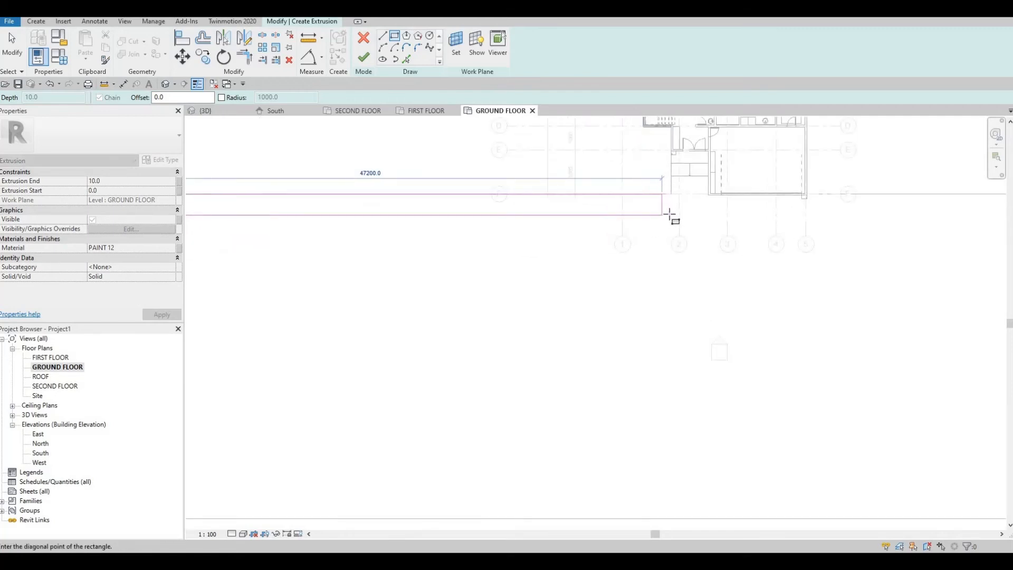
{"action": "left_click", "coordinate": [671, 217]}
{"action": "middle_click_drag", "start_coordinate": [542, 220], "coordinate": [667, 232]}
{"action": "scroll", "coordinate": [668, 231], "scroll_direction": "down", "scroll_amount": 1}
{"action": "key", "text": "Escape"}
- Set the width of the strip in front of the lawn to 2000 mm
{"action": "left_click", "coordinate": [671, 226]}
{"action": "left_click", "coordinate": [240, 216]}
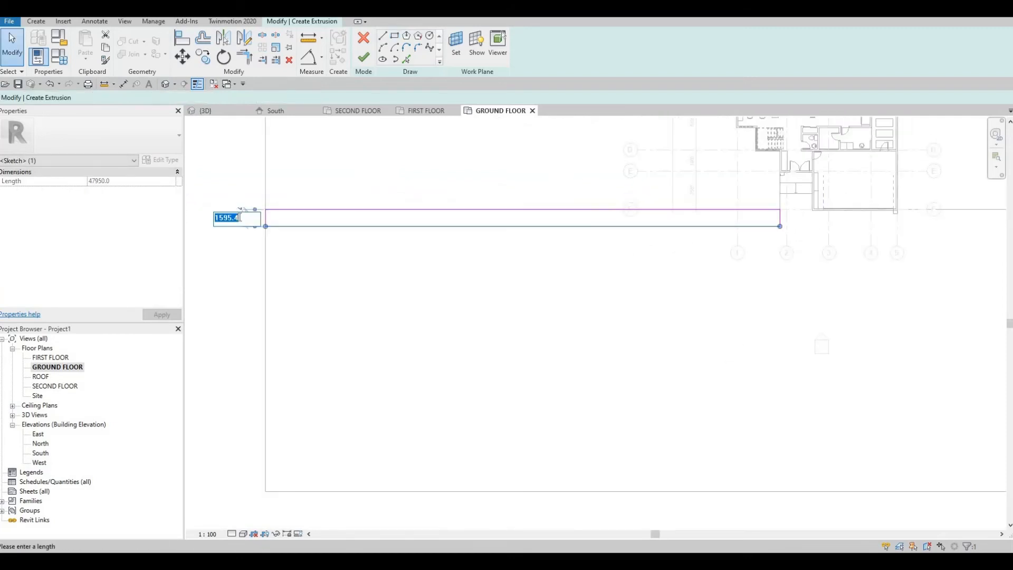
{"action": "type", "text": "2000"}
{"action": "key", "text": "Return"}
{"action": "key", "text": "Escape"}
- Sketch a second rectangular strip along the front boundary, from the garage's outer corner at grid 5 to the far site edge
{"action": "middle_click_drag", "start_coordinate": [461, 309], "coordinate": [335, 310]}
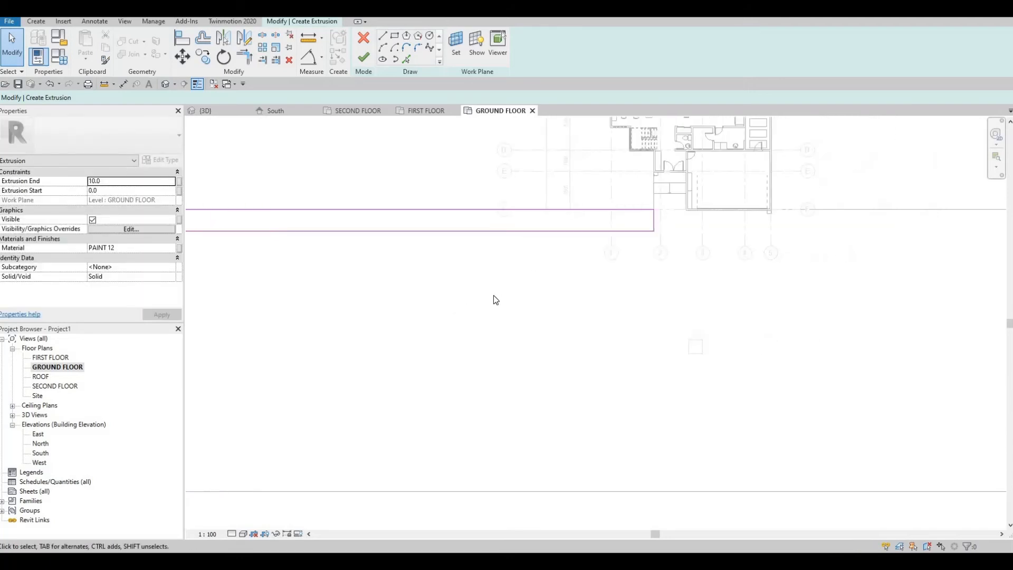
{"action": "scroll", "coordinate": [506, 288], "scroll_direction": "up", "scroll_amount": 1}
{"action": "mouse_move", "coordinate": [548, 281]}
{"action": "middle_mouse_down"}
{"action": "mouse_move", "coordinate": [517, 299]}
{"action": "mouse_move", "coordinate": [568, 288]}
{"action": "middle_mouse_up"}
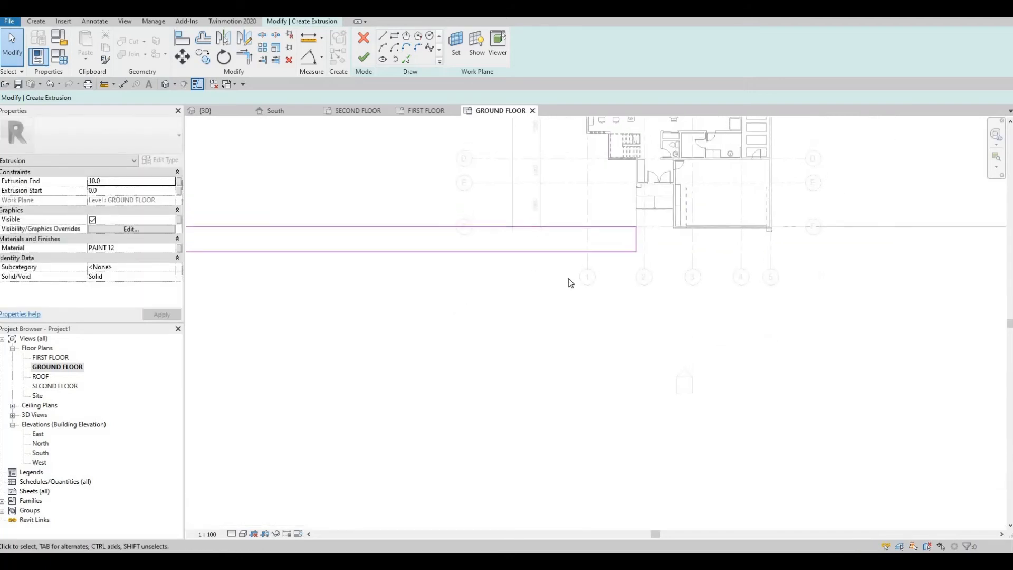
{"action": "scroll", "coordinate": [569, 283], "scroll_direction": "down", "scroll_amount": 2}
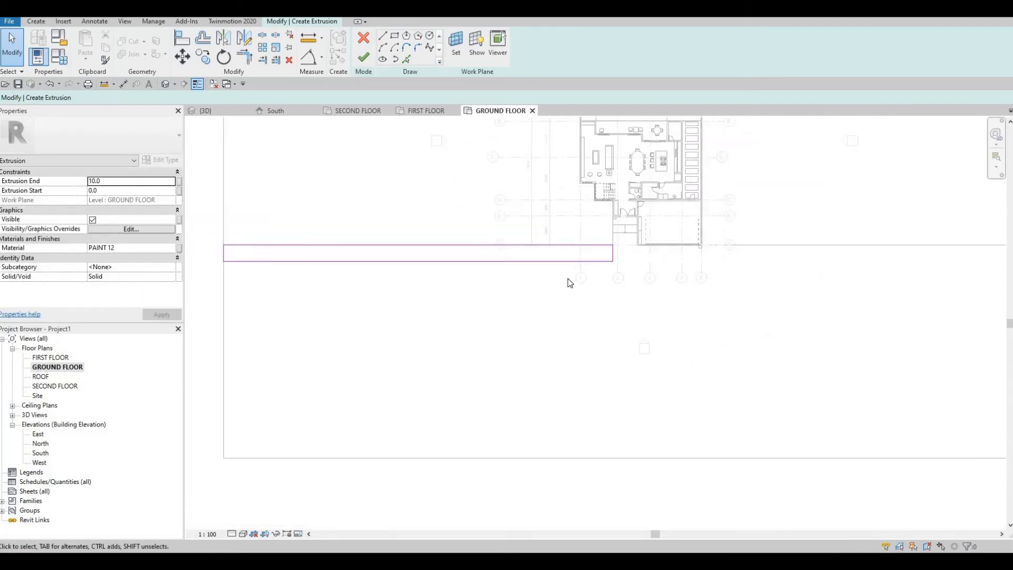
{"action": "middle_click_drag", "start_coordinate": [485, 295], "coordinate": [342, 323]}
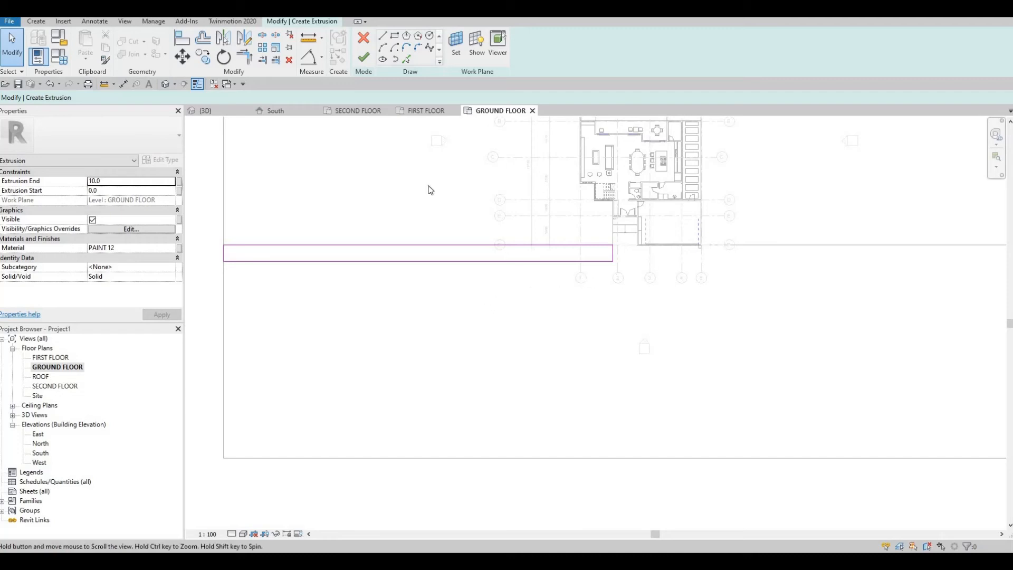
{"action": "left_click", "coordinate": [394, 36]}
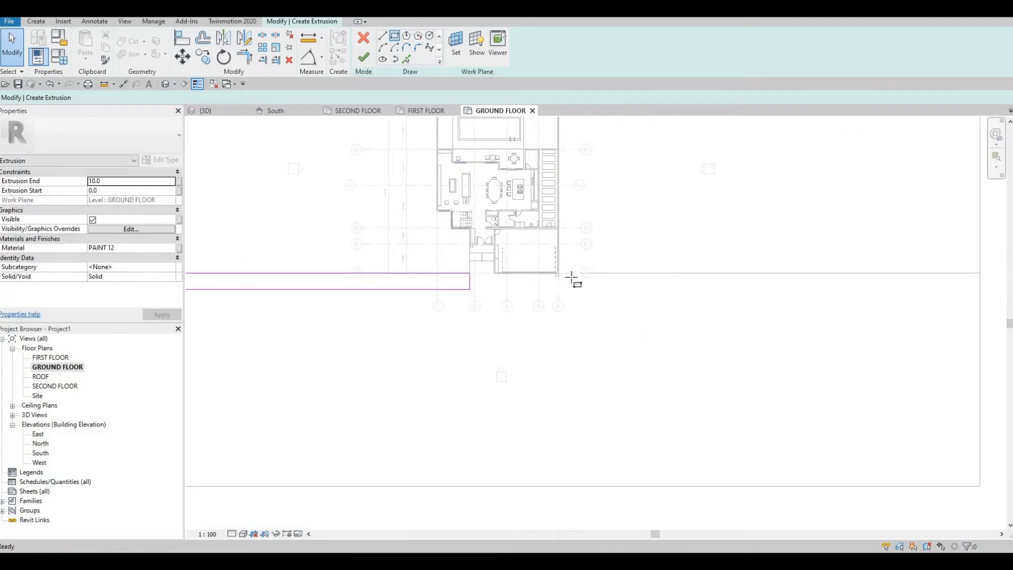
{"action": "scroll", "coordinate": [551, 270], "scroll_direction": "up", "scroll_amount": 1}
{"action": "scroll", "coordinate": [551, 270], "scroll_direction": "up", "scroll_amount": 3}
{"action": "left_click", "coordinate": [548, 269]}
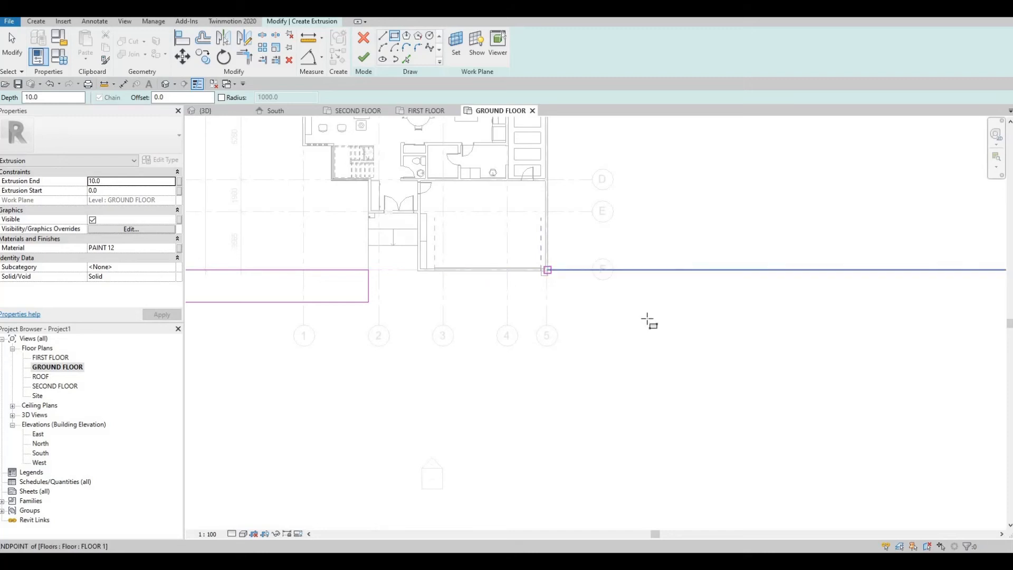
{"action": "scroll", "coordinate": [647, 318], "scroll_direction": "down", "scroll_amount": 1}
{"action": "middle_click_drag", "start_coordinate": [647, 317], "coordinate": [531, 287]}
{"action": "scroll", "coordinate": [738, 297], "scroll_direction": "down", "scroll_amount": 1}
{"action": "middle_click_drag", "start_coordinate": [814, 296], "coordinate": [830, 301]}
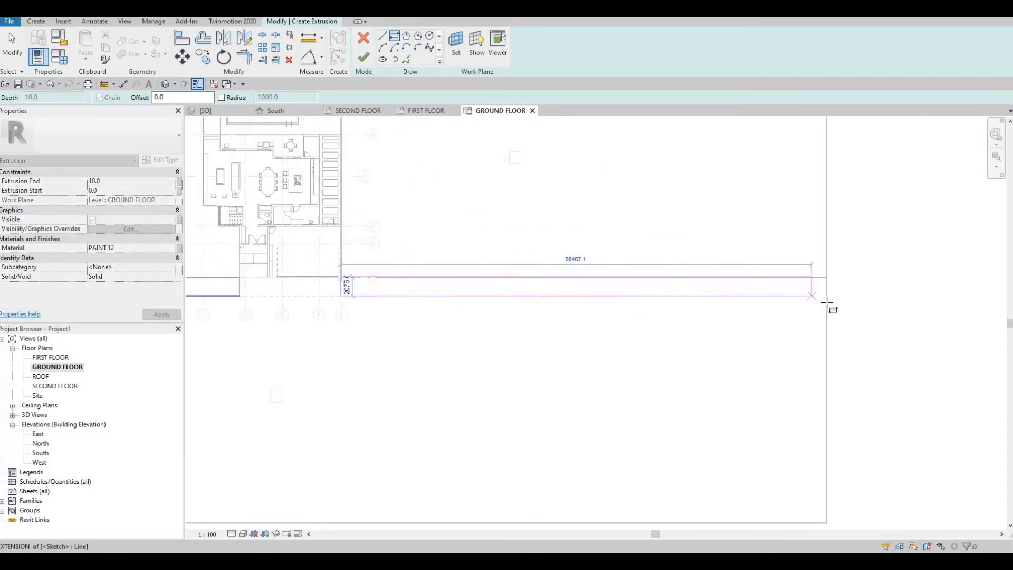
{"action": "left_click", "coordinate": [827, 302]}
{"action": "key", "text": "Escape"}
{"action": "key", "text": "Escape"}
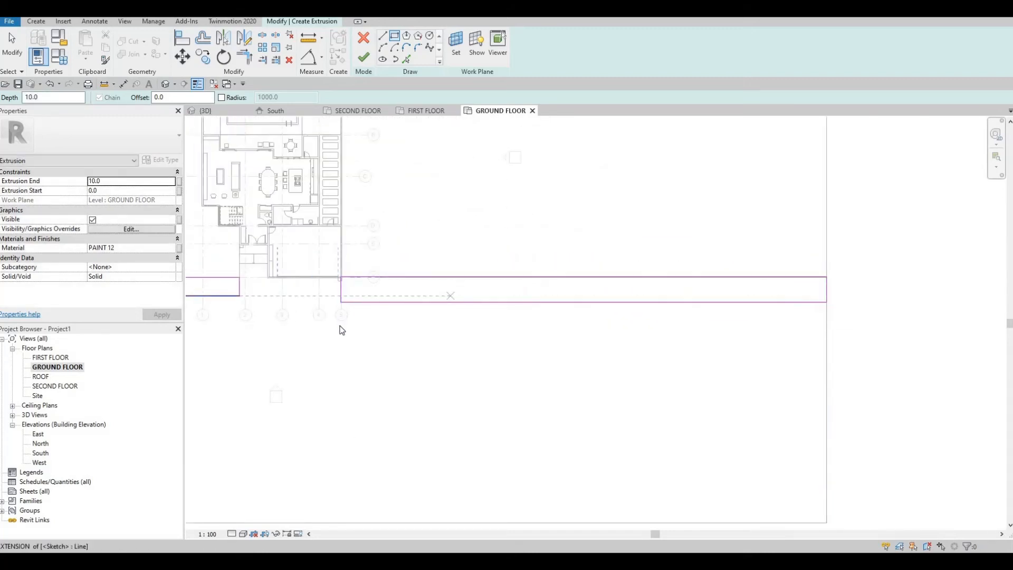
- Align the second strip's front edge with the front edge of the first strip
{"action": "key", "text": "a"}
{"action": "key", "text": "l"}
{"action": "left_click", "coordinate": [227, 295]}
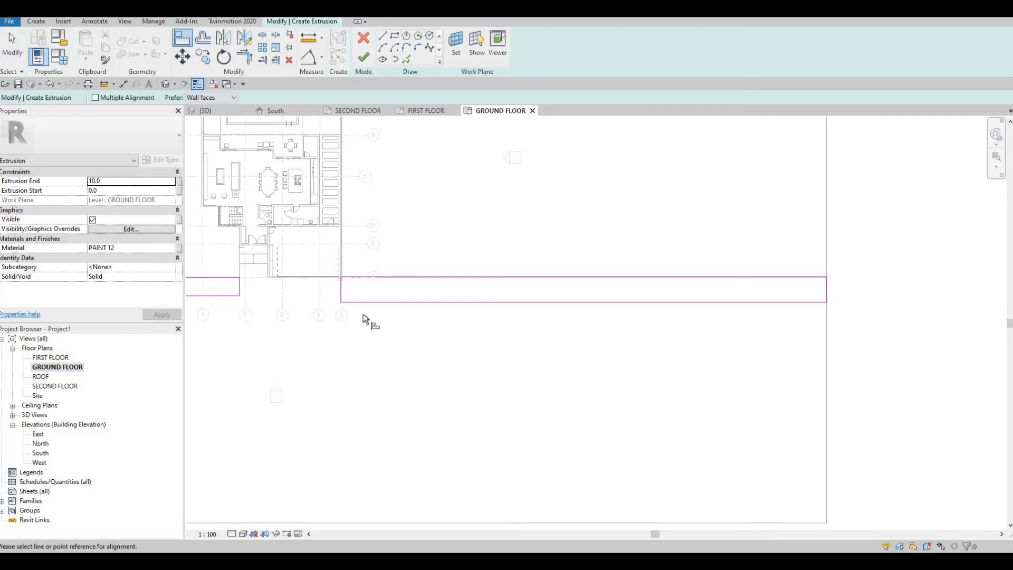
{"action": "left_click", "coordinate": [464, 302]}
{"action": "middle_click_drag", "start_coordinate": [465, 303], "coordinate": [791, 286]}
- Round the first strip's front corner near the entrance with a fillet arc of about 1700 mm radius
{"action": "left_click", "coordinate": [388, 48]}
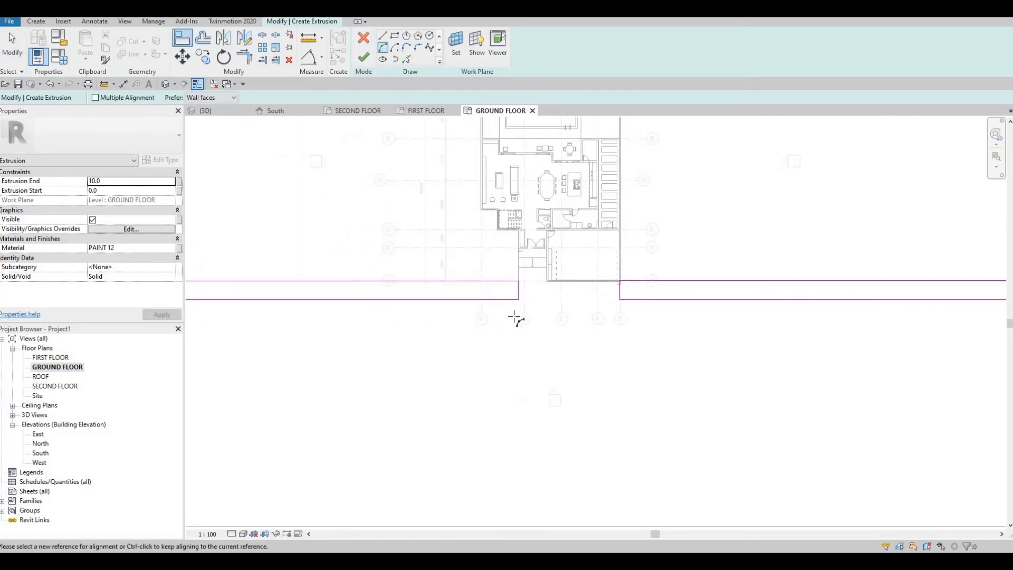
{"action": "scroll", "coordinate": [525, 273], "scroll_direction": "up", "scroll_amount": 2}
{"action": "scroll", "coordinate": [525, 273], "scroll_direction": "up", "scroll_amount": 2}
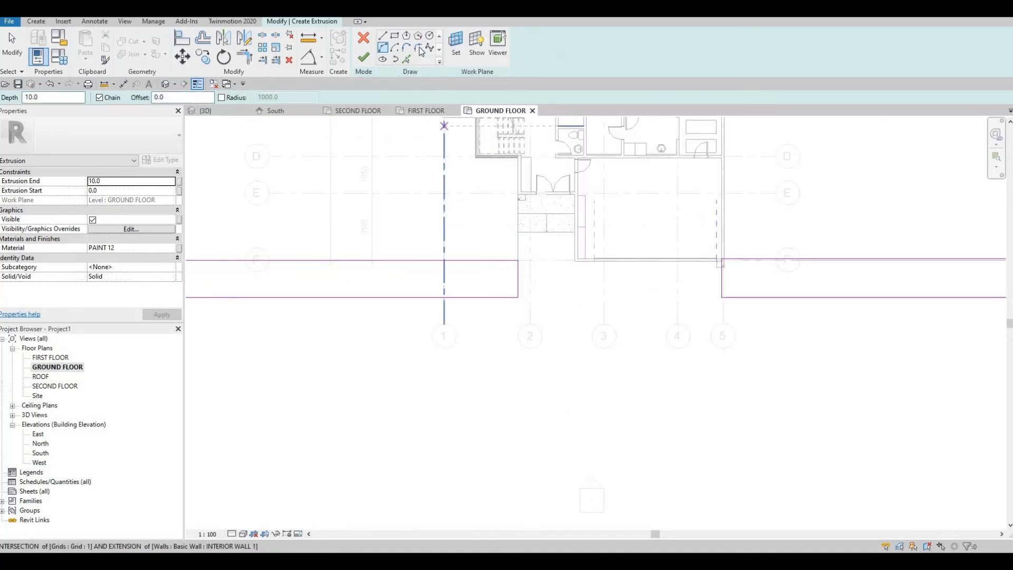
{"action": "left_click", "coordinate": [421, 49]}
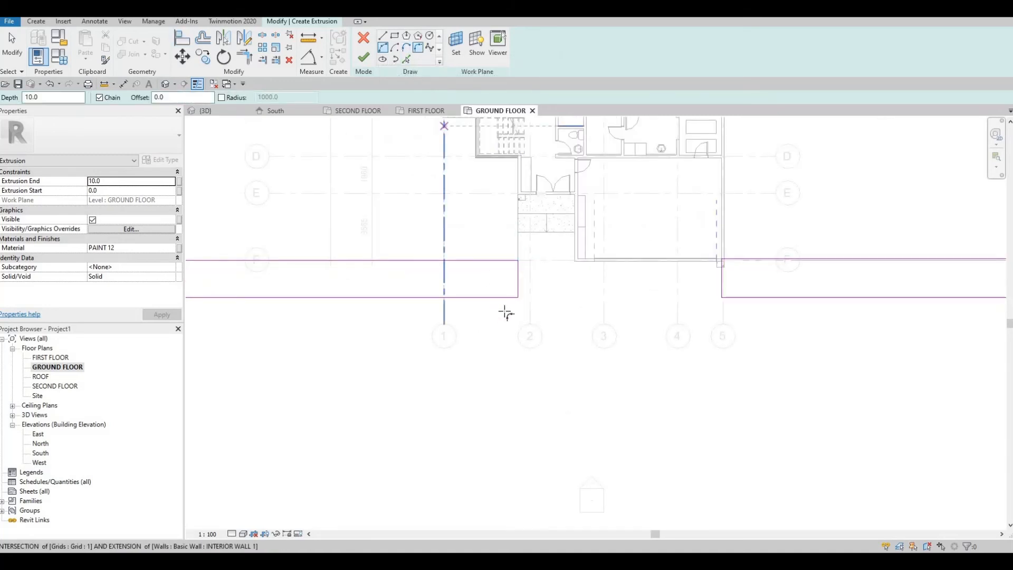
{"action": "left_click", "coordinate": [517, 287]}
{"action": "left_click", "coordinate": [515, 291]}
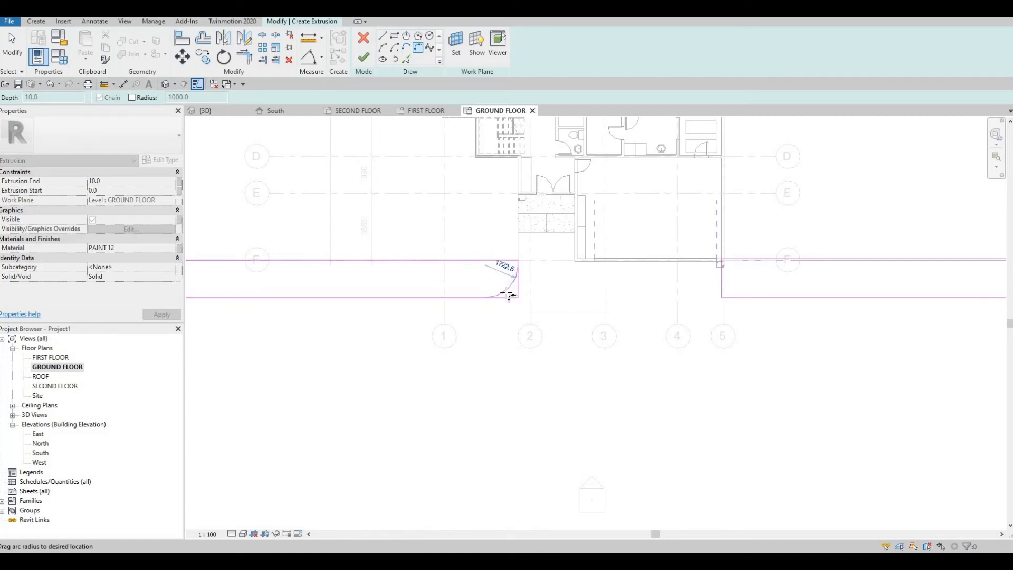
{"action": "left_click", "coordinate": [507, 294]}
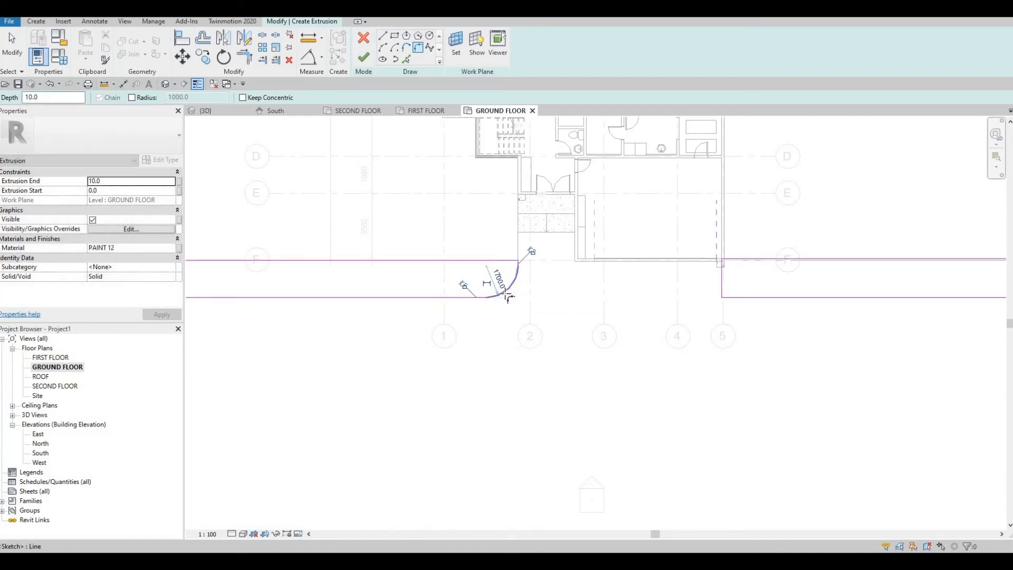
- Round the second strip's front corner beside the garage with a fillet arc of about 1800 mm radius
{"action": "left_click", "coordinate": [728, 290]}
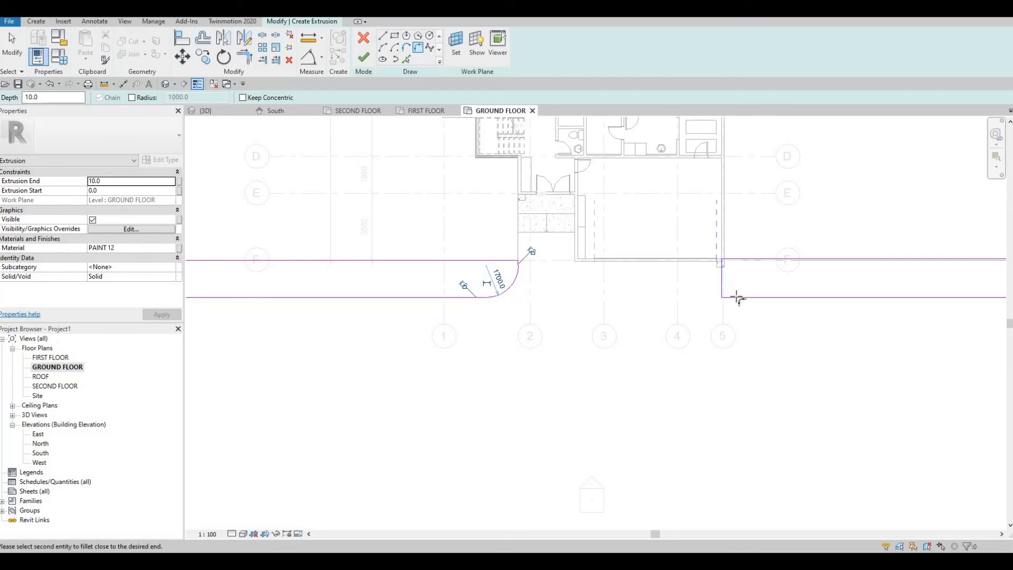
{"action": "left_click", "coordinate": [739, 294]}
{"action": "left_click", "coordinate": [740, 273]}
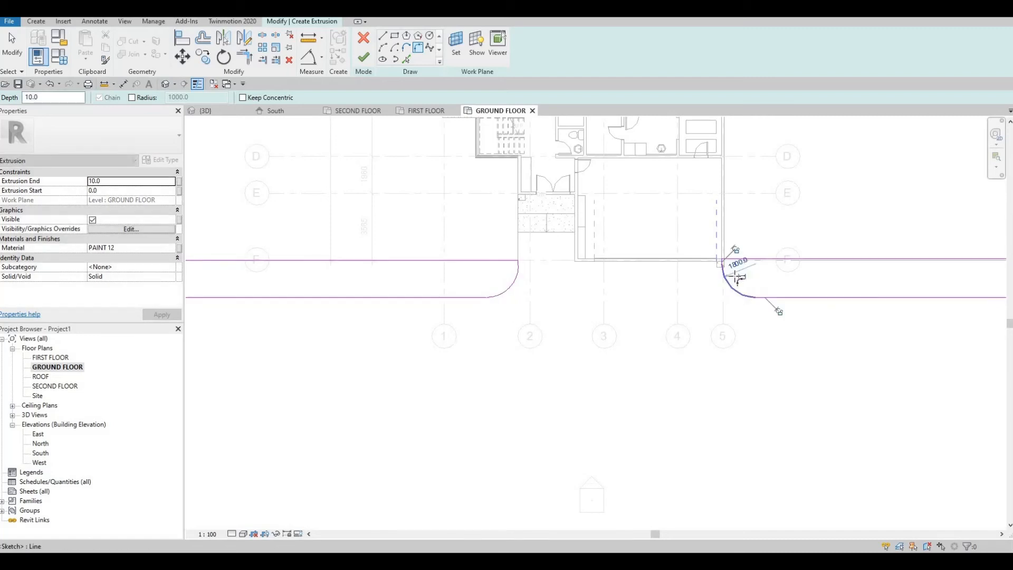
- Set the radius of the second strip's corner arc beside the garage to 1700 mm
{"action": "left_click", "coordinate": [738, 263]}
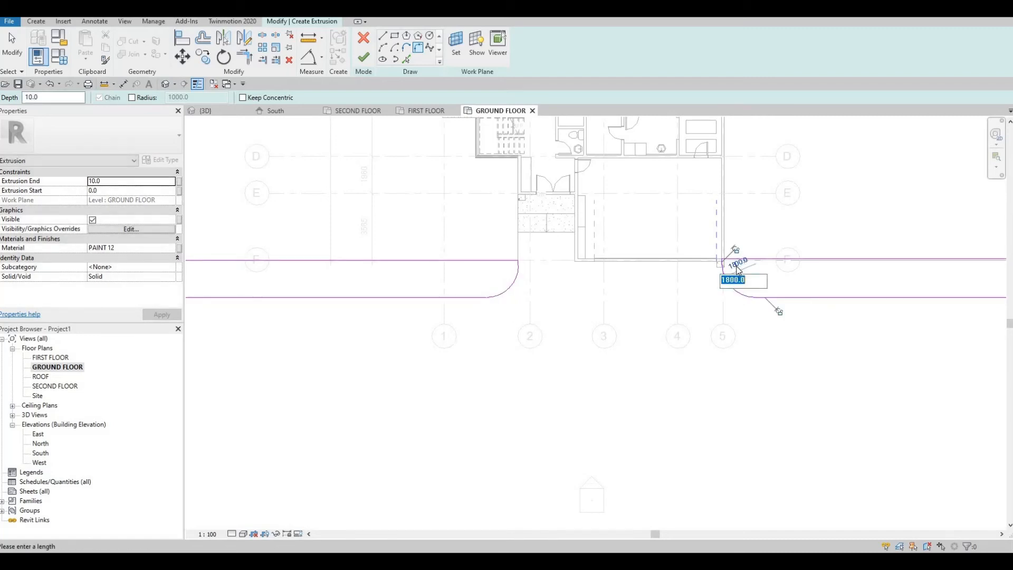
{"action": "type", "text": "1"}
{"action": "key", "text": "Return"}
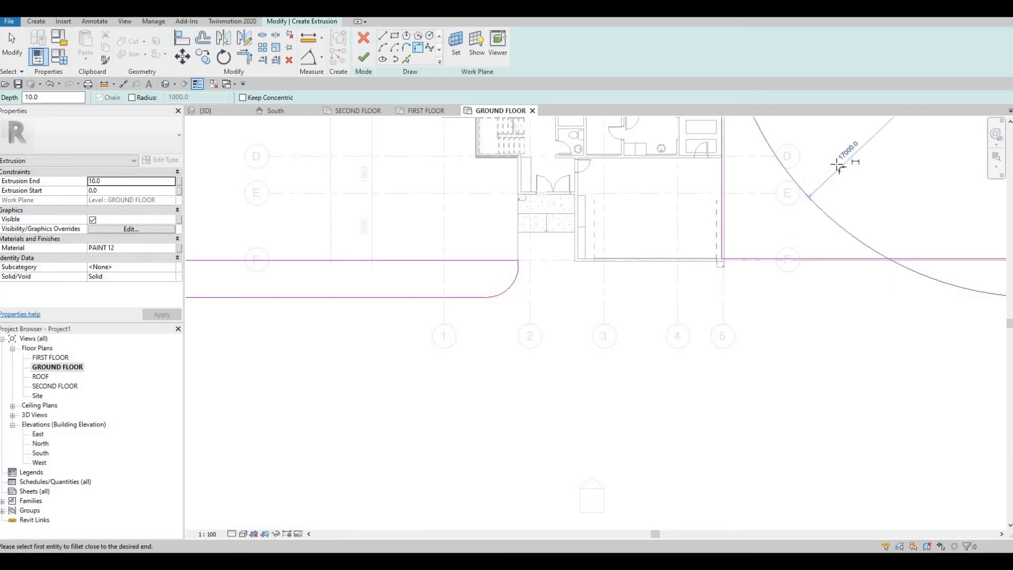
{"action": "left_click", "coordinate": [845, 158]}
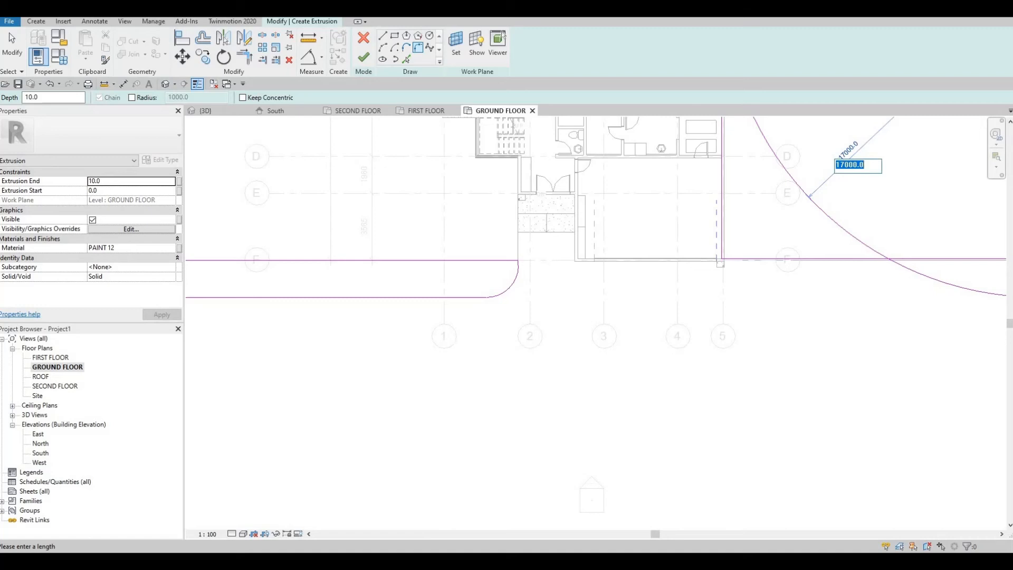
{"action": "type", "text": "1700"}
{"action": "key", "text": "Return"}
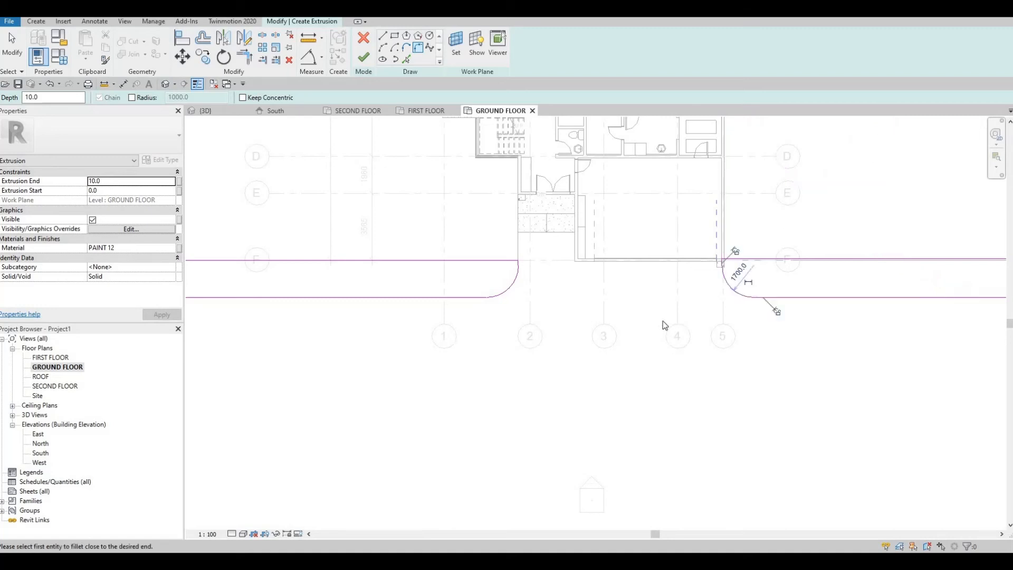
{"action": "key", "text": "Escape"}
- Finish the sketch of the two front strips and show the resulting extrusion in the 3D view
{"action": "scroll", "coordinate": [596, 353], "scroll_direction": "down", "scroll_amount": 5}
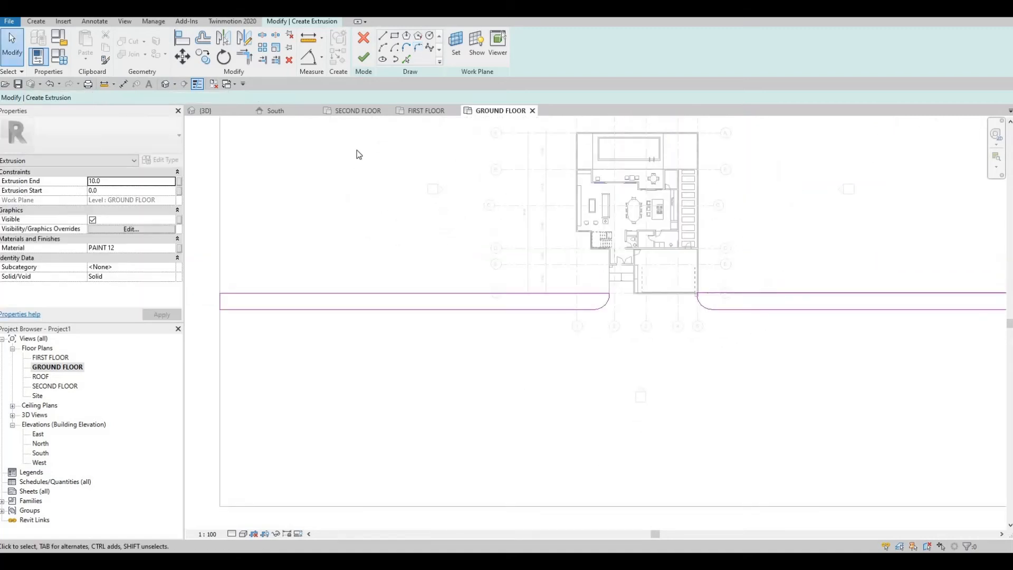
{"action": "left_click", "coordinate": [364, 57]}
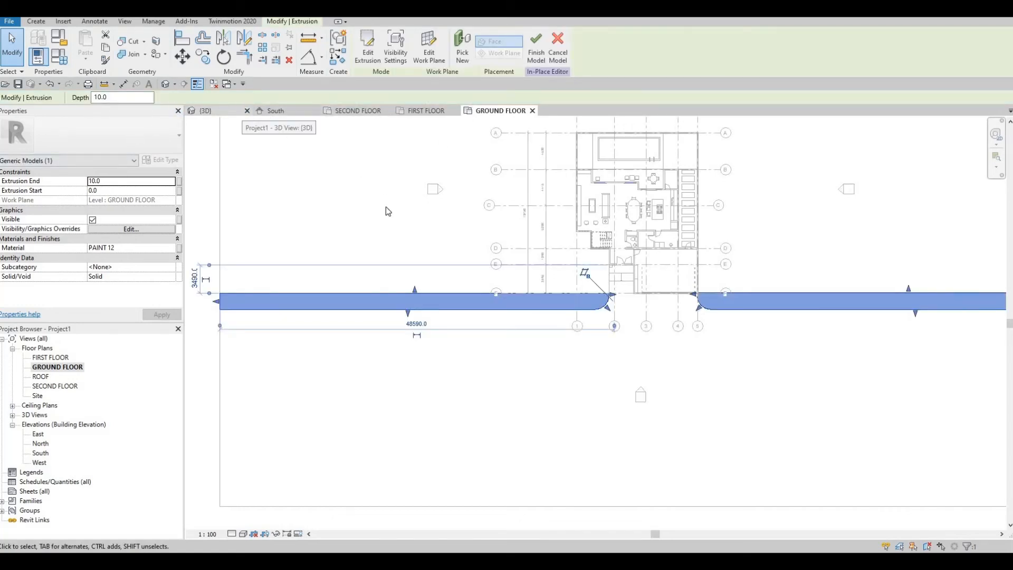
{"action": "left_click", "coordinate": [222, 113]}
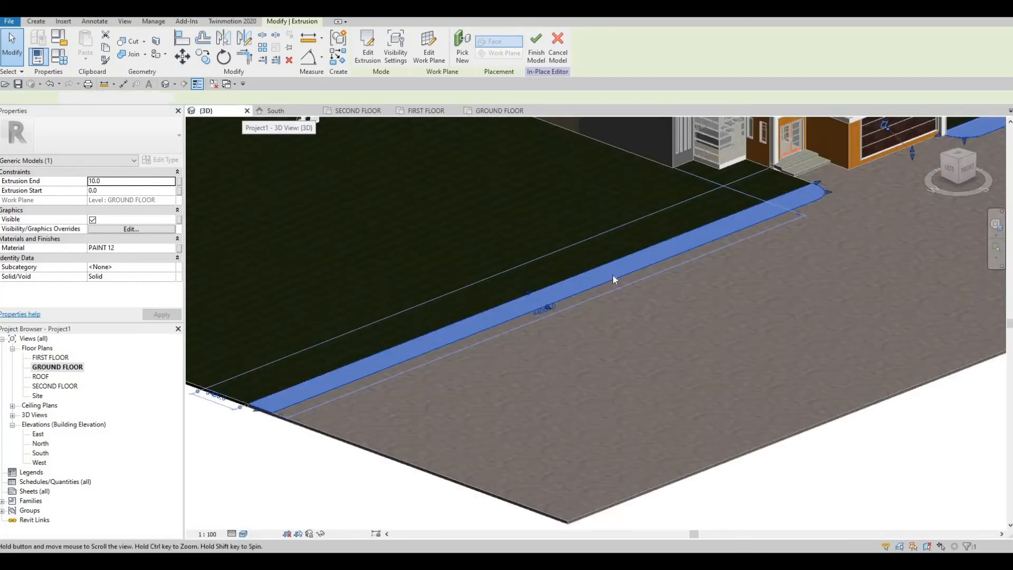
{"action": "middle_click_drag", "start_coordinate": [612, 274], "coordinate": [546, 288]}
{"action": "scroll", "coordinate": [619, 261], "scroll_direction": "down", "scroll_amount": 2}
{"action": "scroll", "coordinate": [602, 268], "scroll_direction": "up", "scroll_amount": 2}
{"action": "scroll", "coordinate": [652, 292], "scroll_direction": "up", "scroll_amount": 2}
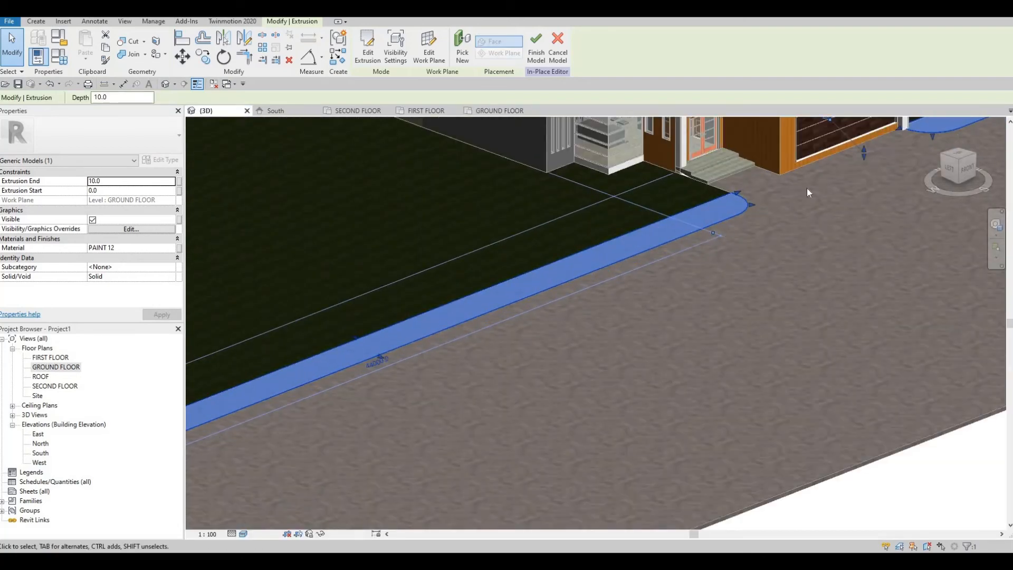
- Stretch the height of the strips' extrusion by hand to 300 mm in the 3D view
{"action": "scroll", "coordinate": [809, 185], "scroll_direction": "up", "scroll_amount": 2}
{"action": "left_click_drag", "start_coordinate": [806, 183], "coordinate": [805, 188]}
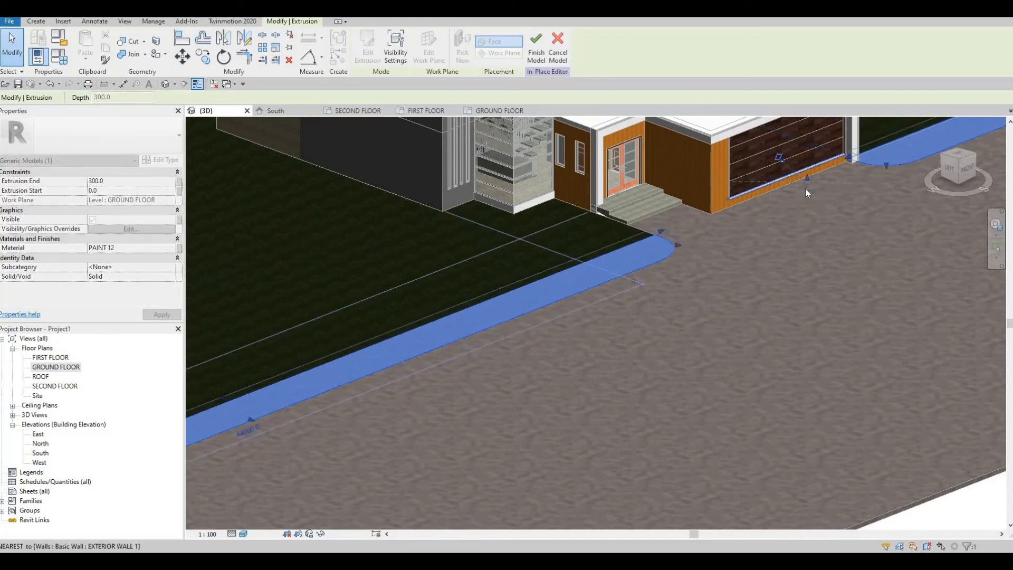
{"action": "scroll", "coordinate": [809, 177], "scroll_direction": "up", "scroll_amount": 1}
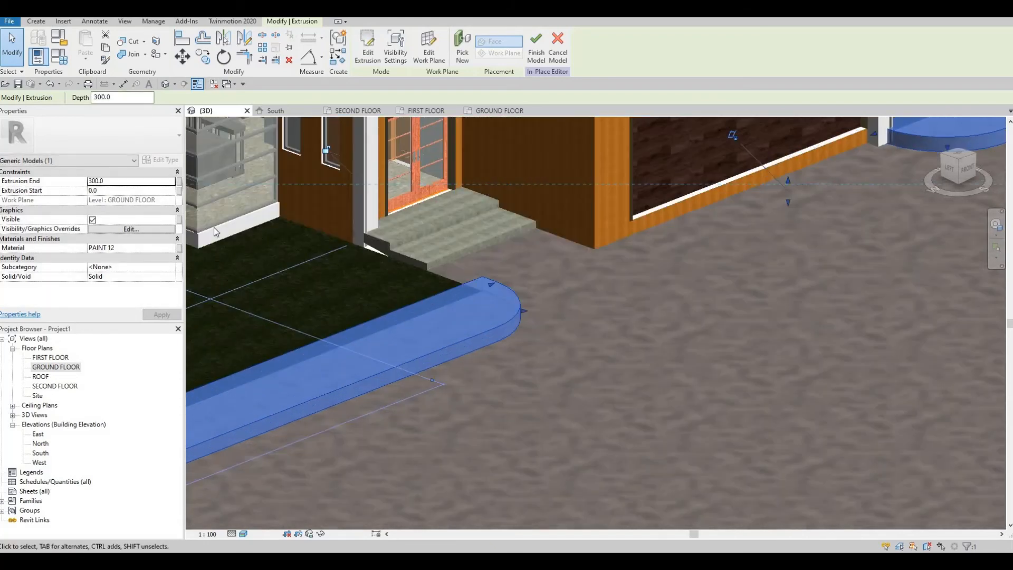
- Set the extrusion end of the front strips to 50 mm
{"action": "left_click", "coordinate": [125, 182]}
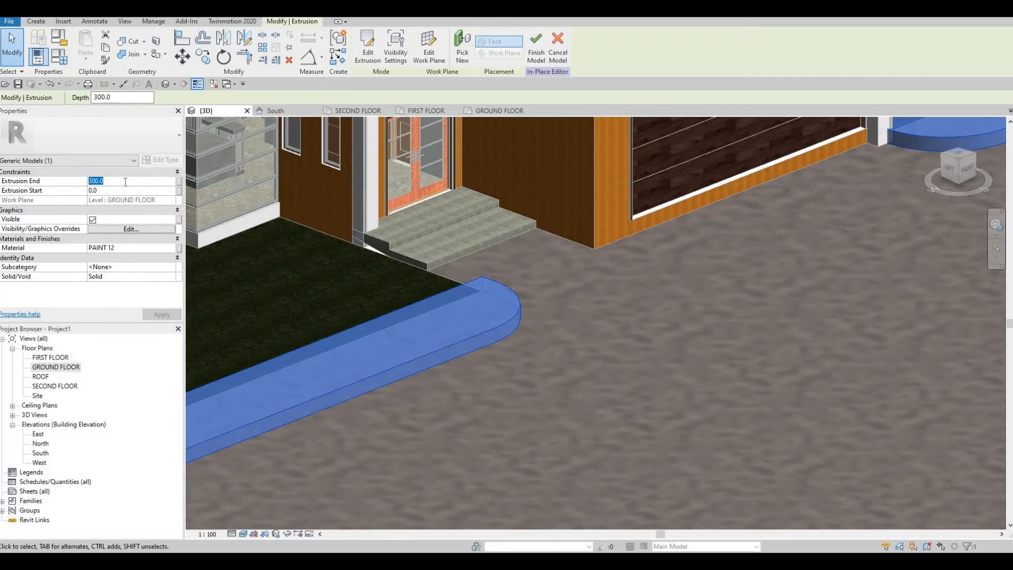
{"action": "type", "text": "50"}
{"action": "left_click", "coordinate": [164, 293]}
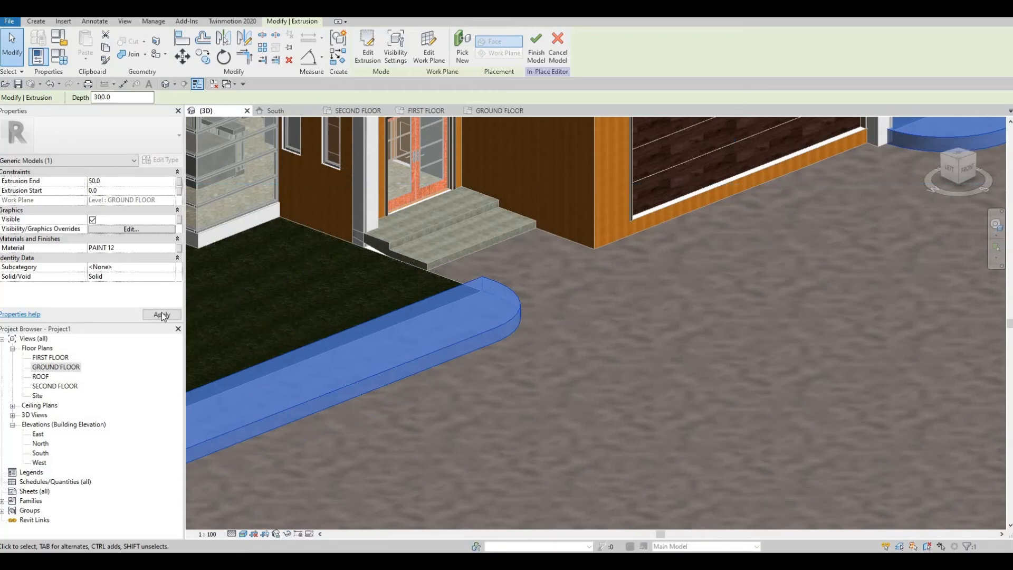
{"action": "left_click", "coordinate": [162, 315]}
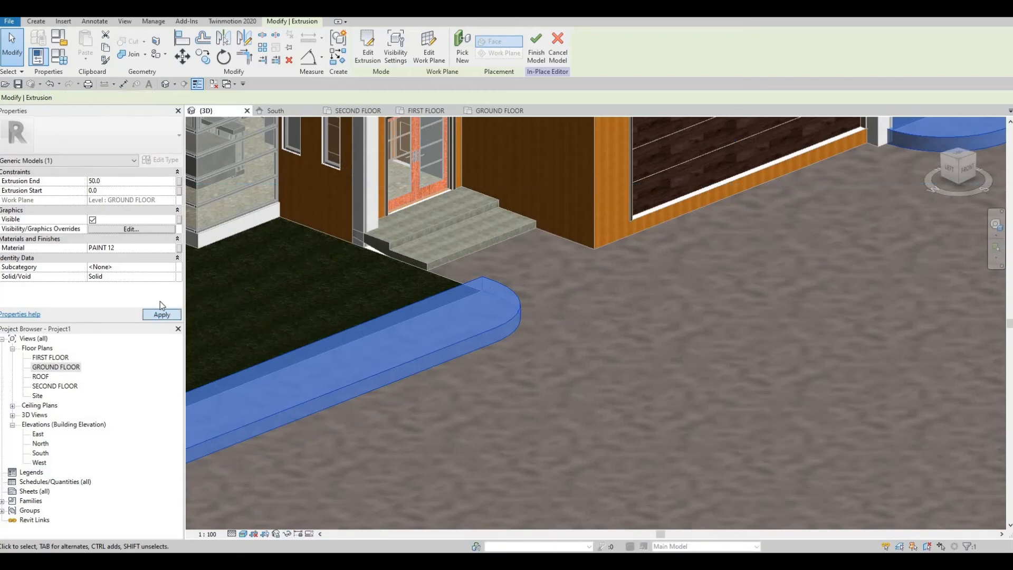
- Set the extrusion end of the front strips to 75 mm
{"action": "left_click", "coordinate": [110, 182]}
{"action": "type", "text": "75"}
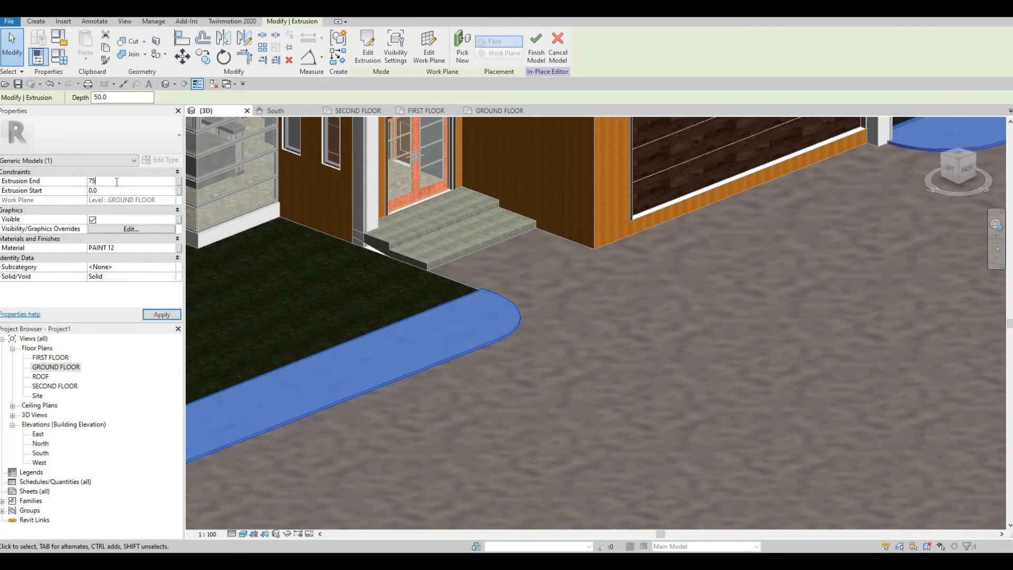
{"action": "left_click", "coordinate": [161, 315]}
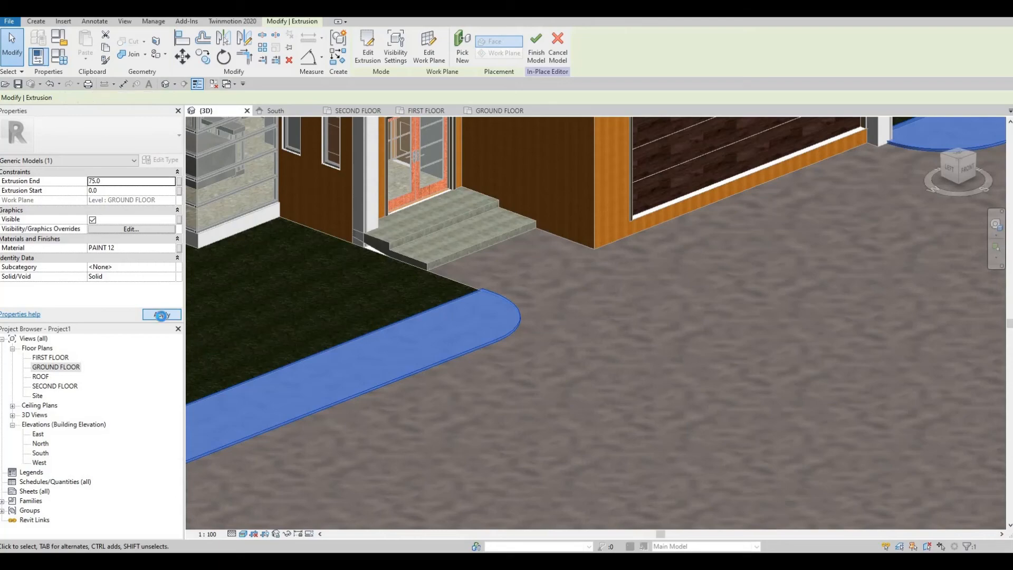
{"action": "left_click", "coordinate": [688, 378]}
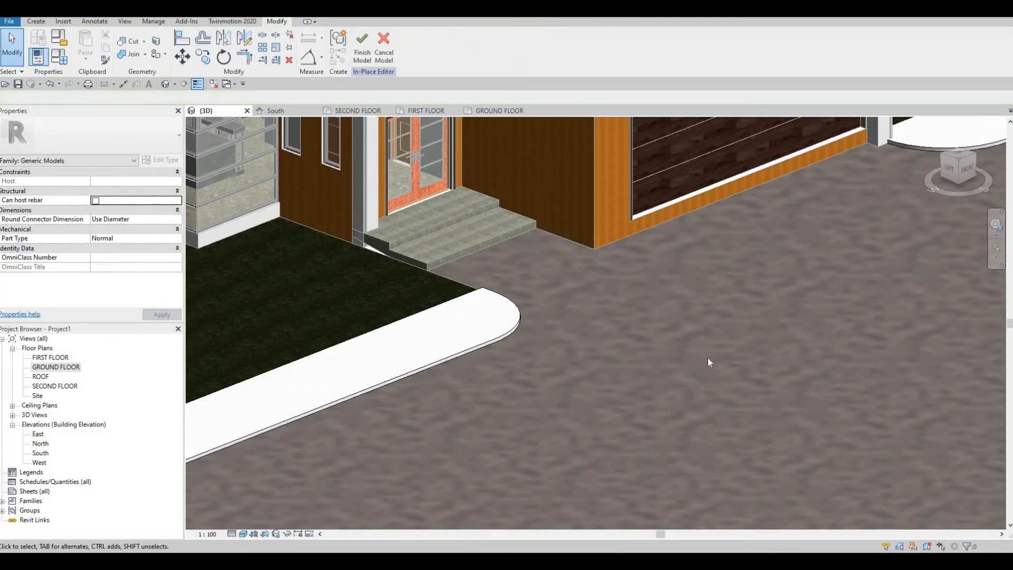
- Examine the finished strips and the lawn edge beside the entrance steps in 3D
{"action": "middle_click_drag", "start_coordinate": [634, 422], "coordinate": [694, 377]}
{"action": "scroll", "coordinate": [695, 378], "scroll_direction": "down", "scroll_amount": 3}
{"action": "middle_click_drag", "start_coordinate": [693, 334], "coordinate": [682, 348]}
{"action": "scroll", "coordinate": [660, 306], "scroll_direction": "up", "scroll_amount": 2}
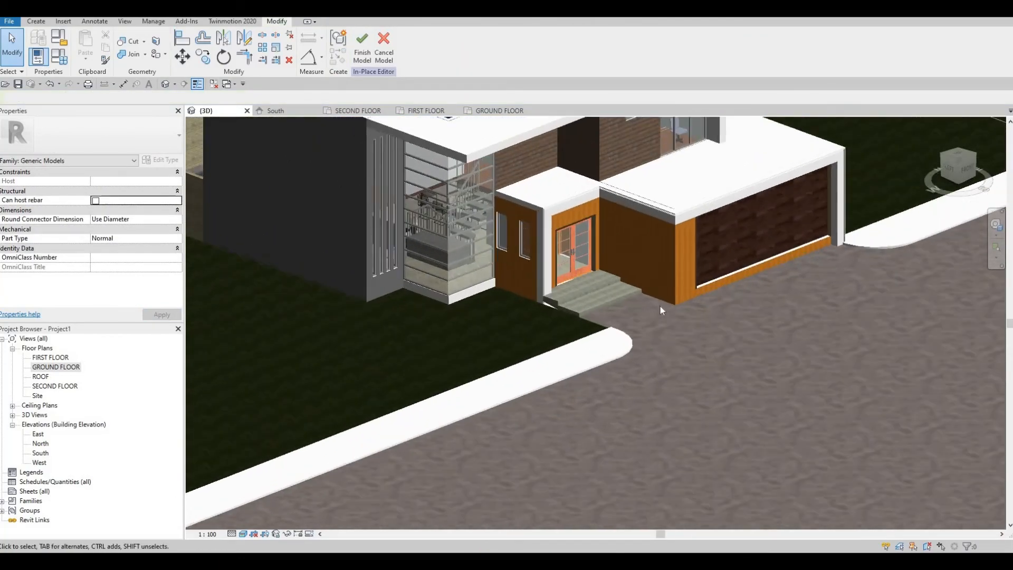
{"action": "scroll", "coordinate": [510, 244], "scroll_direction": "up", "scroll_amount": 1}
{"action": "middle_click_drag", "start_coordinate": [510, 244], "coordinate": [494, 257]}
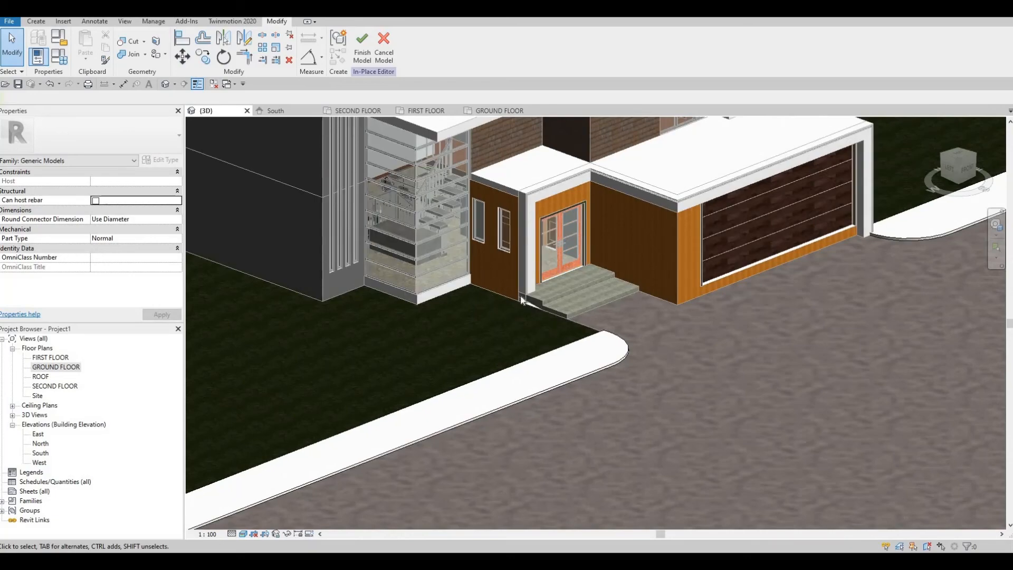
{"action": "scroll", "coordinate": [534, 308], "scroll_direction": "up", "scroll_amount": 5}
{"action": "scroll", "coordinate": [530, 391], "scroll_direction": "down", "scroll_amount": 4}
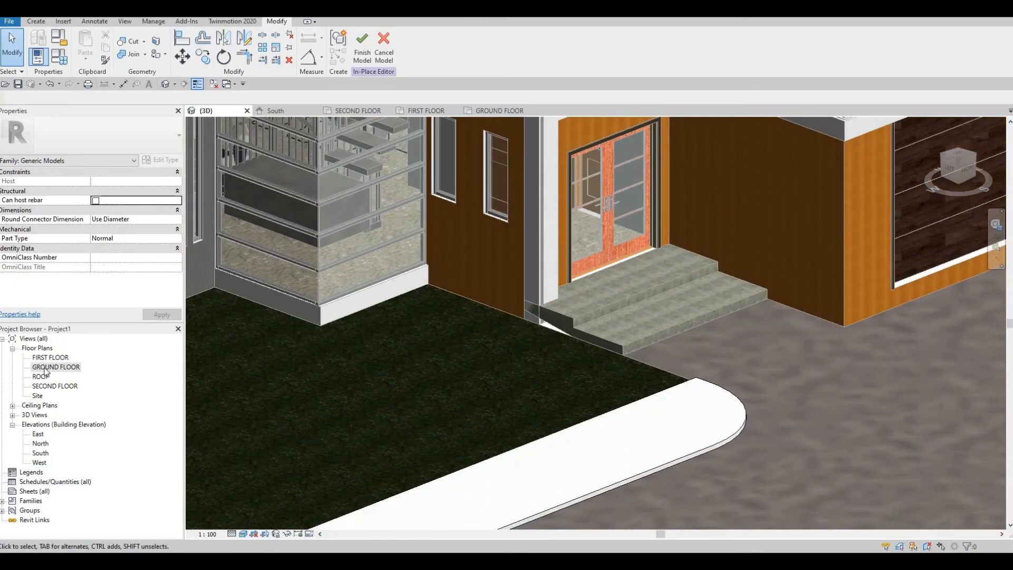
- Start a new extrusion in the ground floor plan and assign it a duplicate of the PAINT 12 material named PAINT 13
{"action": "double_click", "coordinate": [44, 368]}
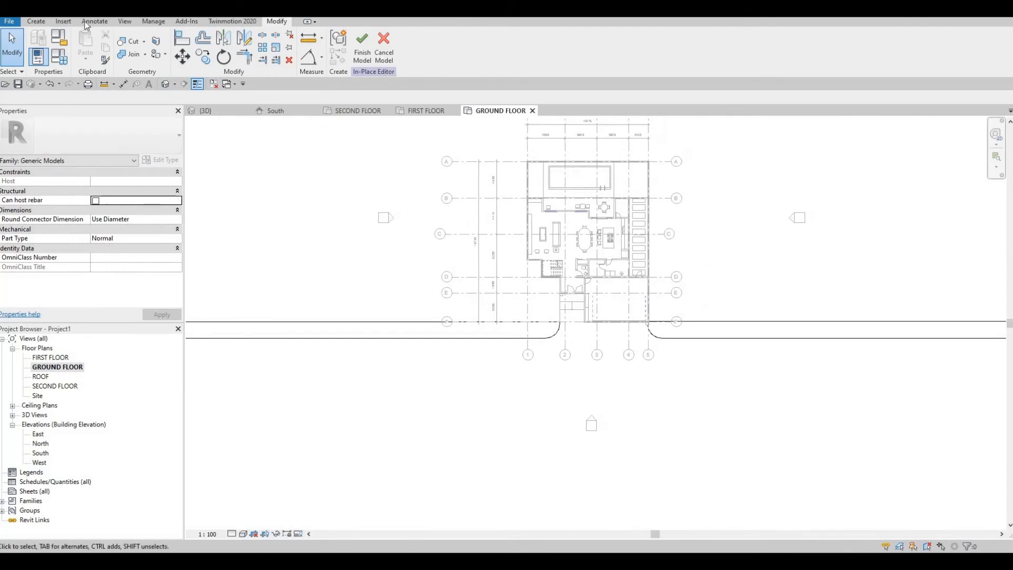
{"action": "left_click", "coordinate": [35, 21]}
{"action": "left_click", "coordinate": [60, 40]}
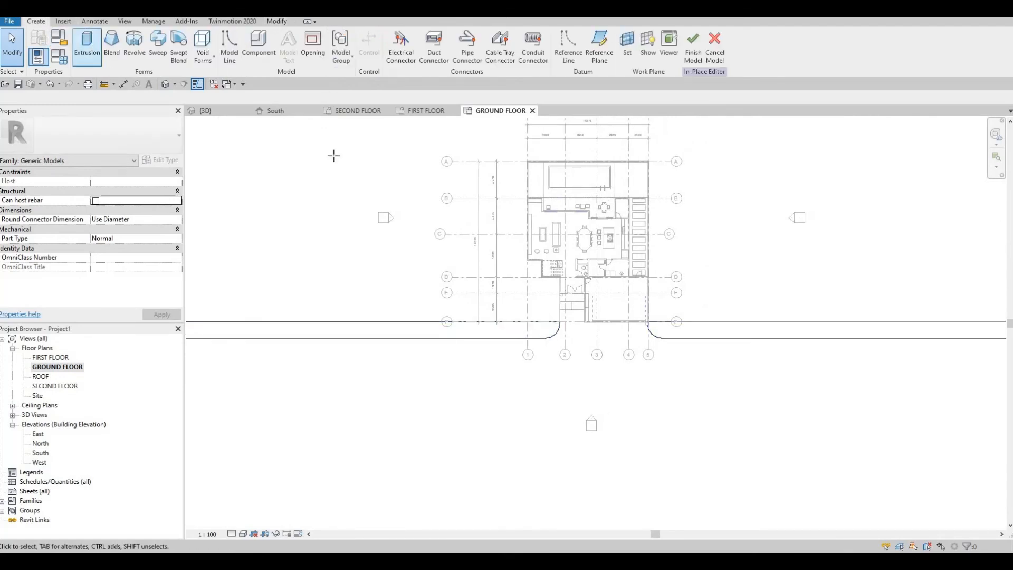
{"action": "scroll", "coordinate": [559, 285], "scroll_direction": "up", "scroll_amount": 5}
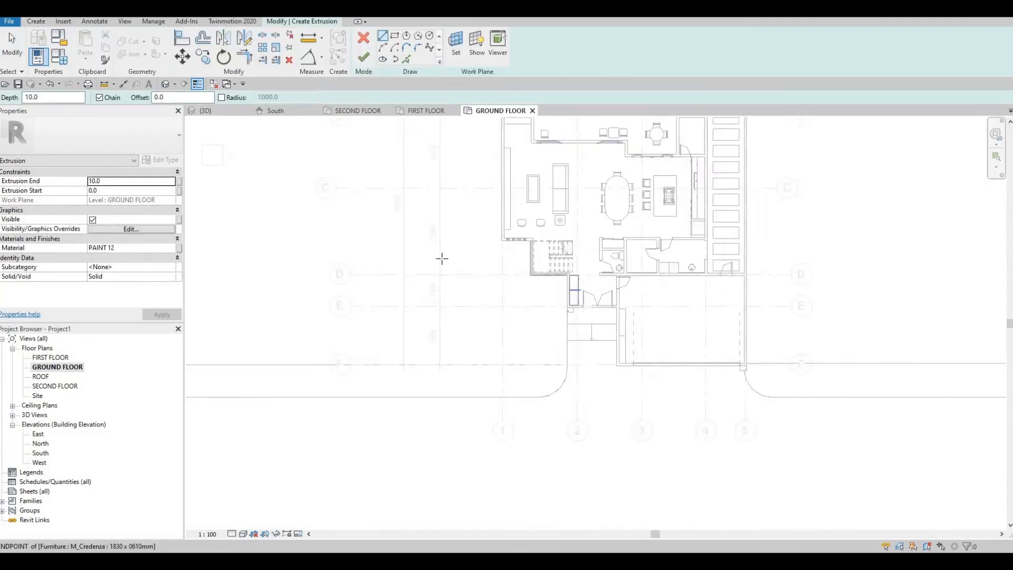
{"action": "left_click", "coordinate": [170, 251]}
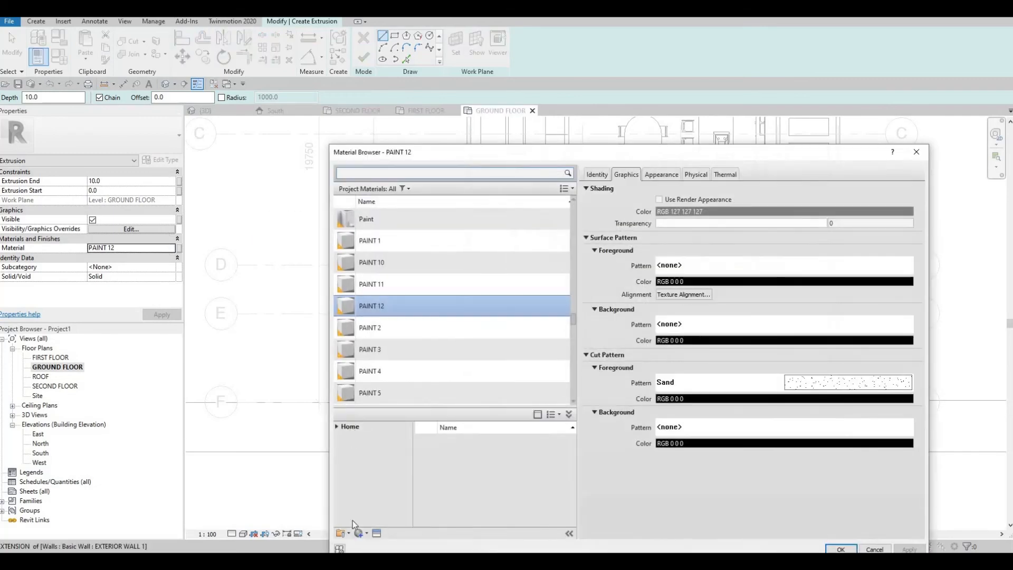
{"action": "left_click", "coordinate": [360, 533]}
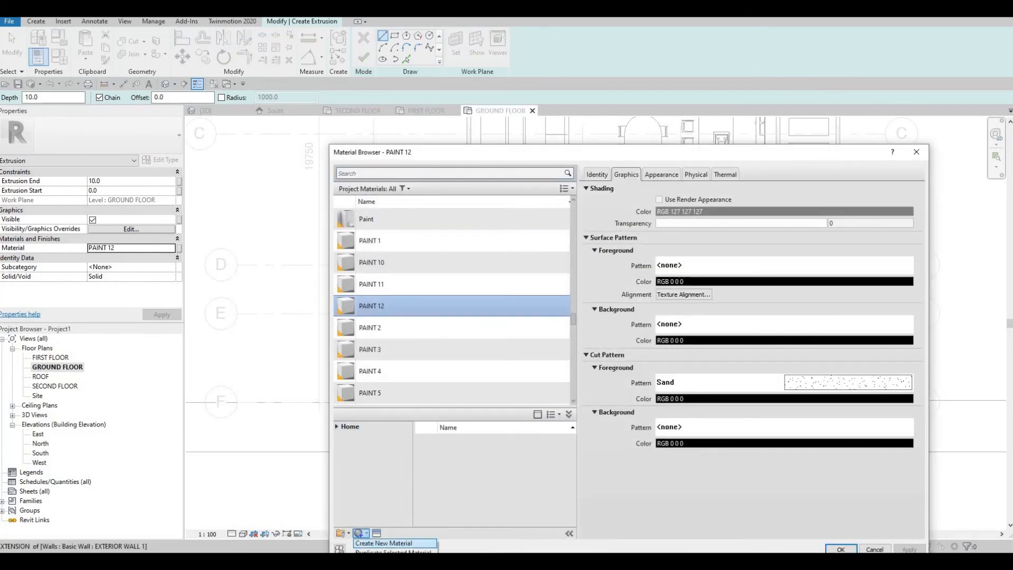
{"action": "left_click", "coordinate": [360, 551]}
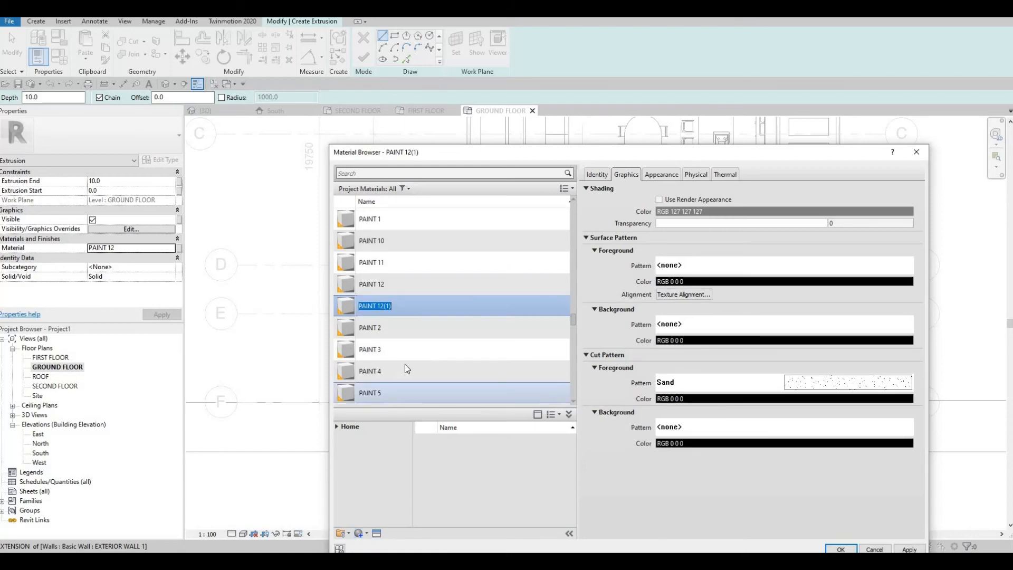
{"action": "key", "text": "Right"}
{"action": "key", "text": "BackSpace"}
{"action": "key", "text": "BackSpace"}
{"action": "key", "text": "BackSpace"}
{"action": "key", "text": "BackSpace"}
{"action": "type", "text": "3"}
{"action": "key", "text": "Return"}
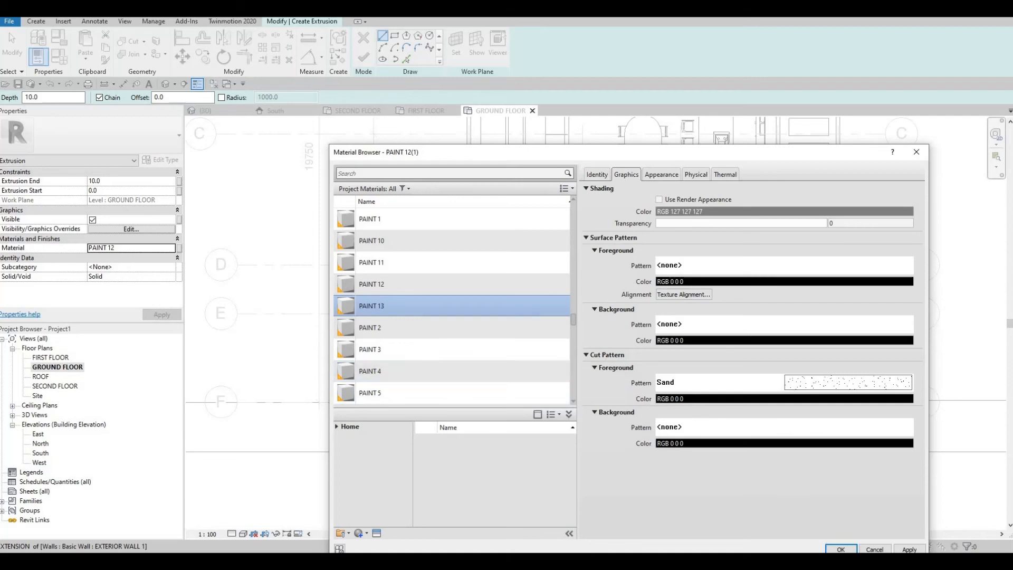
{"action": "key", "text": "Return"}
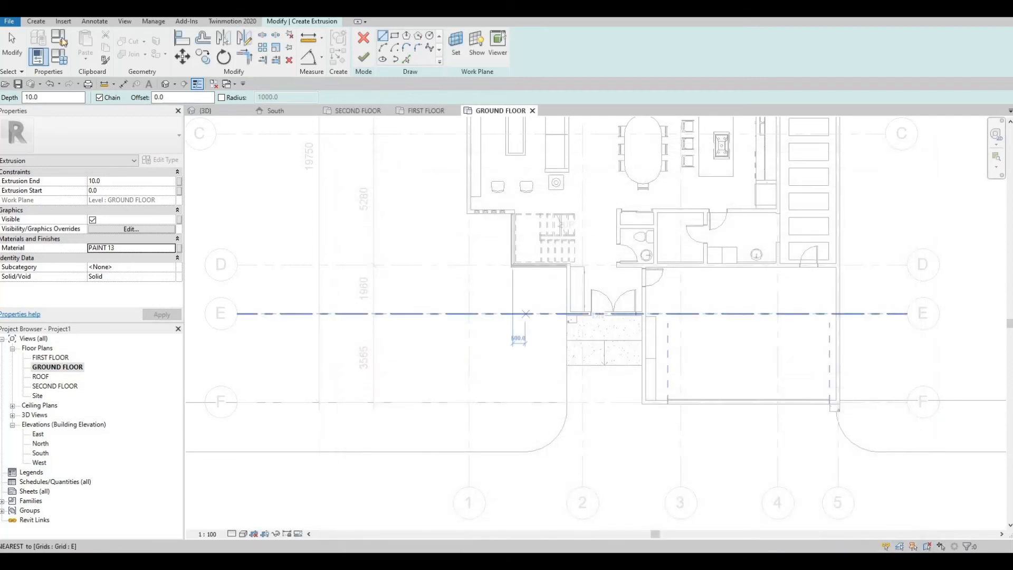
- Sketch a narrow rectangle about 4000 mm long beside the entrance, from the wall corner below the stairs to the steps' front edge
{"action": "left_click", "coordinate": [37, 22]}
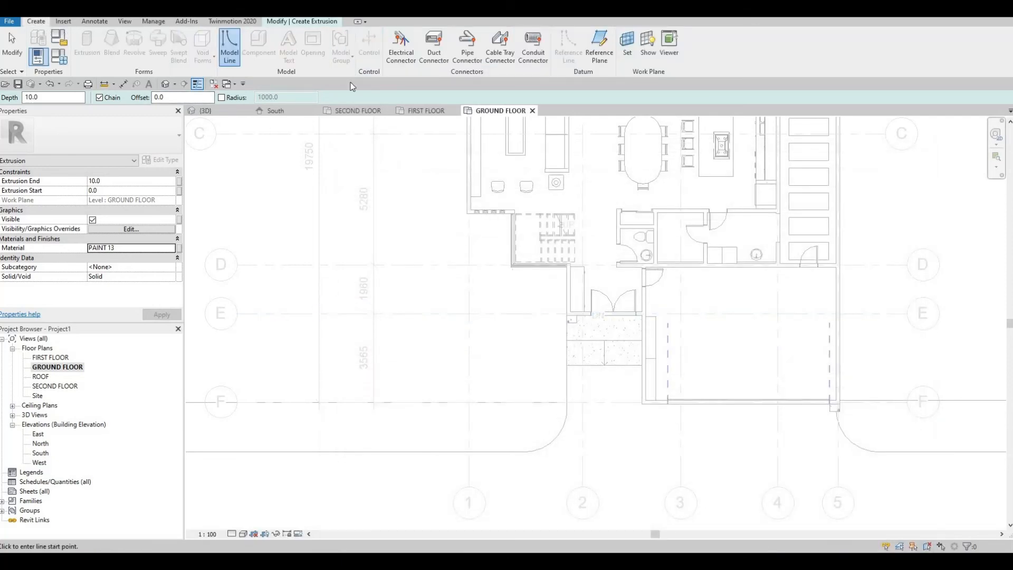
{"action": "left_click", "coordinate": [395, 36]}
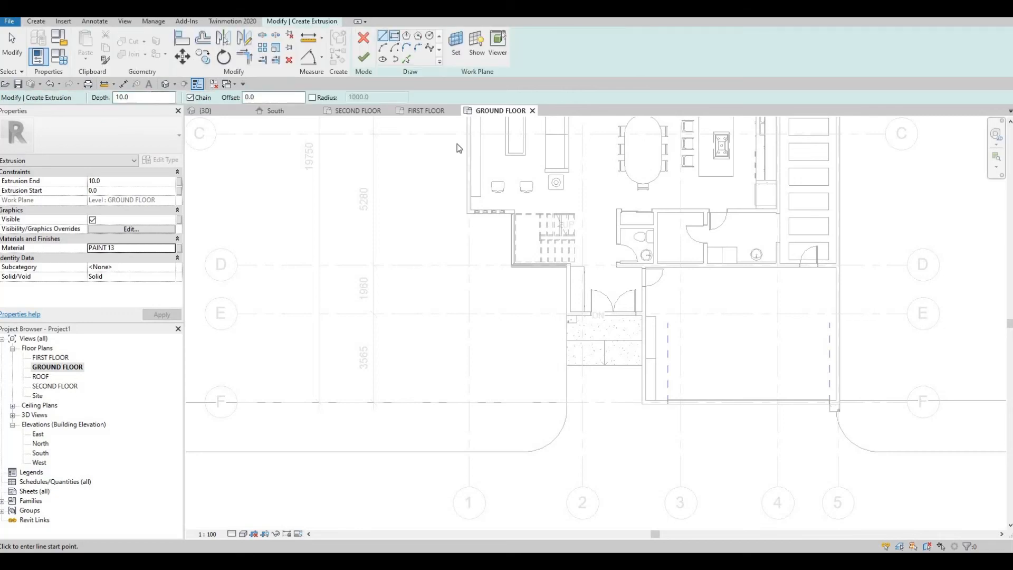
{"action": "scroll", "coordinate": [523, 264], "scroll_direction": "up", "scroll_amount": 2}
{"action": "scroll", "coordinate": [575, 277], "scroll_direction": "up", "scroll_amount": 3}
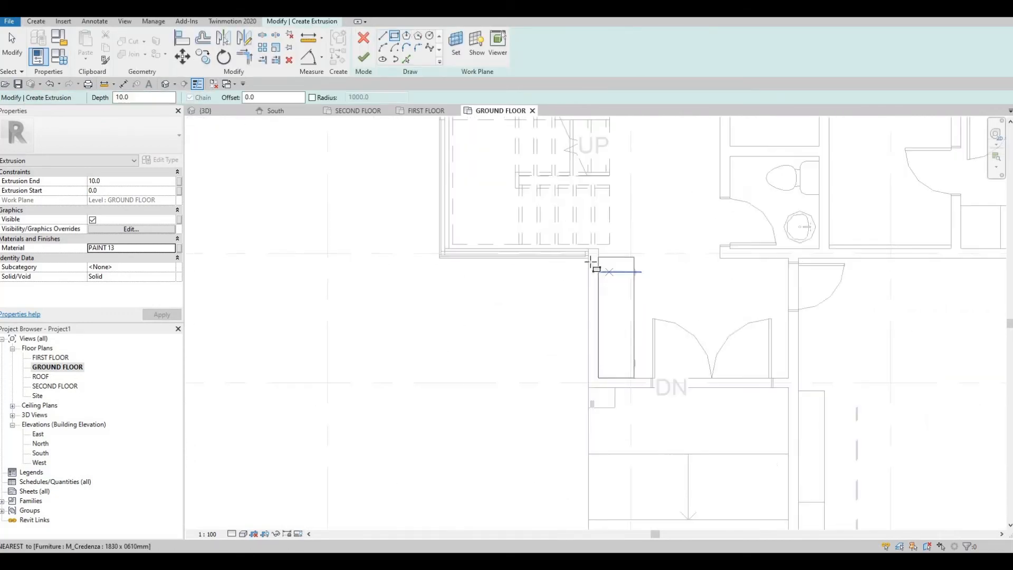
{"action": "left_click", "coordinate": [589, 258]}
{"action": "middle_click_drag", "start_coordinate": [577, 476], "coordinate": [620, 296]}
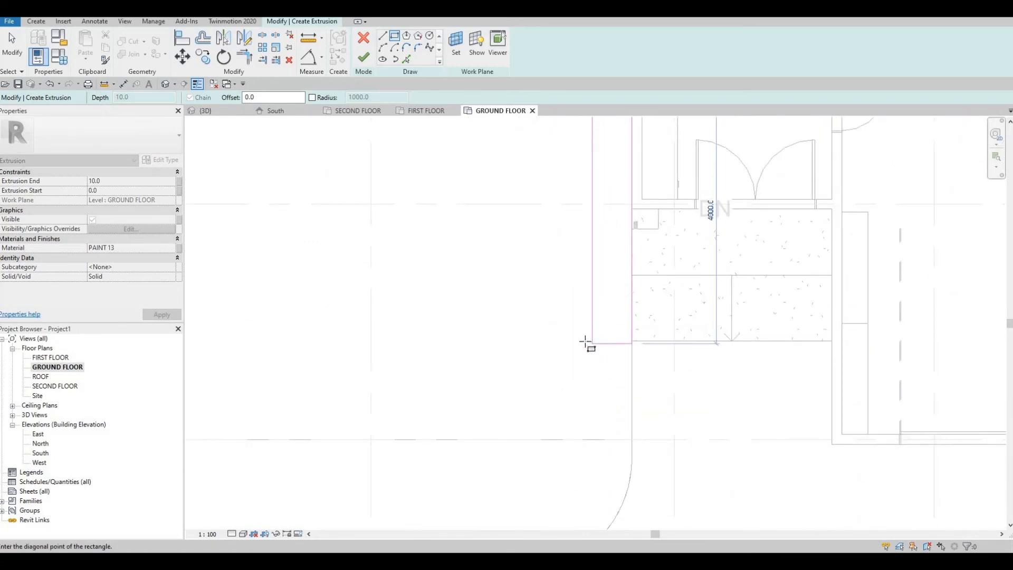
{"action": "scroll", "coordinate": [585, 343], "scroll_direction": "up", "scroll_amount": 2}
{"action": "left_click", "coordinate": [590, 342]}
- Align the rectangle's front edge with the front edge of the entrance steps
{"action": "scroll", "coordinate": [604, 357], "scroll_direction": "up", "scroll_amount": 1}
{"action": "key", "text": "a"}
{"action": "key", "text": "l"}
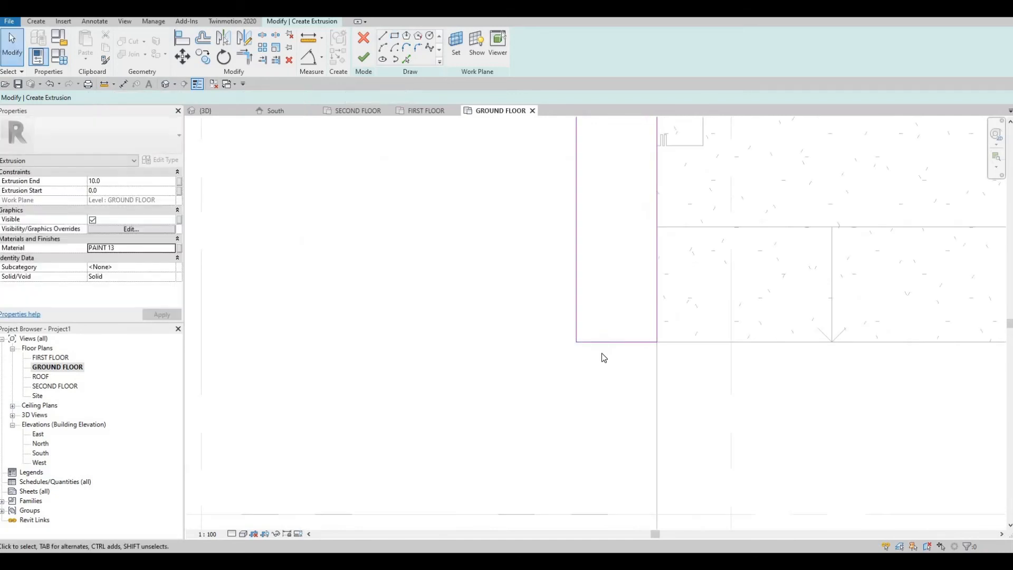
{"action": "left_click", "coordinate": [689, 341]}
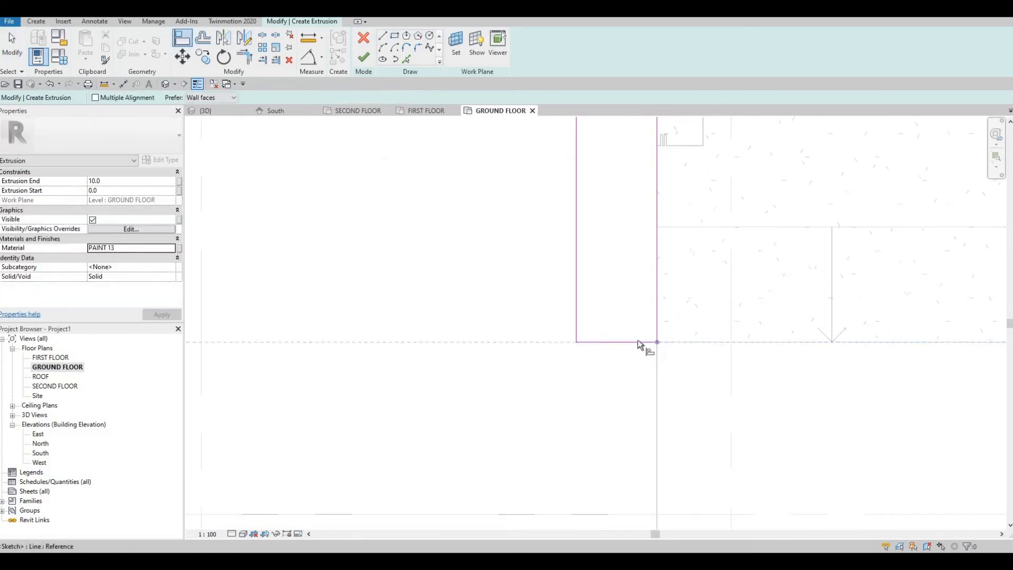
{"action": "left_click", "coordinate": [636, 342]}
{"action": "scroll", "coordinate": [591, 287], "scroll_direction": "down", "scroll_amount": 2}
{"action": "middle_click_drag", "start_coordinate": [588, 201], "coordinate": [584, 288]}
{"action": "scroll", "coordinate": [584, 288], "scroll_direction": "down", "scroll_amount": 2}
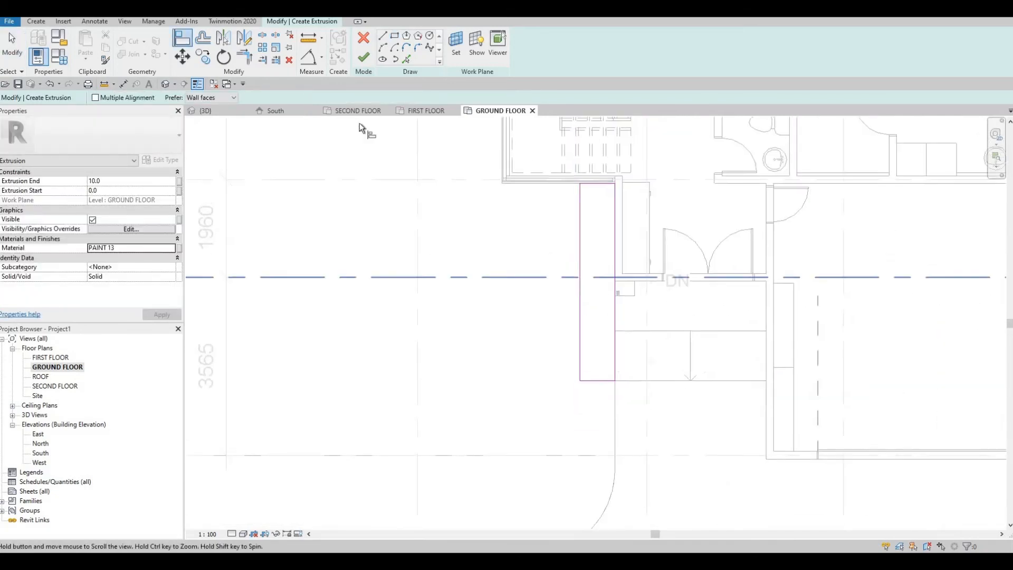
- Try to sketch an inner rectangle offset 20 mm inside the border outline beside the entrance steps
{"action": "left_click", "coordinate": [394, 36]}
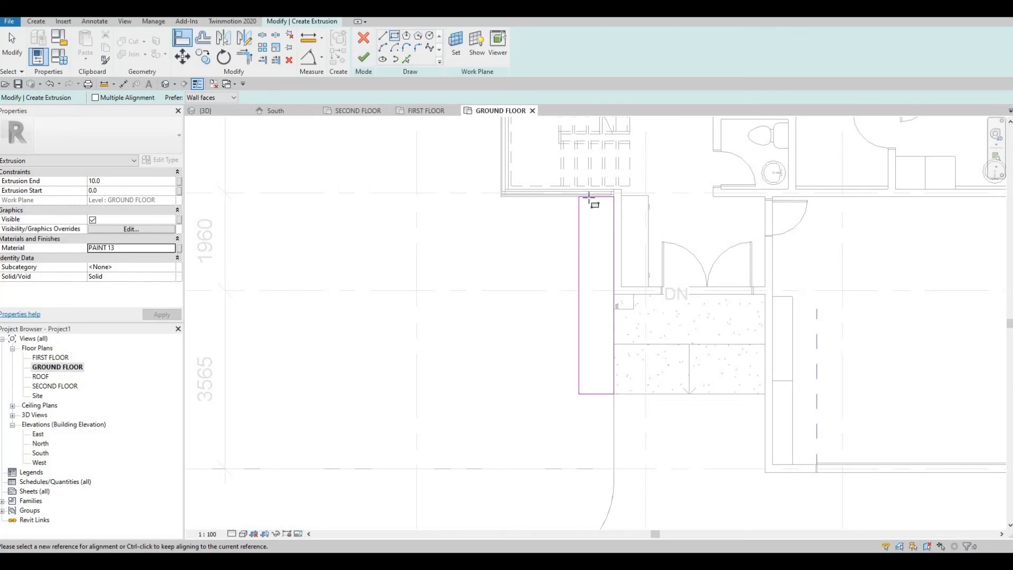
{"action": "scroll", "coordinate": [580, 203], "scroll_direction": "up", "scroll_amount": 2}
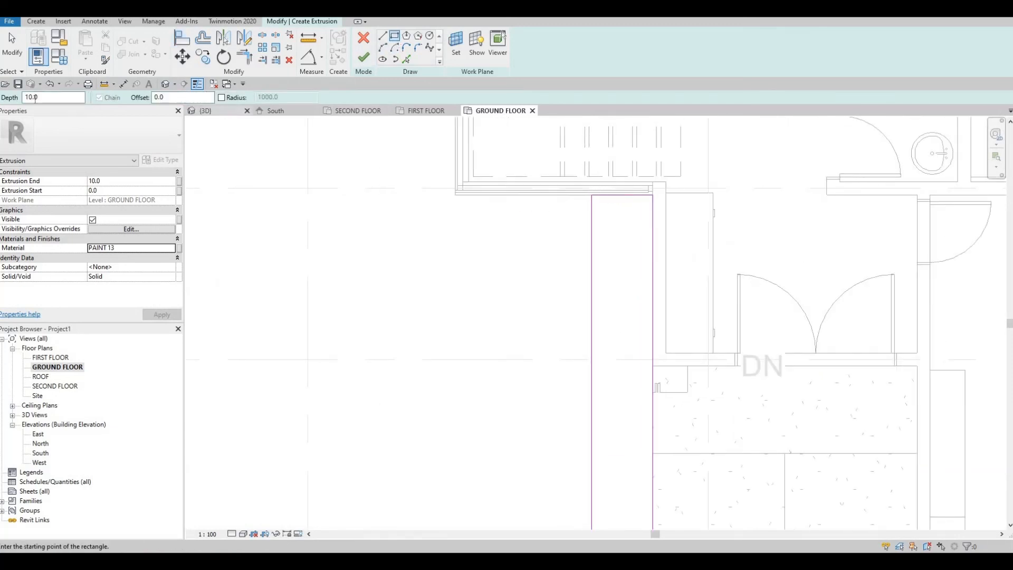
{"action": "left_click", "coordinate": [182, 98]}
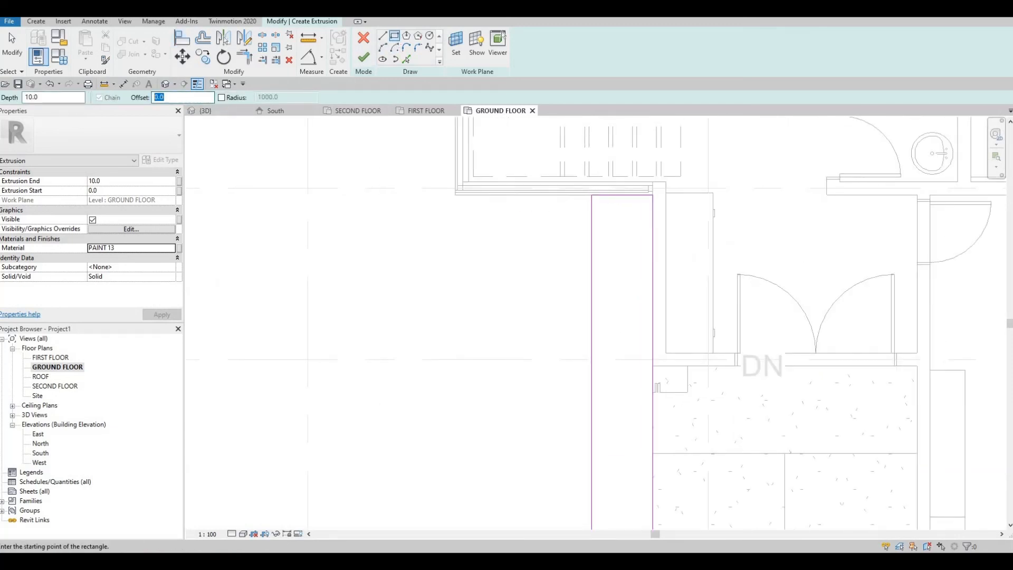
{"action": "type", "text": "20.0"}
{"action": "left_click", "coordinate": [591, 197]}
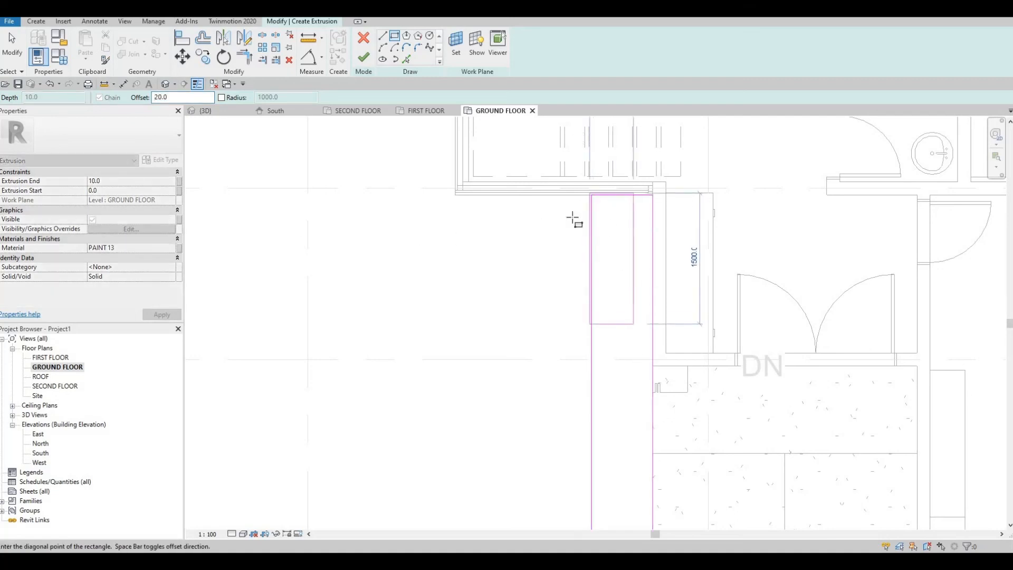
{"action": "middle_click_drag", "start_coordinate": [592, 374], "coordinate": [526, 133]}
{"action": "scroll", "coordinate": [599, 301], "scroll_direction": "up", "scroll_amount": 4}
{"action": "left_click", "coordinate": [600, 300]}
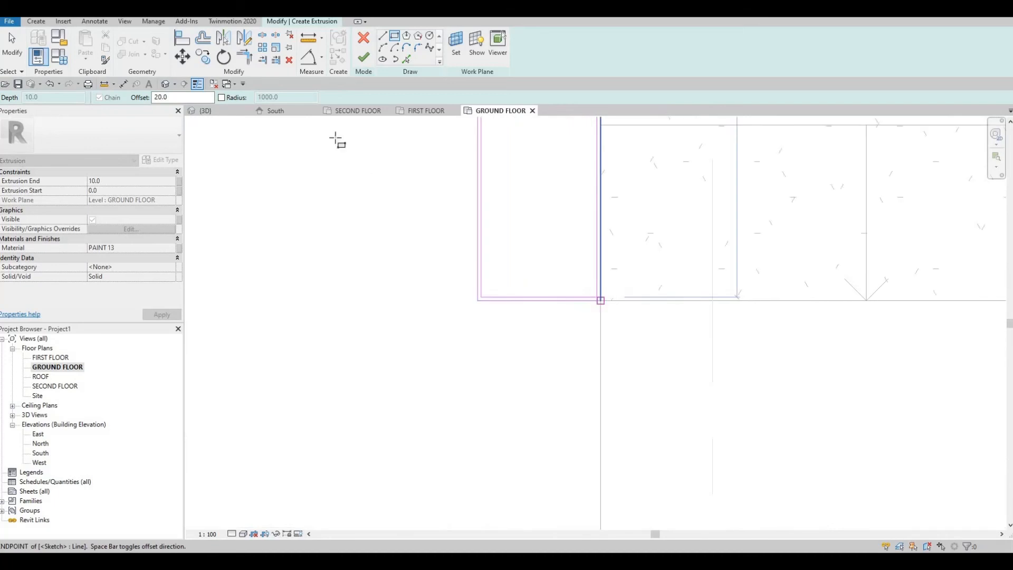
{"action": "key", "text": "Escape"}
- Sketch an inner rectangle offset 50 mm inside the border outline and finish the extrusion sketch
{"action": "left_click_drag", "start_coordinate": [163, 98], "coordinate": [92, 96]}
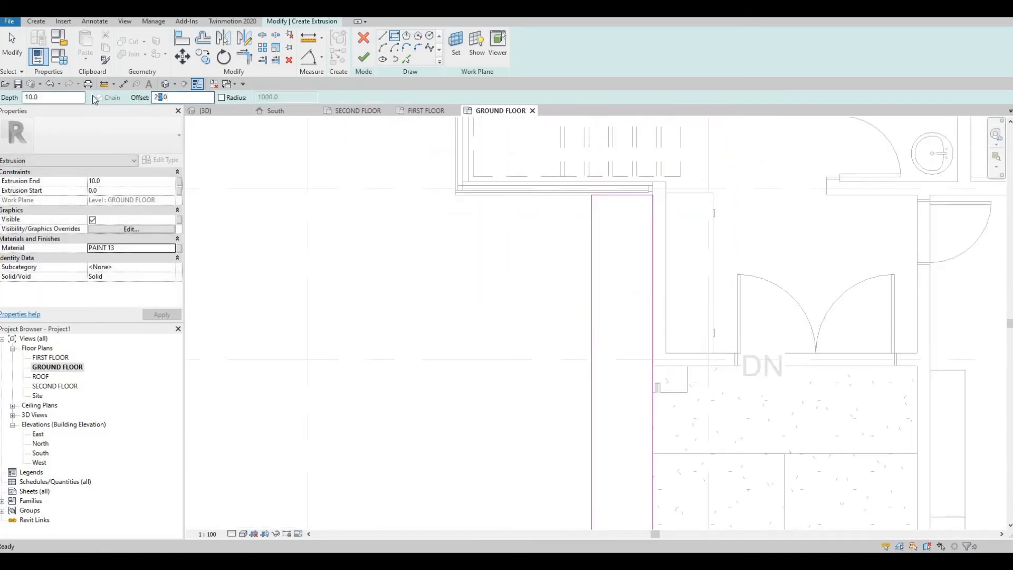
{"action": "type", "text": "50"}
{"action": "left_click", "coordinate": [594, 196]}
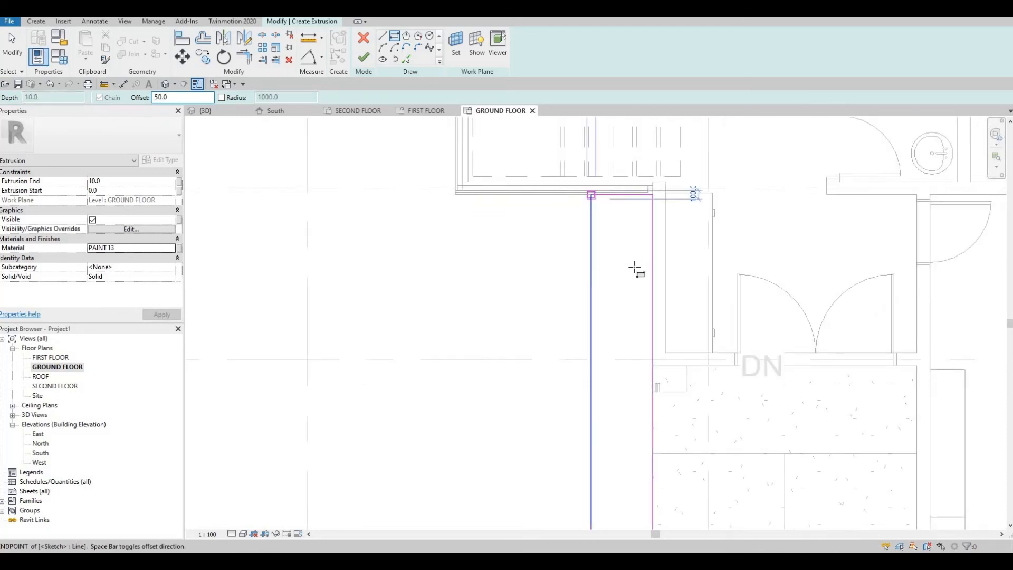
{"action": "middle_click_drag", "start_coordinate": [584, 360], "coordinate": [529, 190]}
{"action": "scroll", "coordinate": [596, 369], "scroll_direction": "up", "scroll_amount": 1}
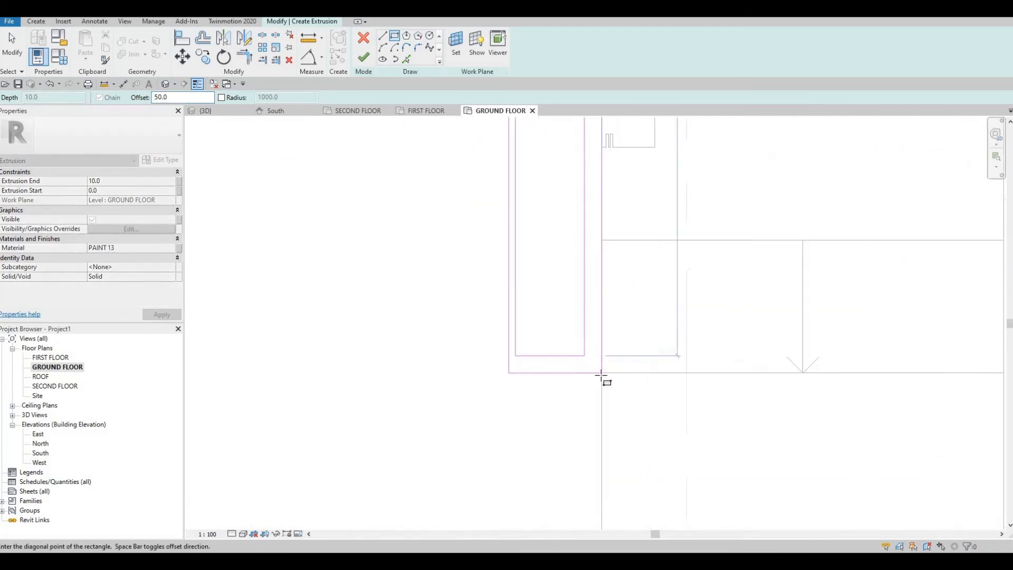
{"action": "left_click", "coordinate": [591, 353]}
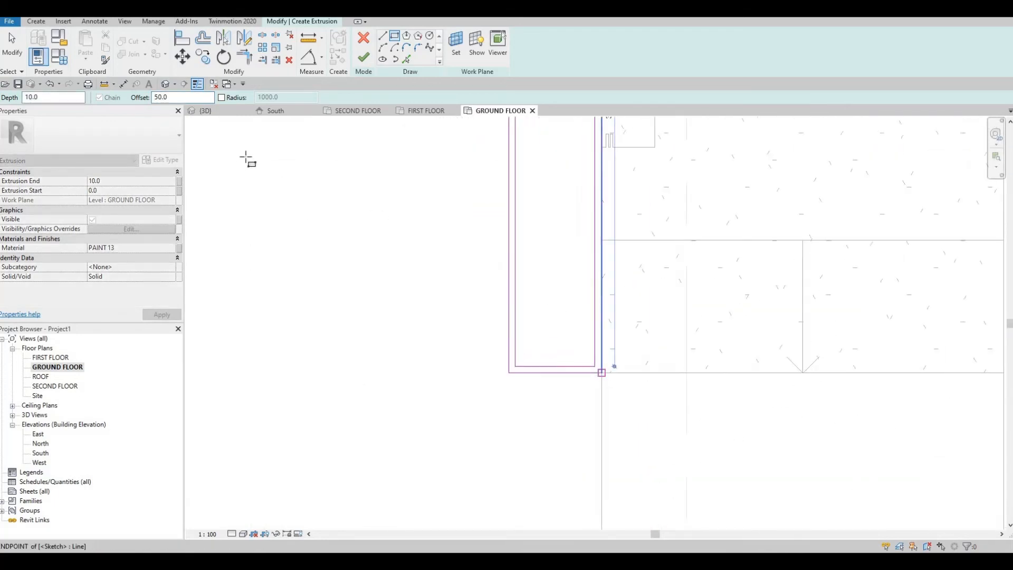
{"action": "left_click", "coordinate": [364, 59]}
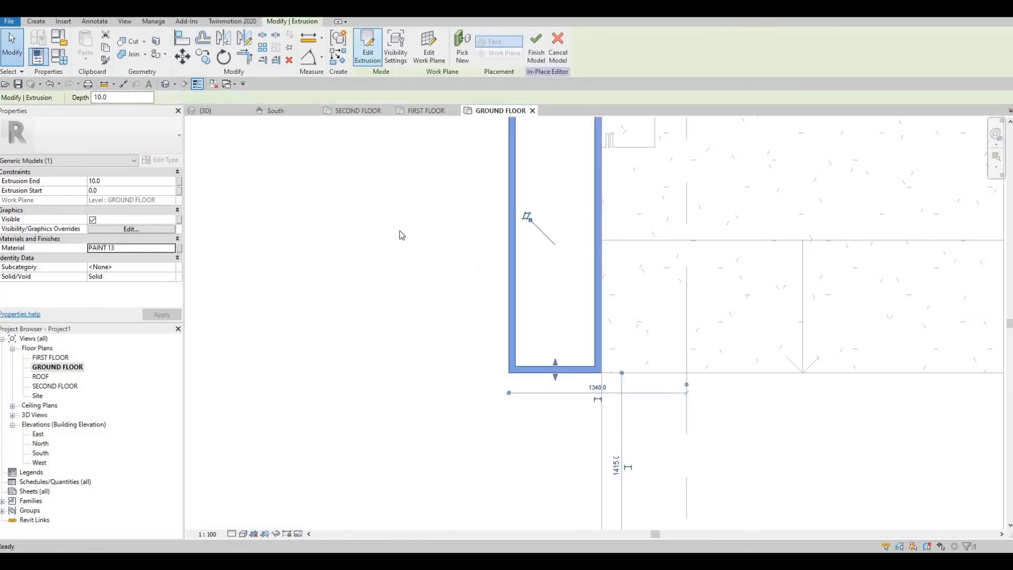
- Set the border's extrusion end to 300 mm and inspect it beside the entrance steps in 3D
{"action": "left_click", "coordinate": [122, 179]}
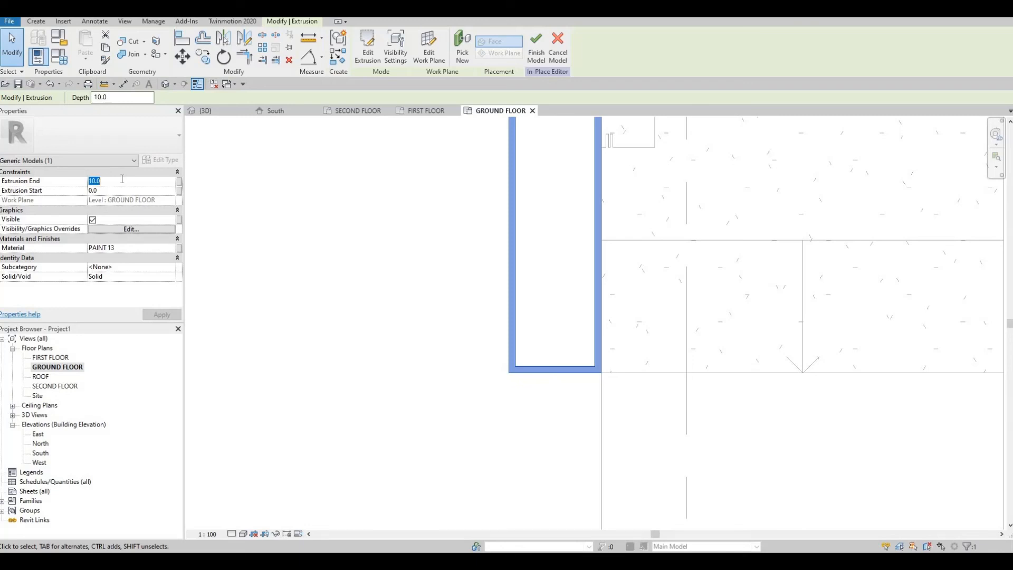
{"action": "type", "text": "300"}
{"action": "left_click", "coordinate": [161, 315]}
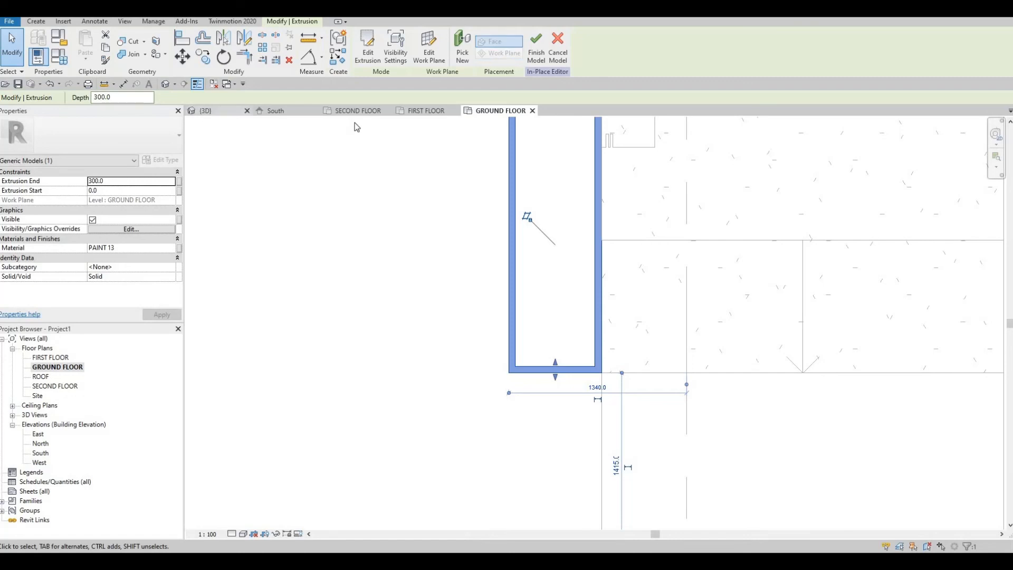
{"action": "left_click", "coordinate": [165, 83]}
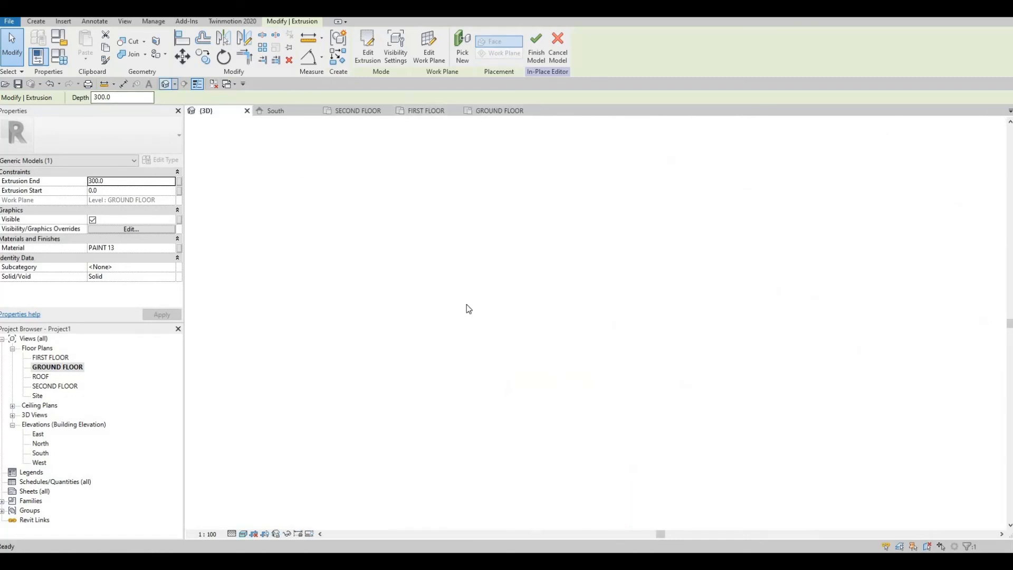
{"action": "scroll", "coordinate": [518, 313], "scroll_direction": "up", "scroll_amount": 2}
{"action": "scroll", "coordinate": [560, 313], "scroll_direction": "up", "scroll_amount": 2}
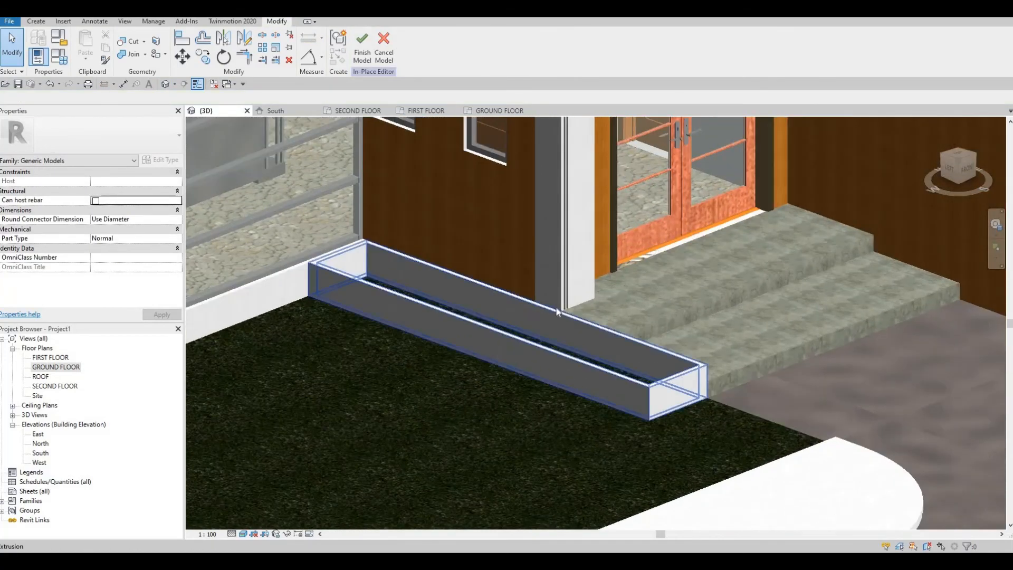
{"action": "middle_click_drag", "start_coordinate": [644, 250], "coordinate": [490, 339], "text": "shift"}
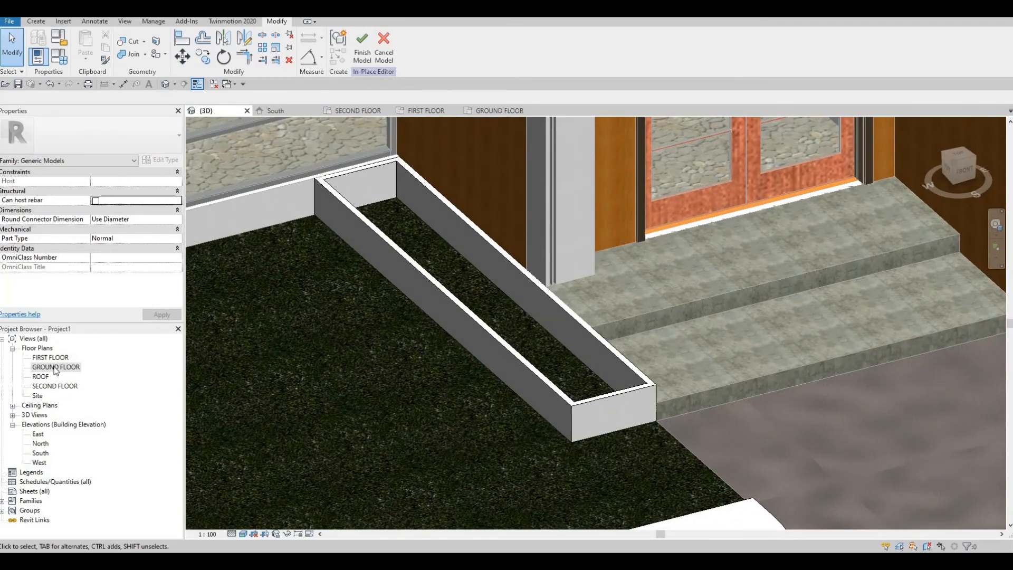
- Start a new extrusion in the ground floor plan and assign it a duplicate of the PAINT 13 material named PAINT 14
{"action": "double_click", "coordinate": [55, 367]}
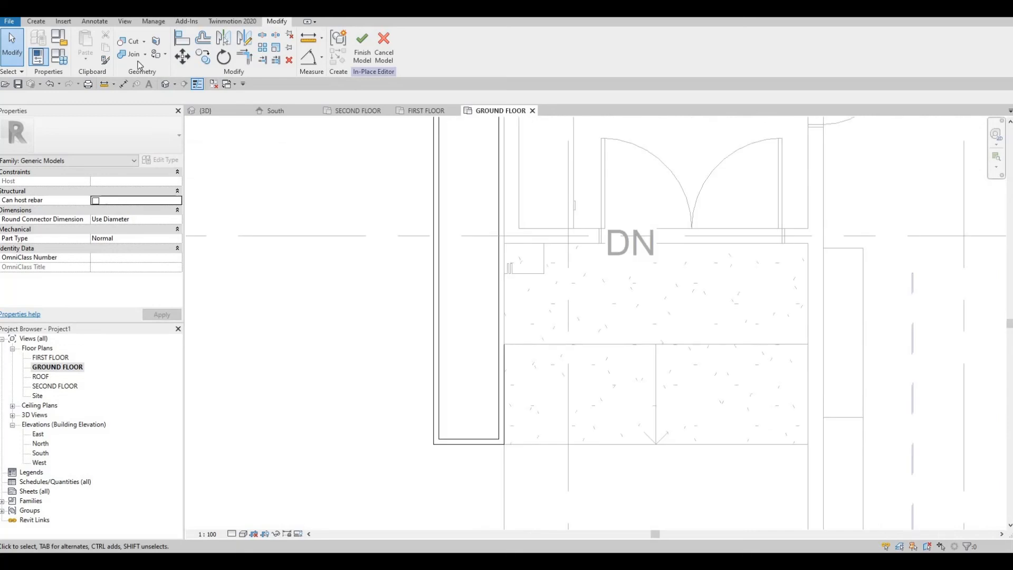
{"action": "left_click", "coordinate": [36, 22]}
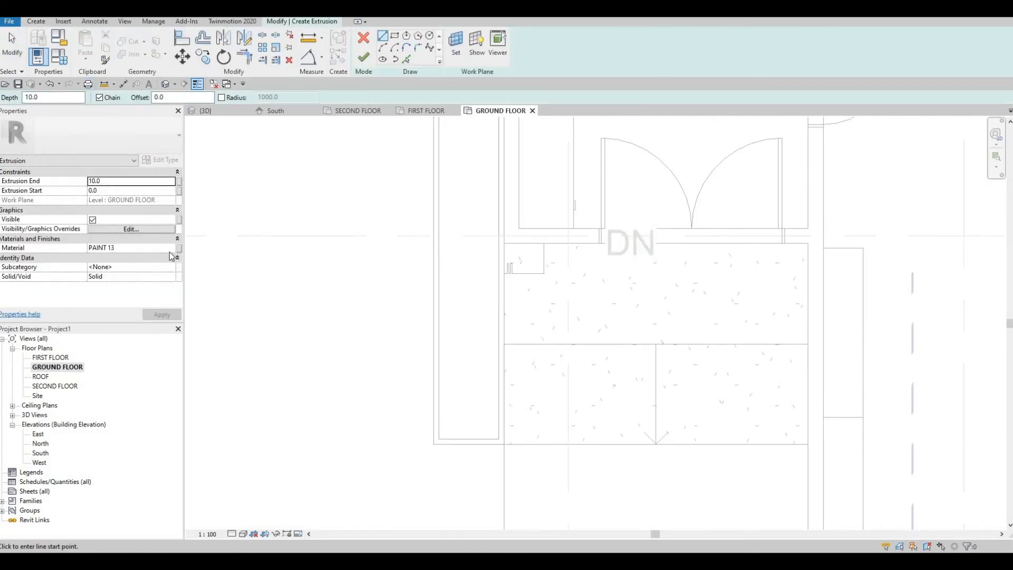
{"action": "left_click", "coordinate": [172, 249]}
{"action": "left_click", "coordinate": [173, 249]}
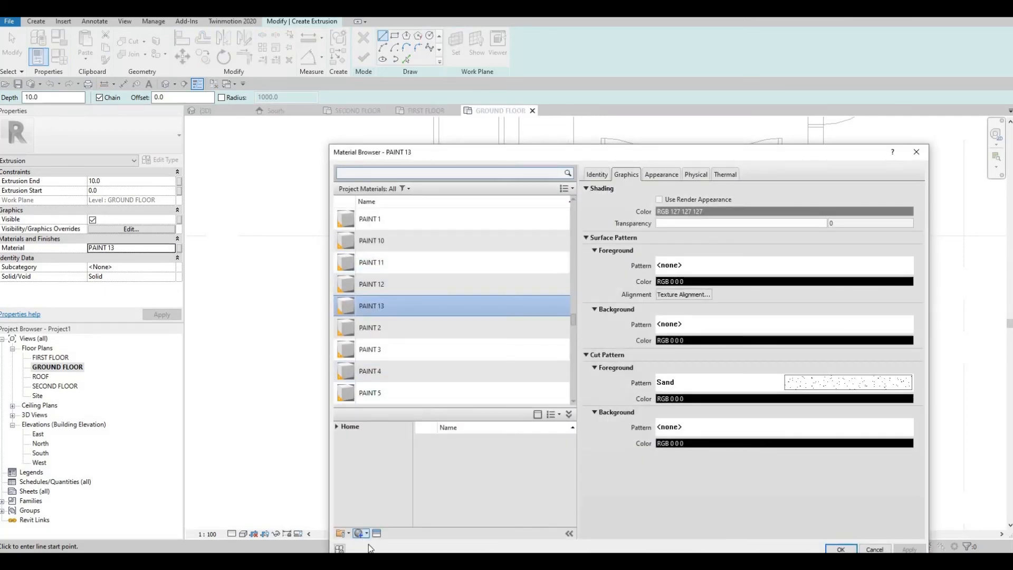
{"action": "left_click", "coordinate": [363, 533]}
{"action": "left_click", "coordinate": [393, 551]}
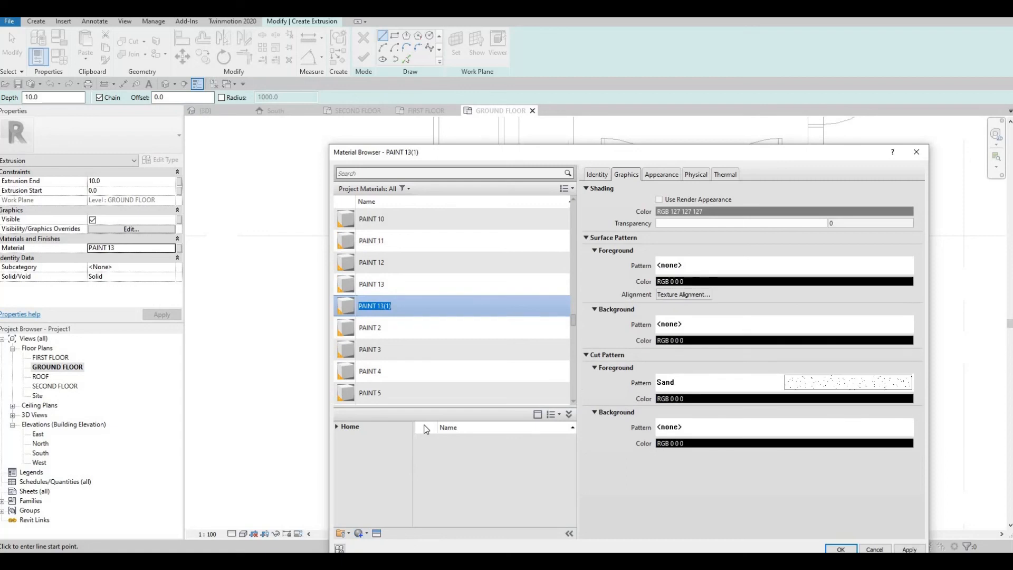
{"action": "key", "text": "End"}
{"action": "key", "text": "BackSpace"}
{"action": "key", "text": "BackSpace"}
{"action": "key", "text": "BackSpace"}
{"action": "type", "text": "4"}
{"action": "key", "text": "Return"}
{"action": "left_click", "coordinate": [840, 550]}
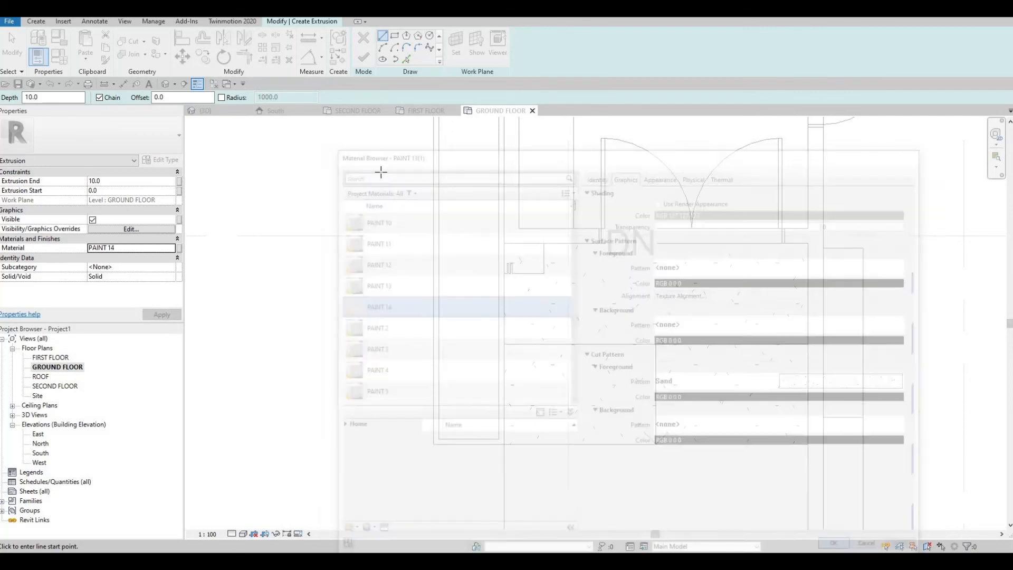
- Sketch a rectangle along the border's inner edges, finish the infill extrusion and complete the in-place model
{"action": "left_click", "coordinate": [395, 36]}
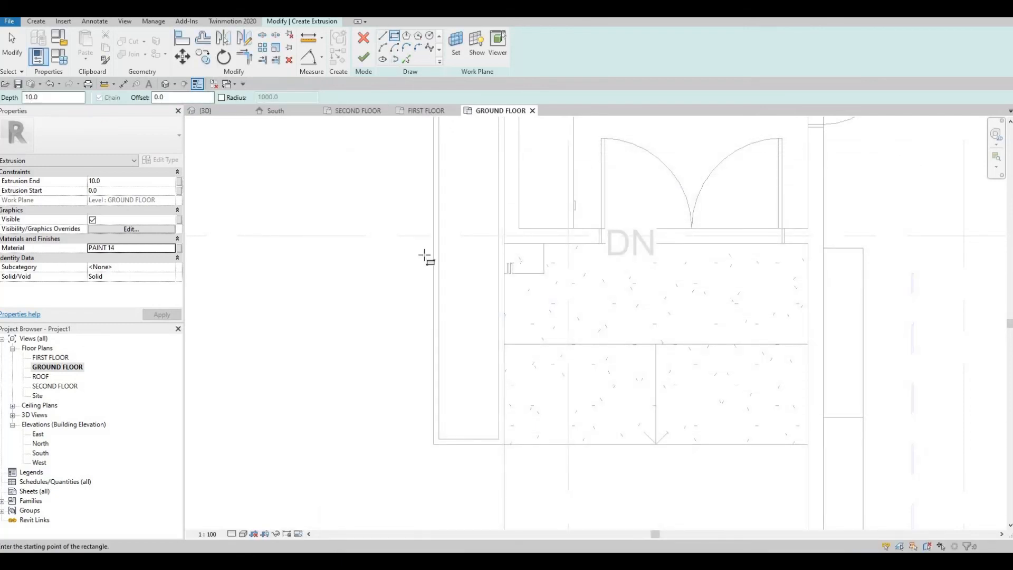
{"action": "scroll", "coordinate": [420, 136], "scroll_direction": "up", "scroll_amount": 3}
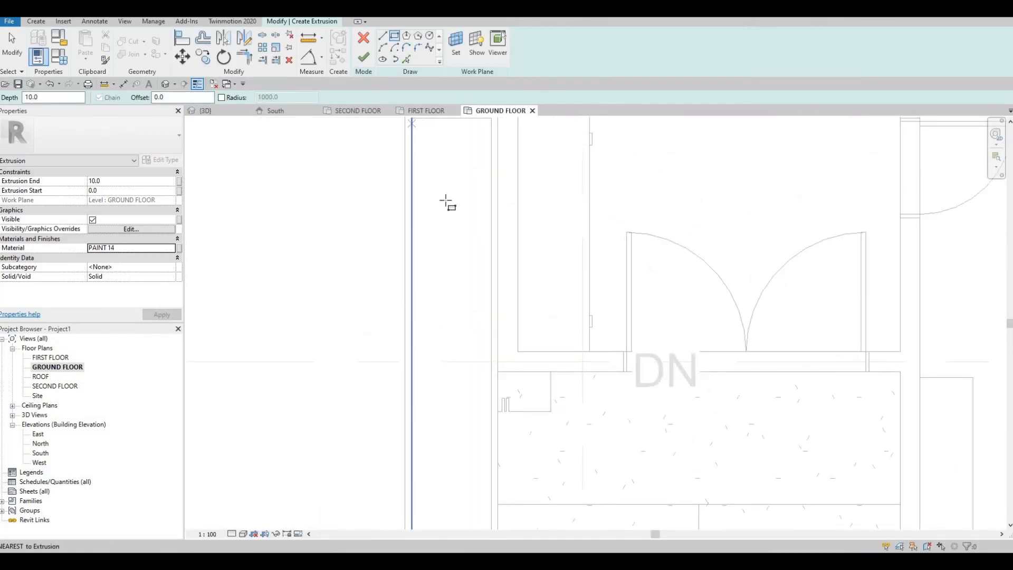
{"action": "left_click", "coordinate": [412, 119]}
{"action": "middle_click_drag", "start_coordinate": [472, 248], "coordinate": [481, 137]}
{"action": "middle_click_drag", "start_coordinate": [483, 372], "coordinate": [470, 238]}
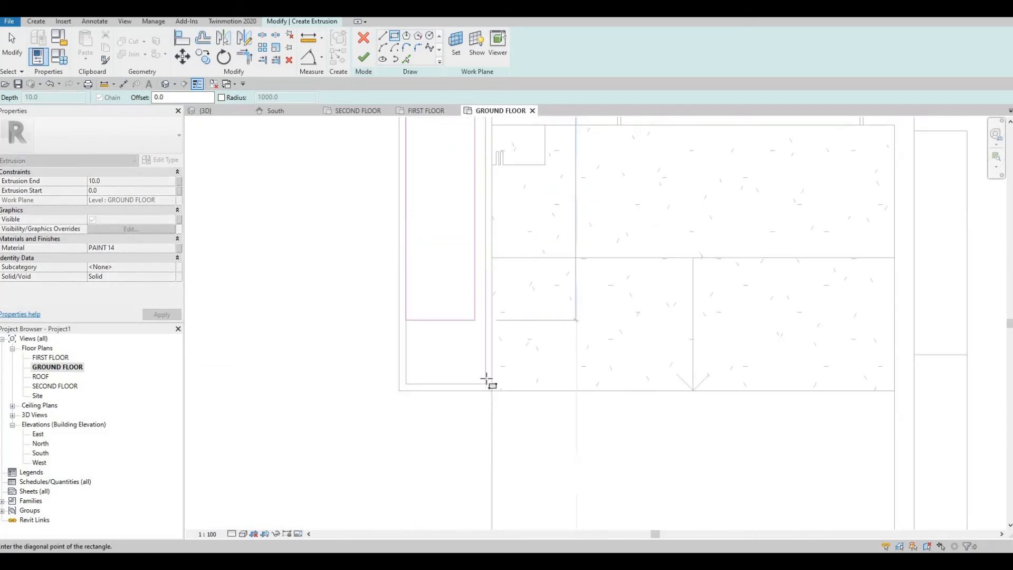
{"action": "left_click", "coordinate": [486, 383]}
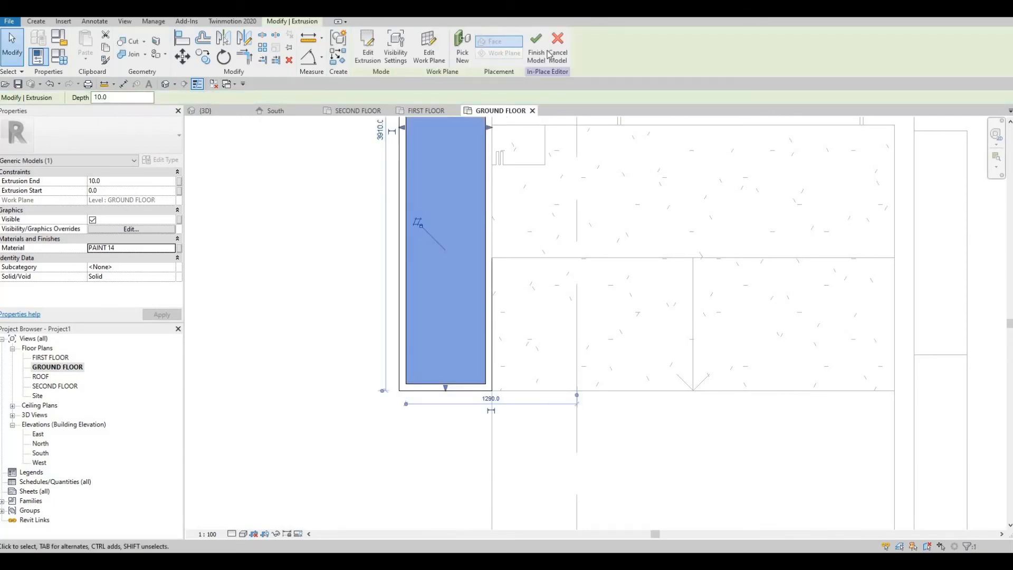
{"action": "left_click", "coordinate": [536, 47]}
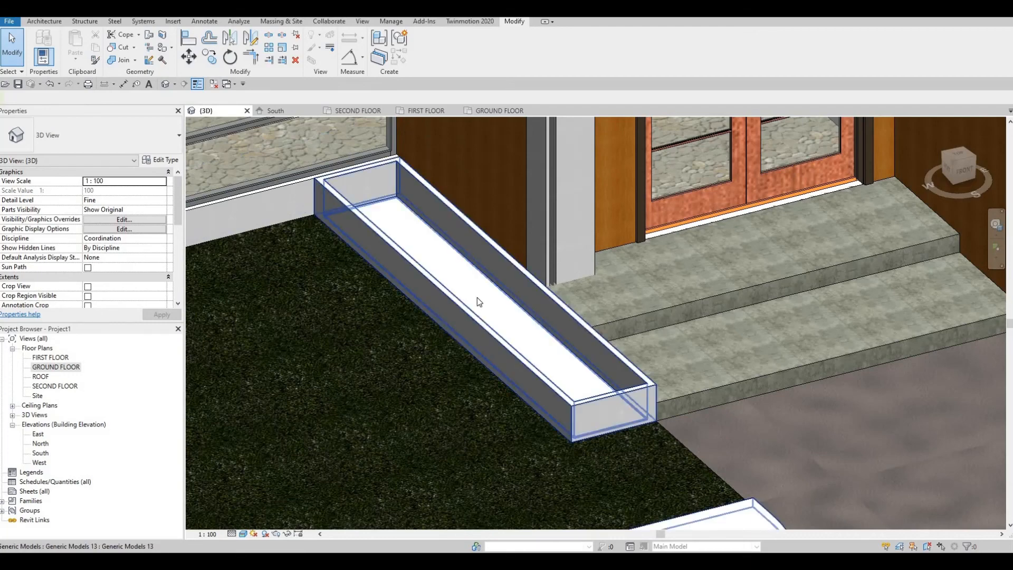
- Examine the finished planter border, its infill and the front strips around the house in 3D
{"action": "left_click", "coordinate": [483, 309]}
{"action": "left_click_drag", "start_coordinate": [485, 305], "coordinate": [483, 293]}
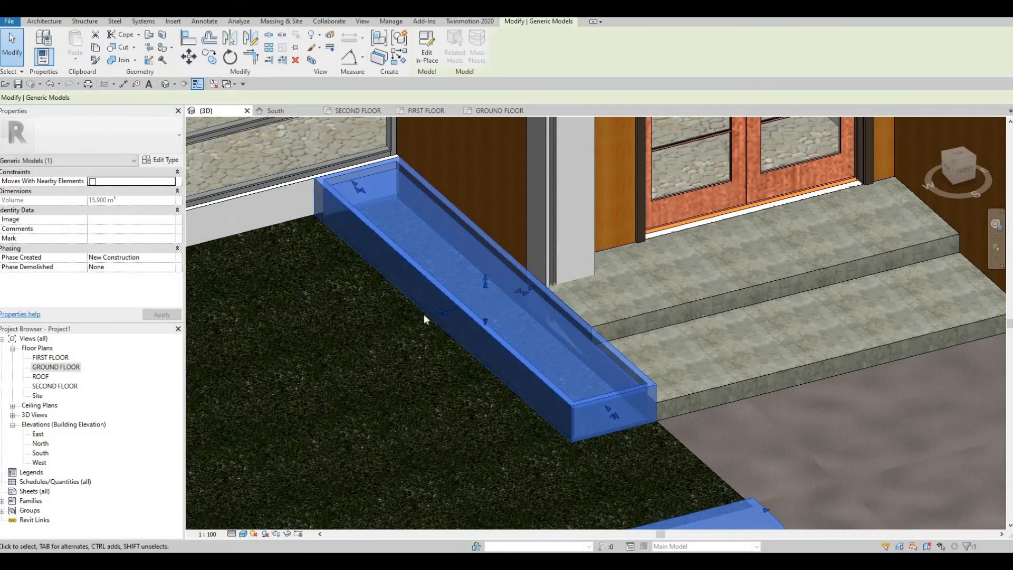
{"action": "left_click", "coordinate": [391, 360]}
{"action": "middle_click_drag", "start_coordinate": [435, 306], "coordinate": [419, 335]}
{"action": "scroll", "coordinate": [418, 335], "scroll_direction": "down", "scroll_amount": 4}
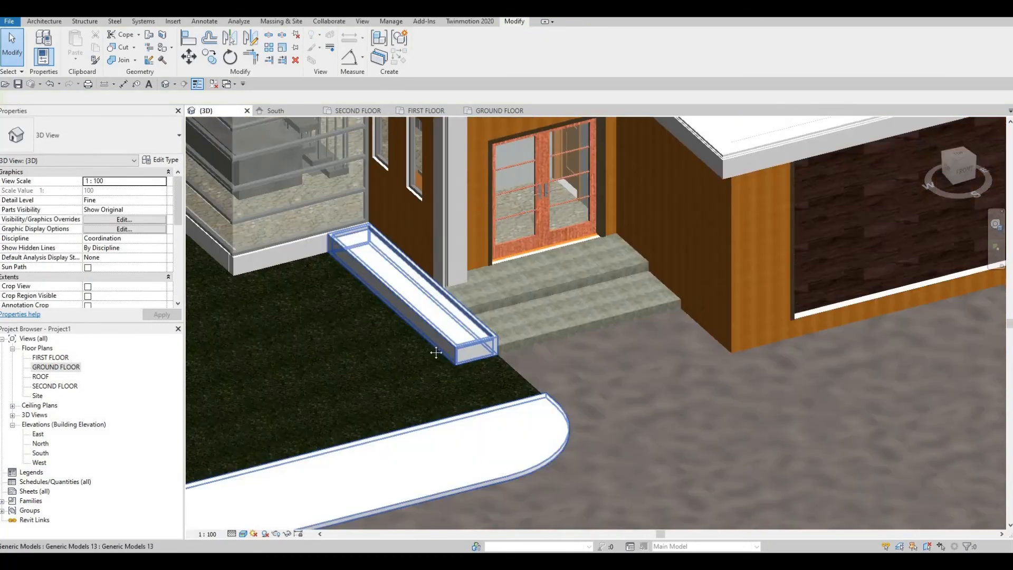
{"action": "scroll", "coordinate": [498, 355], "scroll_direction": "down", "scroll_amount": 4}
{"action": "middle_click_drag", "start_coordinate": [484, 403], "coordinate": [486, 411]}
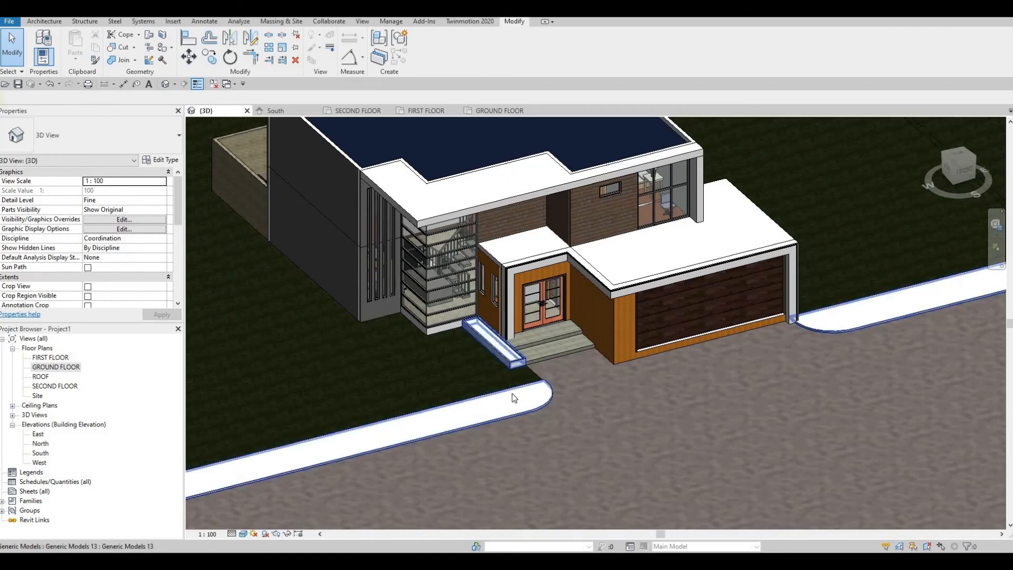
{"action": "scroll", "coordinate": [552, 461], "scroll_direction": "down", "scroll_amount": 2}
{"action": "middle_click_drag", "start_coordinate": [552, 461], "coordinate": [529, 473]}
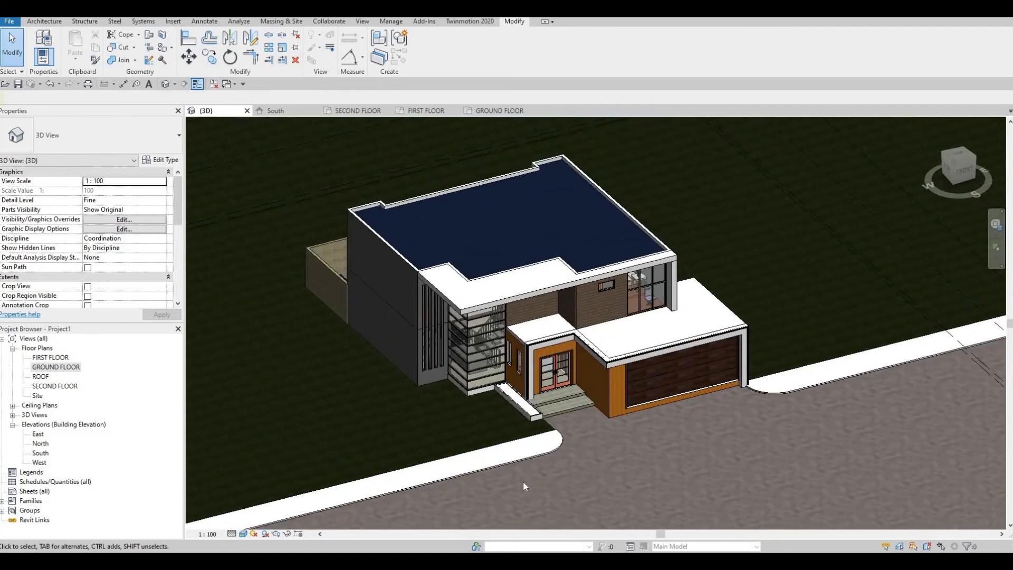